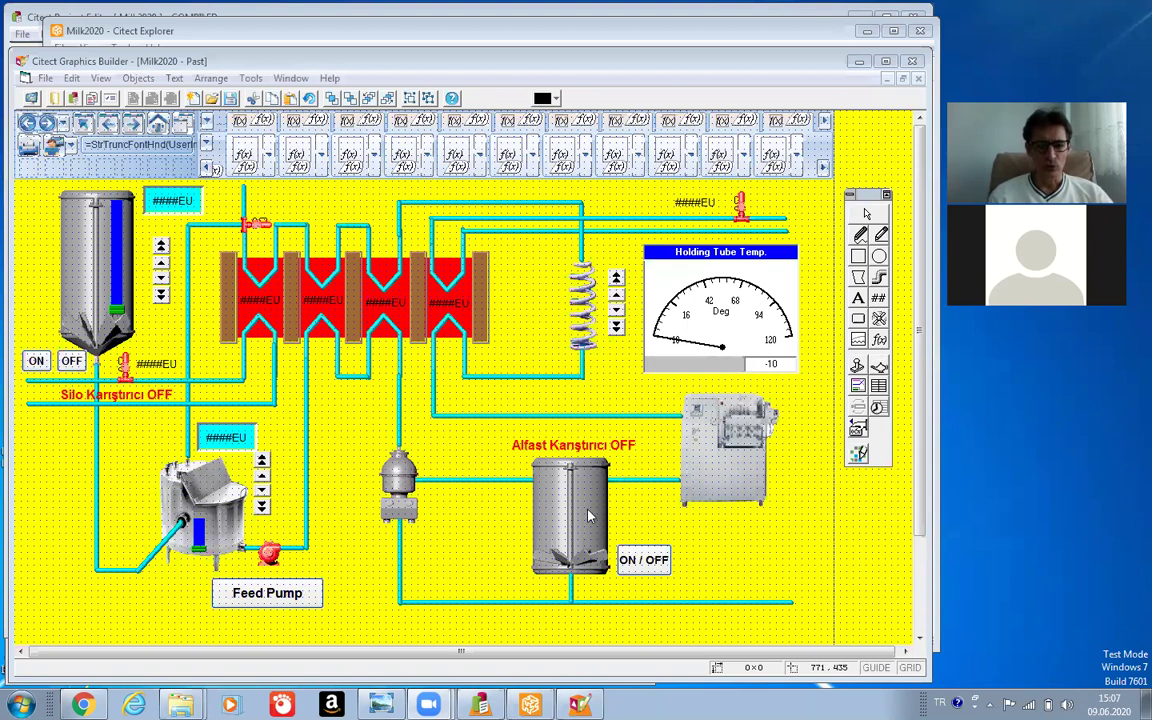
Switch to Citect Explorer, show the Milk2020 project's alarms and open the Computer Setup Editor.
key(alt+Tab)
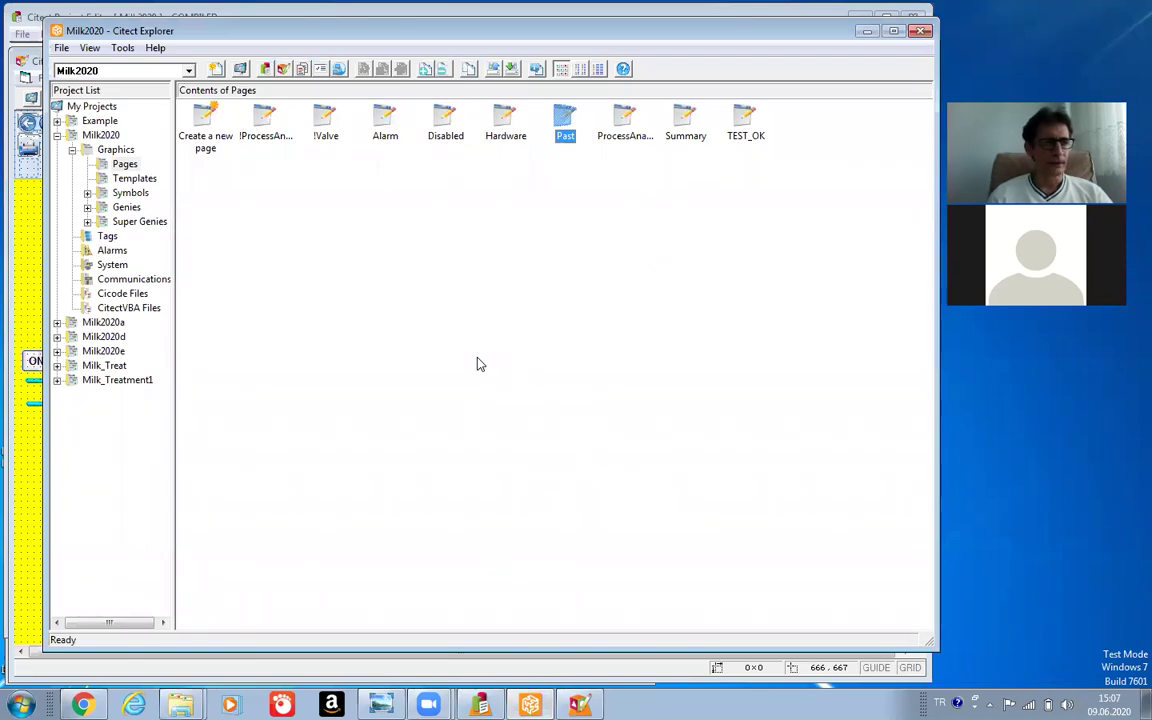
click(112, 251)
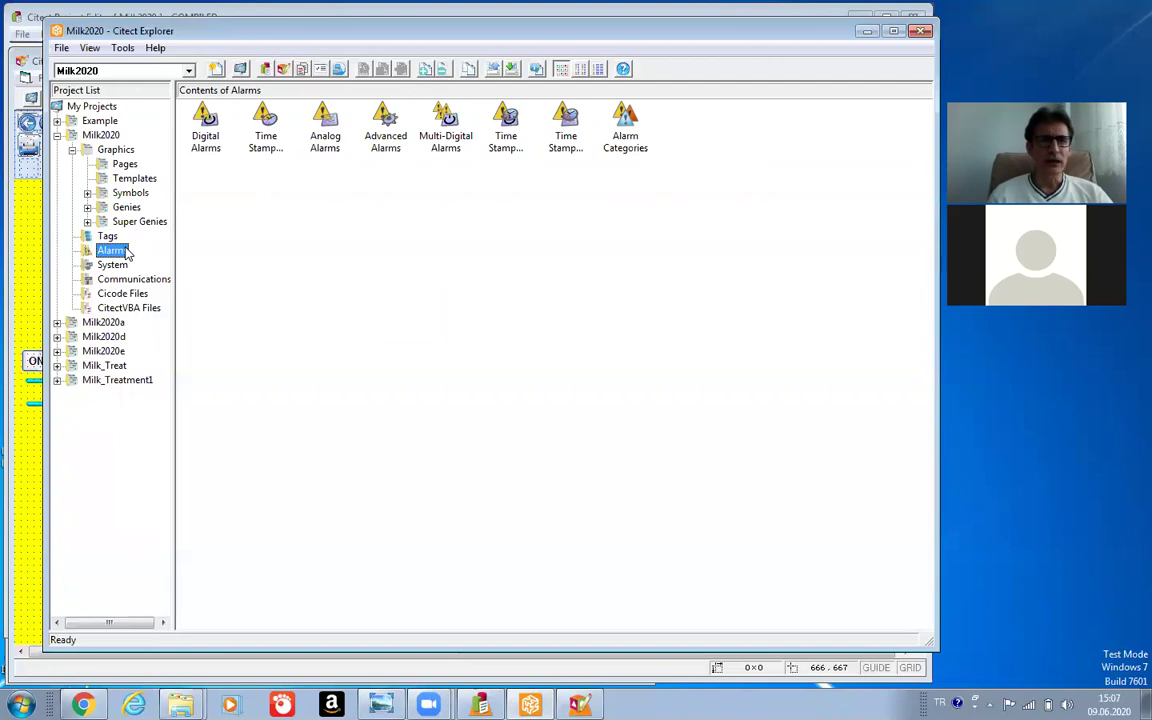
click(121, 48)
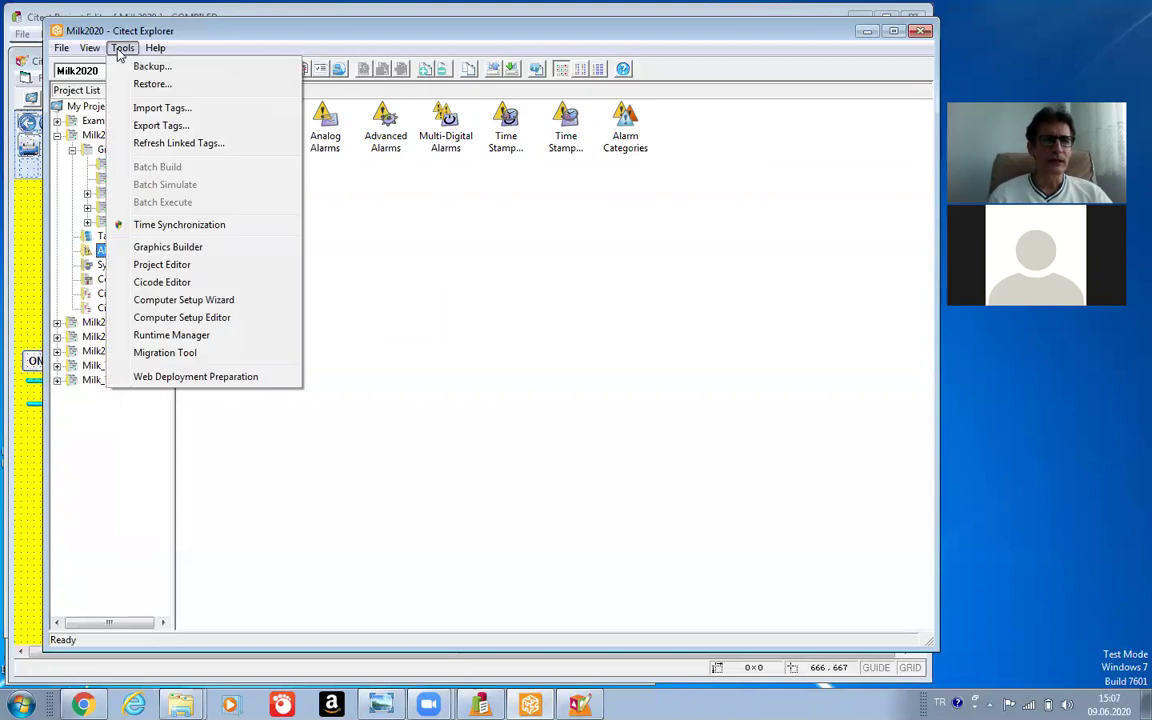
click(176, 320)
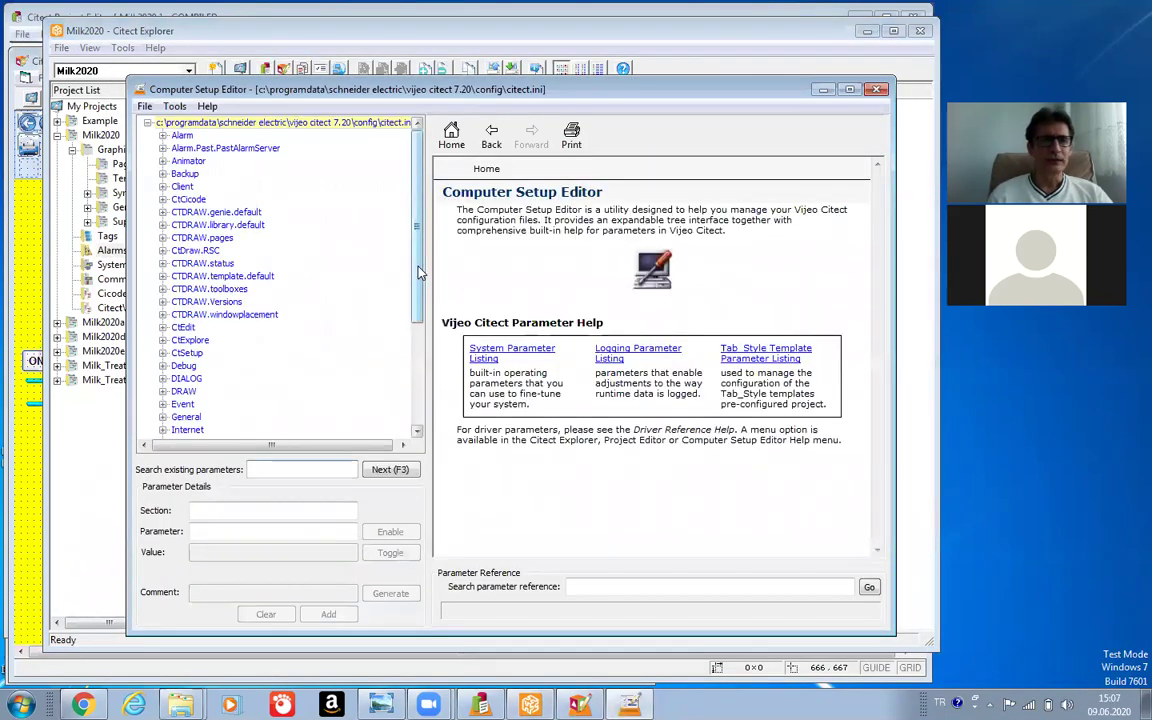
Delete the Sound4 parameter from the Alarm section of citect.ini.
click(162, 137)
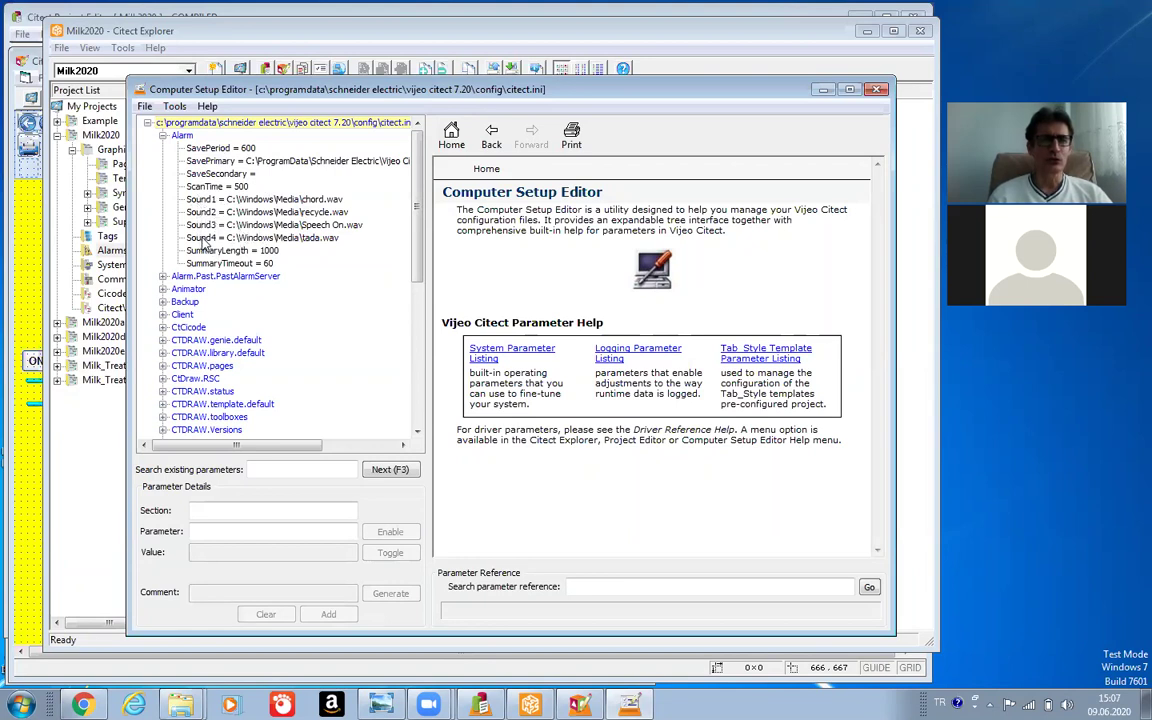
click(229, 239)
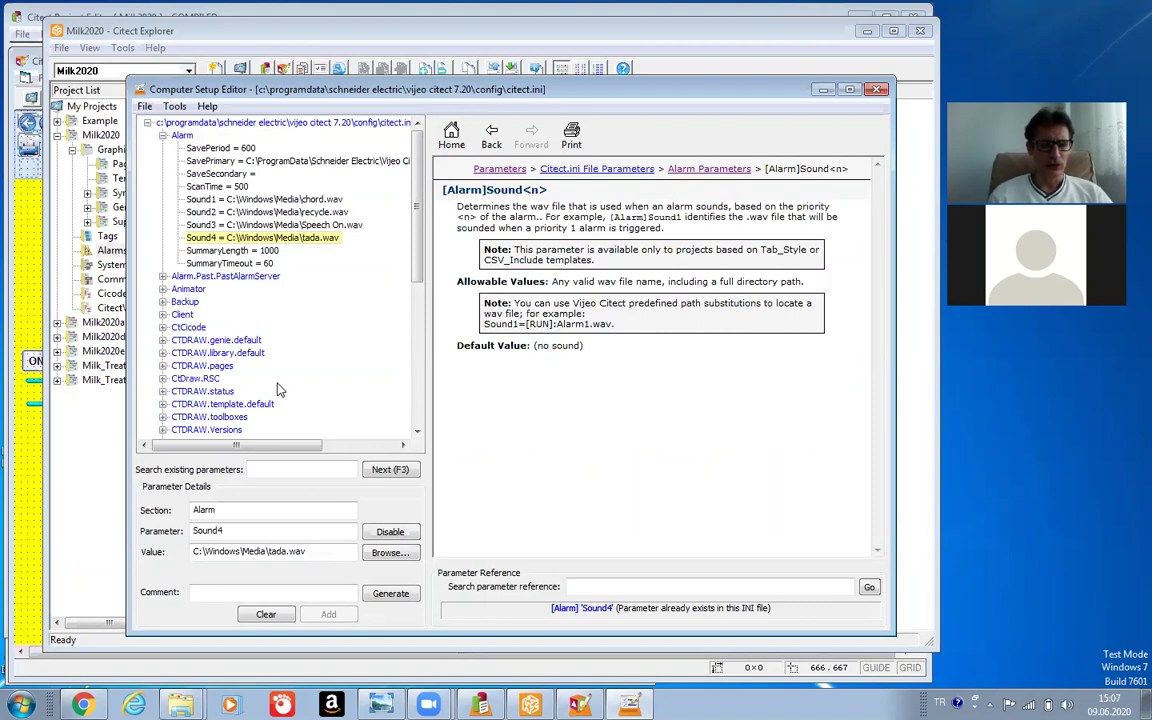
right_click(270, 241)
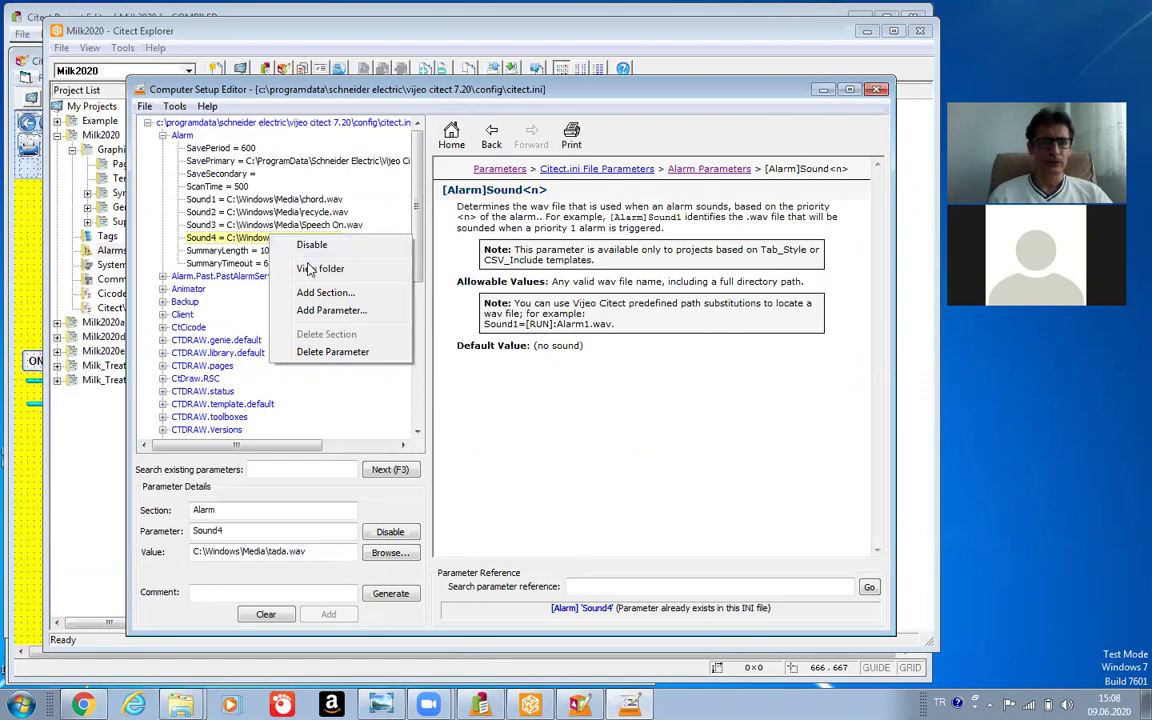
click(310, 352)
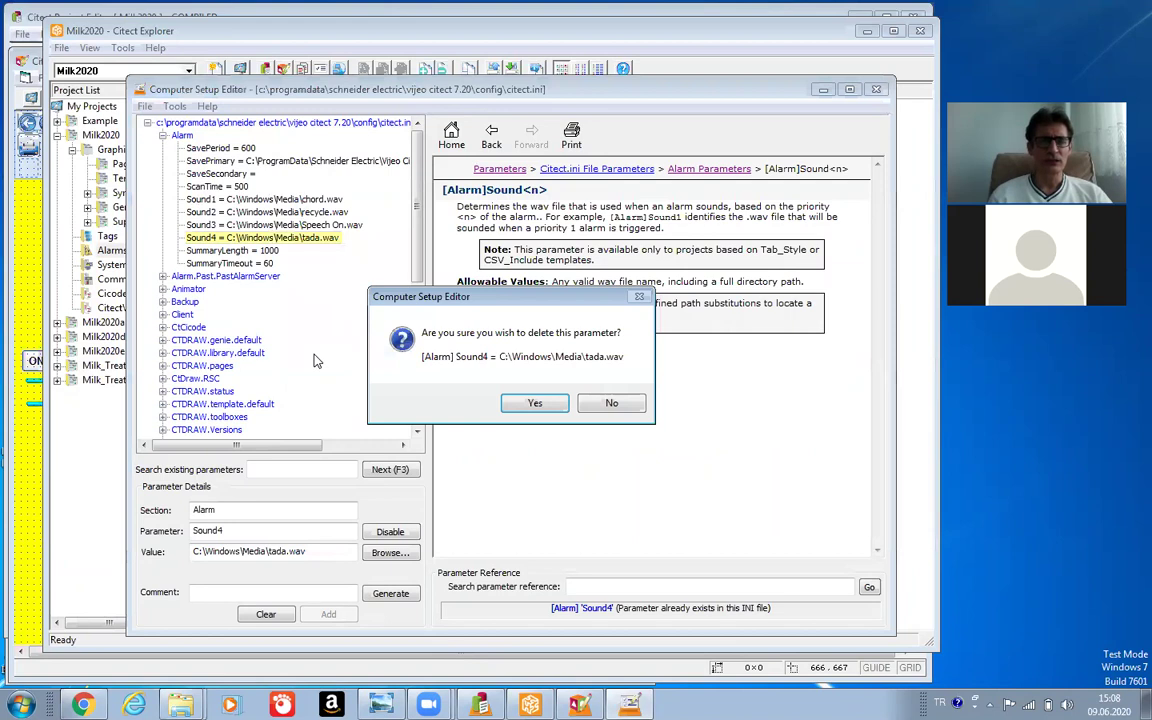
click(533, 404)
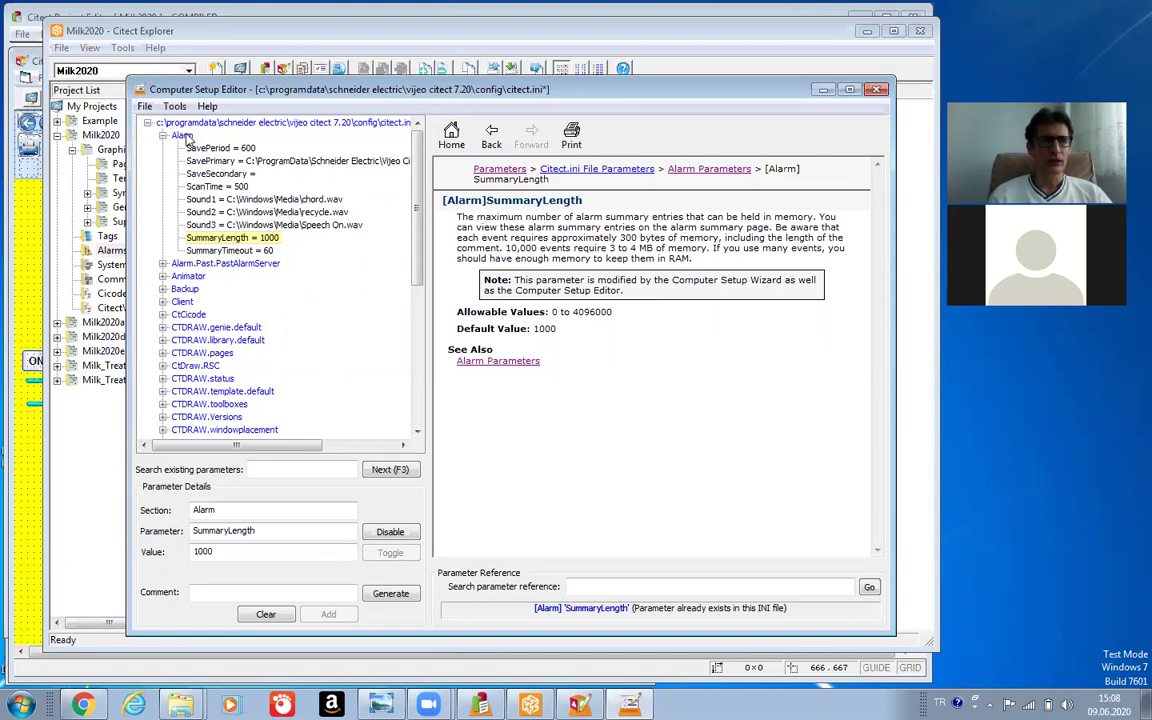
Enter Sound4 as the name of a new parameter in the Alarm section.
click(182, 136)
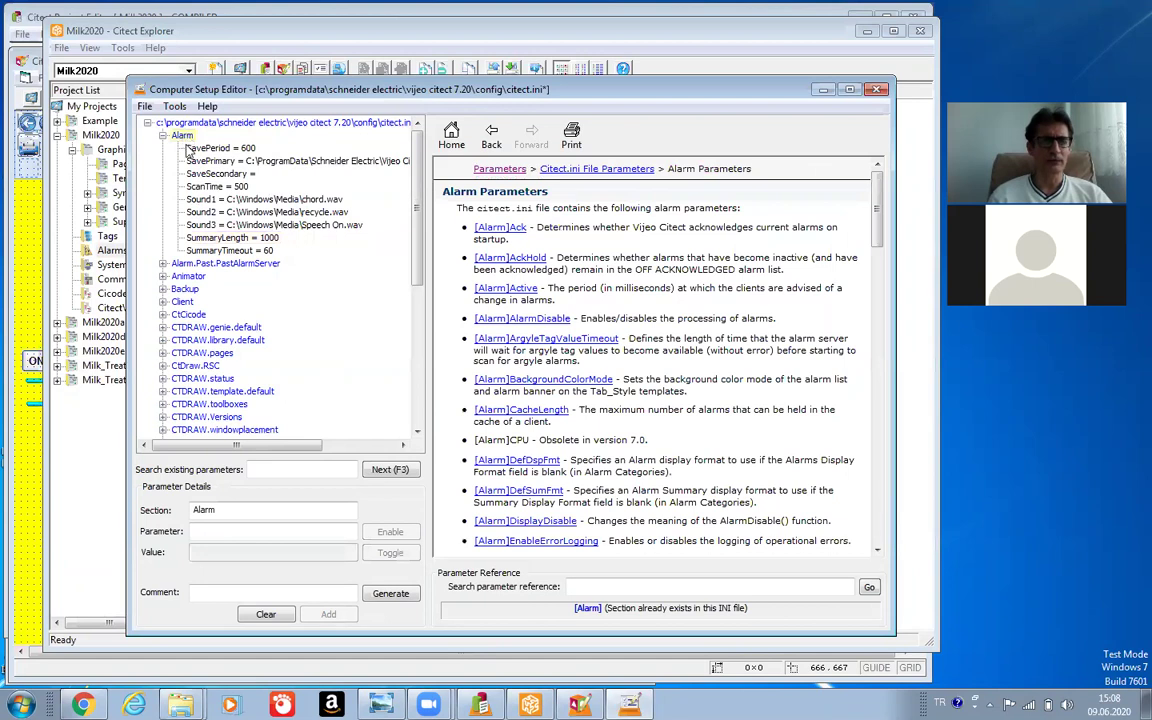
click(219, 536)
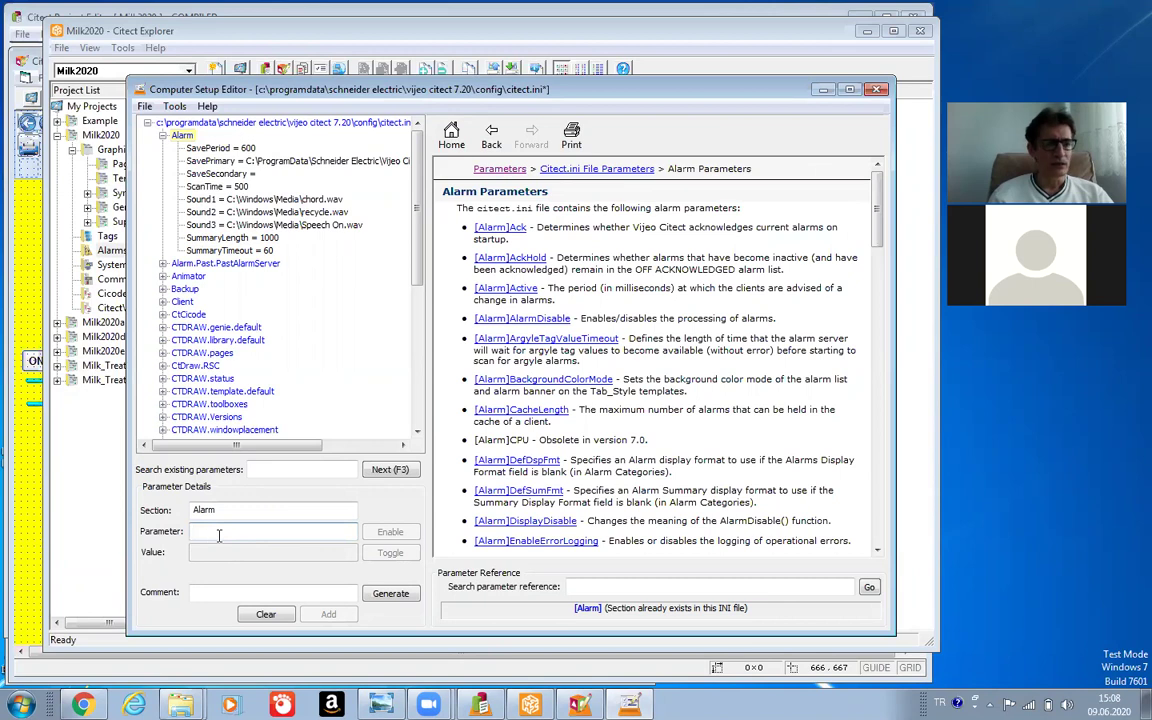
text(Soun)
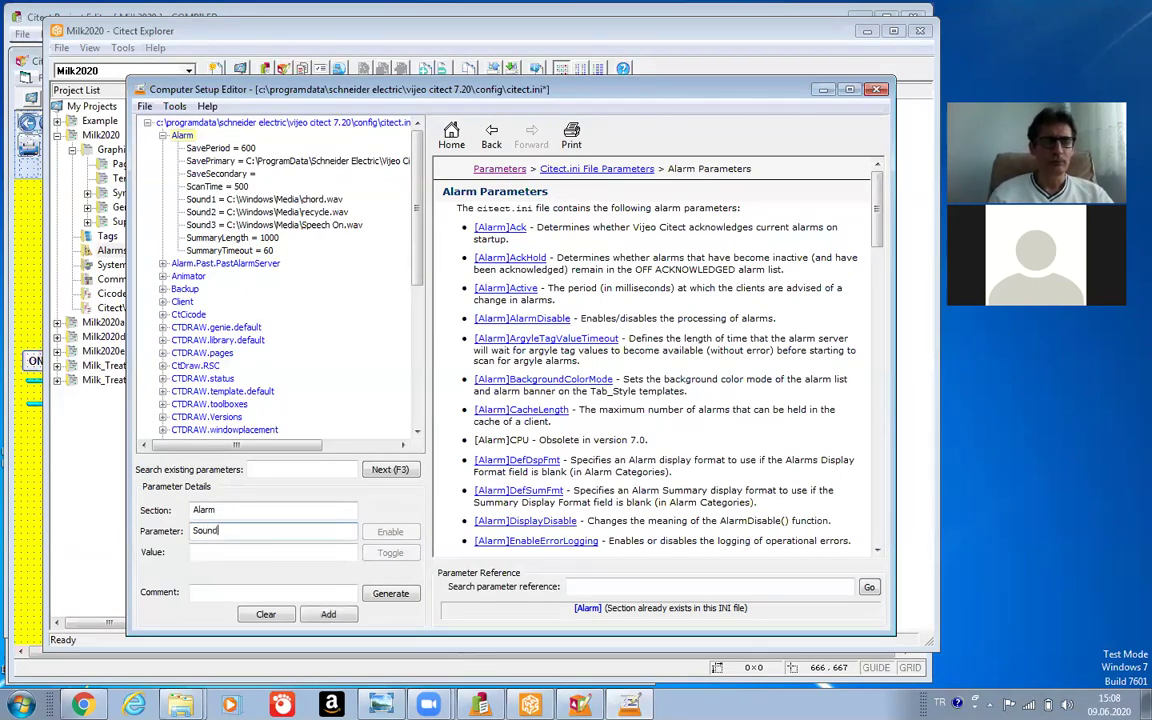
text(d4)
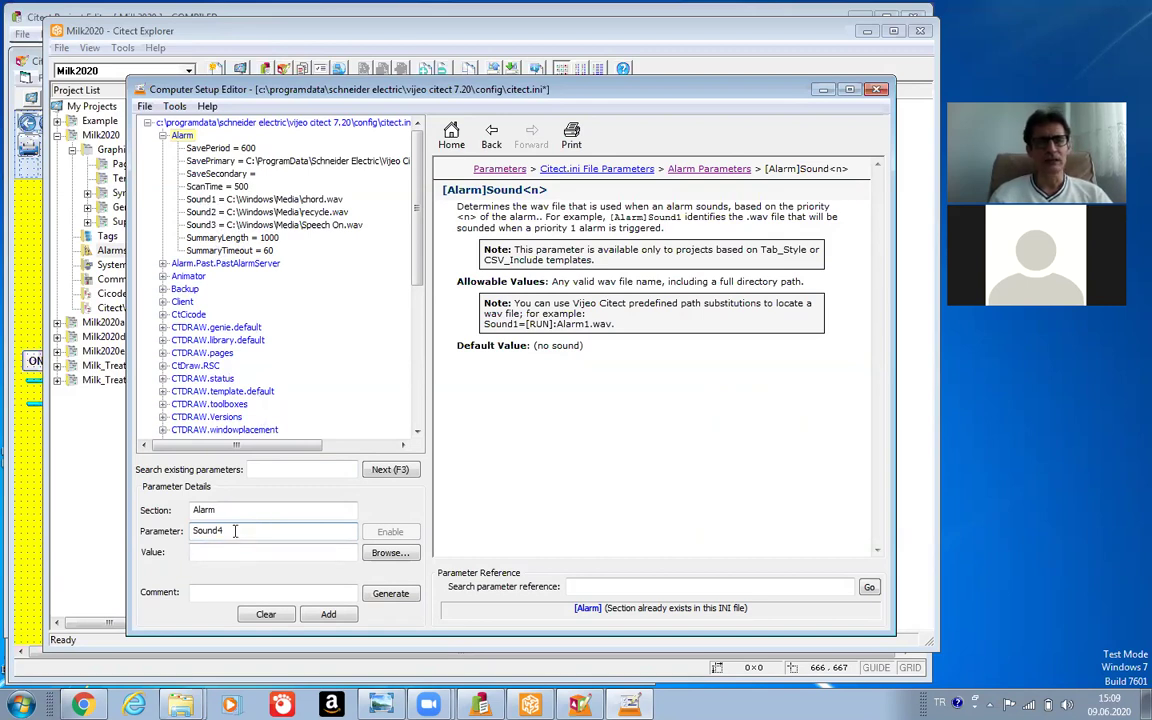
Browse to the C:\Windows\Media folder for the Sound4 parameter's value.
click(389, 558)
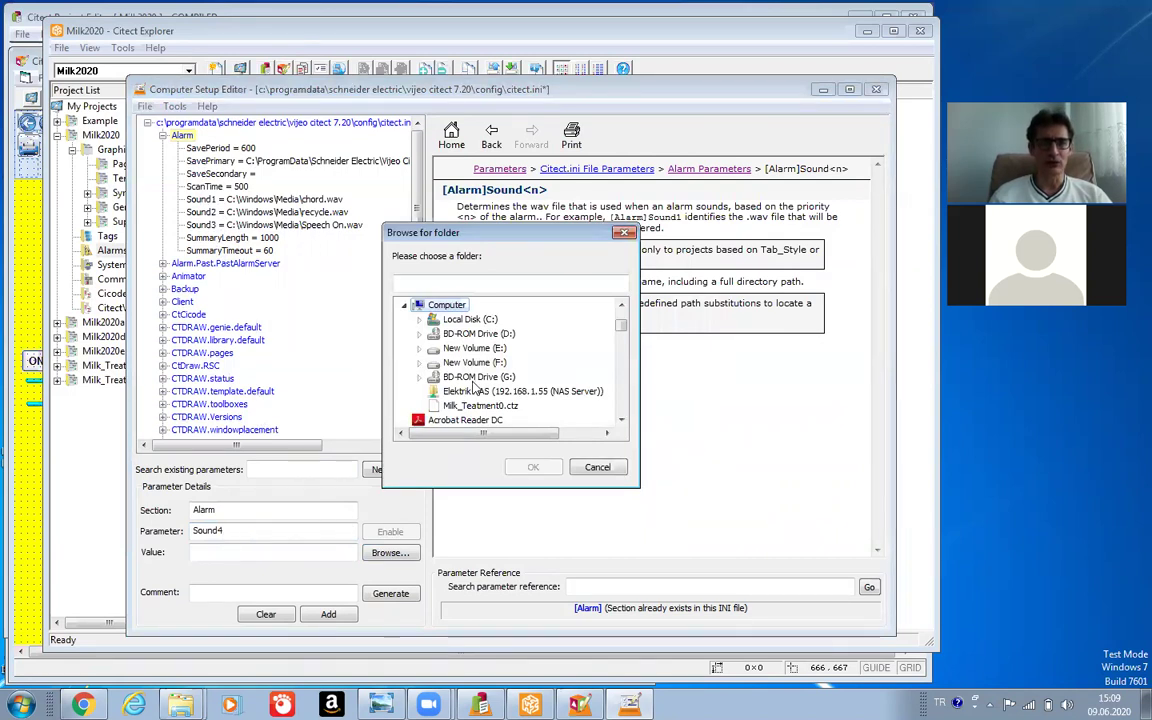
click(467, 321)
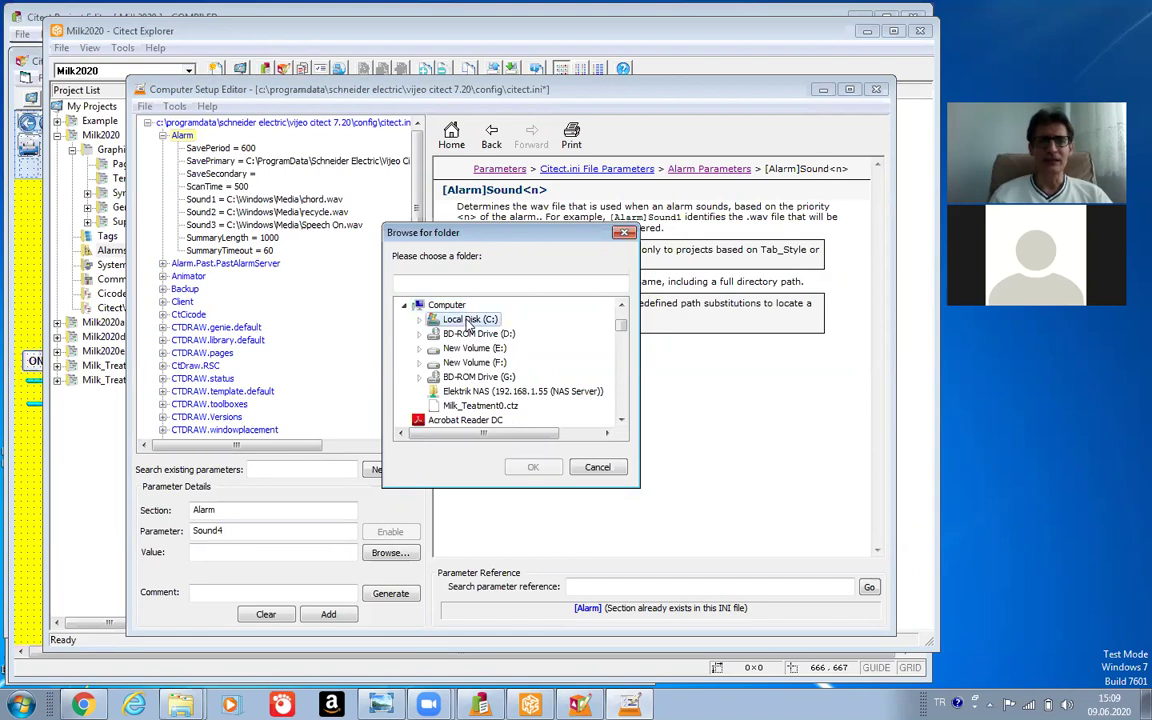
double_click(467, 321)
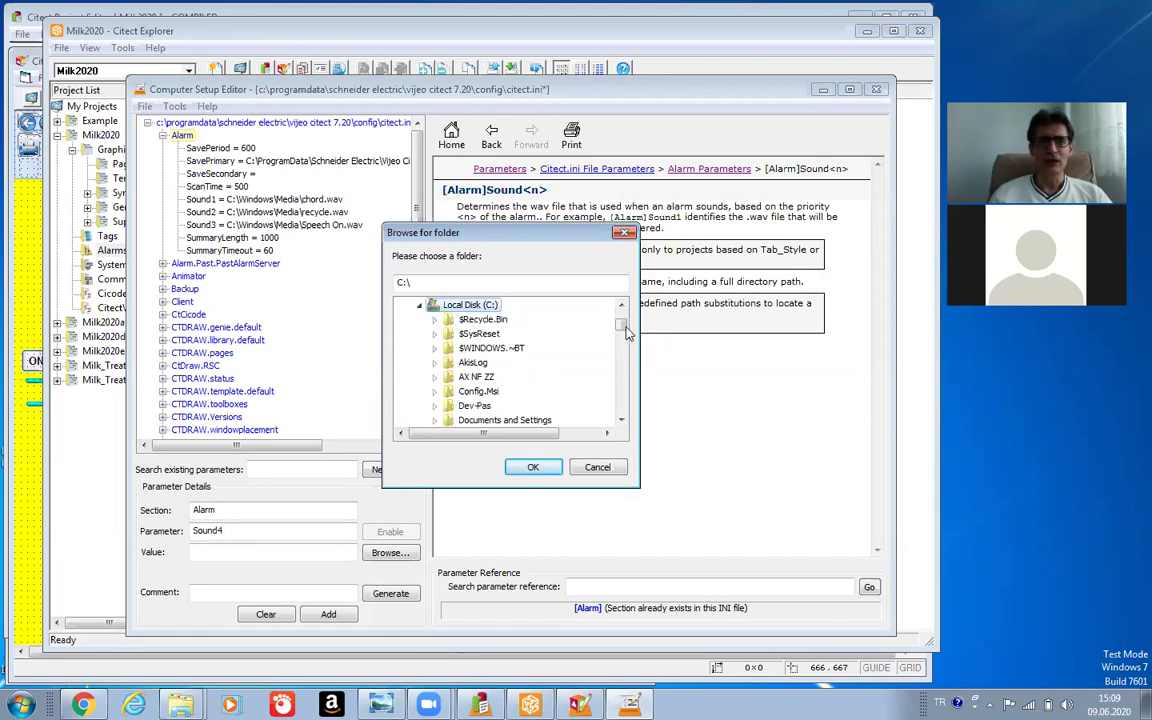
drag(622, 330, 622, 347)
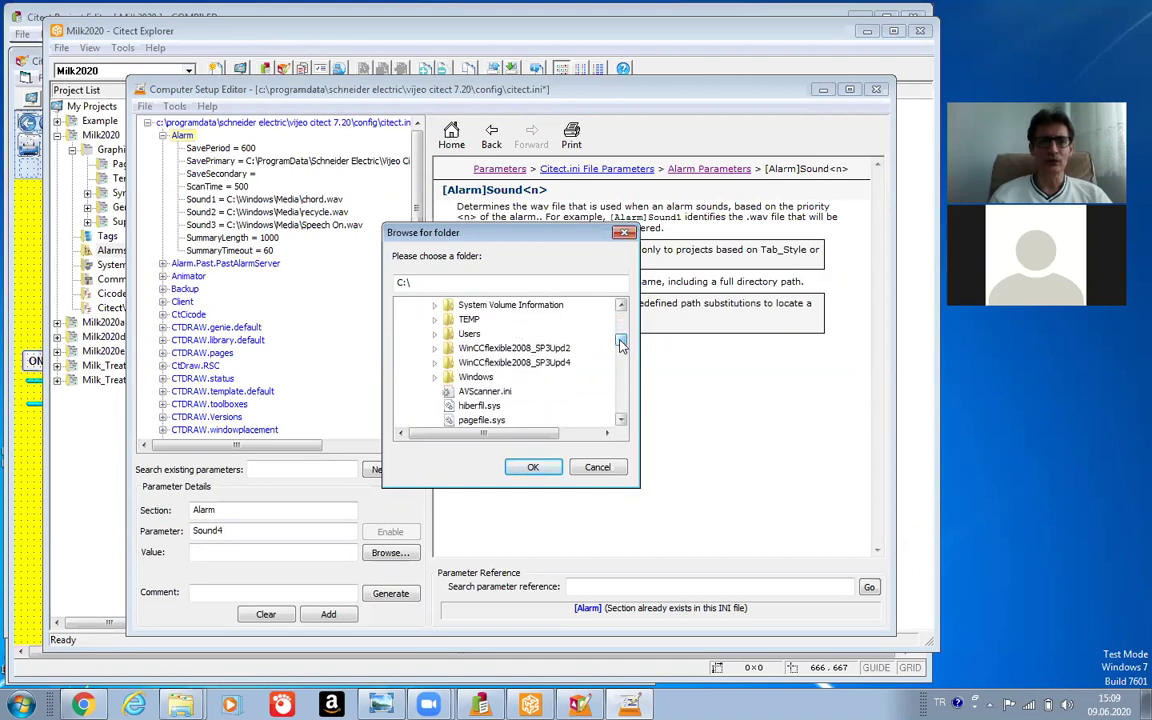
double_click(472, 378)
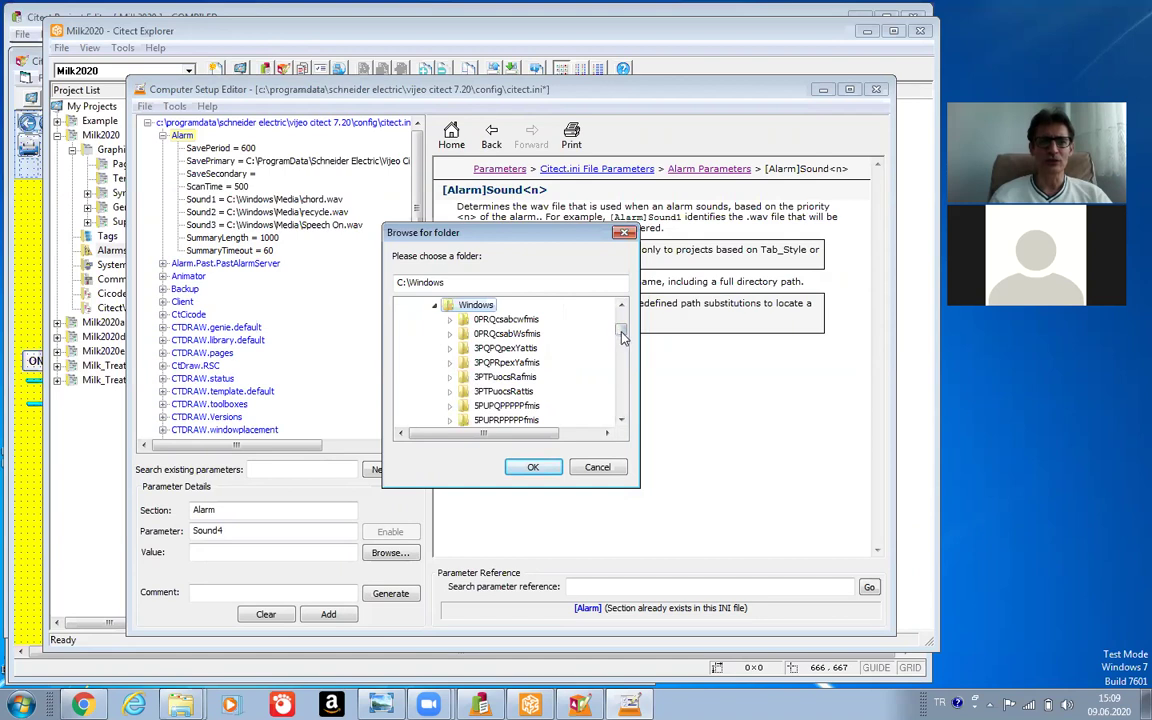
drag(621, 334, 622, 346)
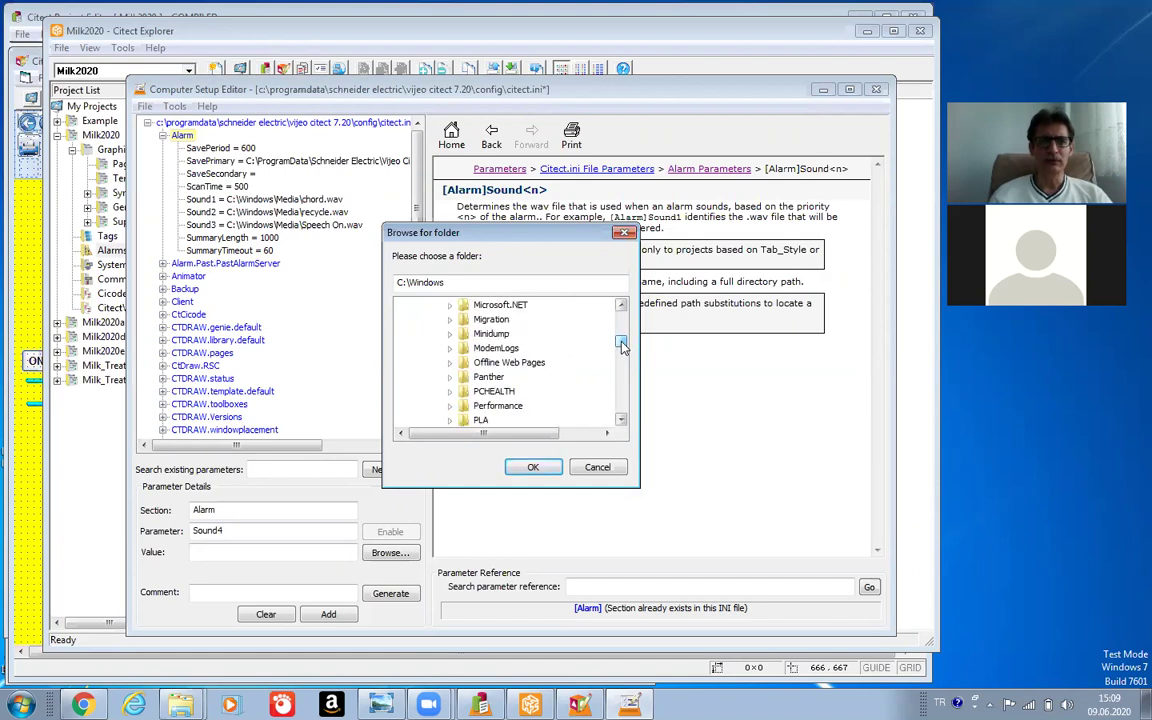
click(620, 306)
click(620, 306)
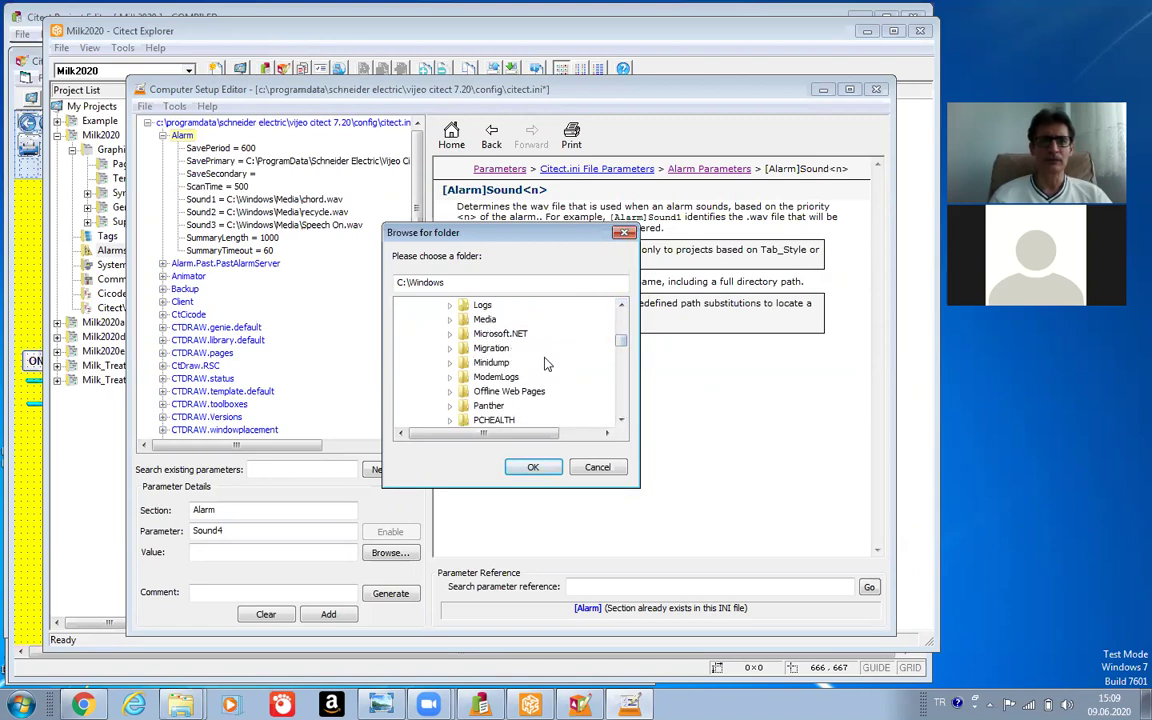
double_click(483, 320)
Look through the sound files available in the C:\Windows\Media folder.
click(621, 344)
click(621, 344)
scroll(621, 344, down, 1)
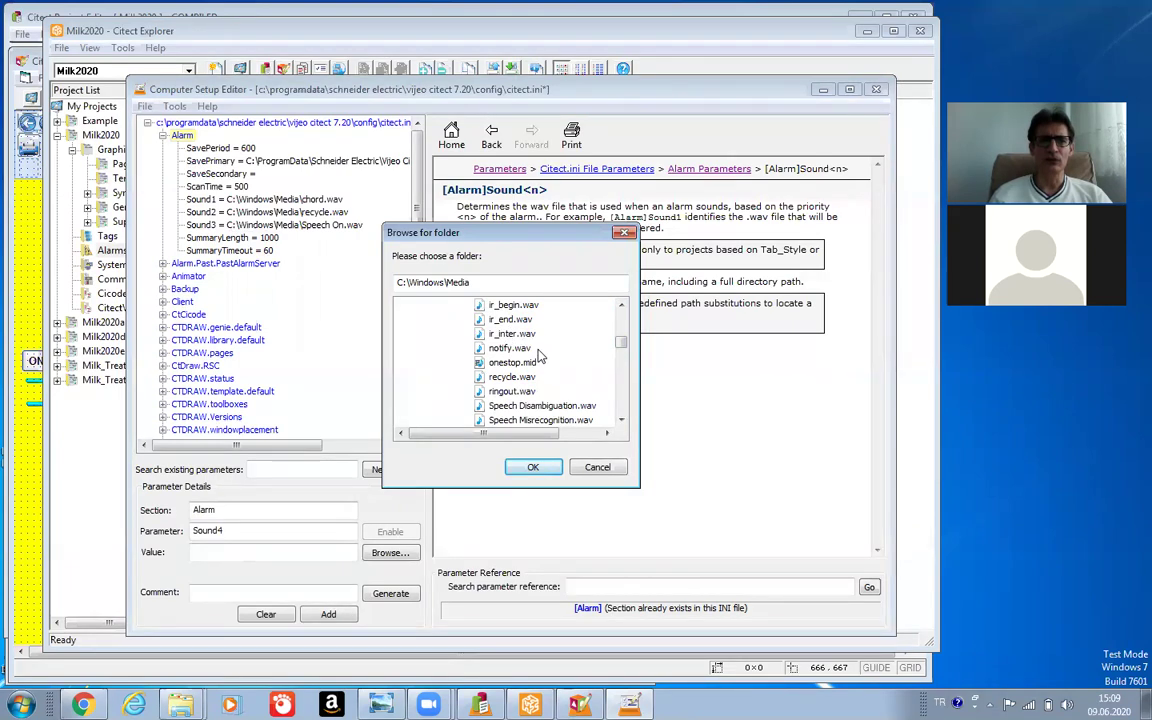
click(621, 420)
click(621, 420)
click(621, 420)
double_click(621, 420)
click(621, 420)
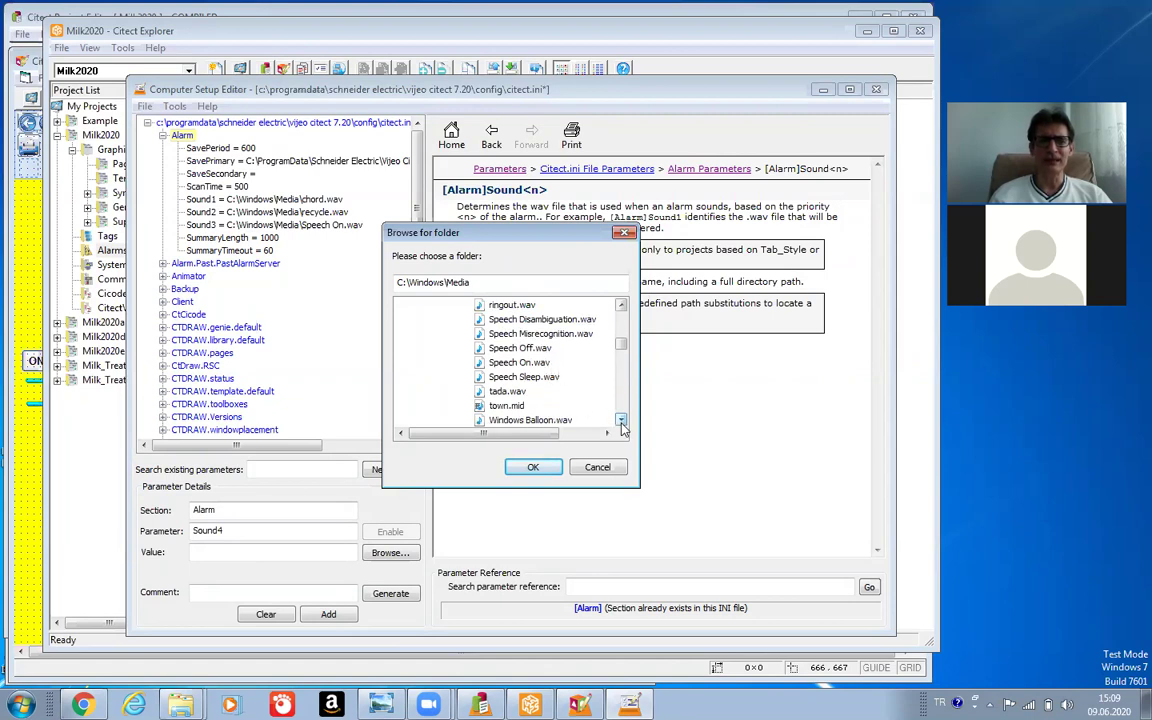
click(621, 421)
double_click(621, 421)
click(621, 420)
click(621, 420)
click(621, 421)
click(621, 421)
click(621, 421)
click(621, 421)
click(621, 421)
click(621, 421)
click(621, 421)
click(621, 421)
click(621, 421)
click(621, 421)
click(621, 421)
click(621, 421)
click(621, 421)
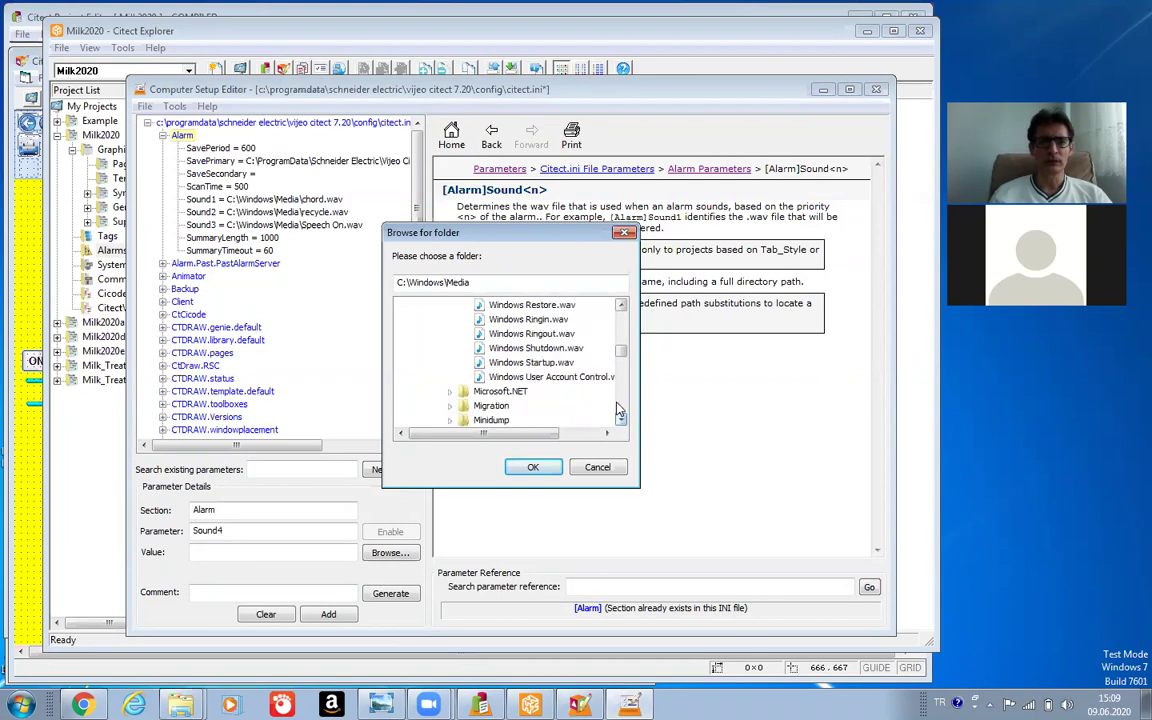
Choose C:\Windows\Media\tada.wav as the Sound4 value and add the parameter to the Alarm section.
click(622, 307)
click(622, 307)
click(622, 307)
click(622, 307)
click(622, 307)
click(622, 307)
drag(622, 307, 622, 307)
click(622, 307)
click(622, 307)
click(622, 307)
click(506, 334)
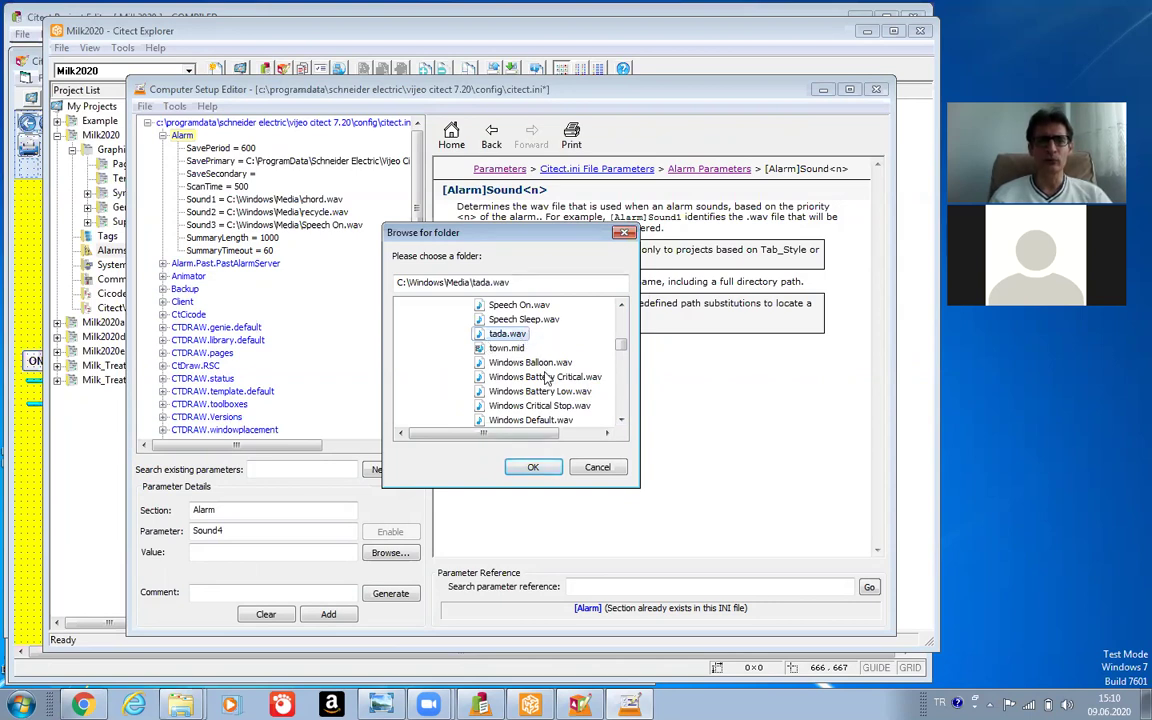
click(533, 470)
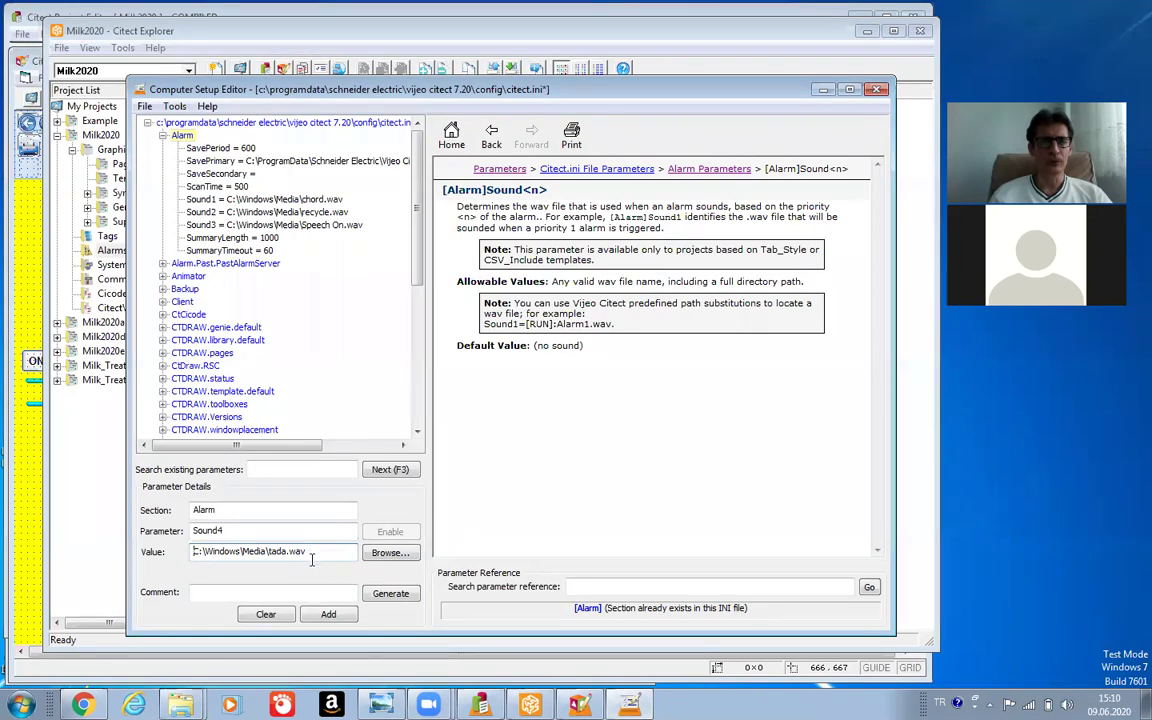
click(330, 615)
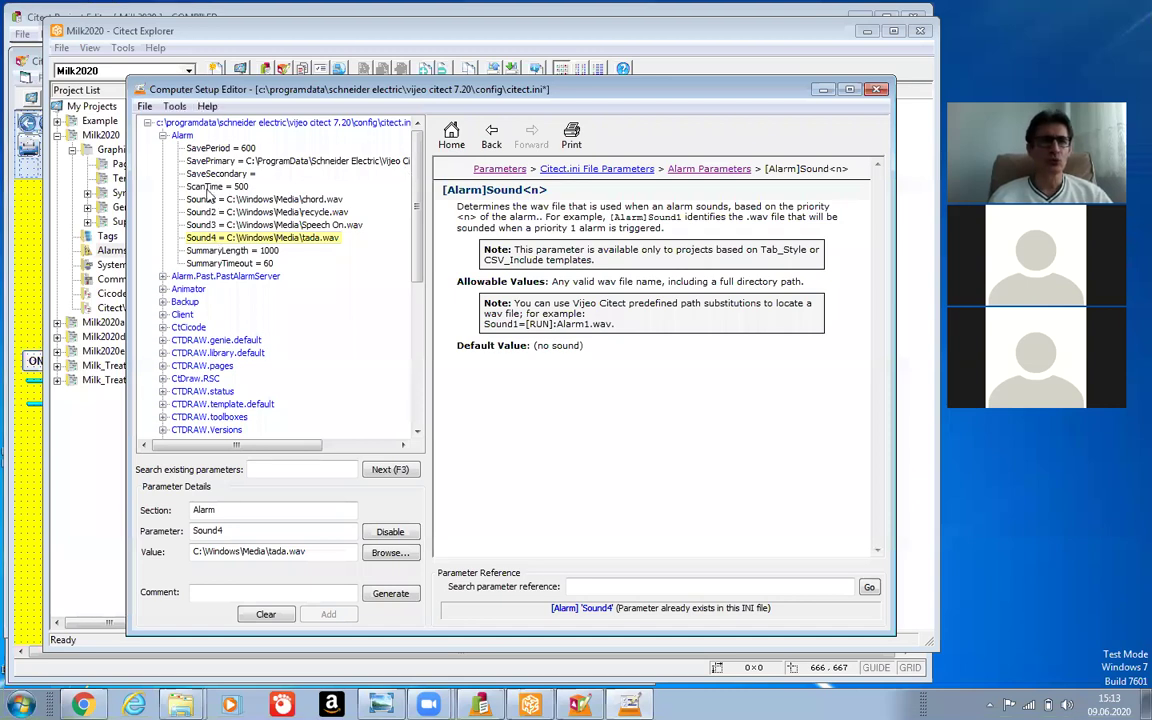
Save the citect.ini configuration and close the Computer Setup Editor.
click(147, 108)
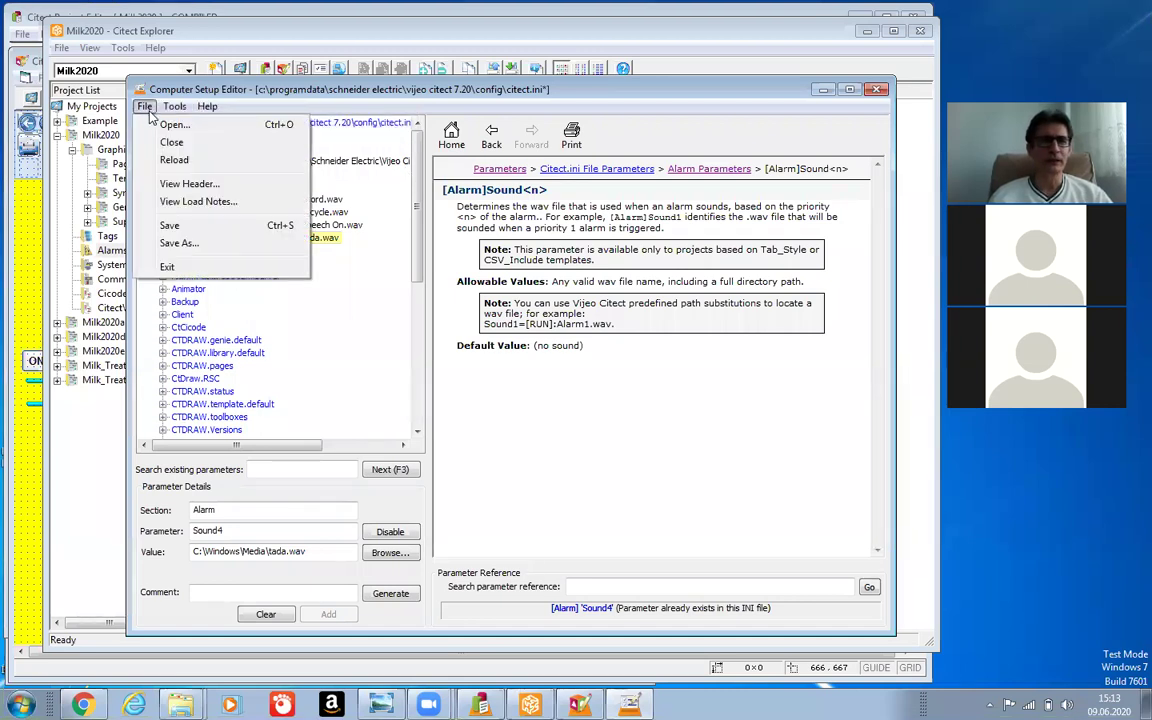
click(168, 228)
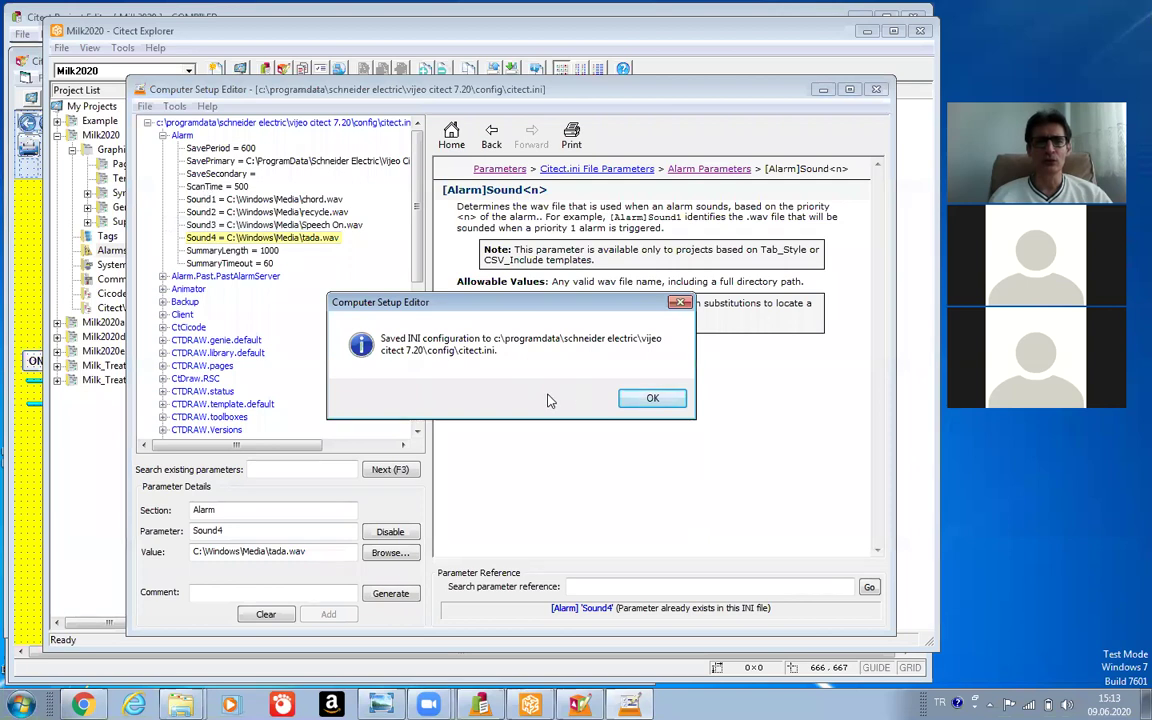
click(652, 398)
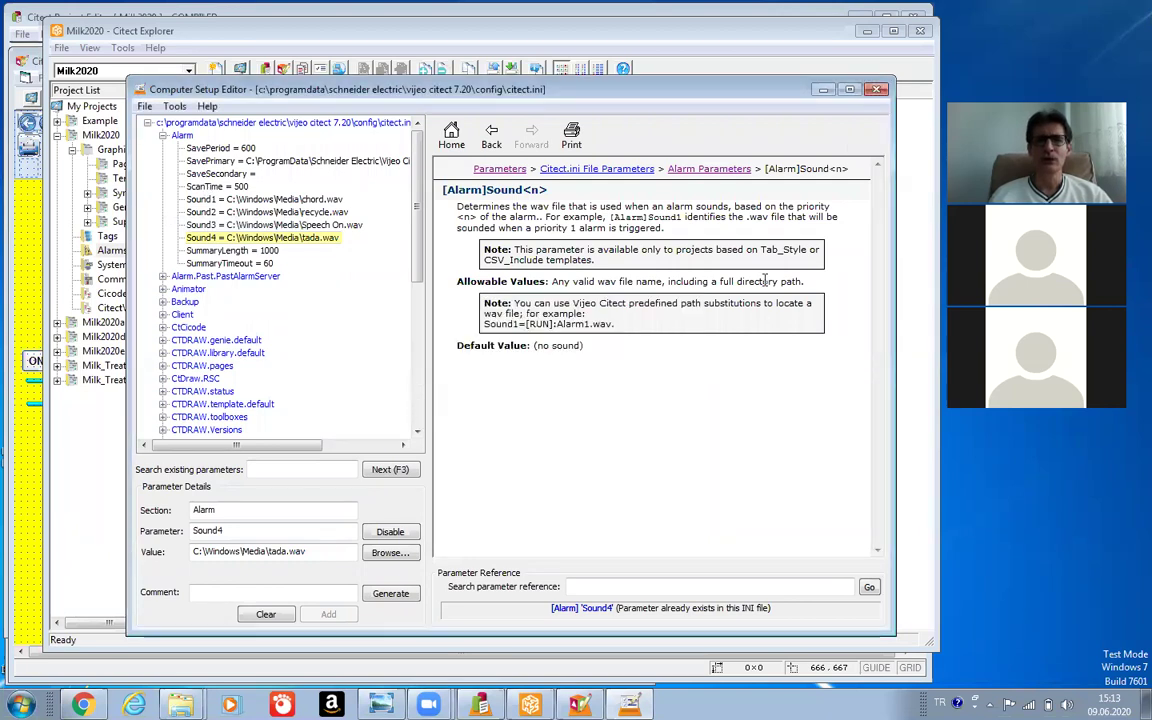
click(876, 91)
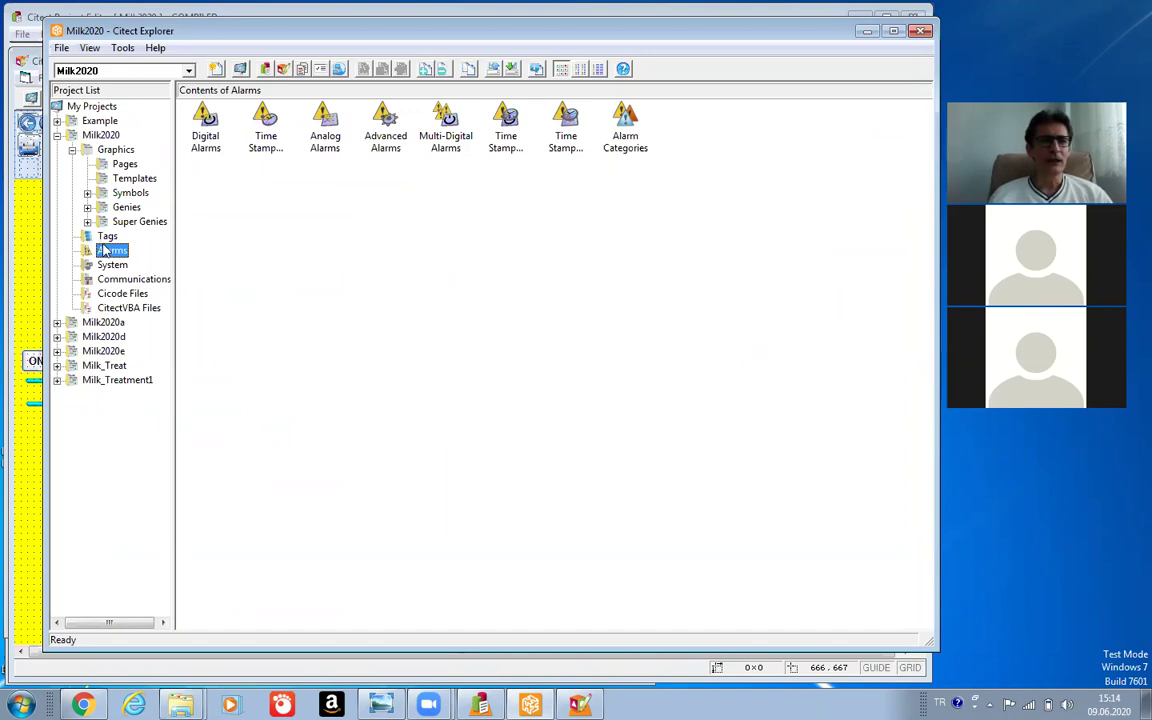
Open the alarm categories, set category 1's priority to 4 and replace the record.
click(630, 122)
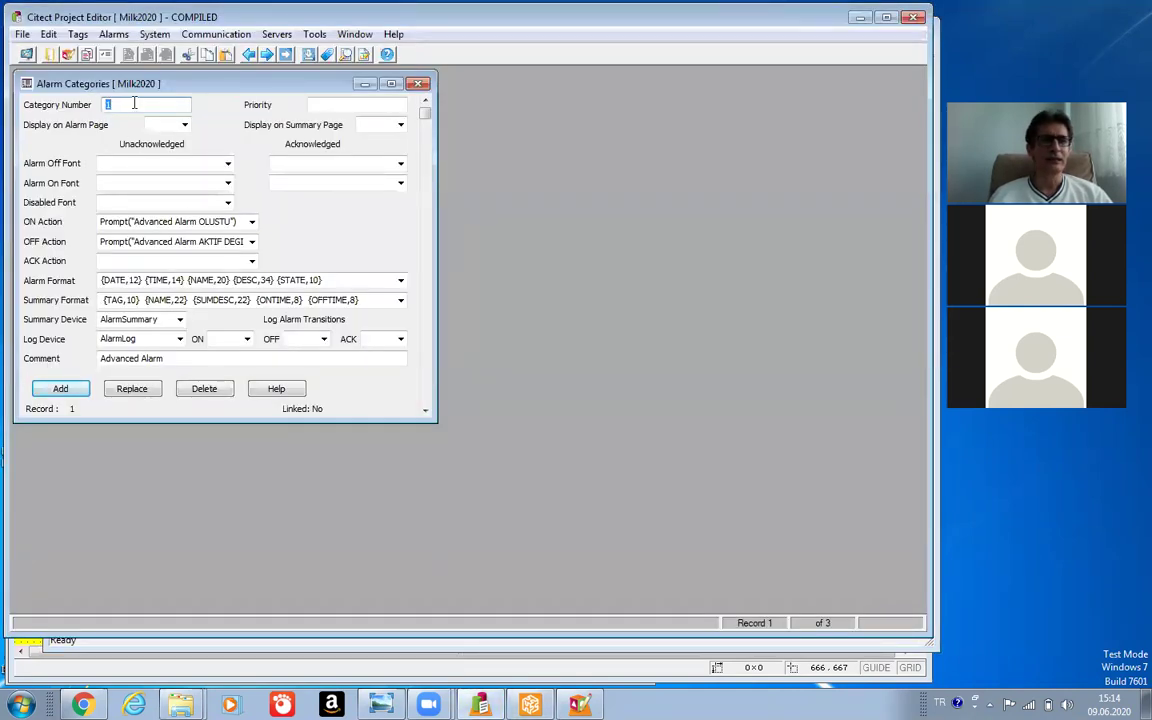
click(326, 104)
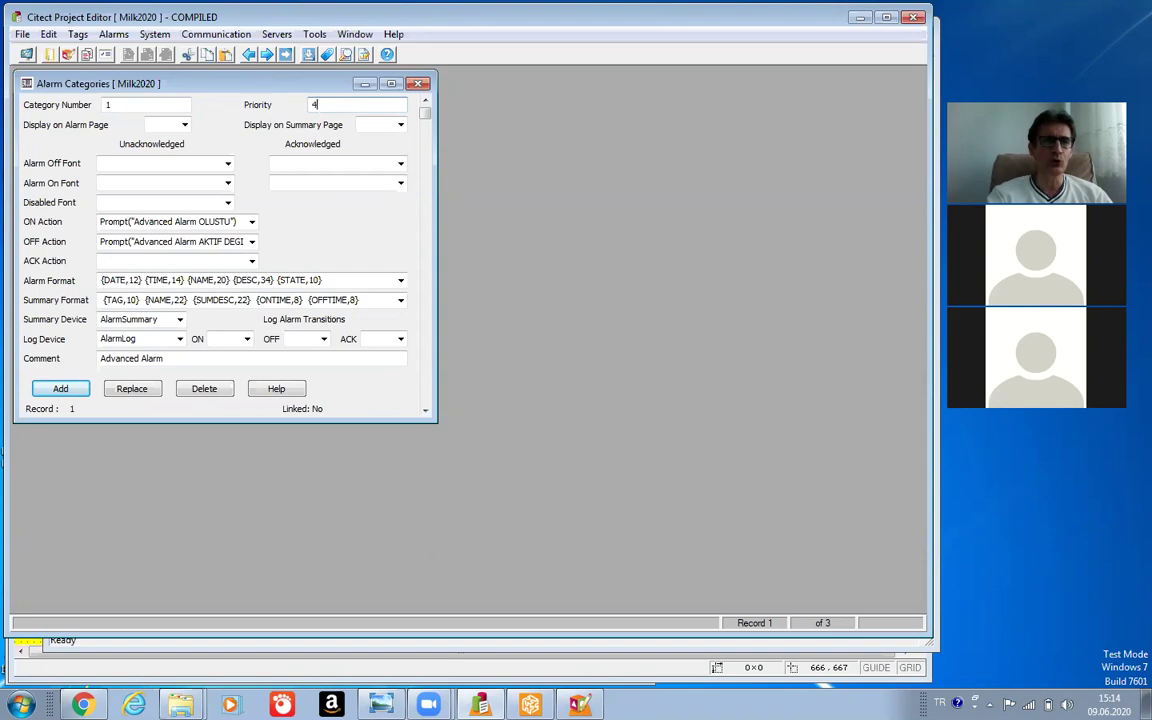
text(4)
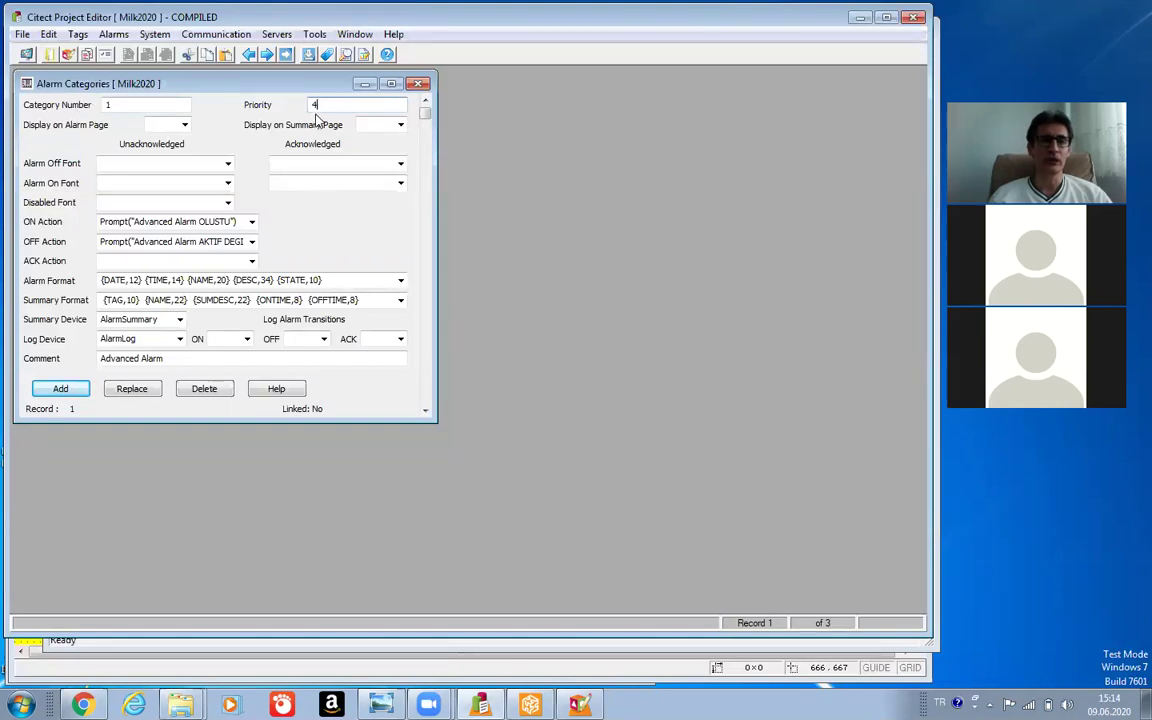
click(131, 392)
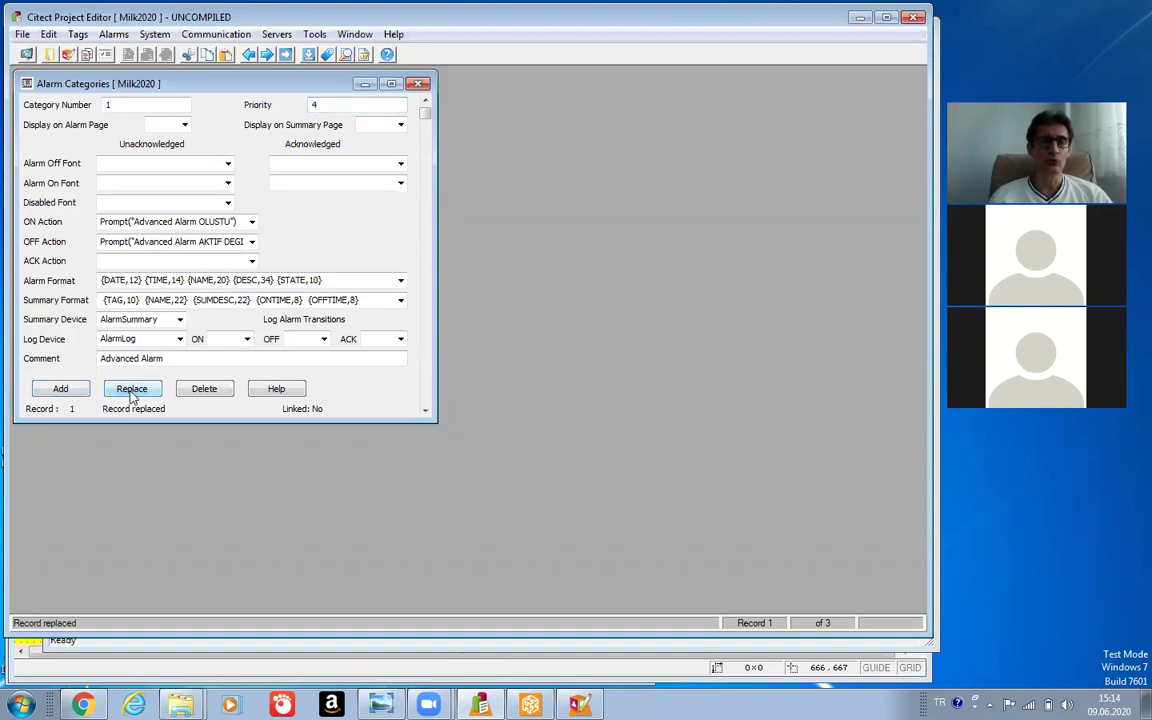
Set the priority of alarm category 2 (Dijital Alarm) to 2 and replace the record.
scroll(383, 358, down, 1)
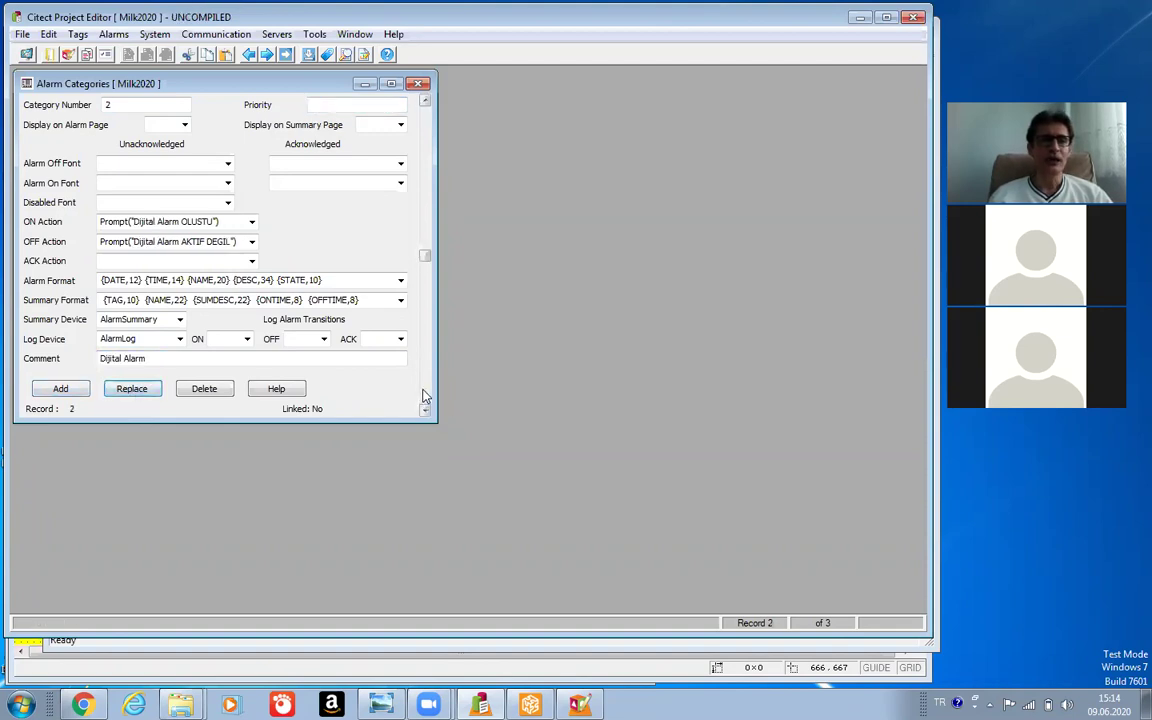
click(322, 103)
text(2)
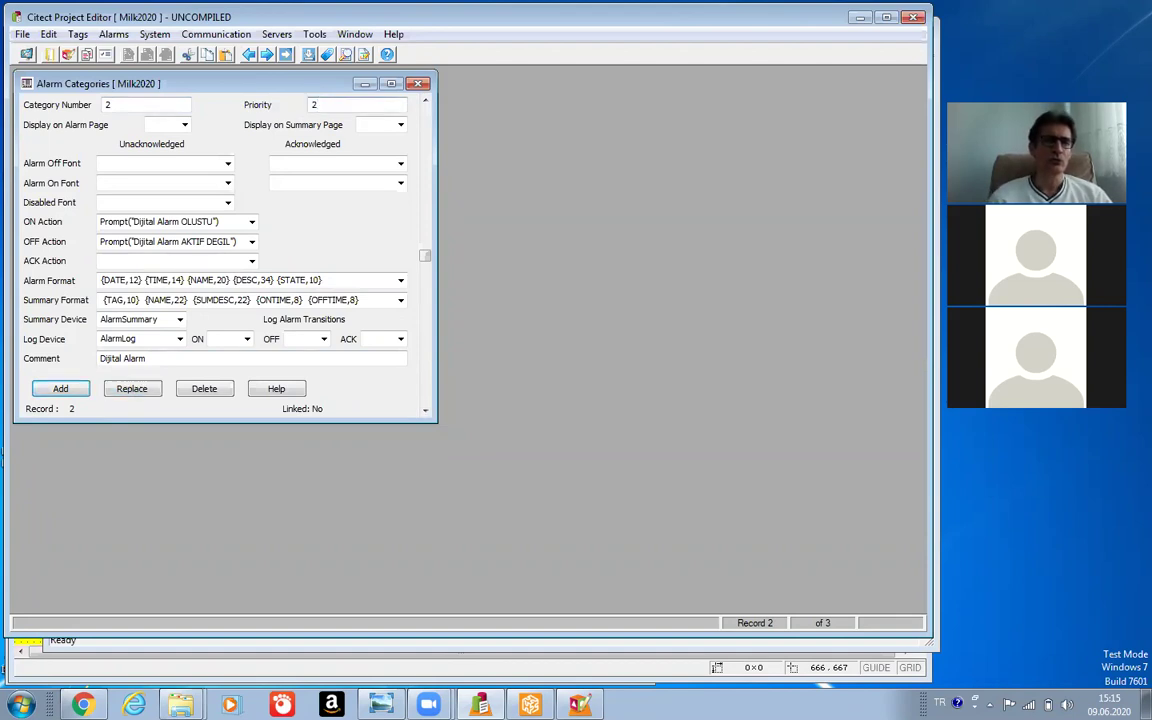
click(135, 390)
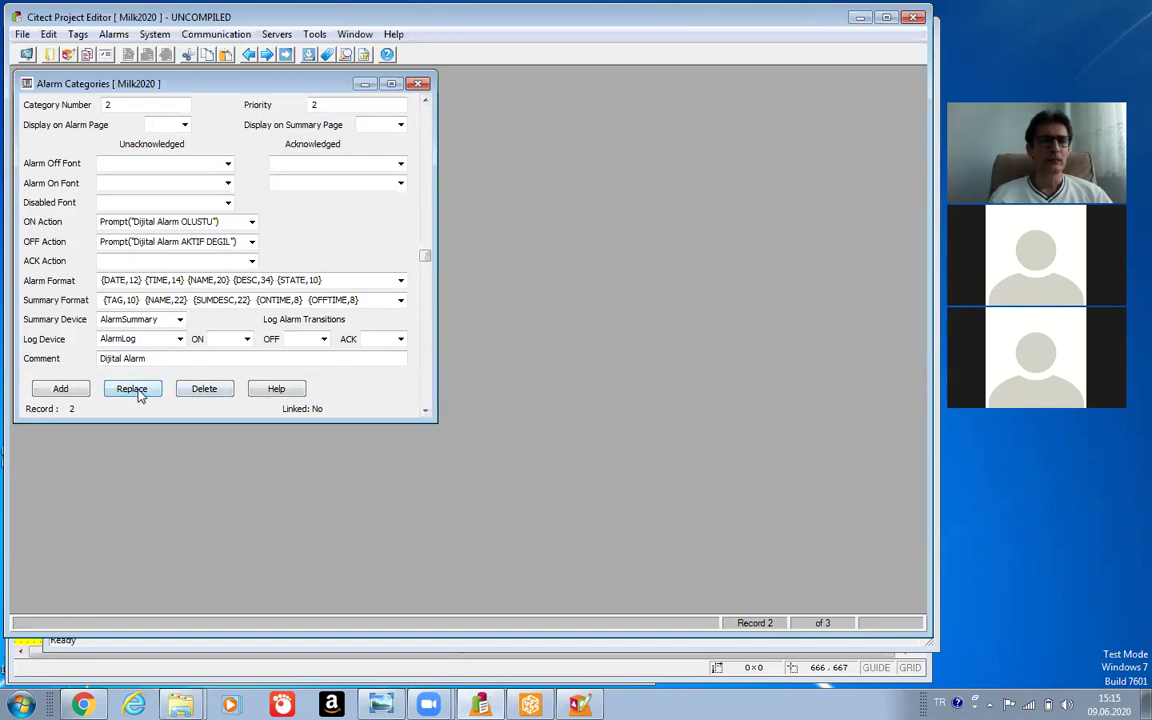
Set the priority of alarm category 3 (Analog Alarm) to 3 and replace the record.
click(426, 398)
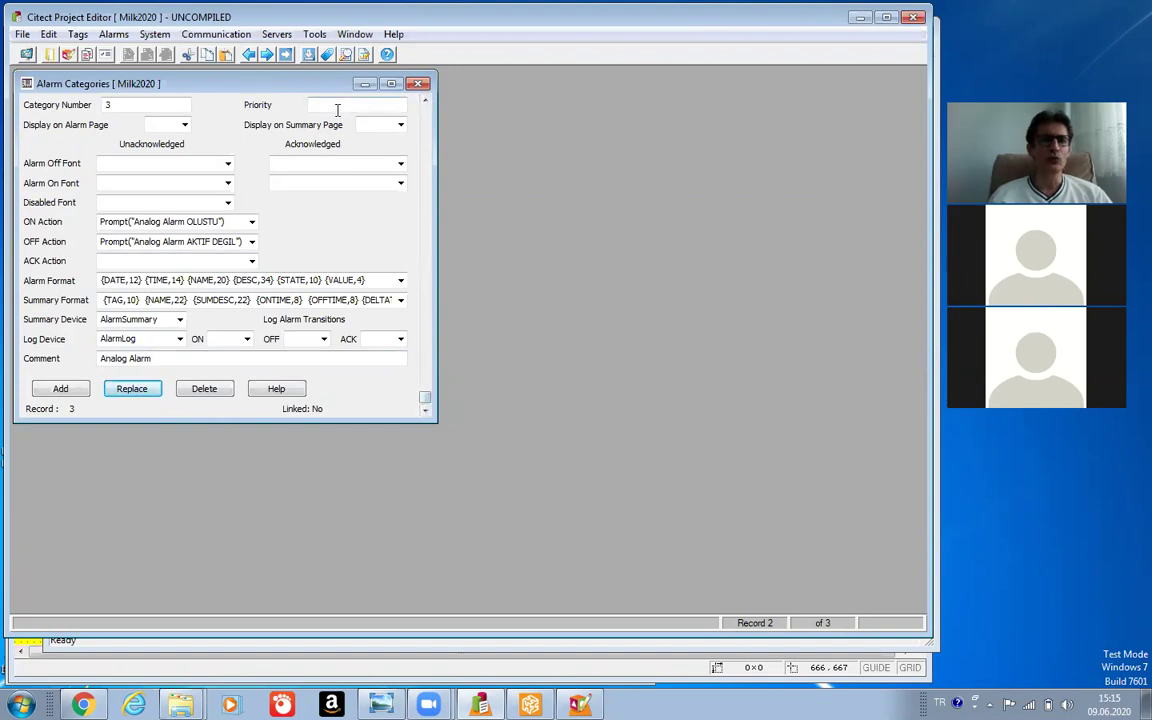
text(3)
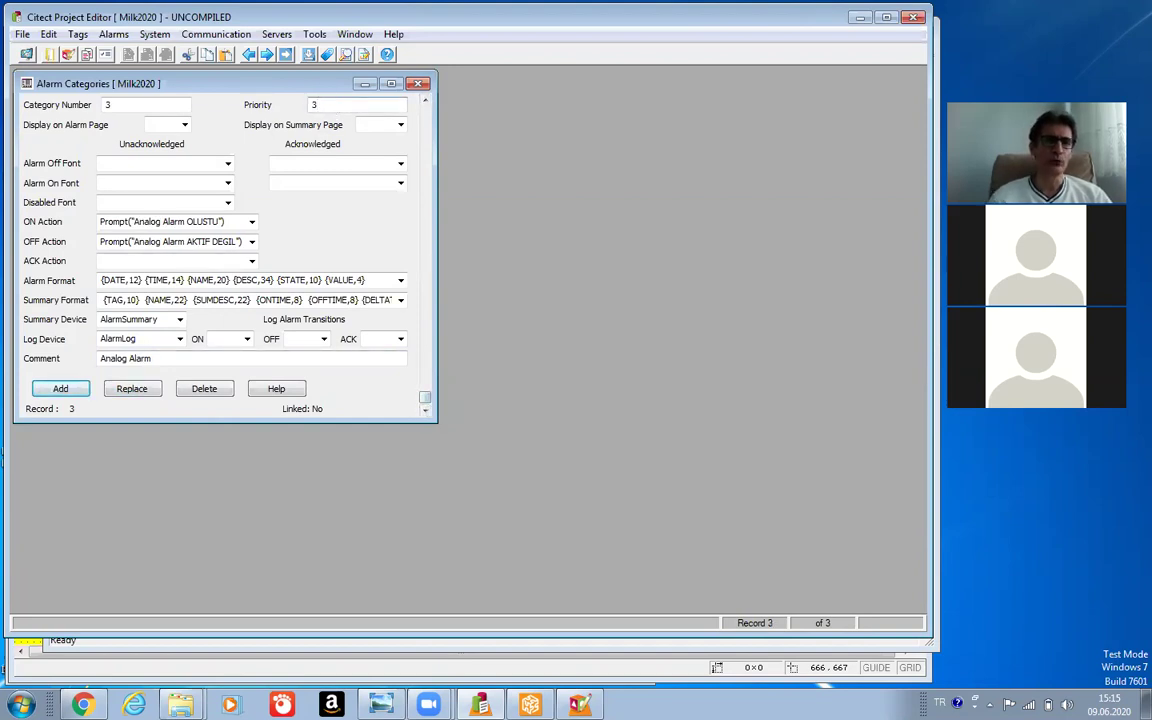
click(130, 391)
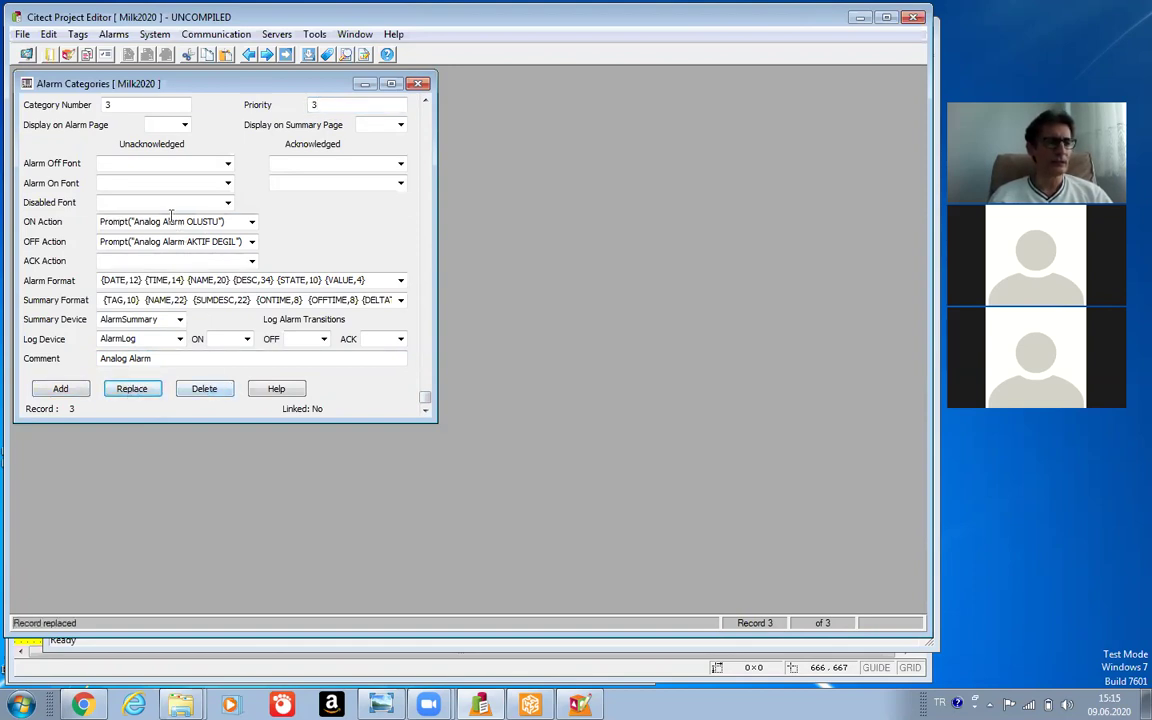
Compile the Milk2020 project and dismiss the compiler message.
click(22, 34)
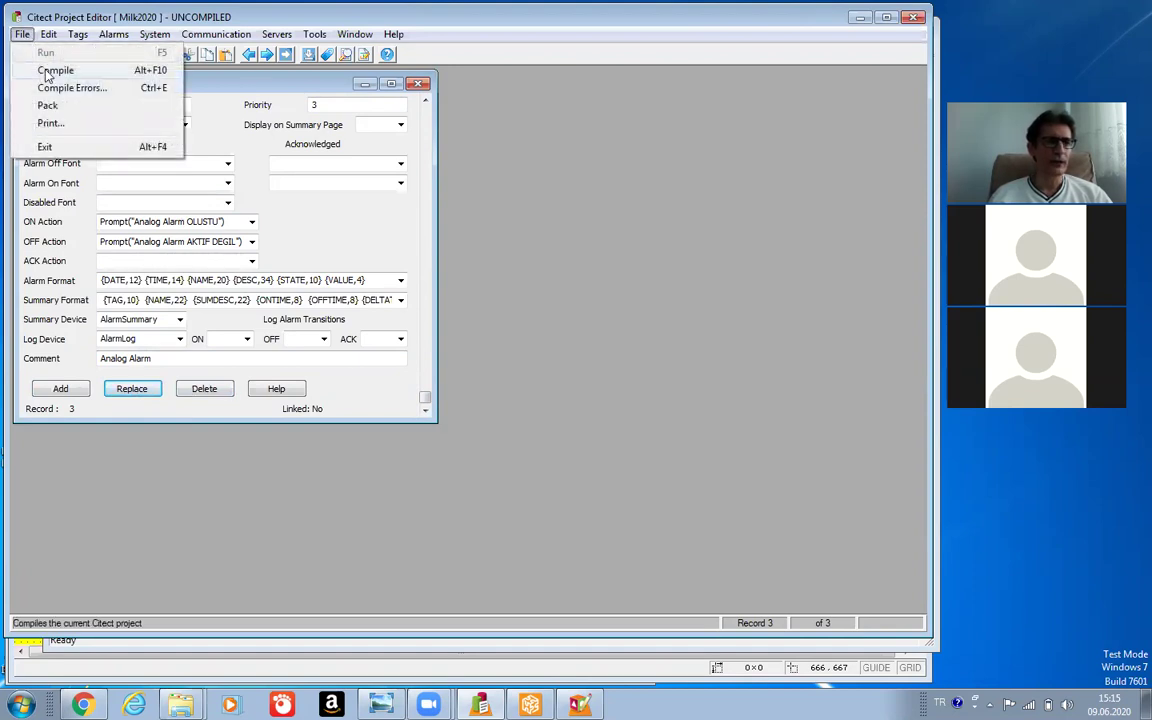
click(50, 70)
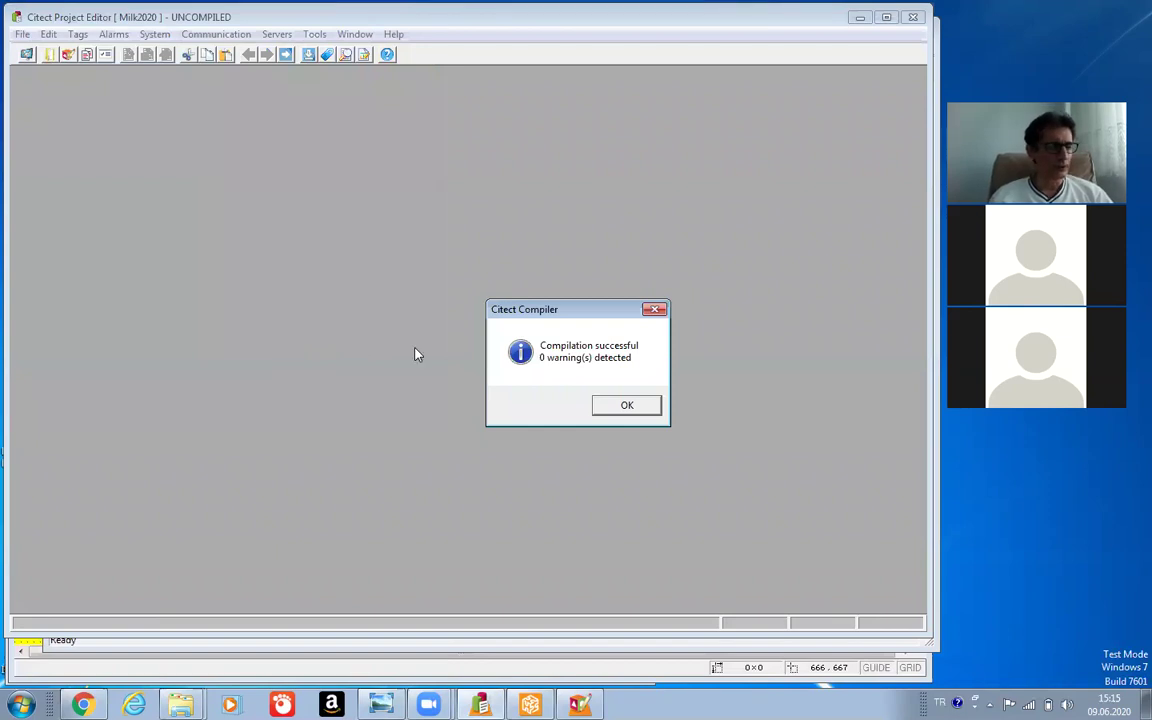
click(625, 403)
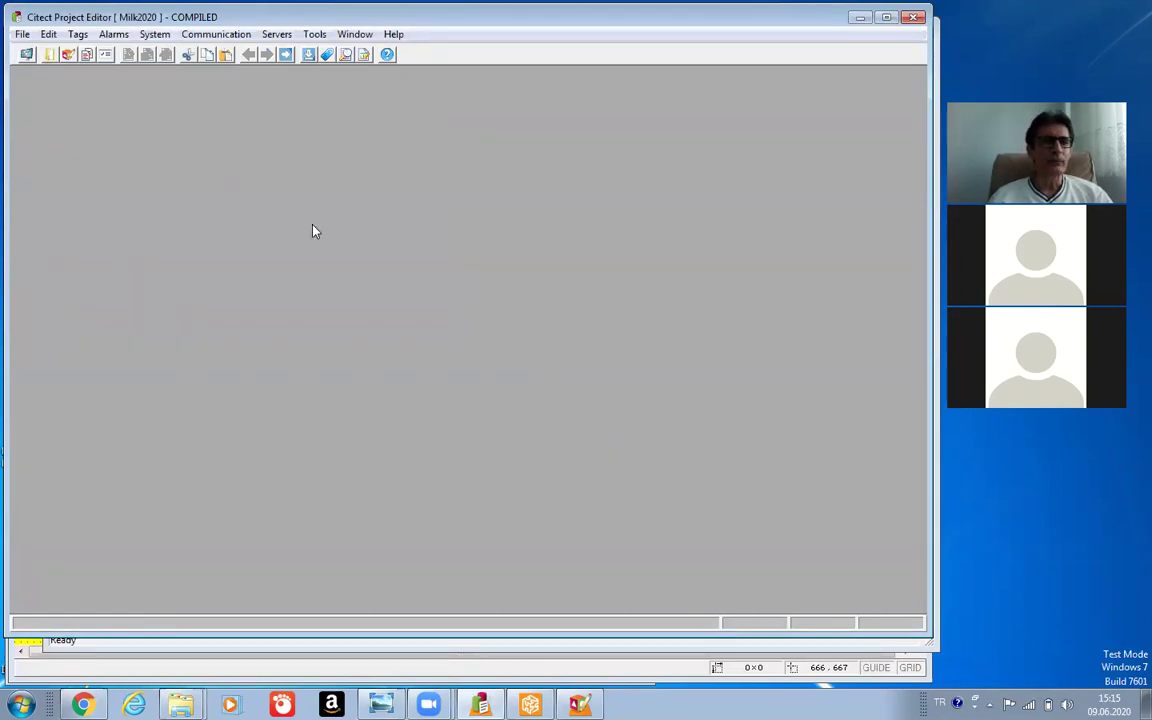
Start the Computer Setup Wizard with Custom Setup and accept the existing settings up to the Events Setup page.
click(316, 35)
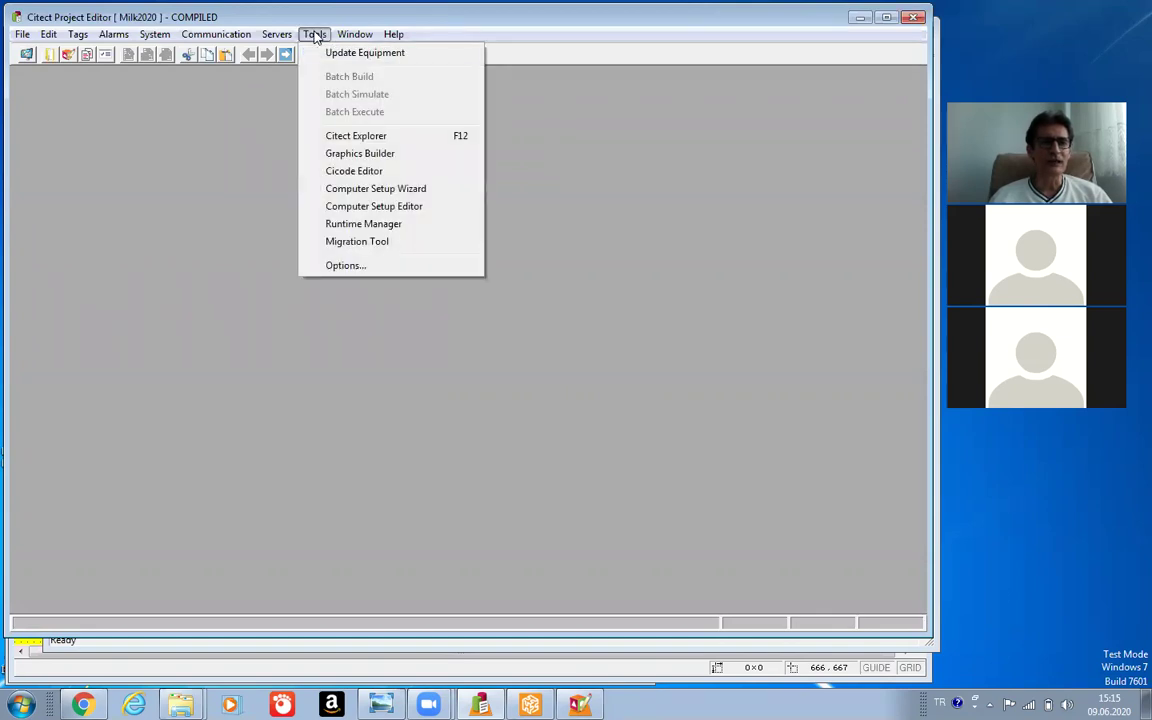
click(364, 189)
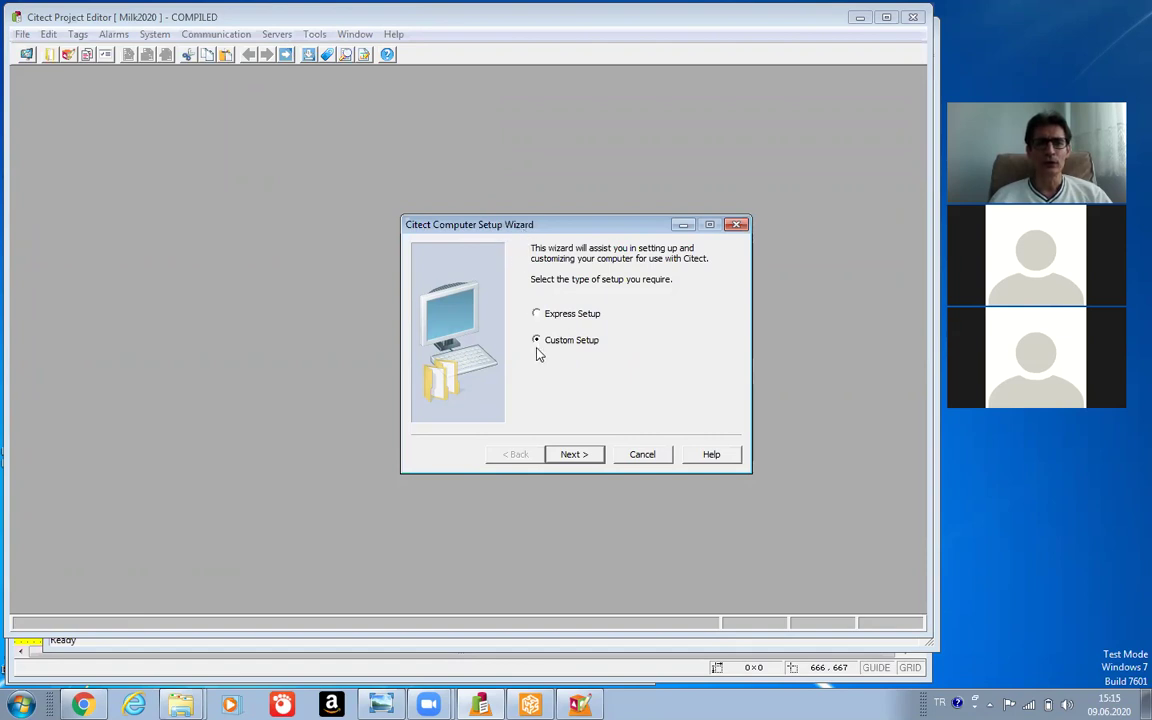
click(574, 455)
click(574, 455)
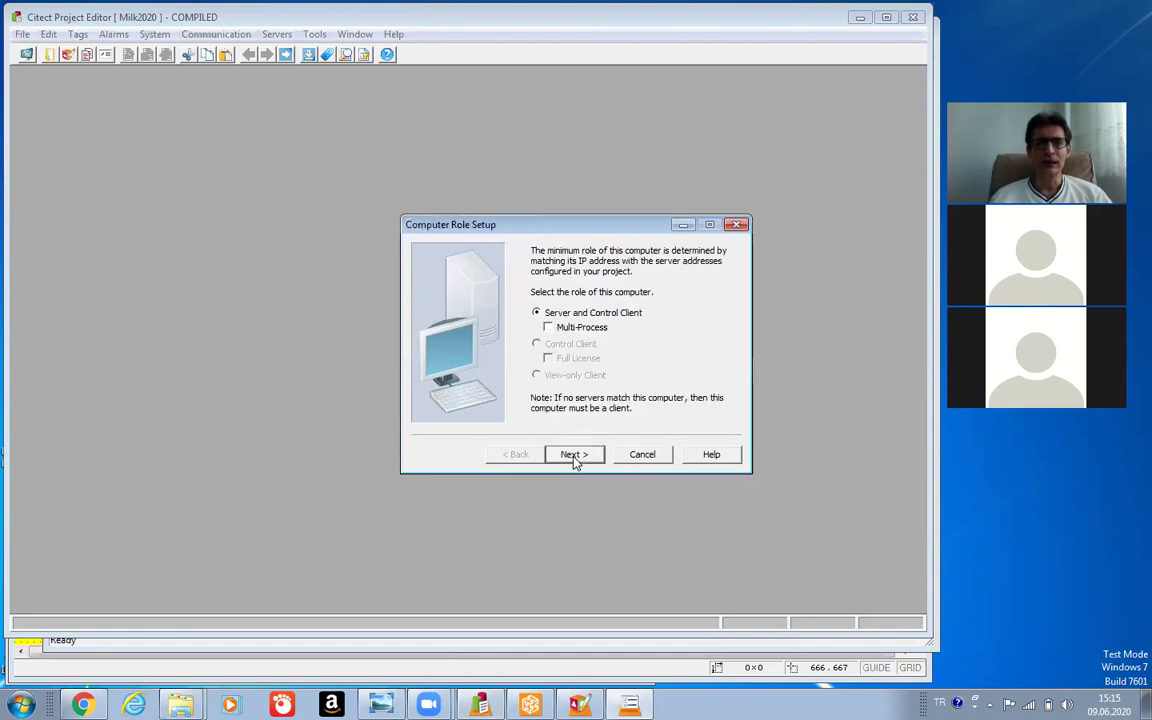
click(574, 455)
click(574, 455)
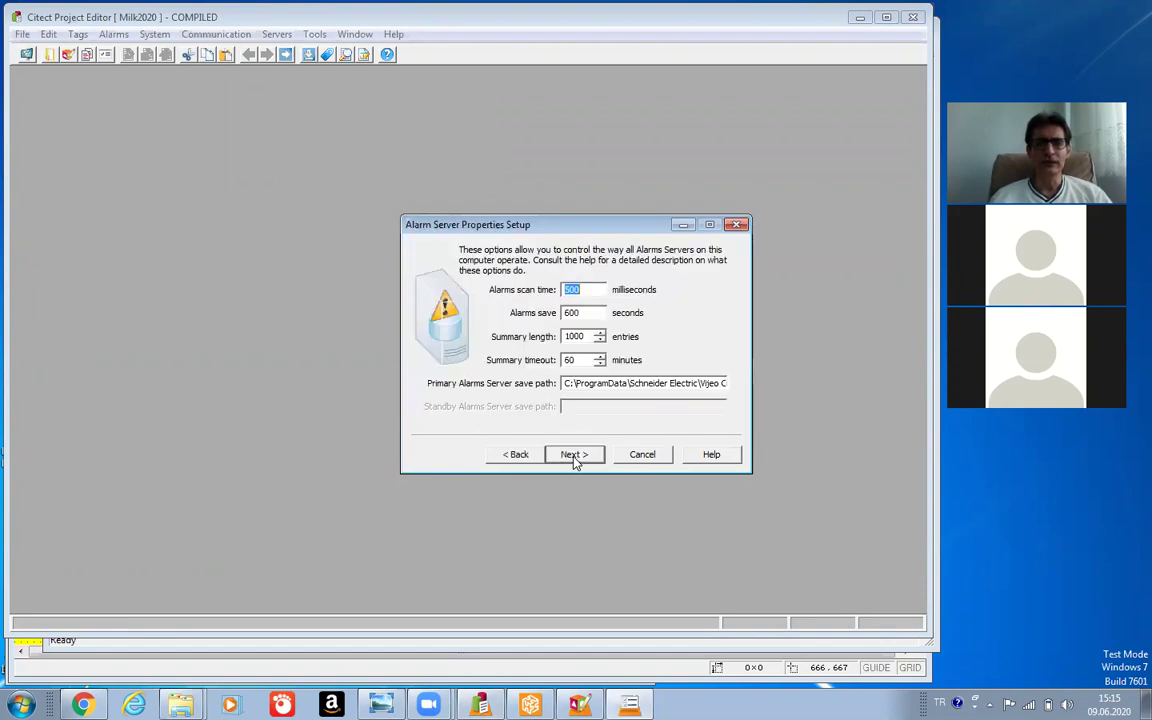
click(574, 455)
click(574, 455)
click(574, 455)
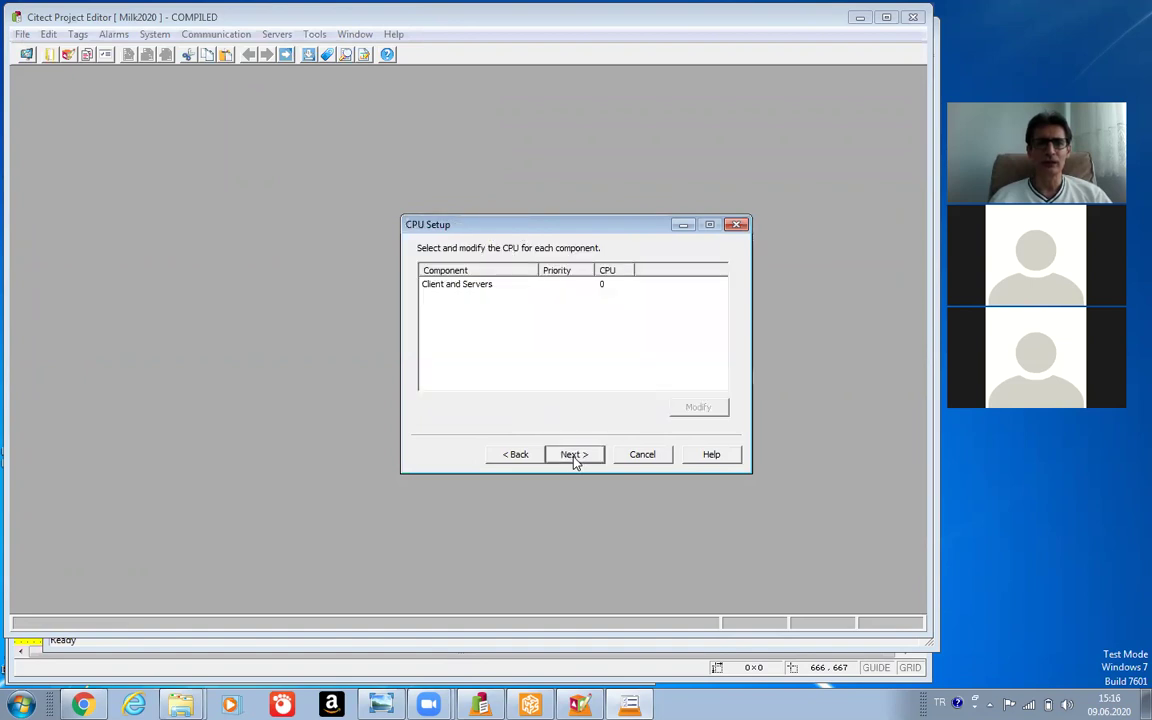
click(574, 455)
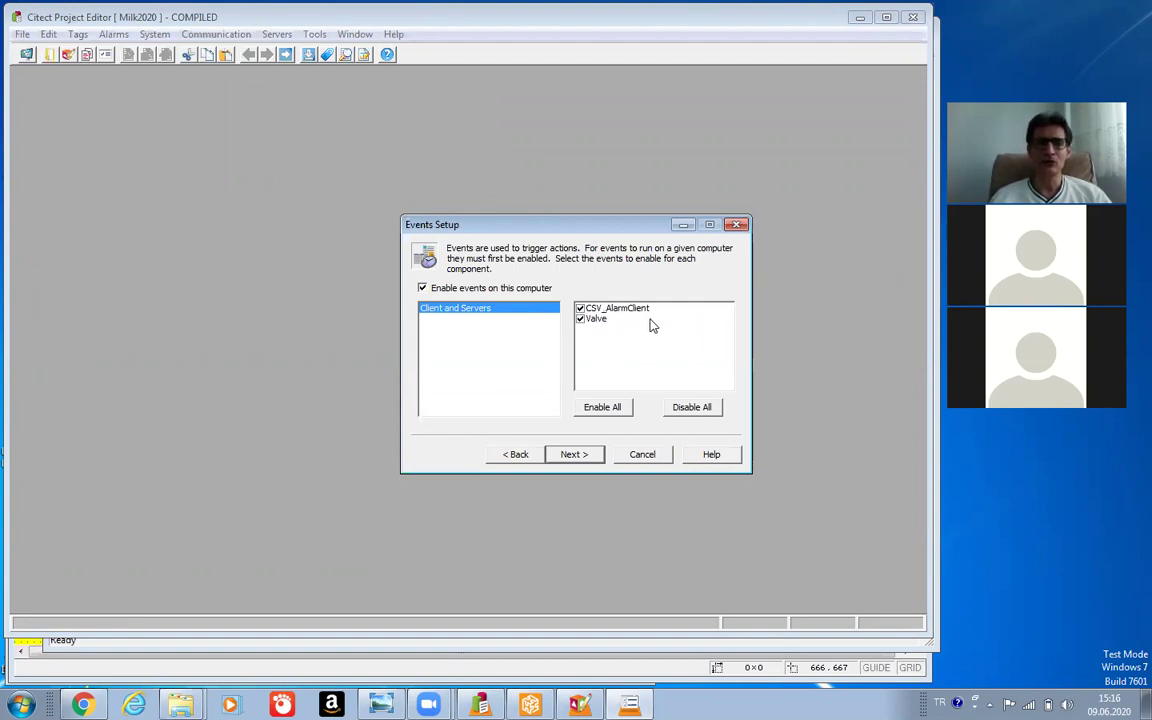
Keep the CSV_AlarmClient and Valve events enabled, accept the remaining setup pages and finish the Computer Setup Wizard.
click(574, 455)
click(574, 455)
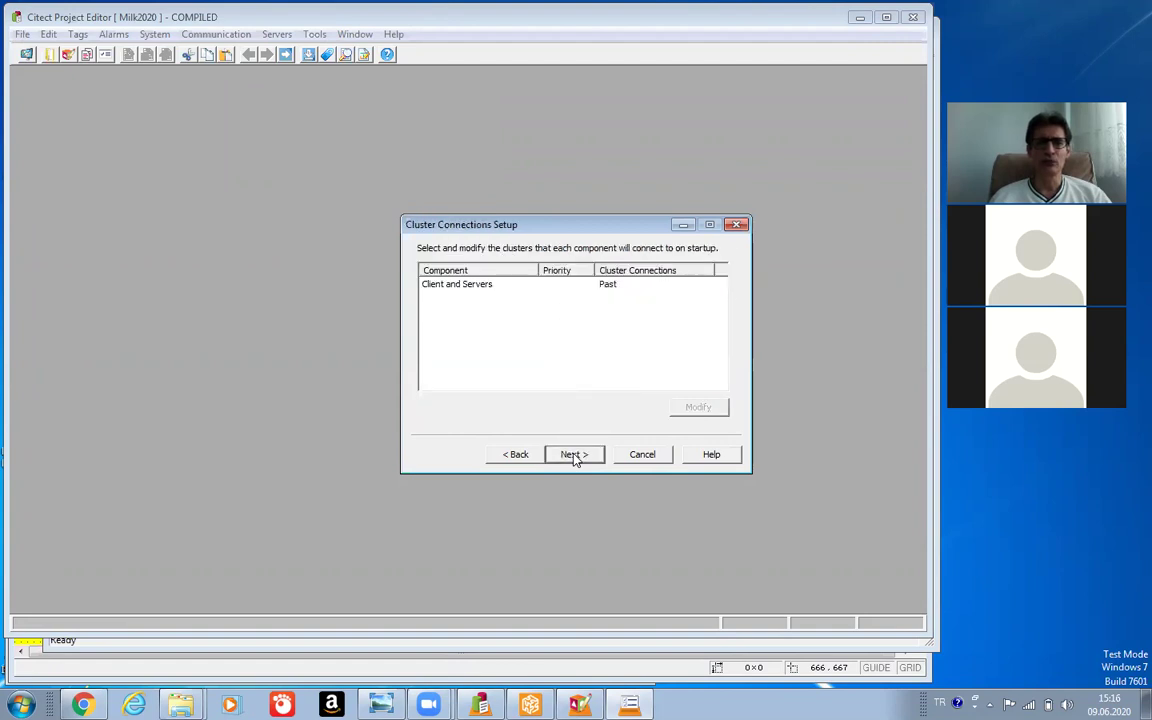
click(574, 455)
click(574, 455)
click(574, 455)
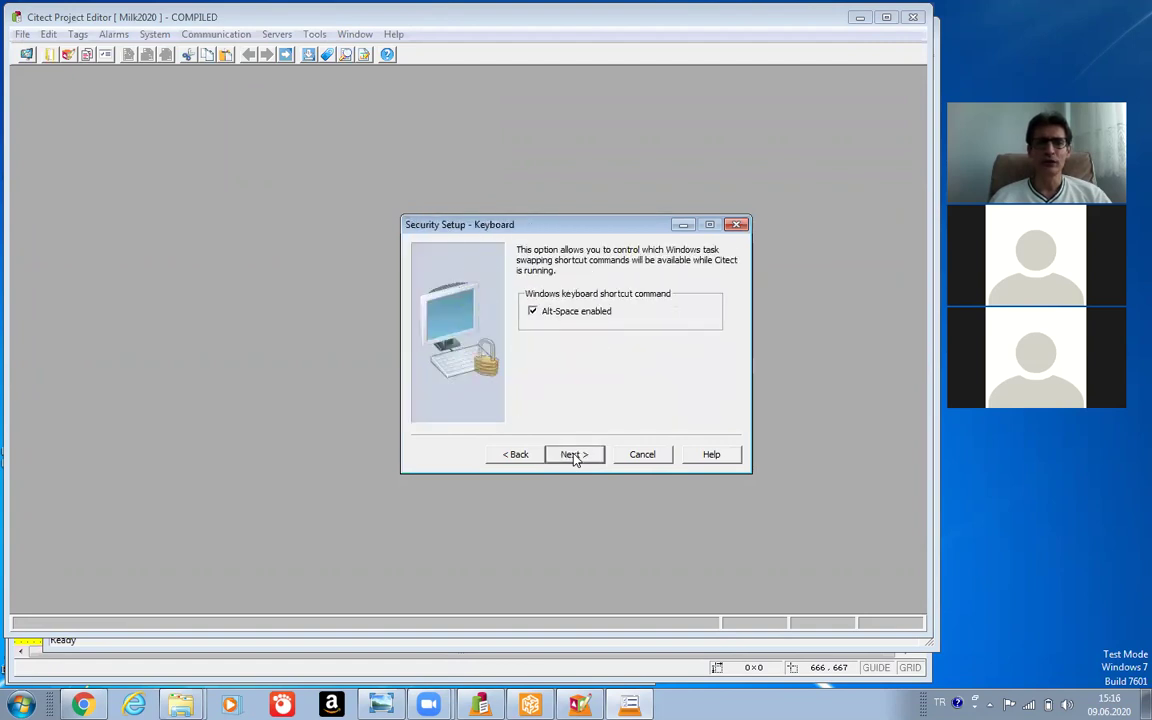
click(574, 455)
click(574, 455)
click(574, 455)
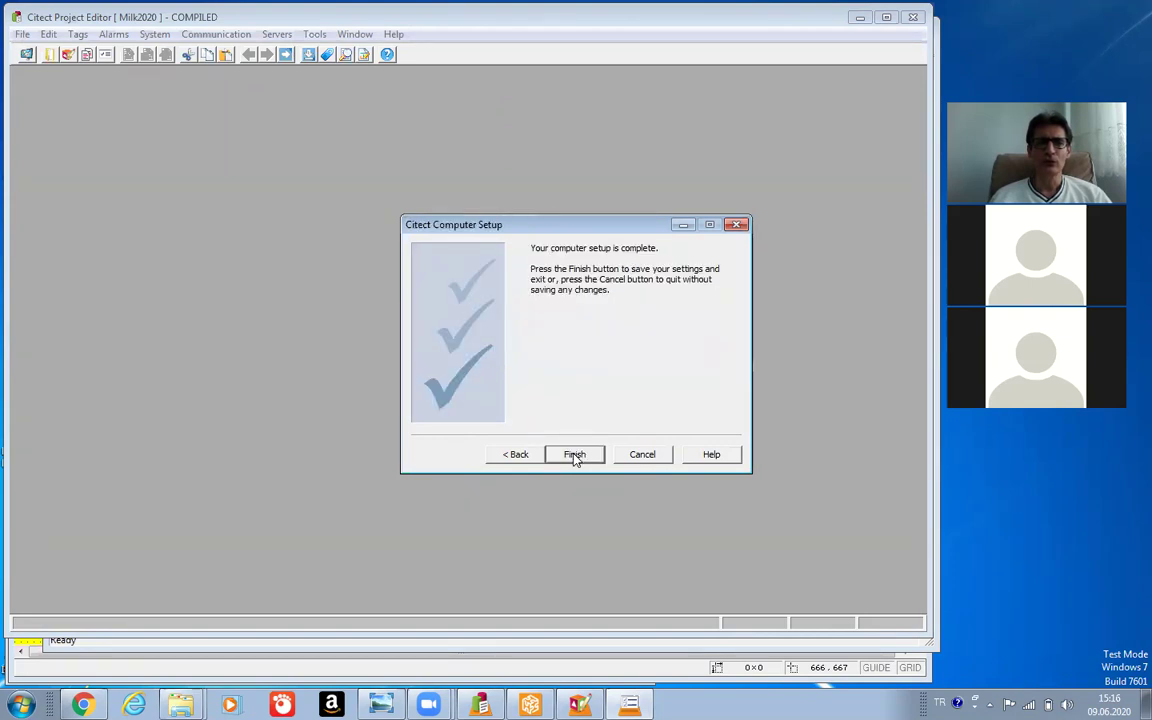
click(574, 455)
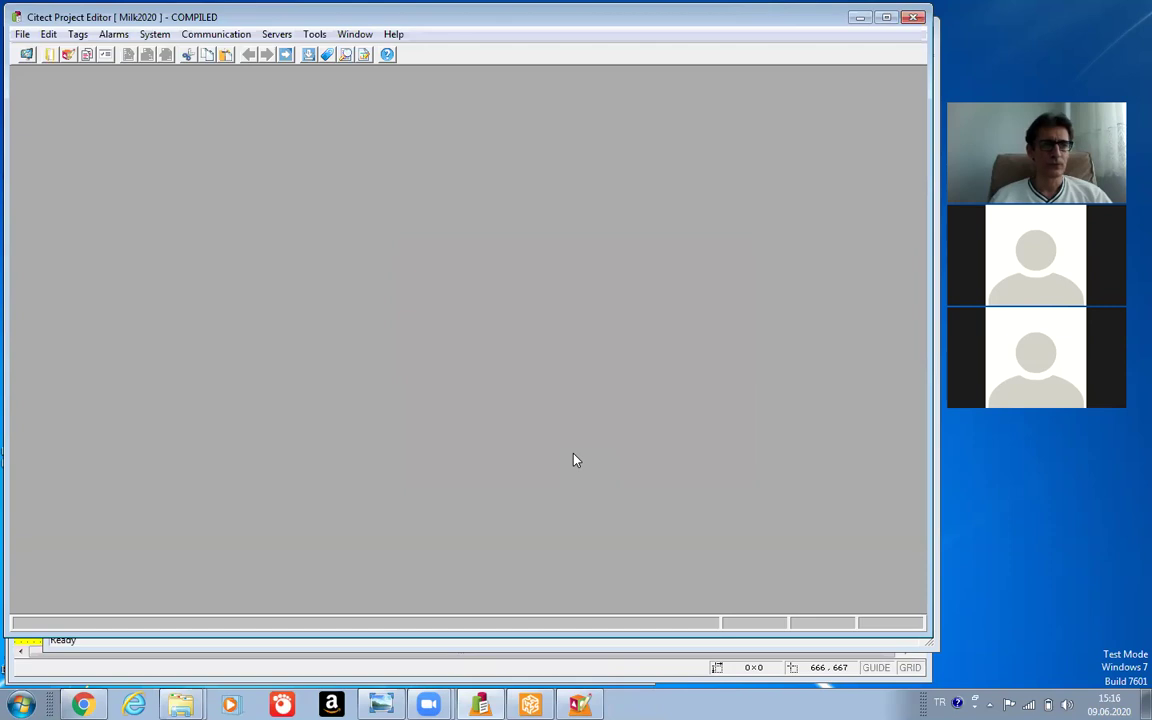
Compile the Milk2020 project again after the computer setup and close the compiler message.
click(22, 35)
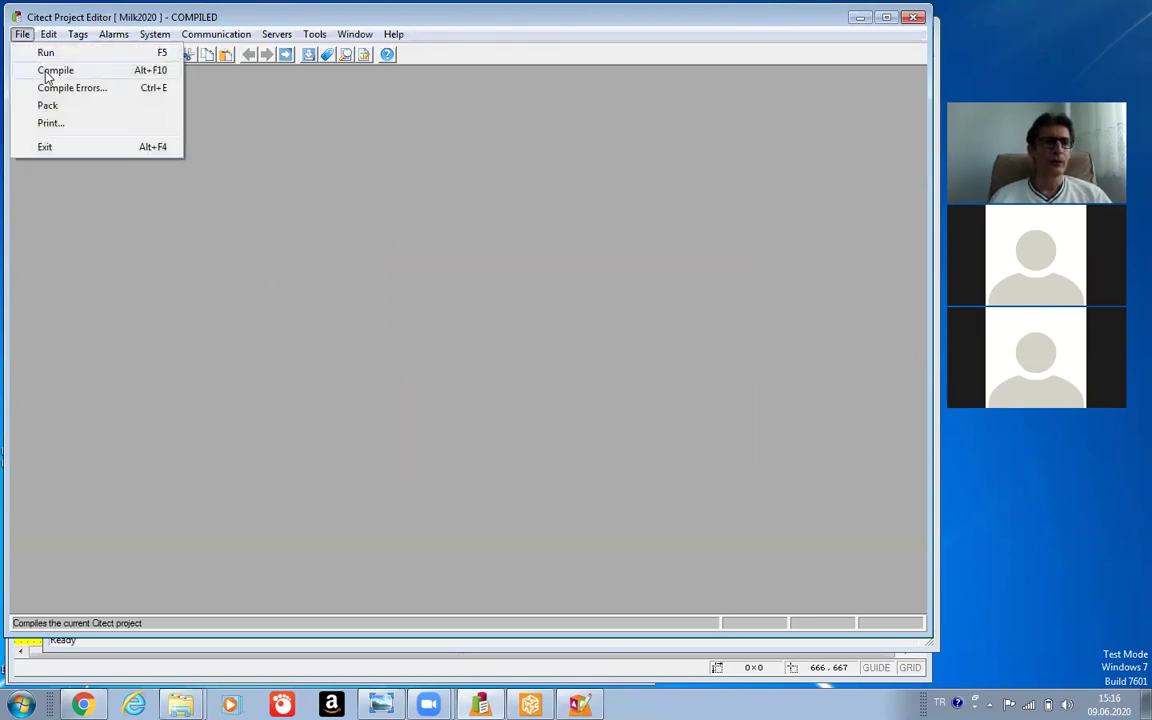
click(55, 71)
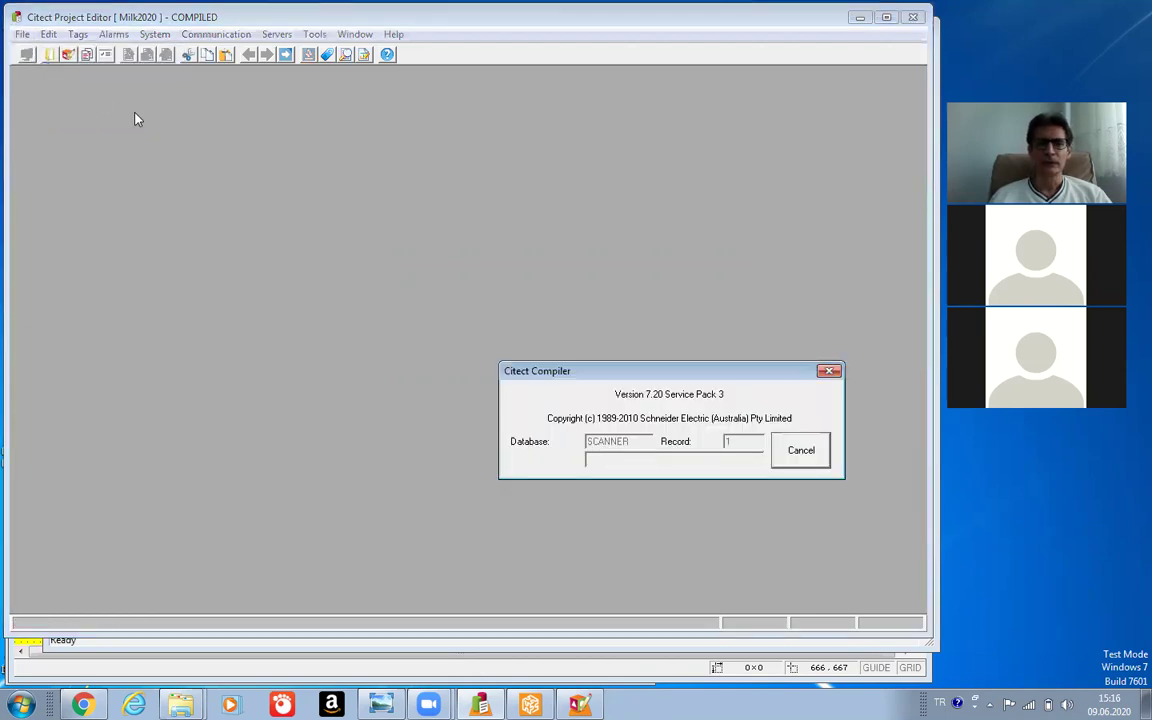
click(547, 404)
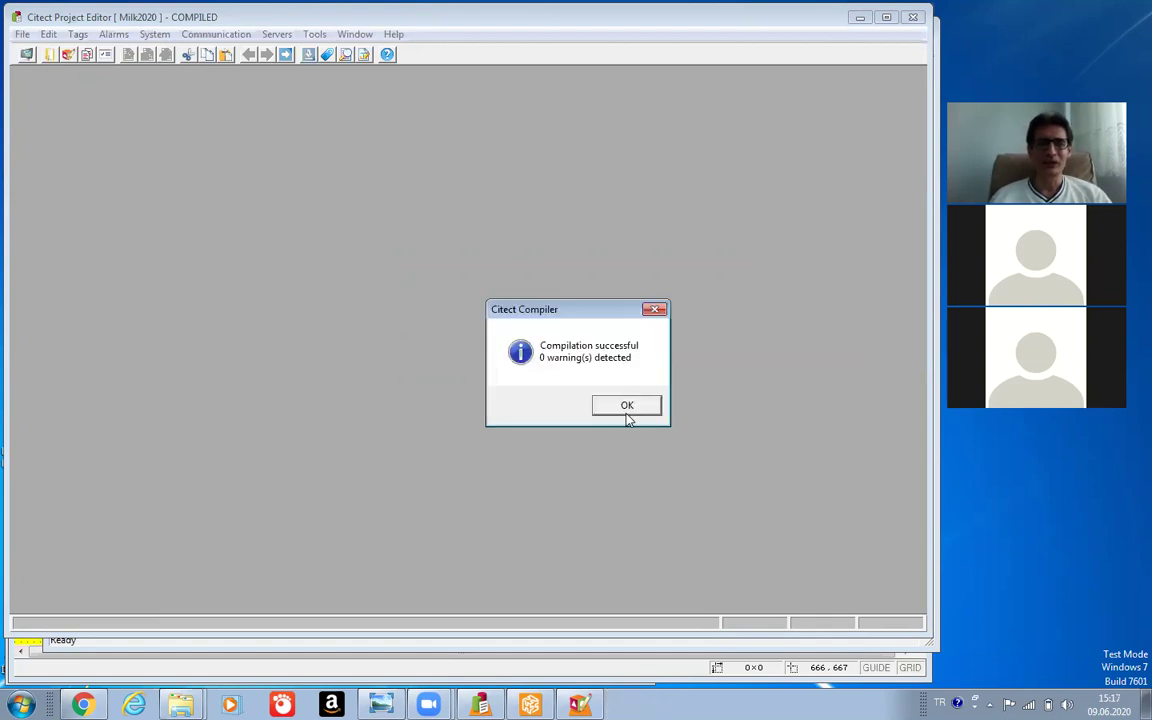
click(625, 406)
Run the Milk2020 project and accept running it in Demo Mode.
click(21, 35)
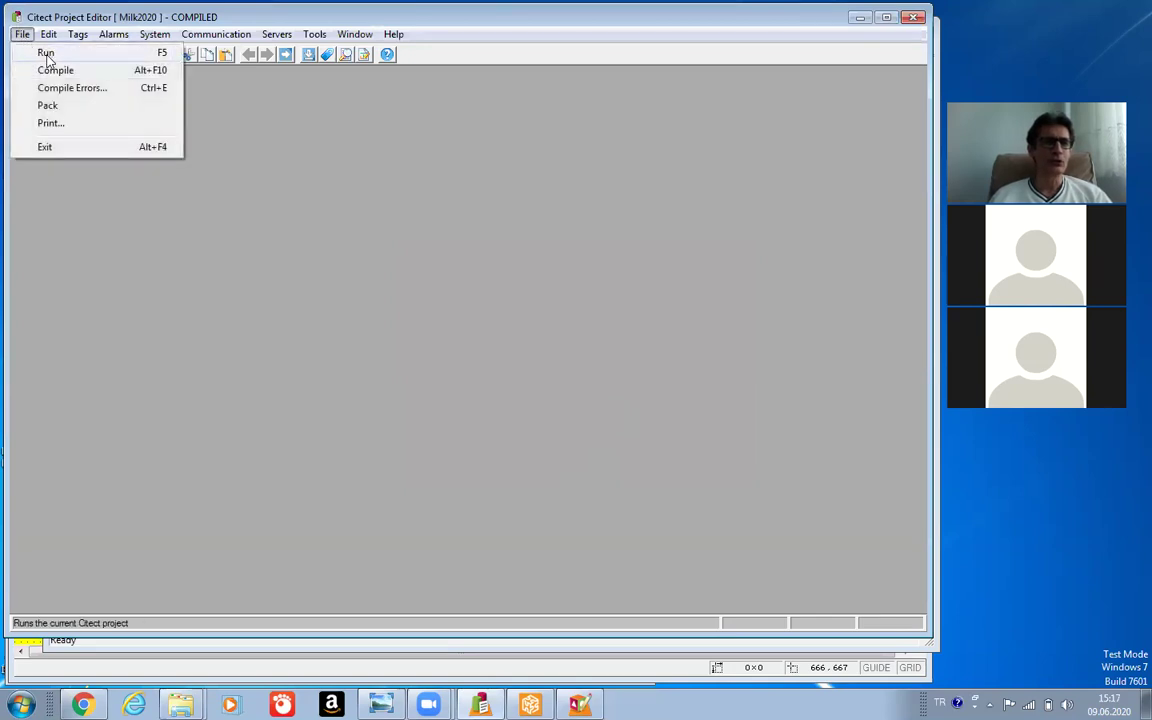
click(46, 55)
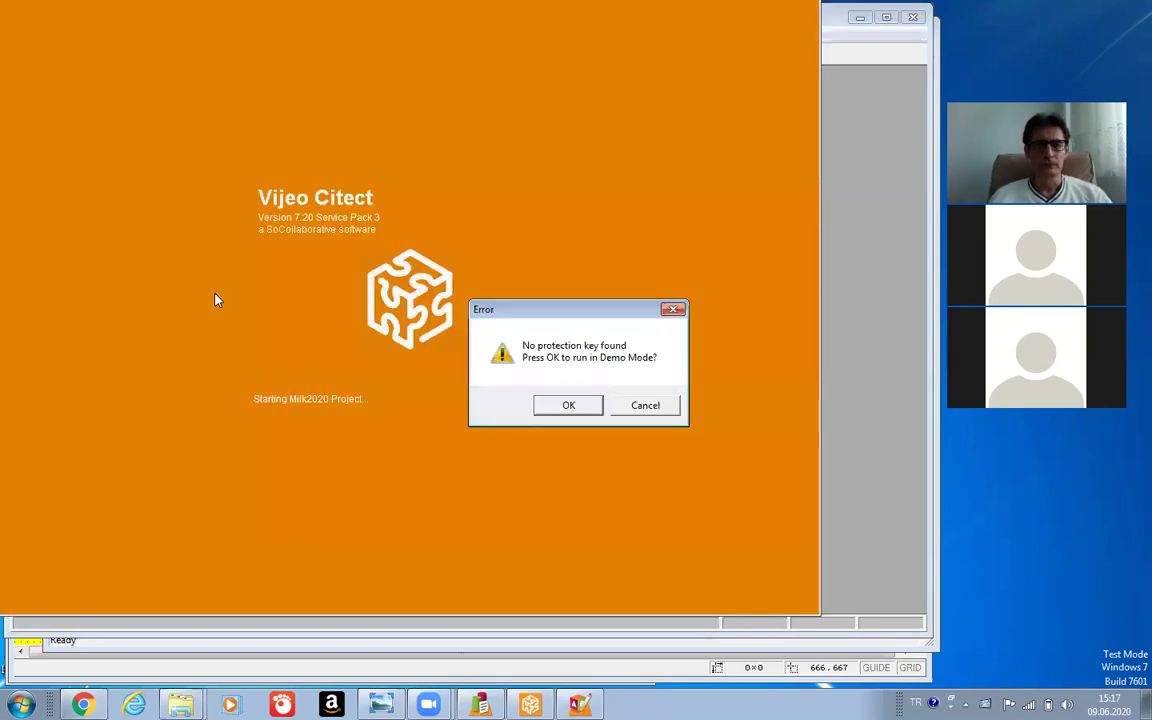
click(570, 406)
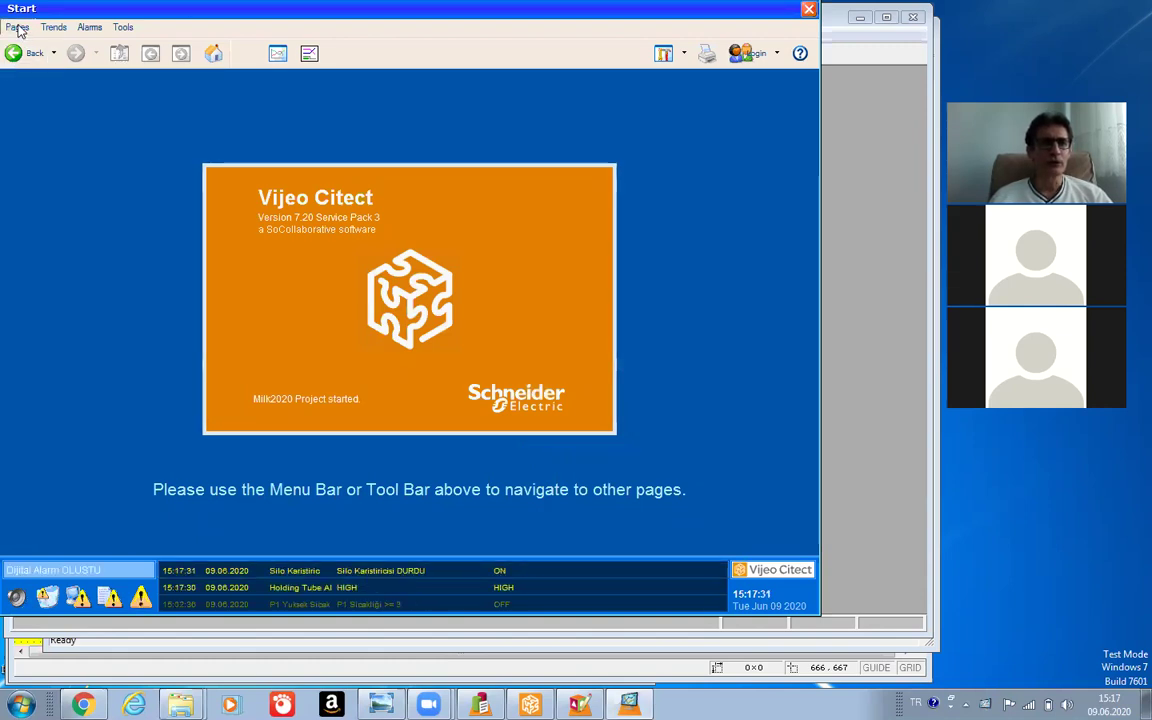
Open the milk process page in the runtime and go to the Active Alarms list.
click(17, 27)
click(27, 76)
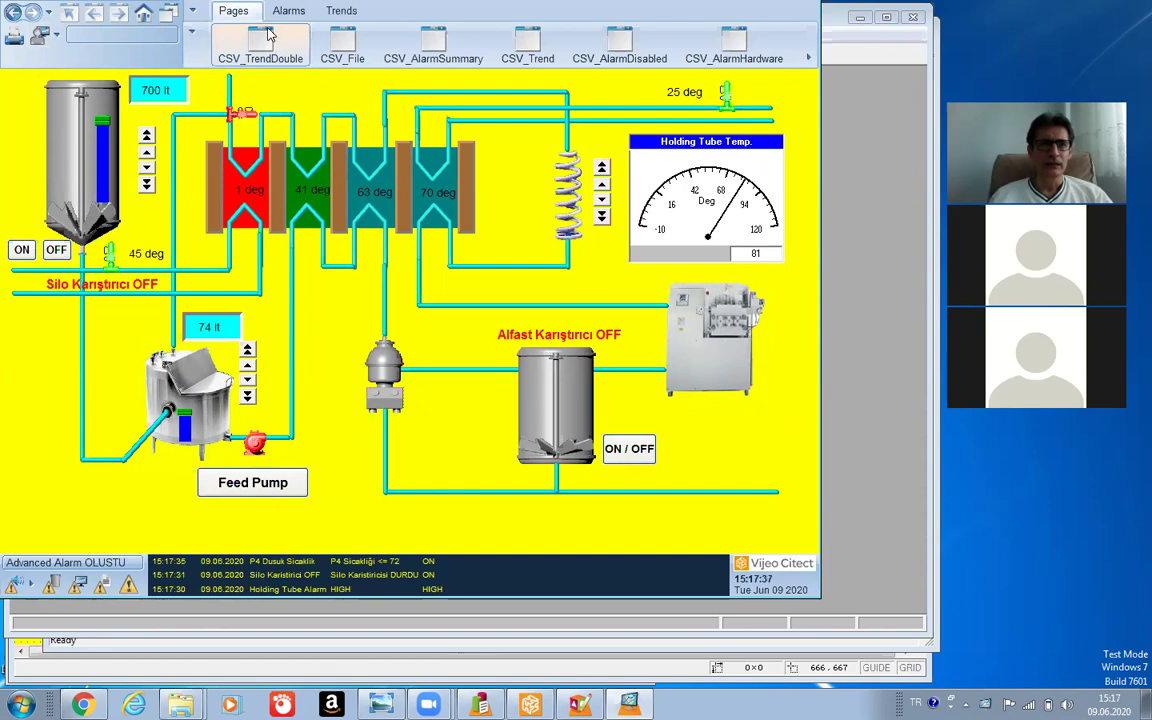
scroll(268, 35, down, 1)
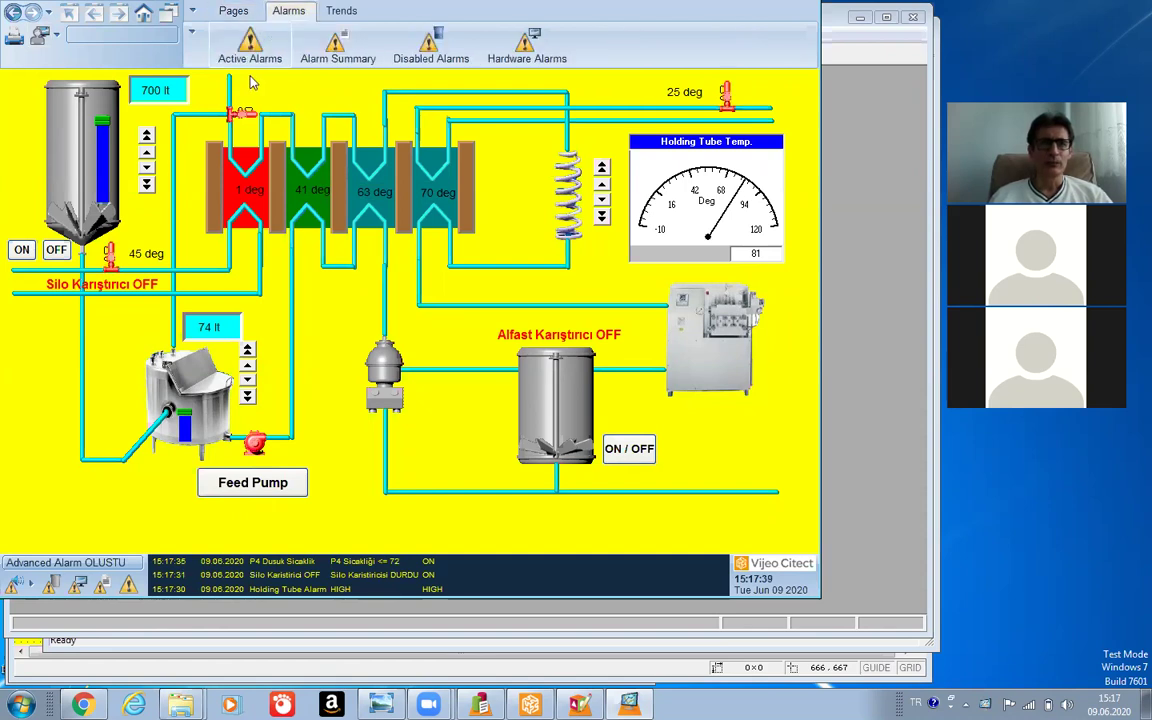
click(250, 50)
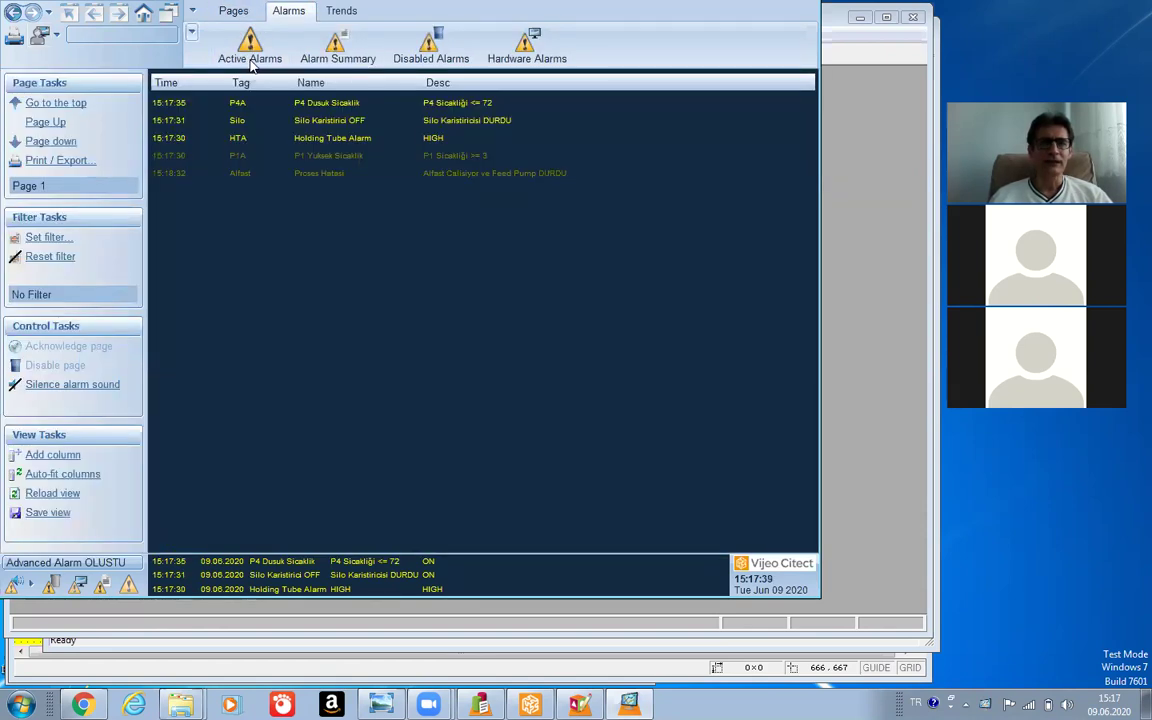
Select entries in the active alarm list and check which actions are available for the P1 Yuksek Sicaklik alarm.
click(335, 173)
click(341, 122)
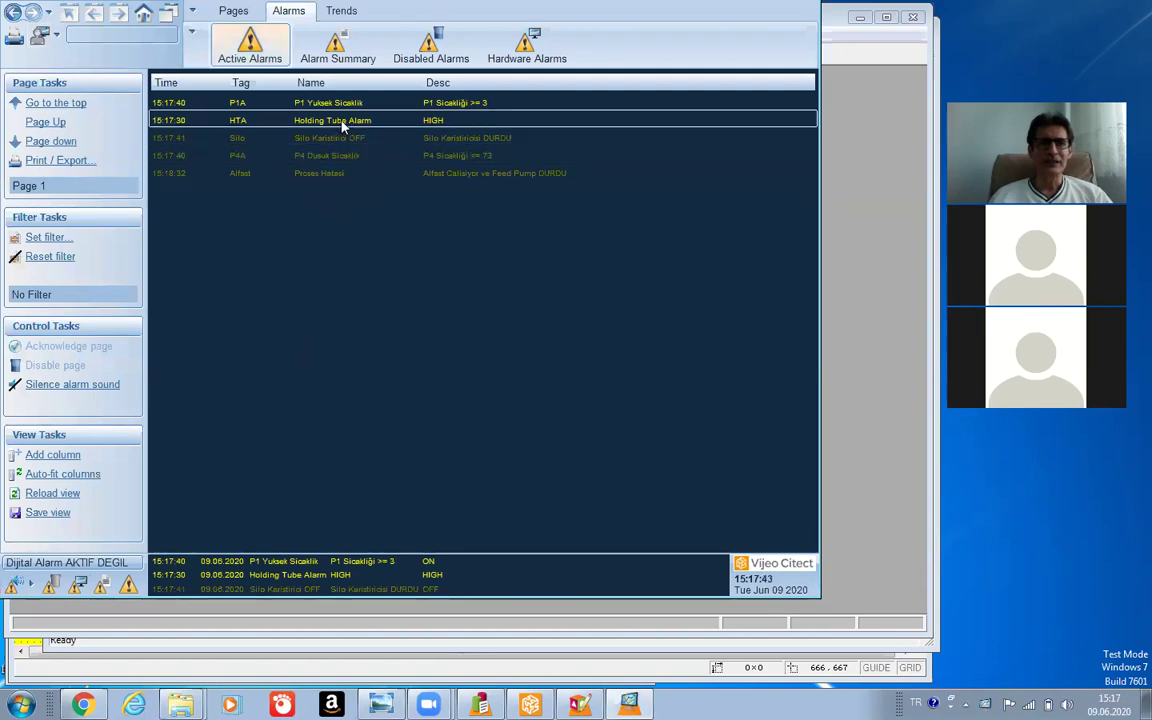
click(327, 109)
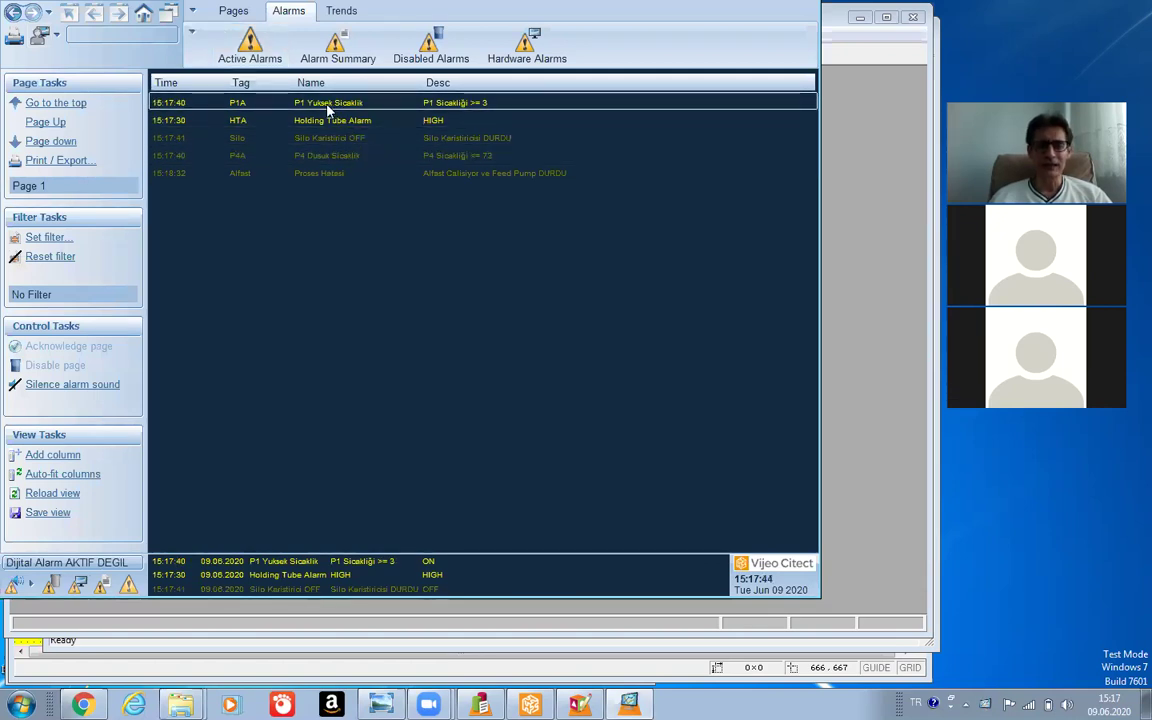
right_click(328, 108)
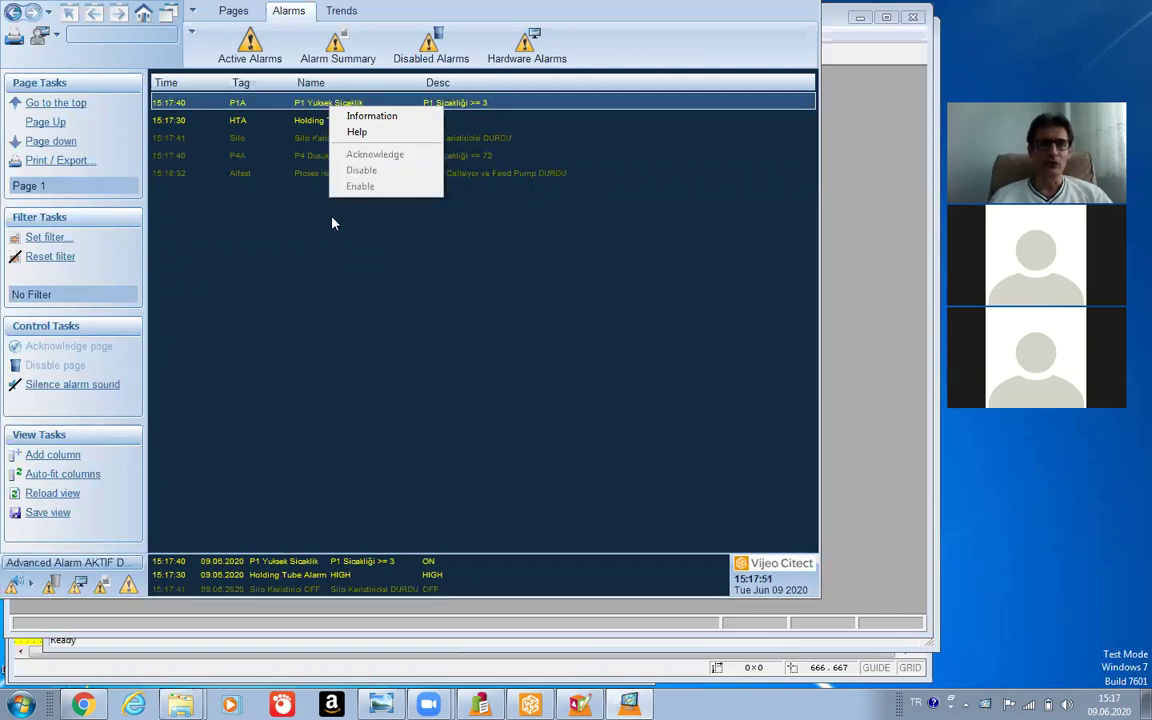
click(298, 194)
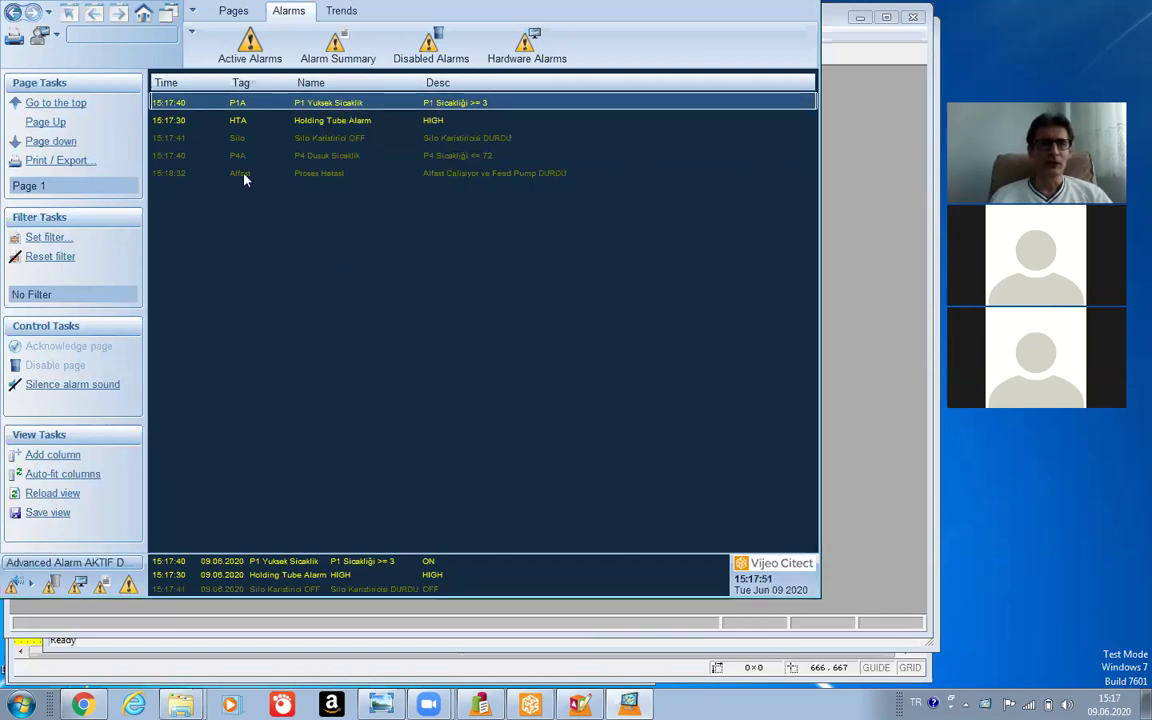
Log in to the runtime with the user name and the account password.
click(56, 38)
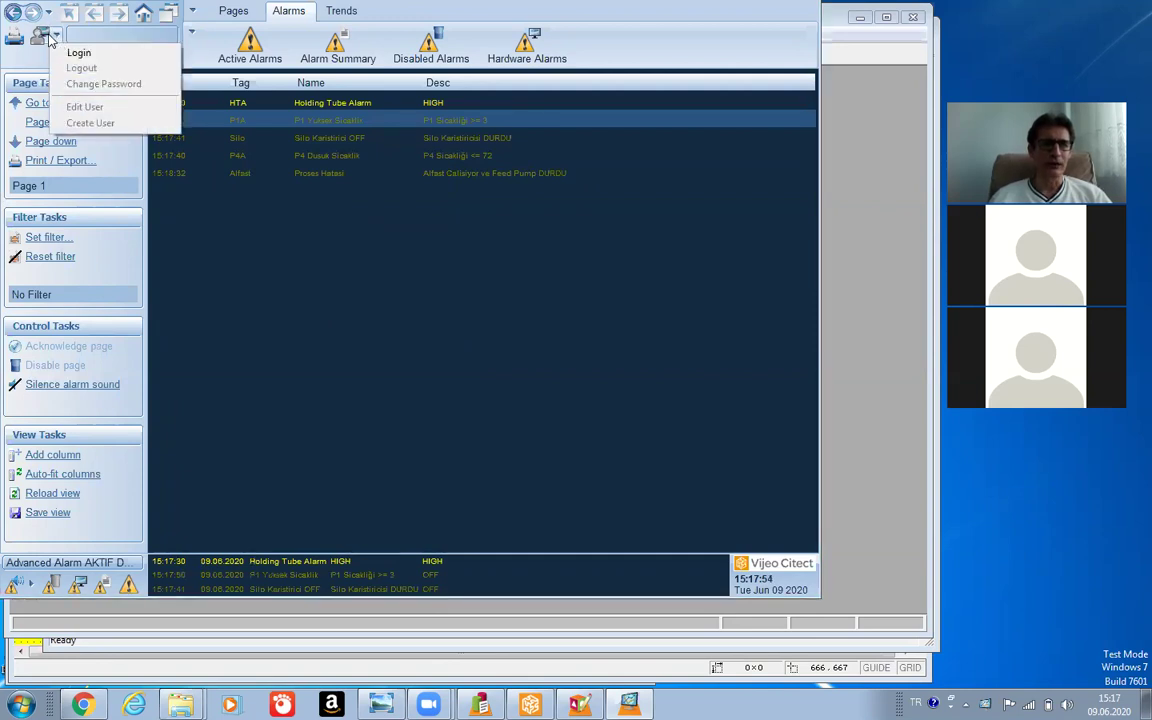
click(77, 54)
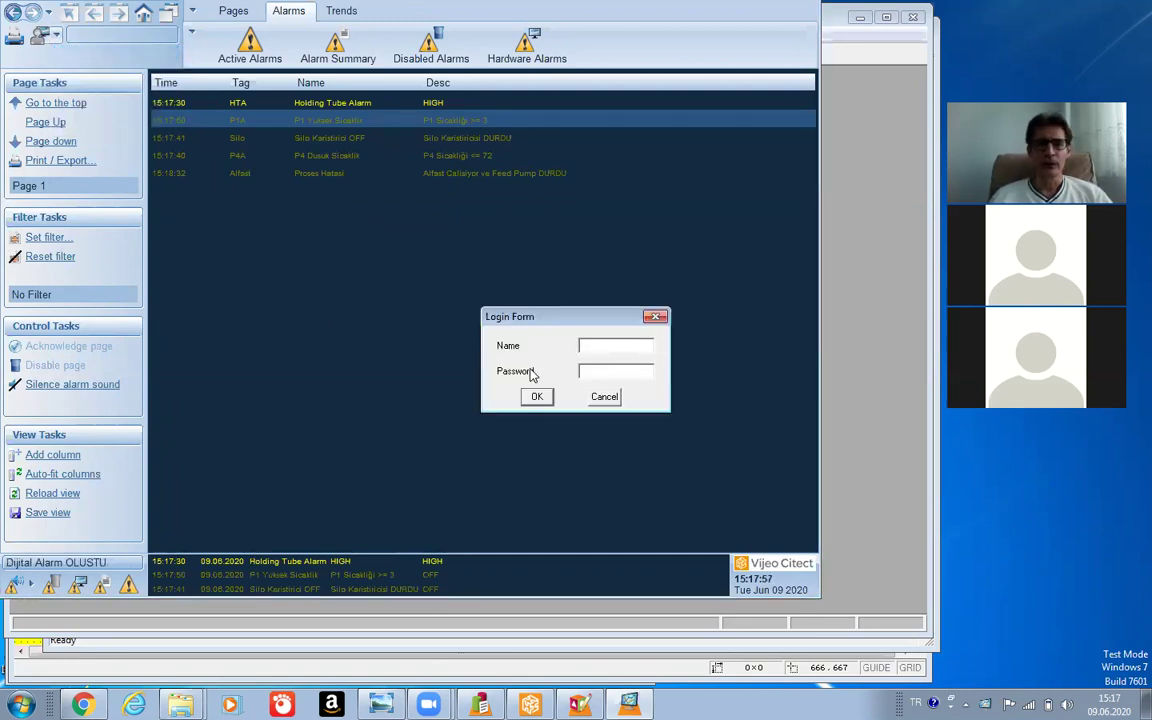
click(603, 347)
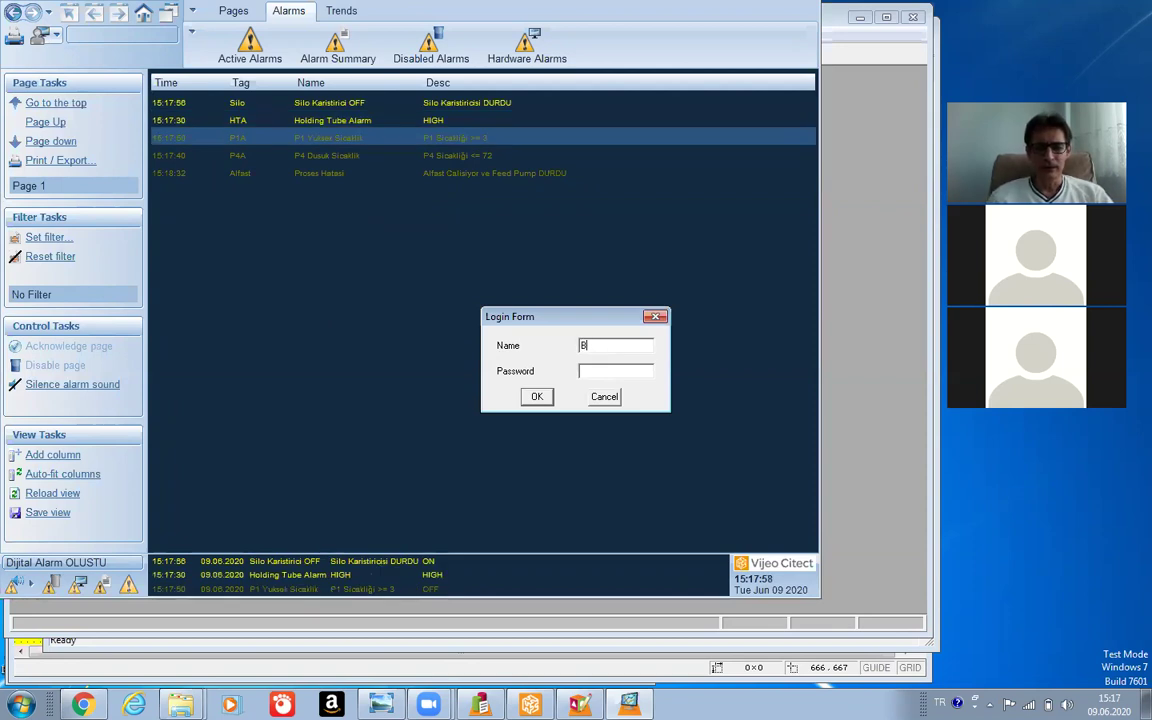
click(615, 371)
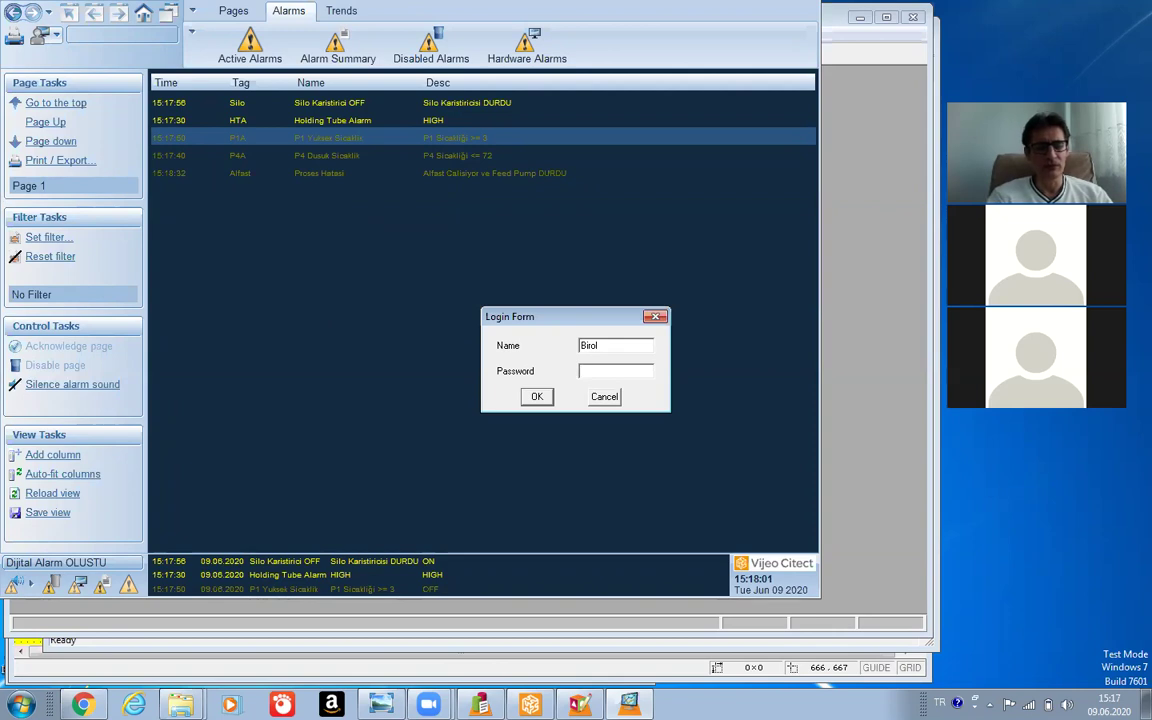
text(****)
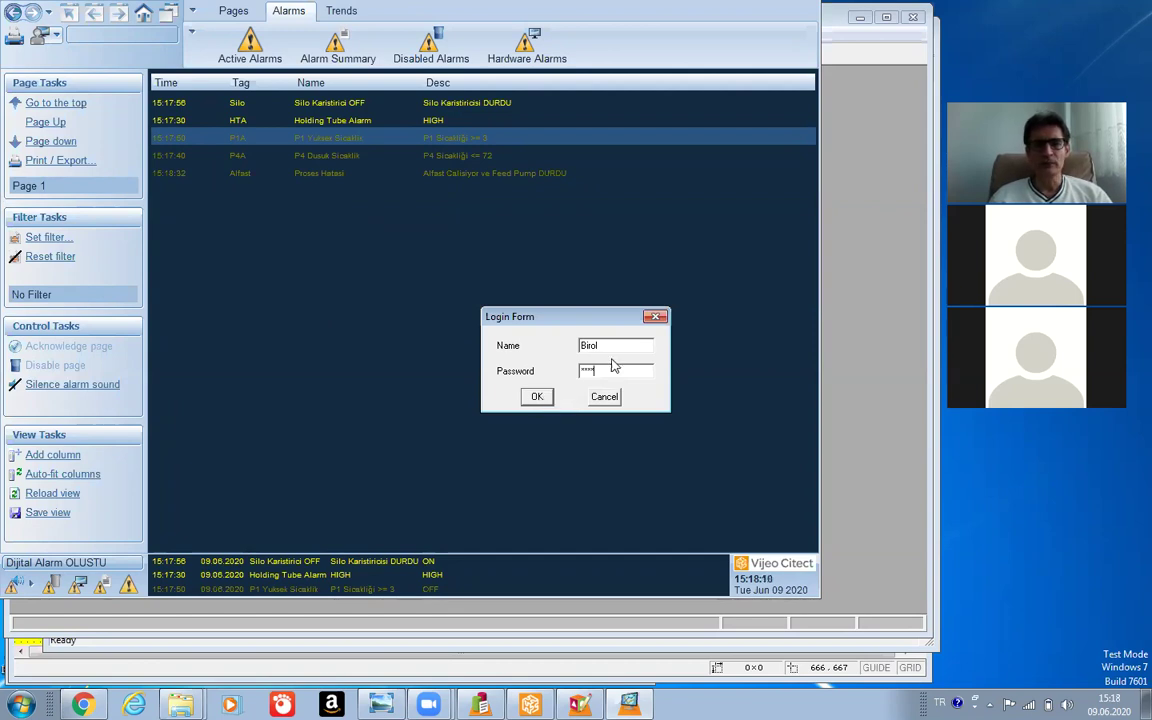
click(533, 399)
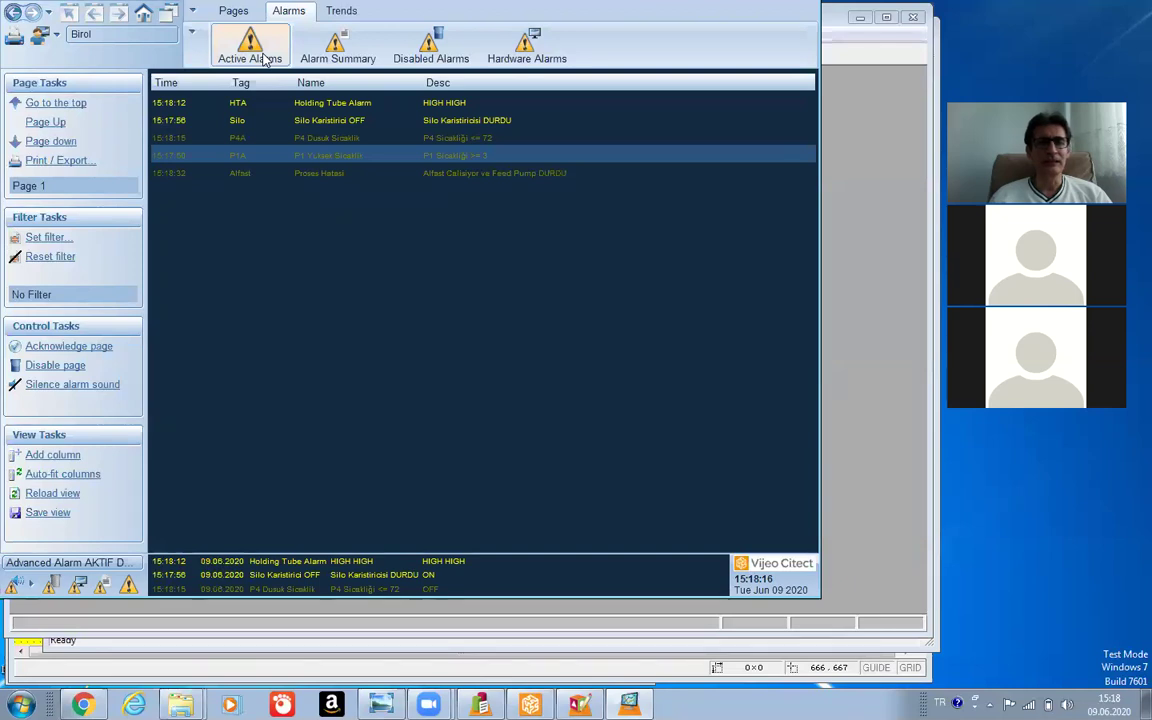
Disable the Holding Tube, P1 Yuksek Sicaklik, Silo Karistirici OFF, P4 Dusuk Sicaklik and Proses Hatasi alarms one by one in the active alarm list.
right_click(313, 108)
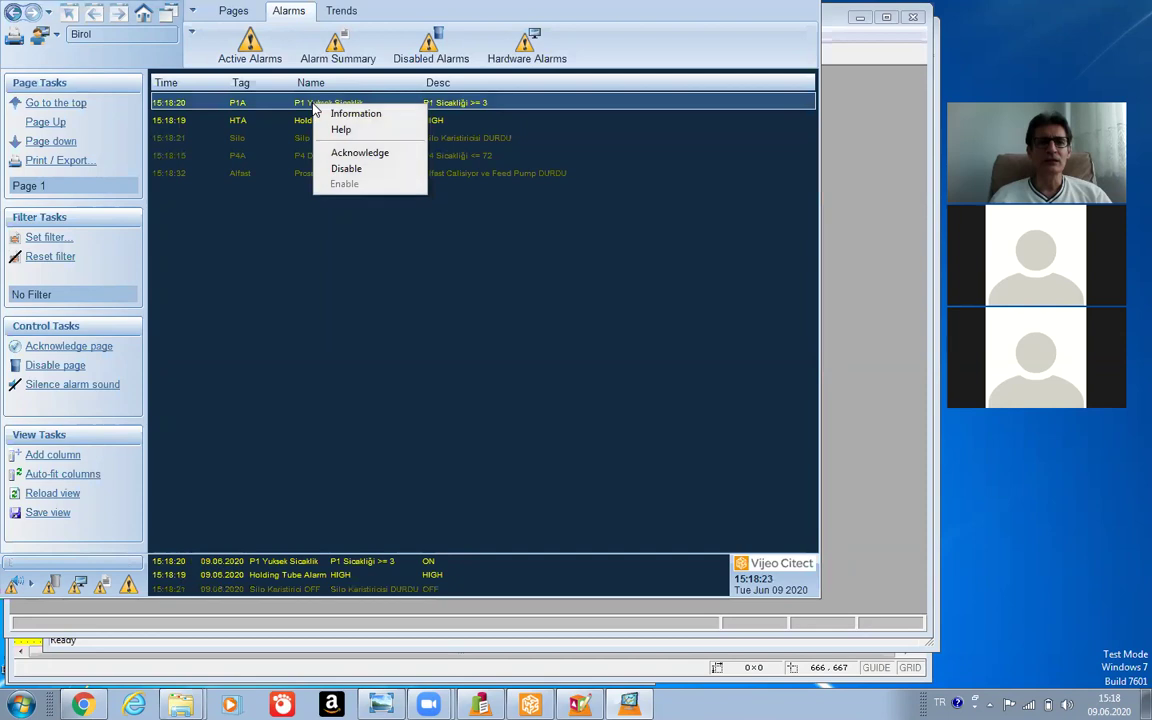
click(347, 169)
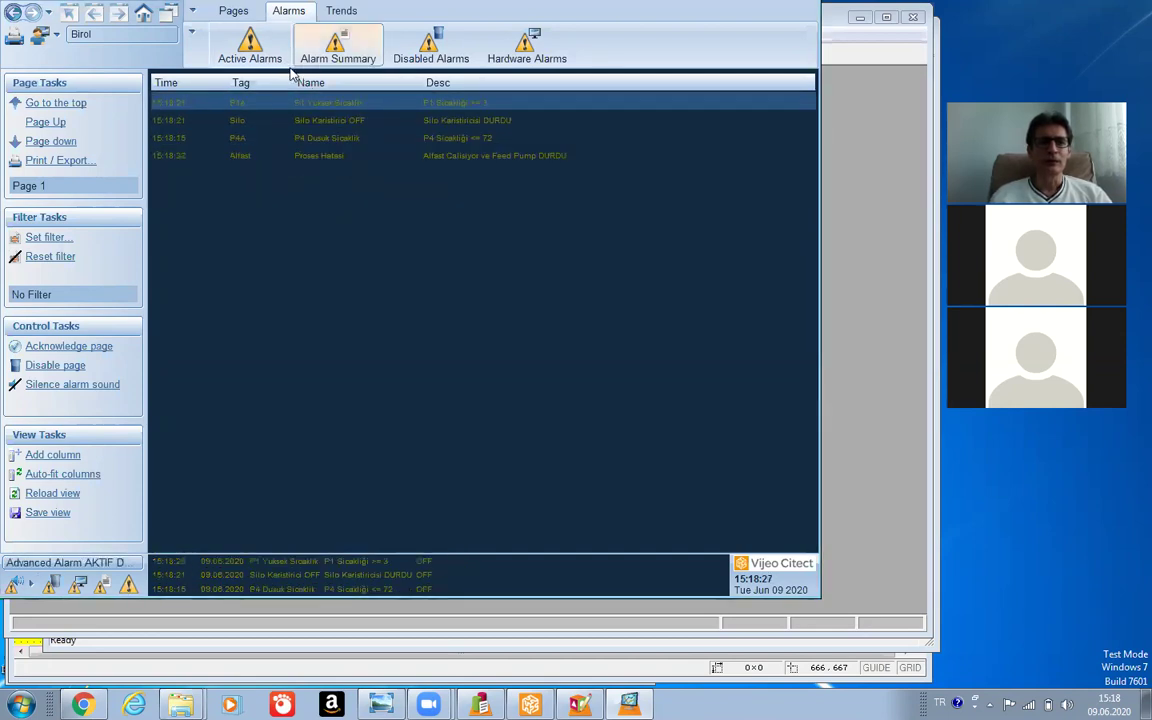
right_click(318, 107)
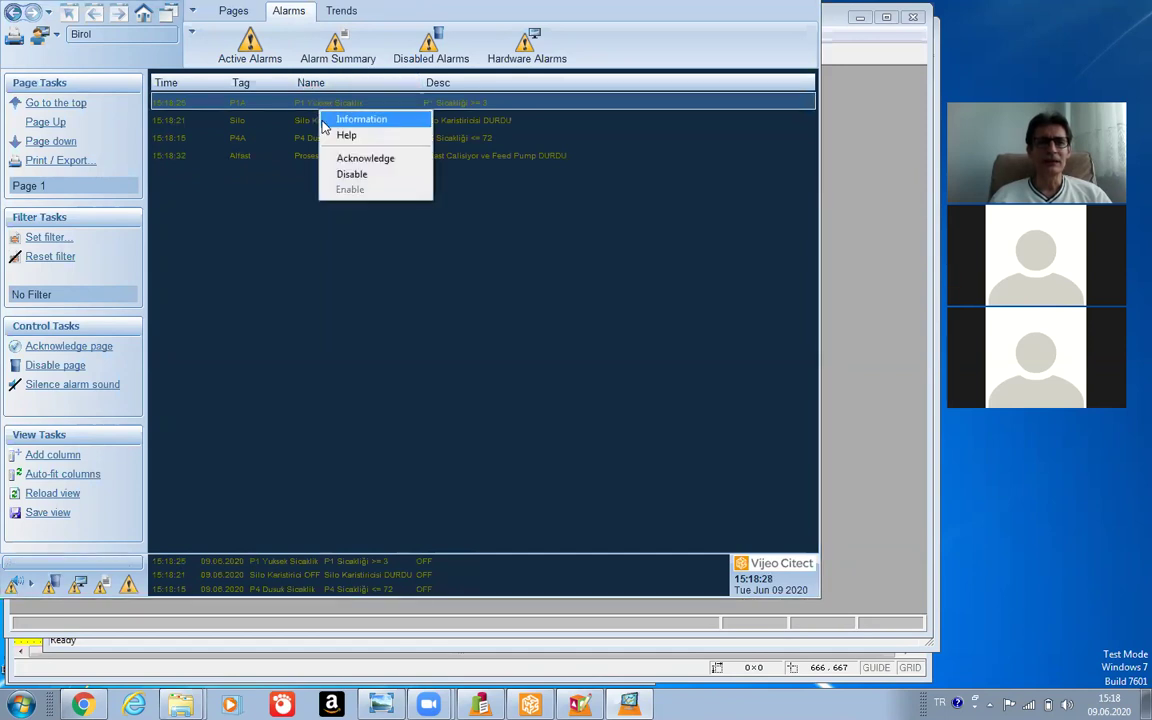
click(350, 175)
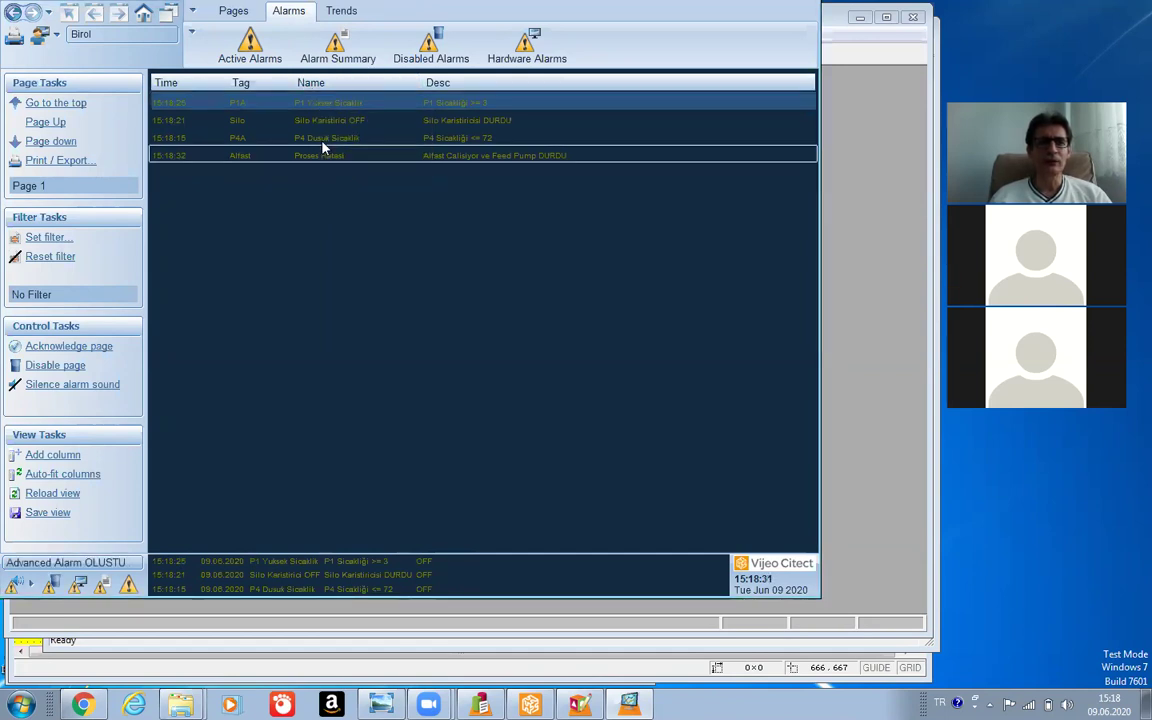
click(319, 108)
right_click(319, 110)
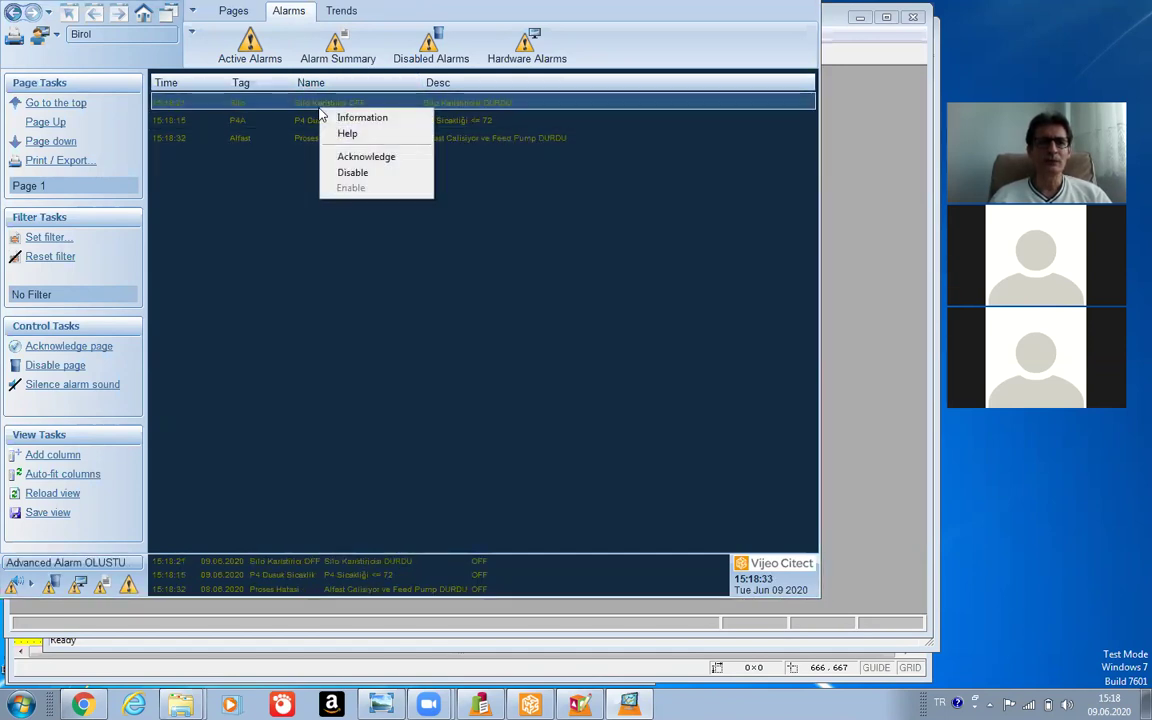
click(342, 168)
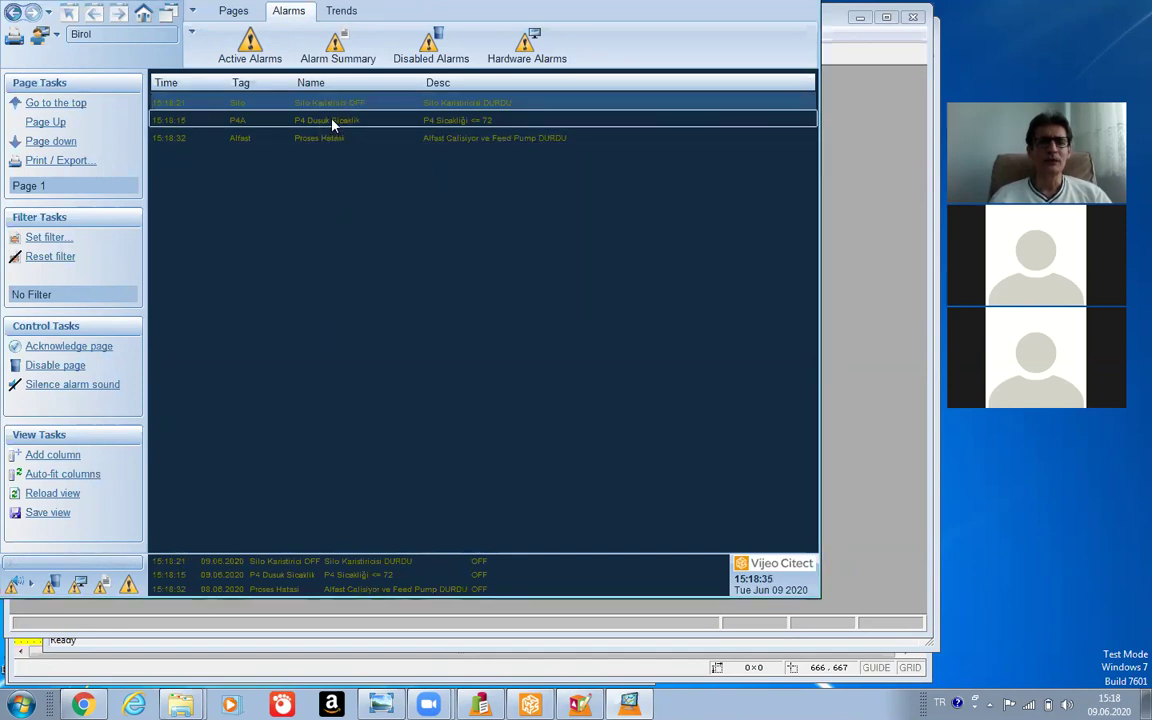
right_click(331, 120)
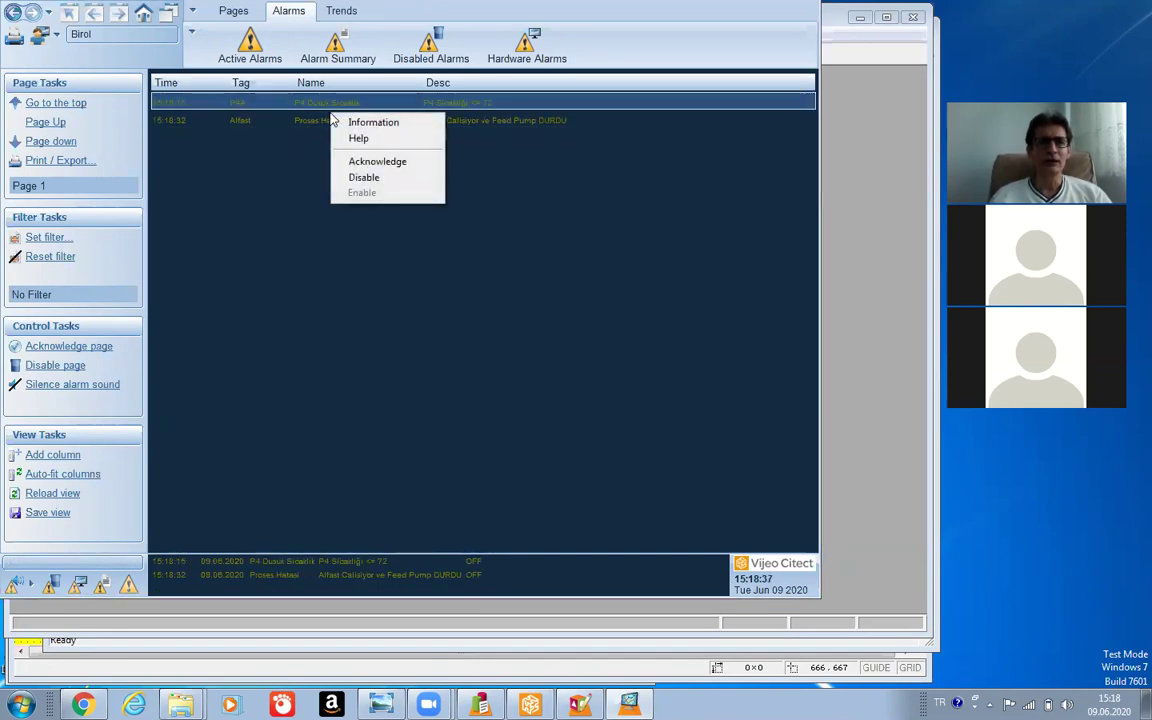
click(360, 178)
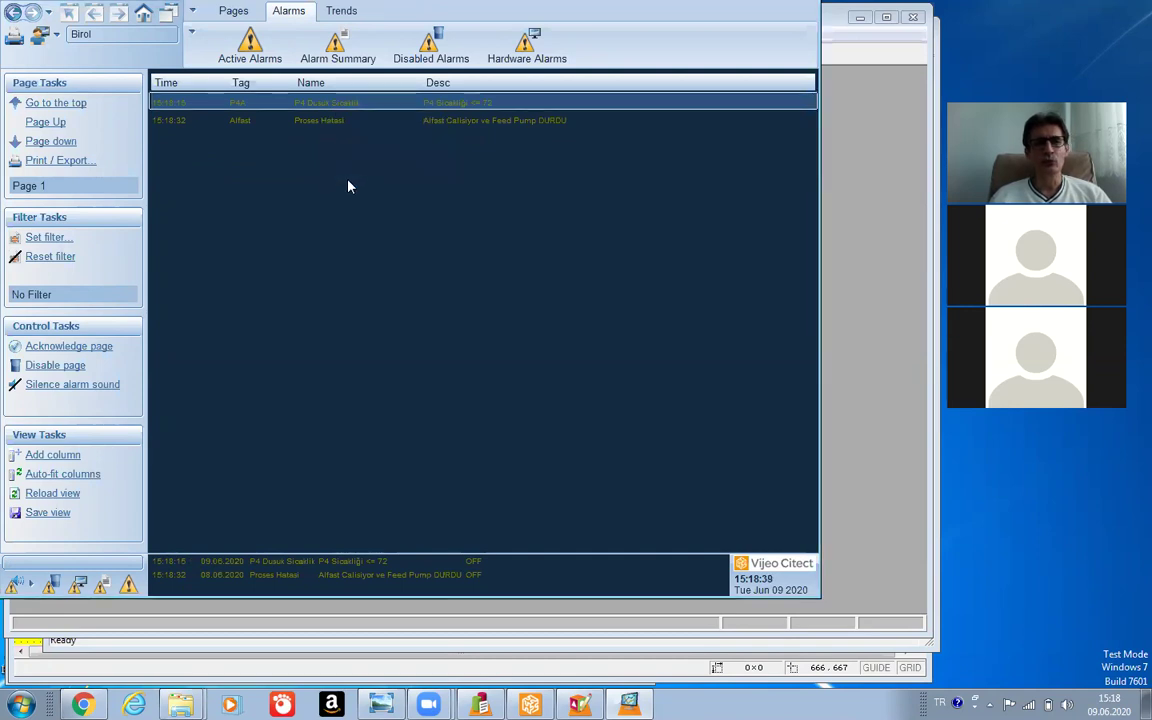
right_click(324, 110)
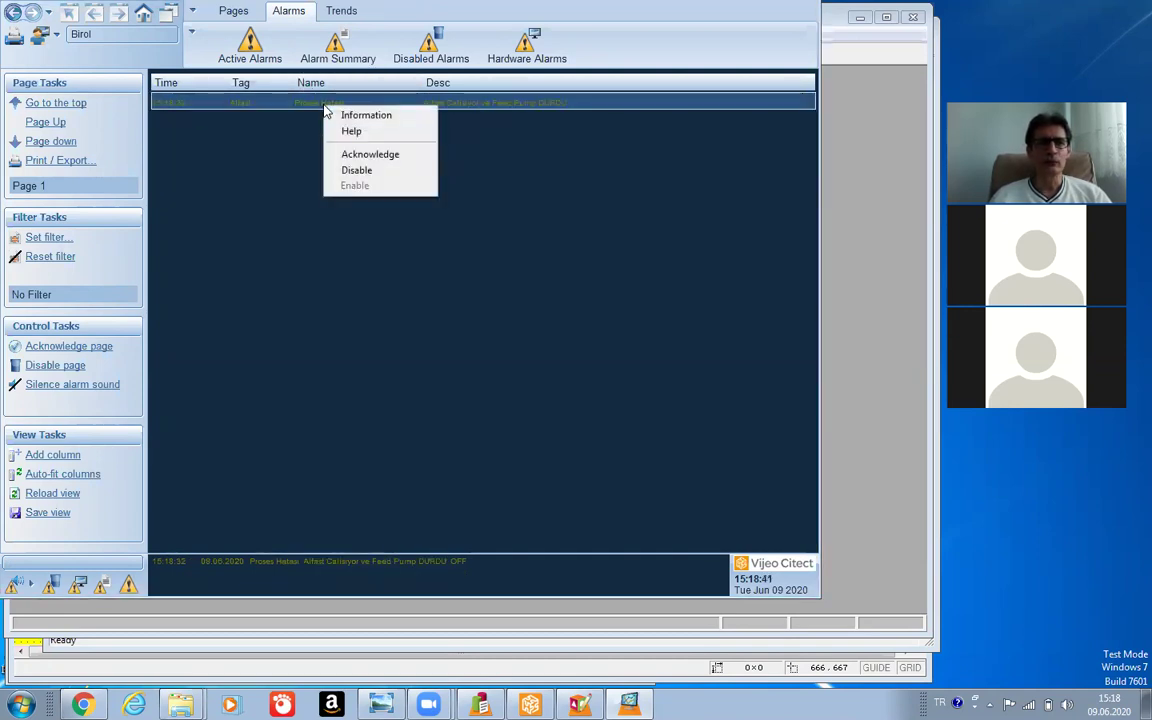
click(357, 174)
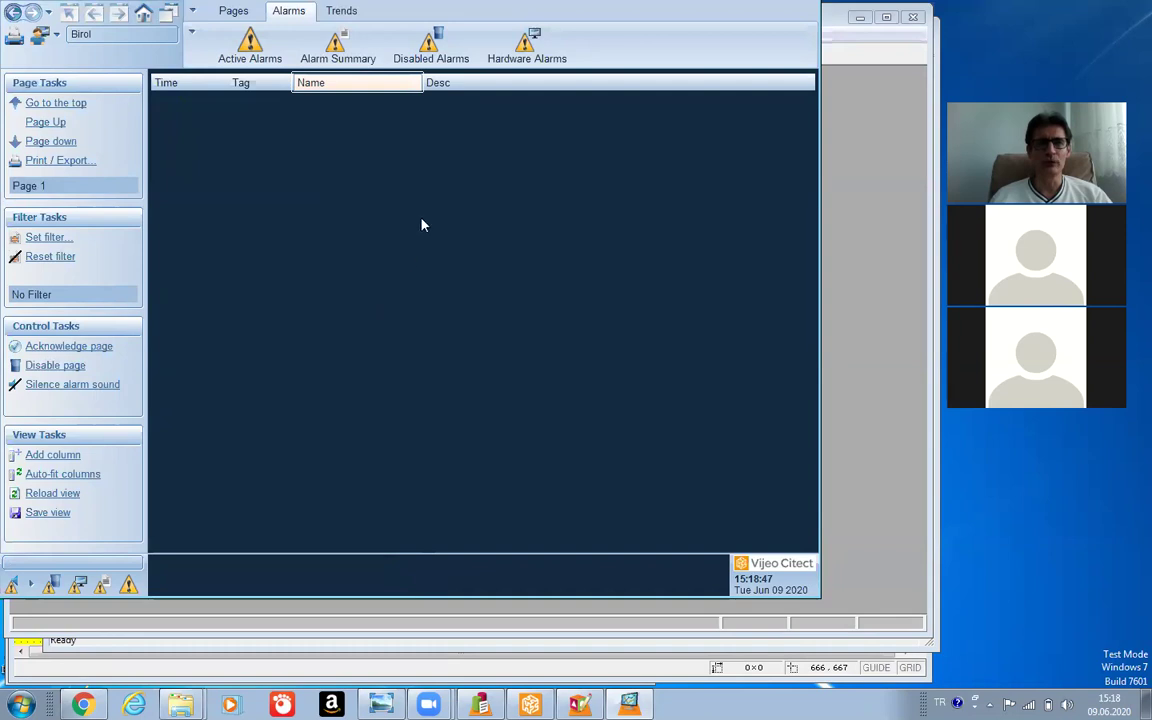
Go to the disabled alarms list and enable the P1 Yuksek Sicaklik alarm to test it alone.
click(430, 45)
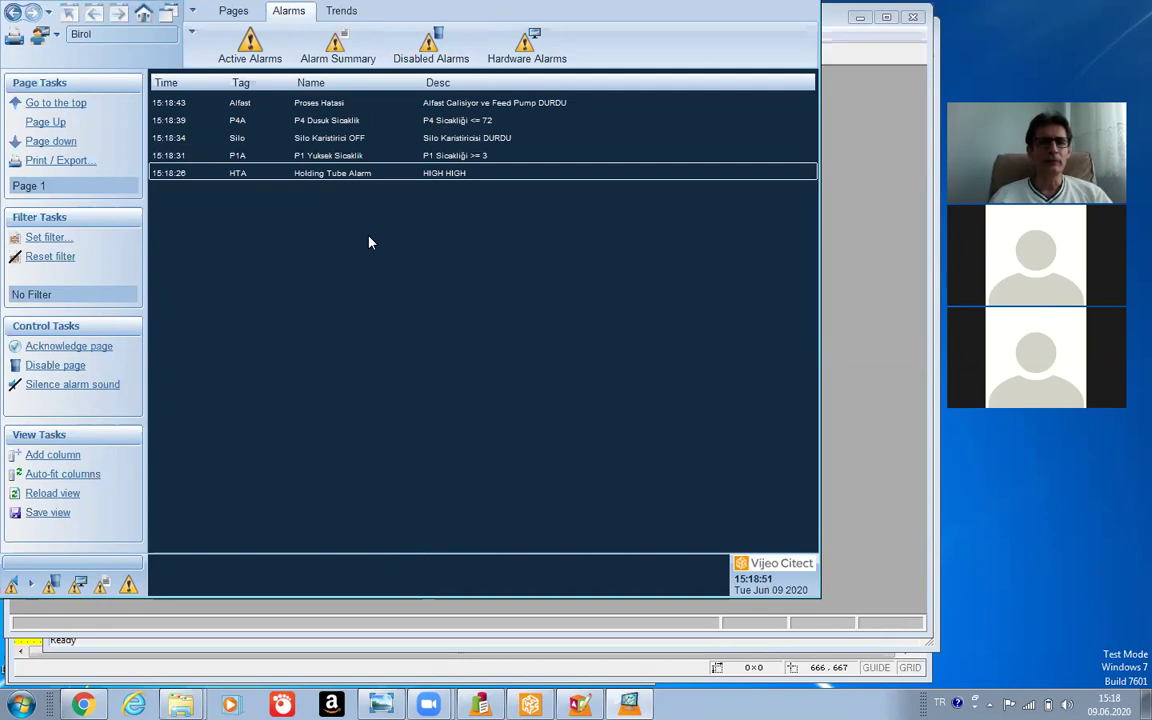
click(222, 154)
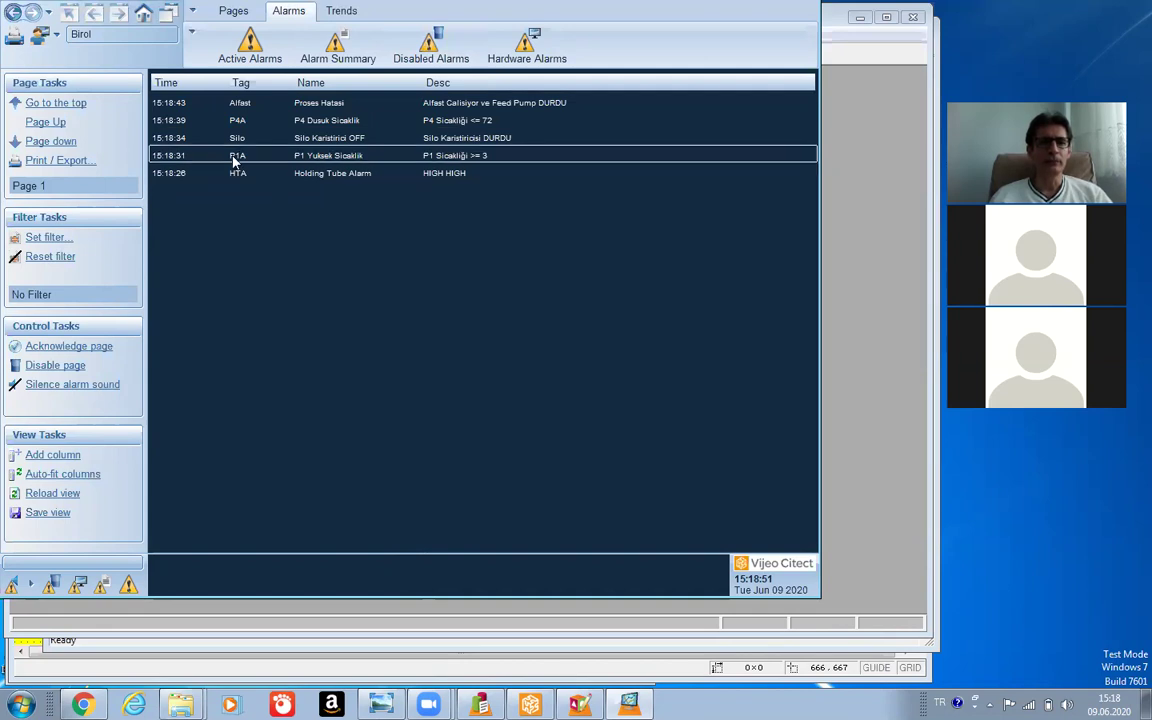
click(320, 158)
right_click(322, 160)
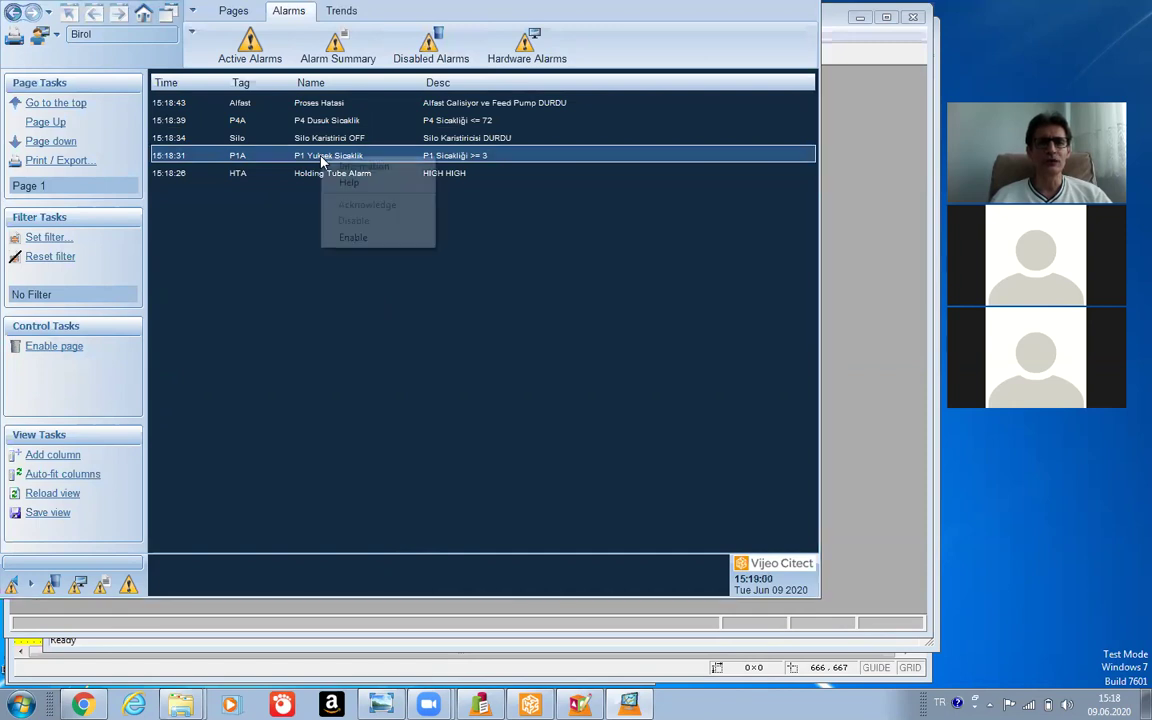
click(352, 238)
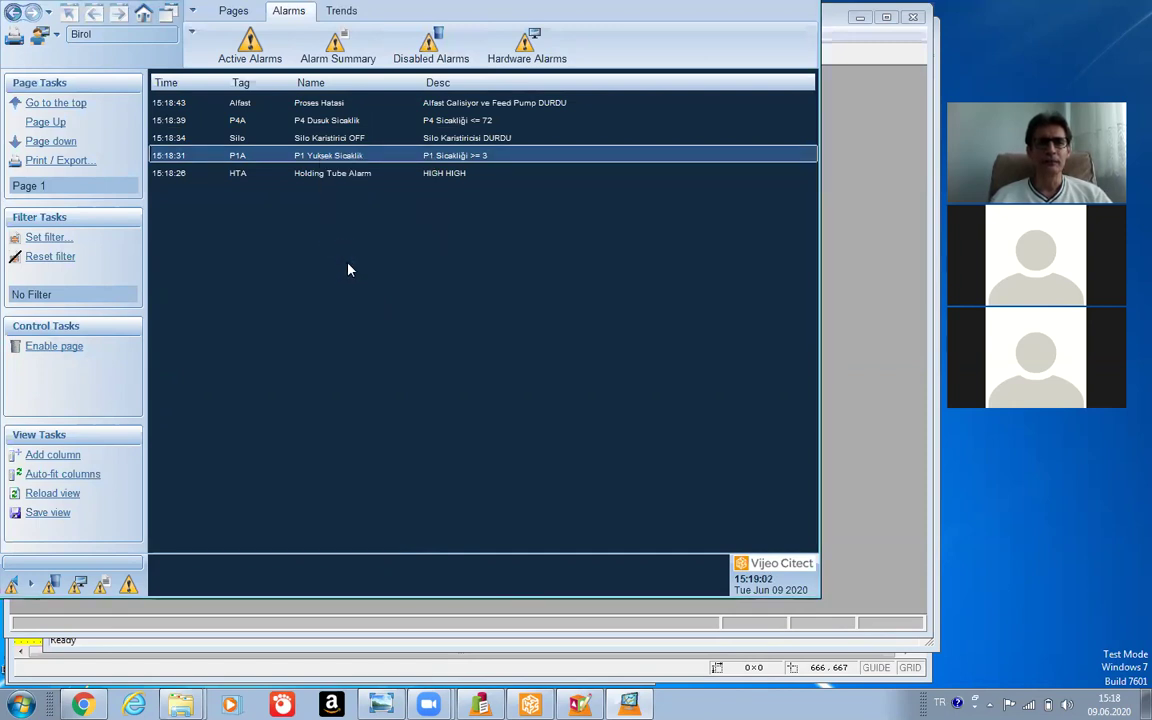
Return to the active alarms list and disable the P1 Yuksek Sicaklik alarm again.
click(255, 47)
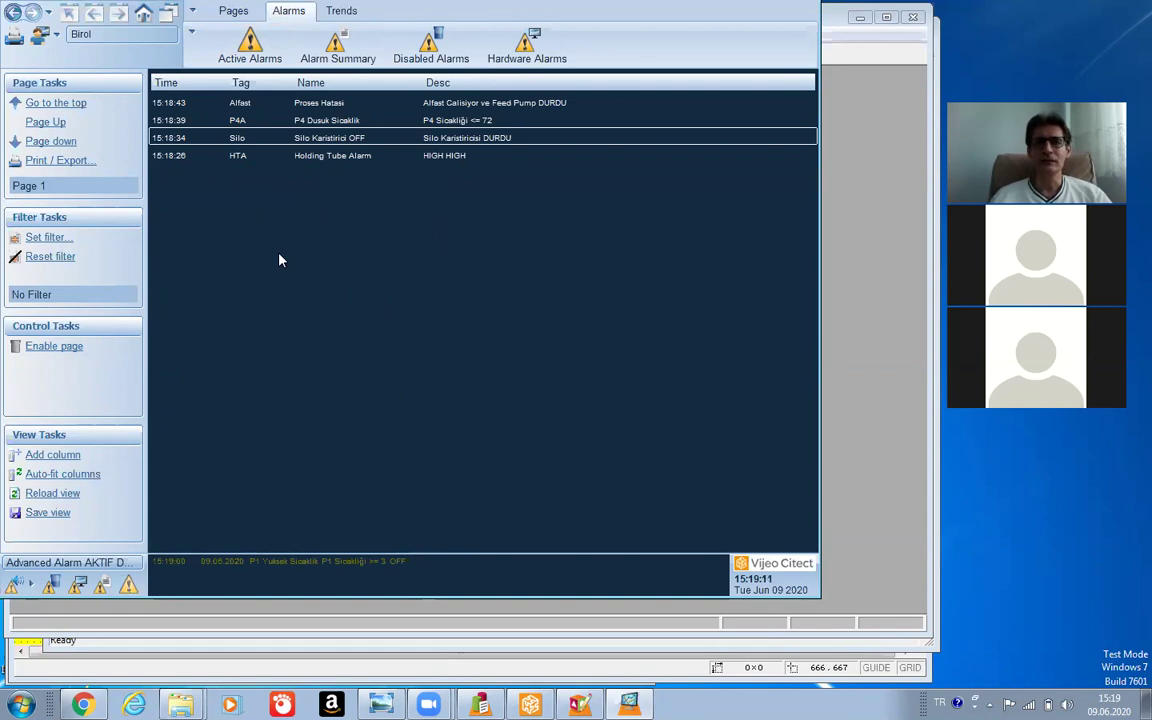
click(249, 55)
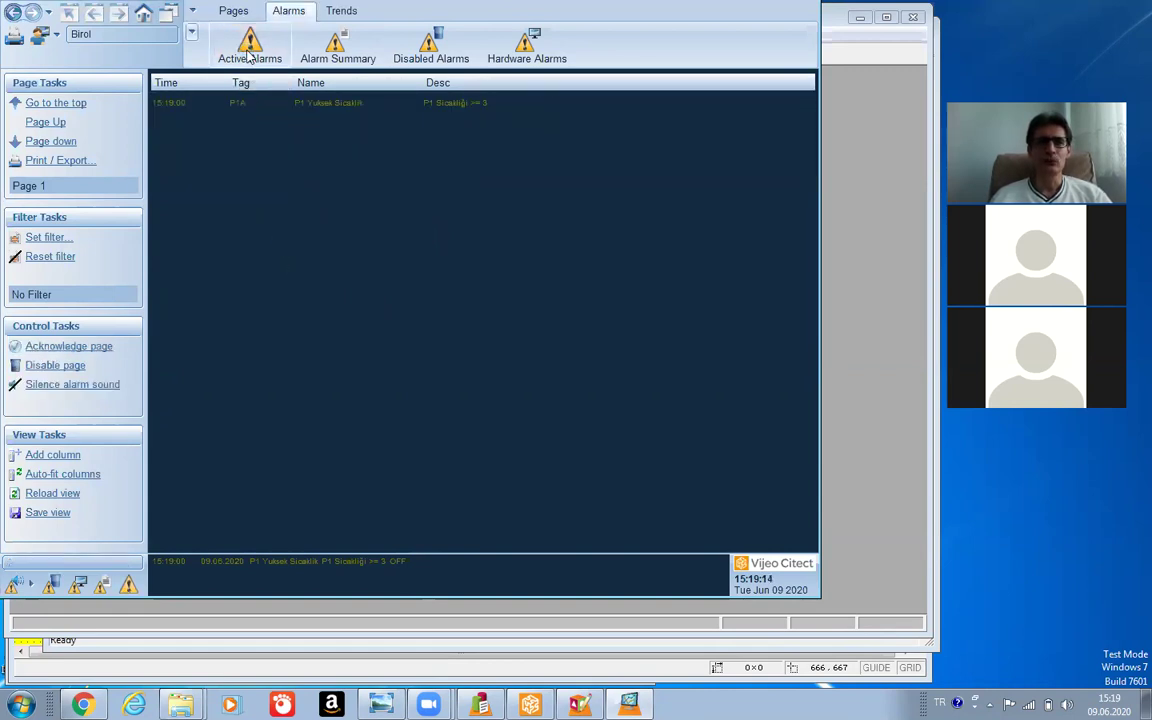
right_click(342, 108)
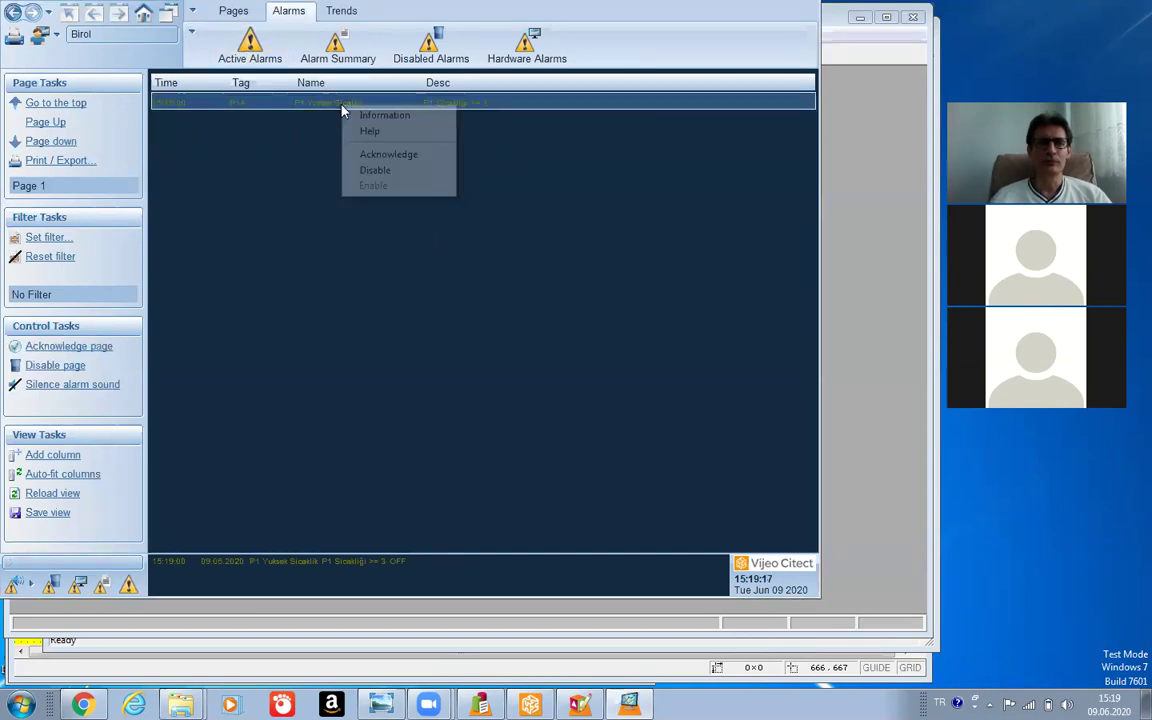
click(390, 174)
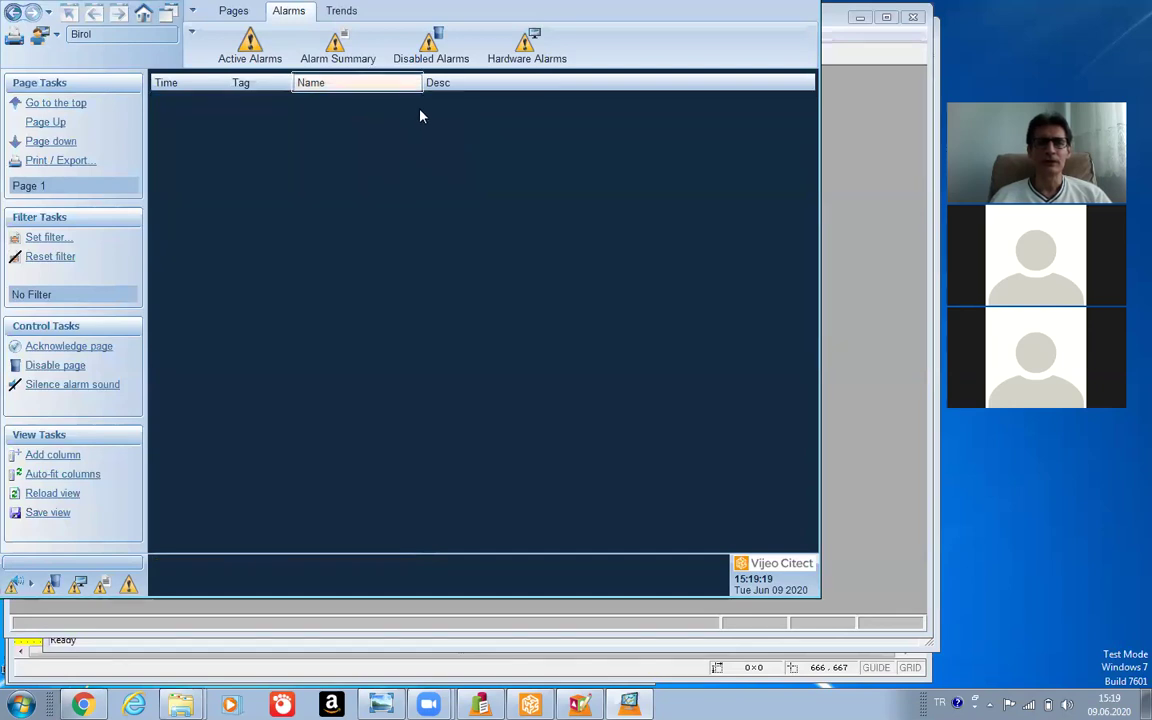
Enable the Proses Hatasi alarm with tag Alfast from the disabled alarms list.
click(428, 45)
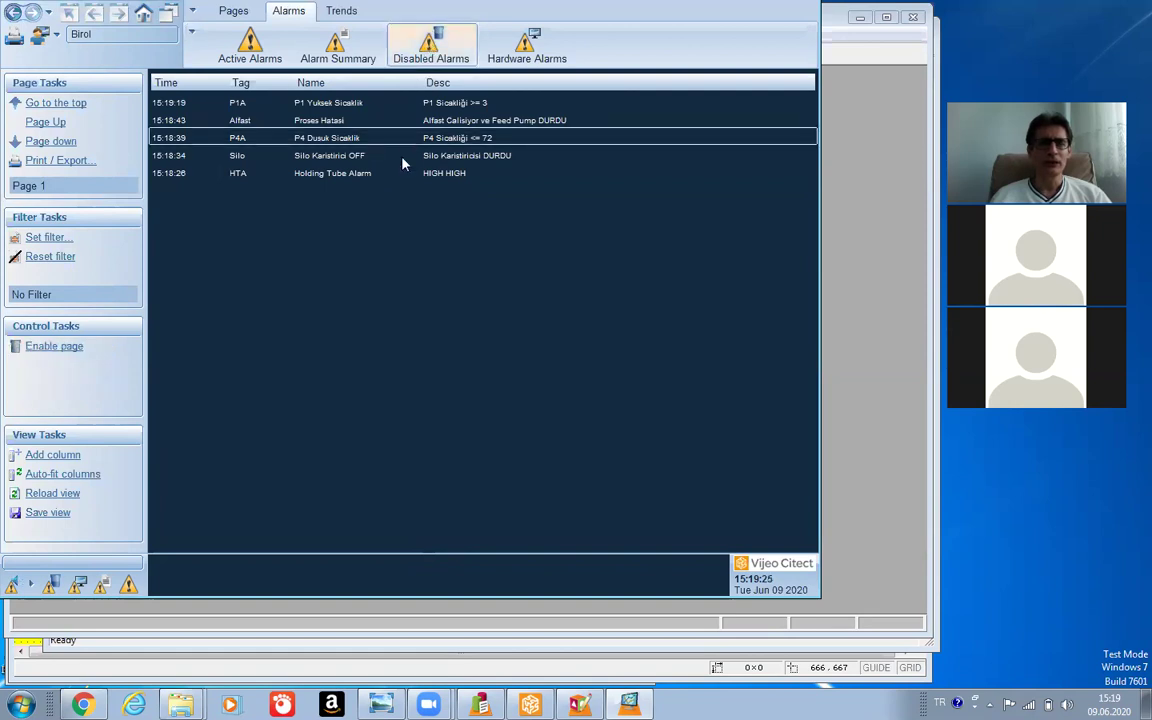
click(343, 120)
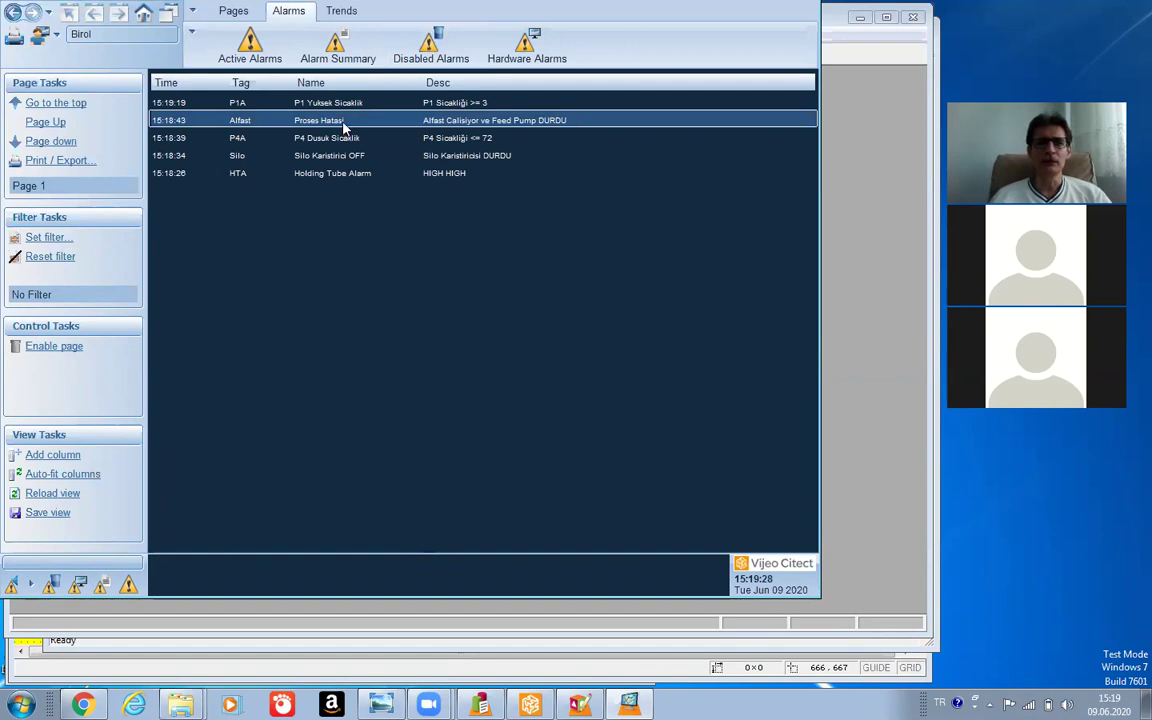
right_click(343, 125)
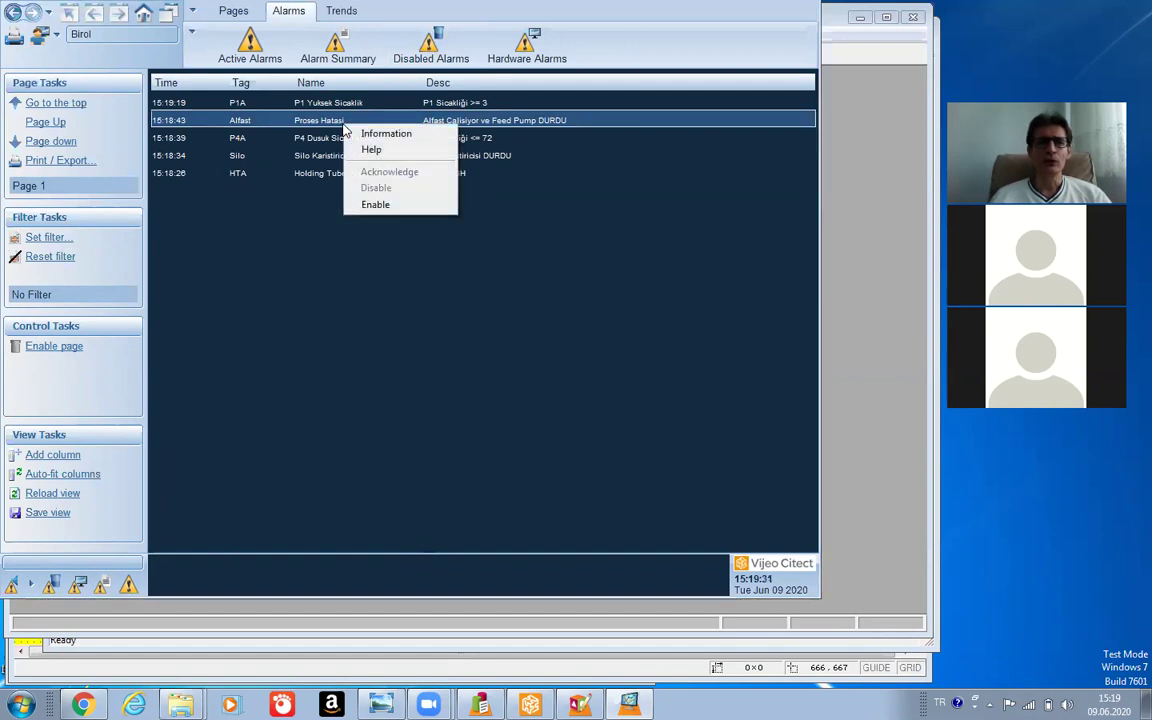
click(377, 206)
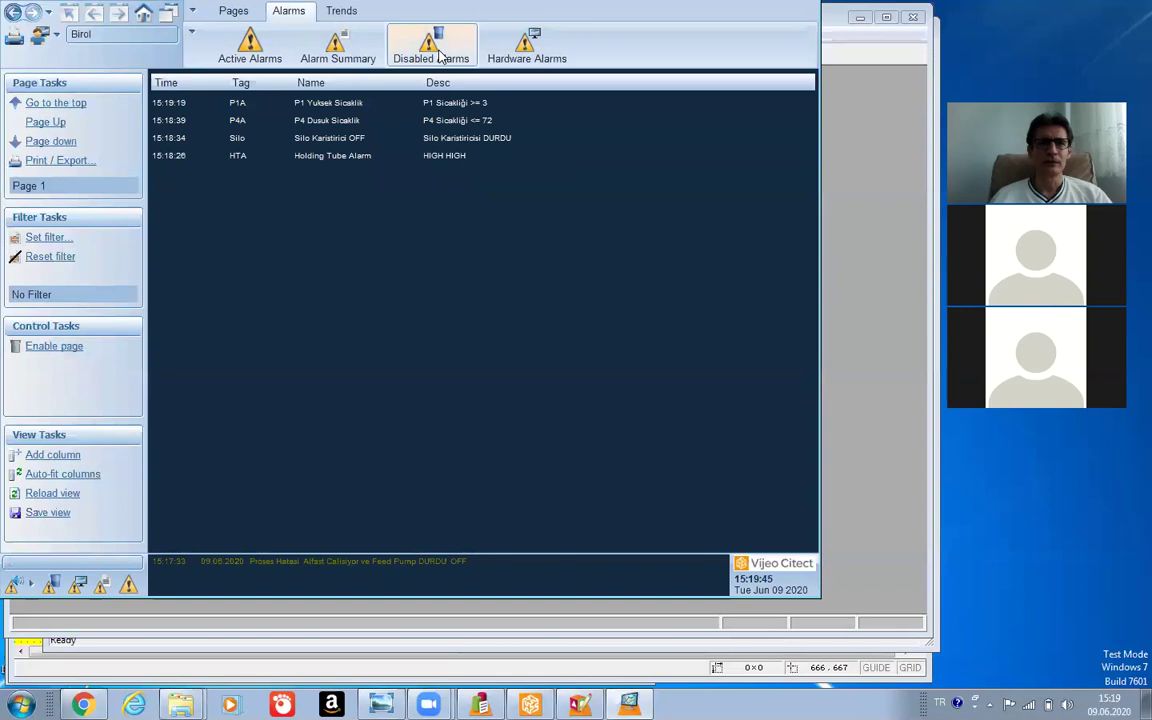
Switch to the active alarms list and disable the Proses Hatasi alarm again.
click(240, 47)
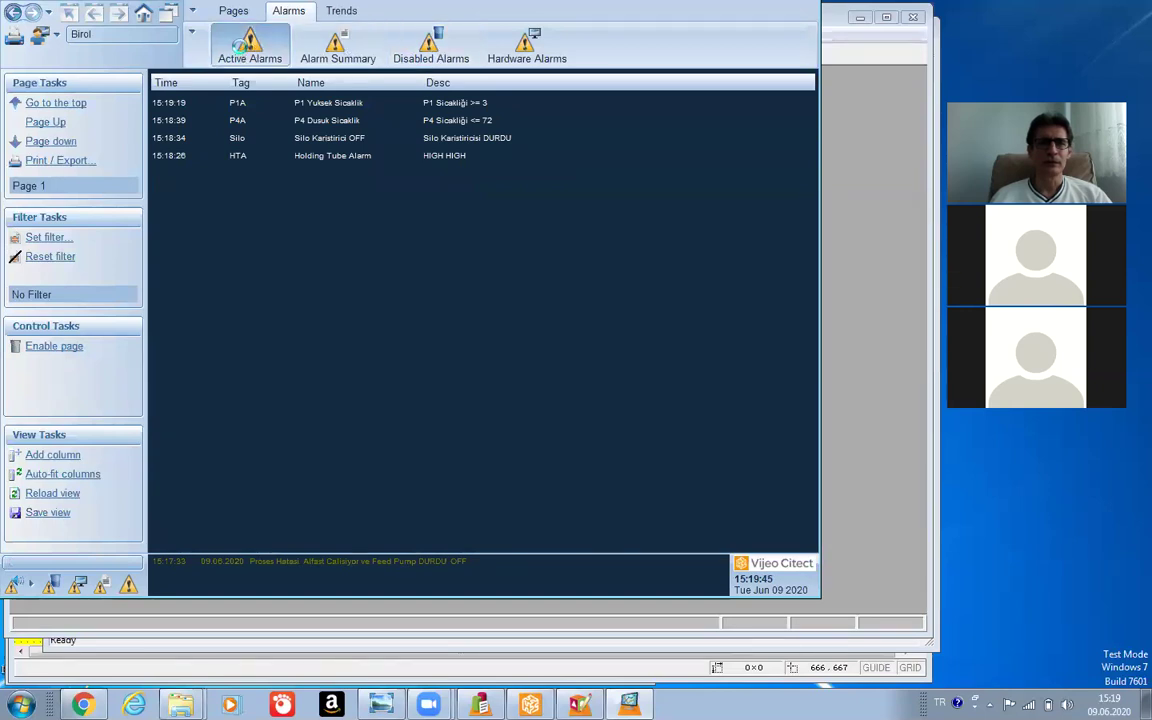
right_click(336, 108)
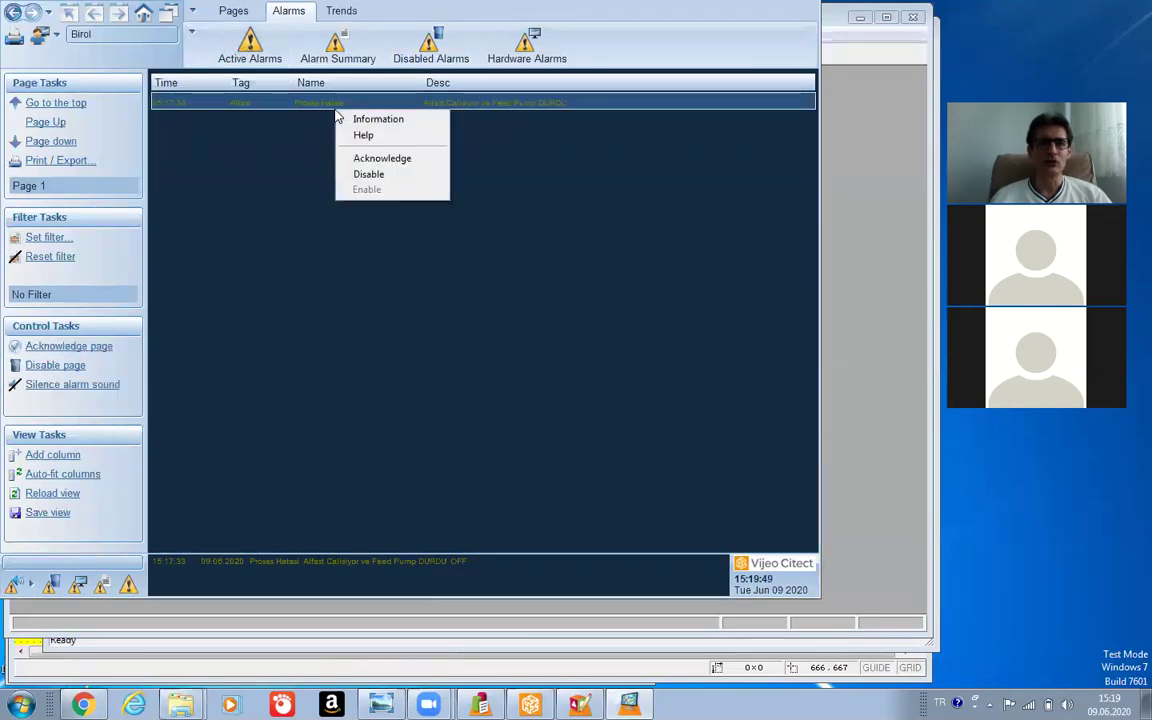
click(358, 174)
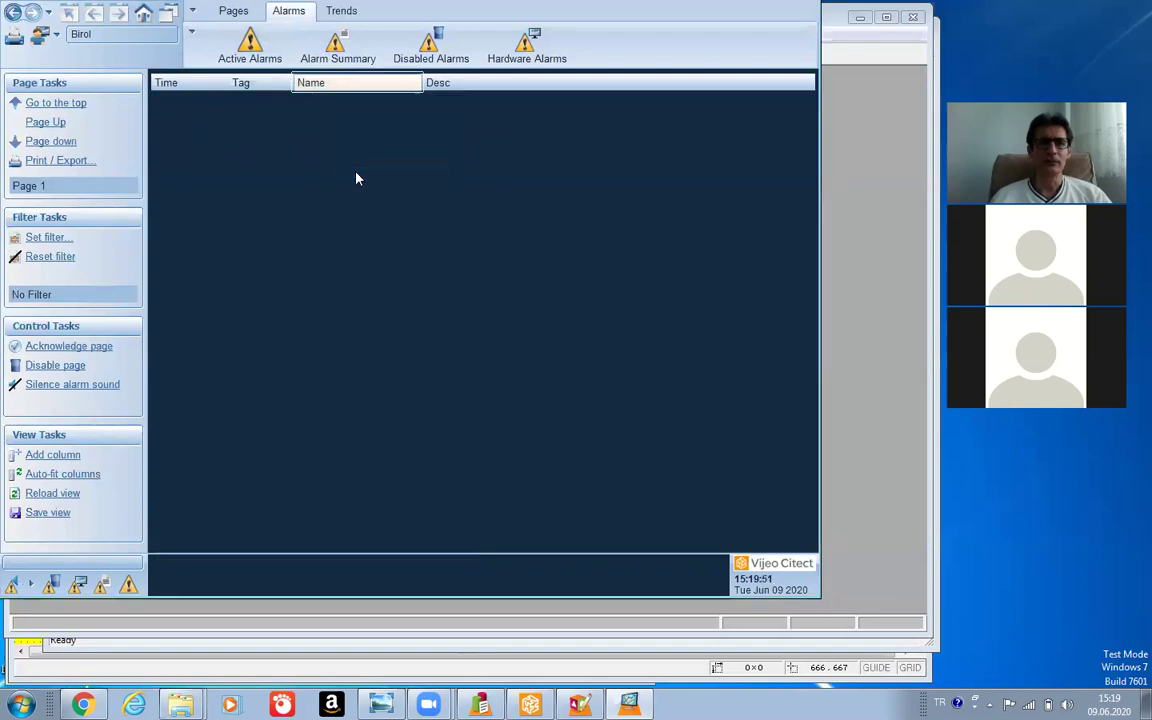
Enable the Holding Tube Alarm with tag HTA from the disabled alarms list.
click(430, 45)
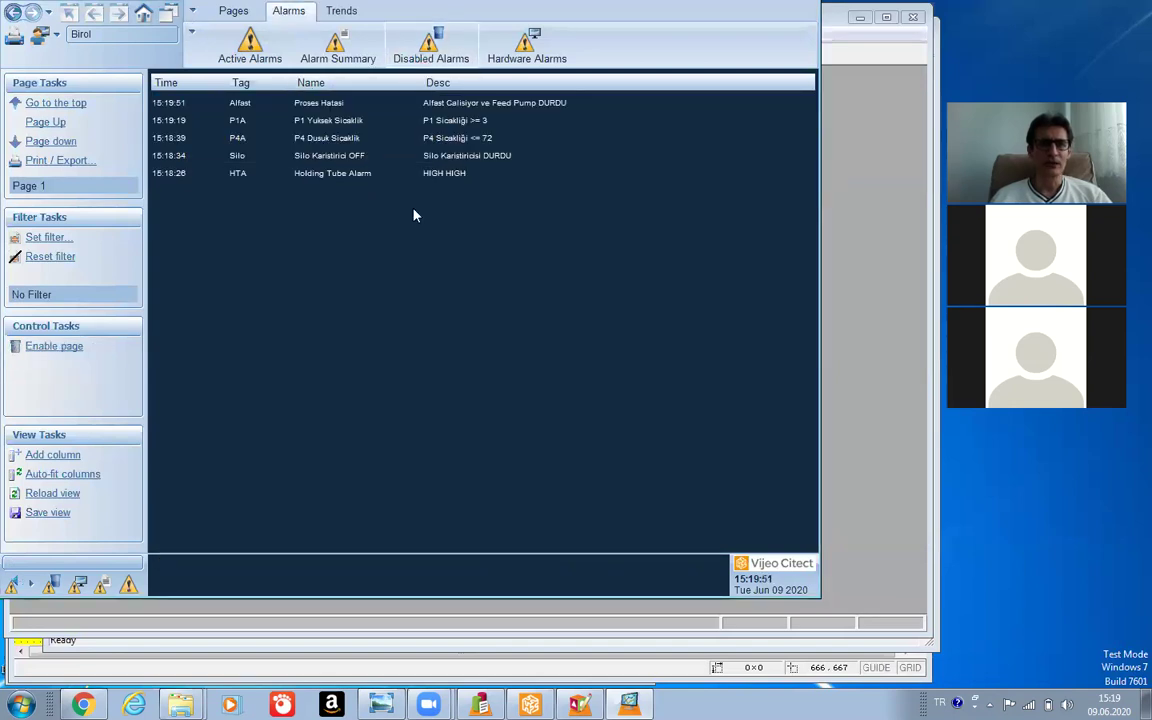
click(351, 175)
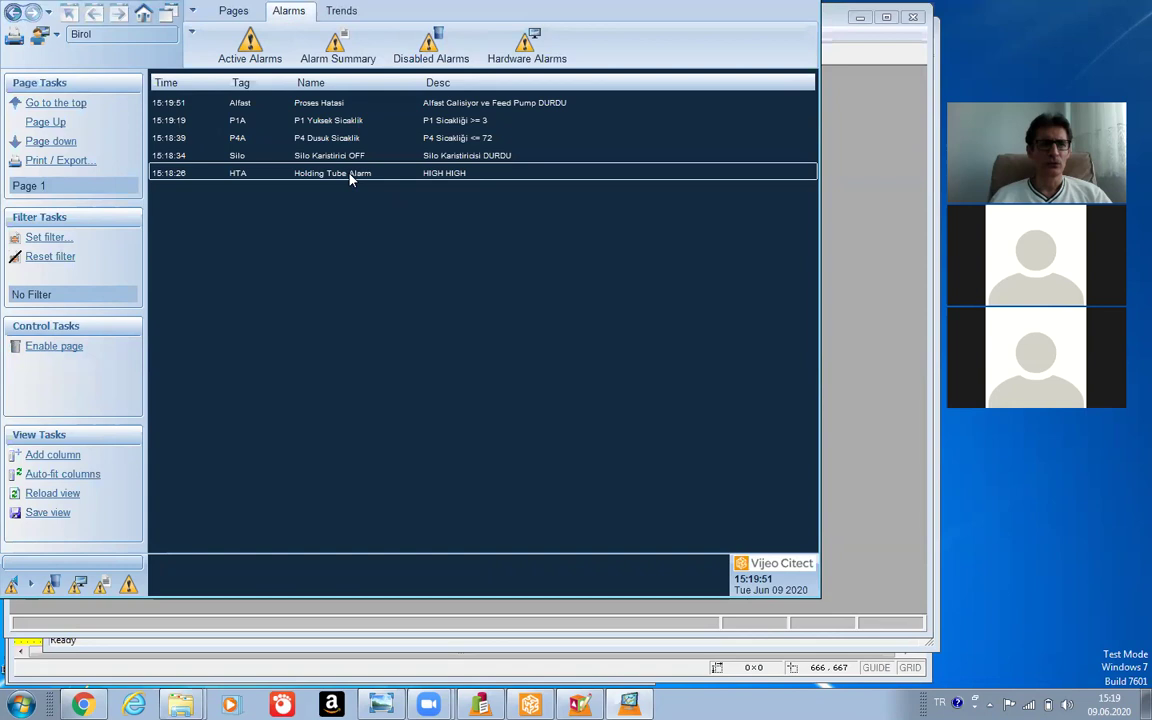
click(351, 175)
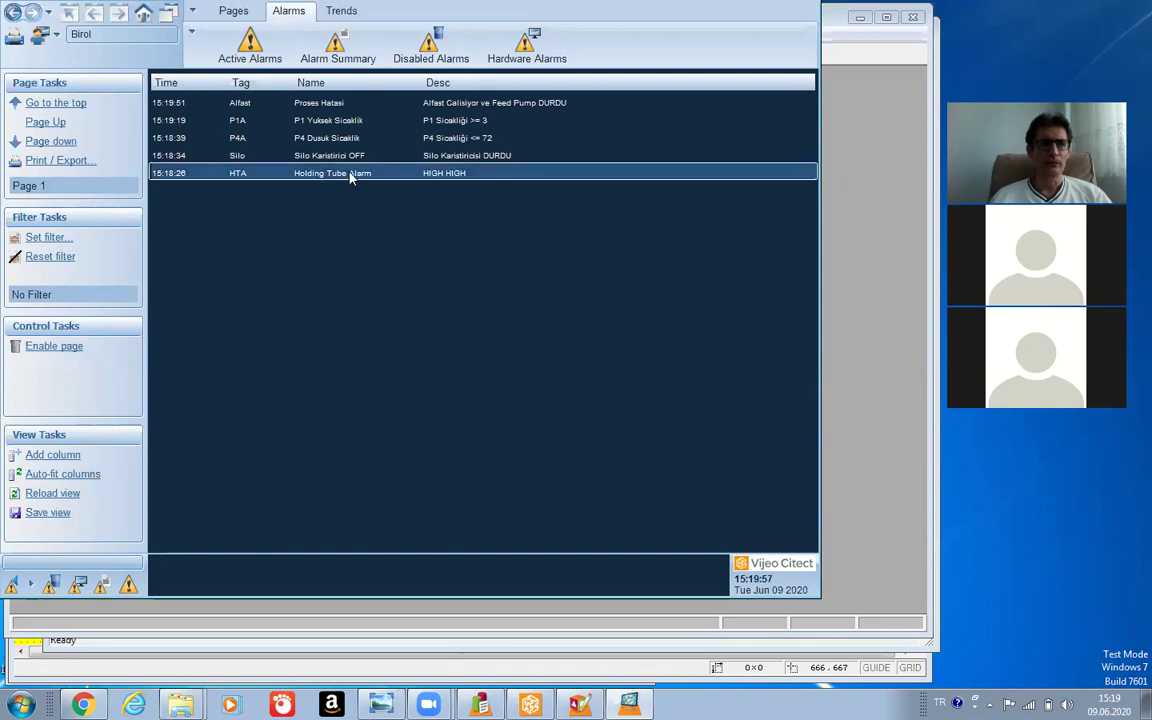
right_click(351, 176)
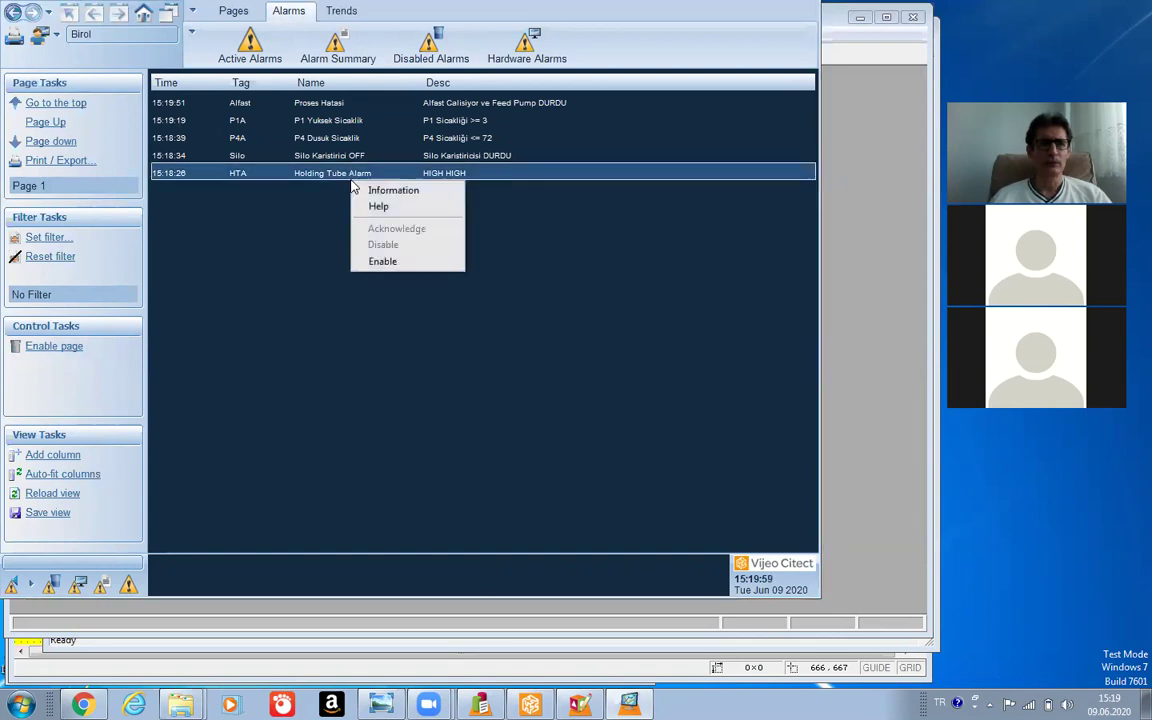
click(389, 263)
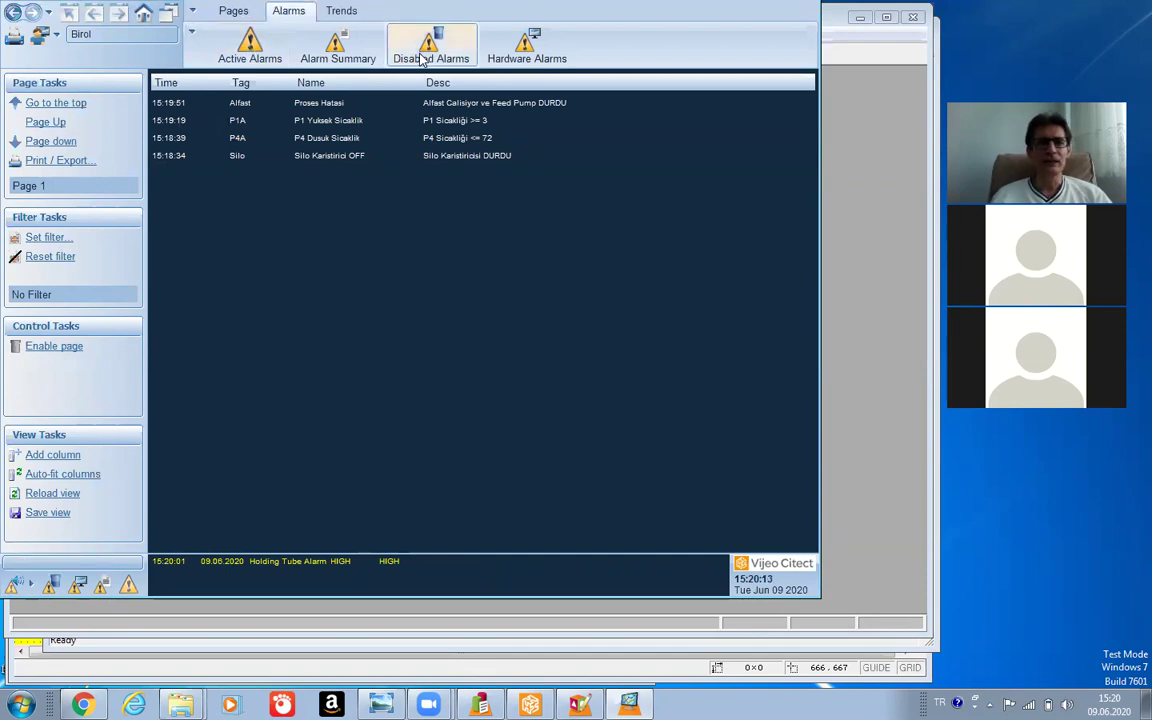
Enable the remaining disabled alarms: Proses Hatasi, P1 Yuksek Sicaklik, P4 Dusuk Sicaklik and Silo Karistirici OFF.
right_click(350, 108)
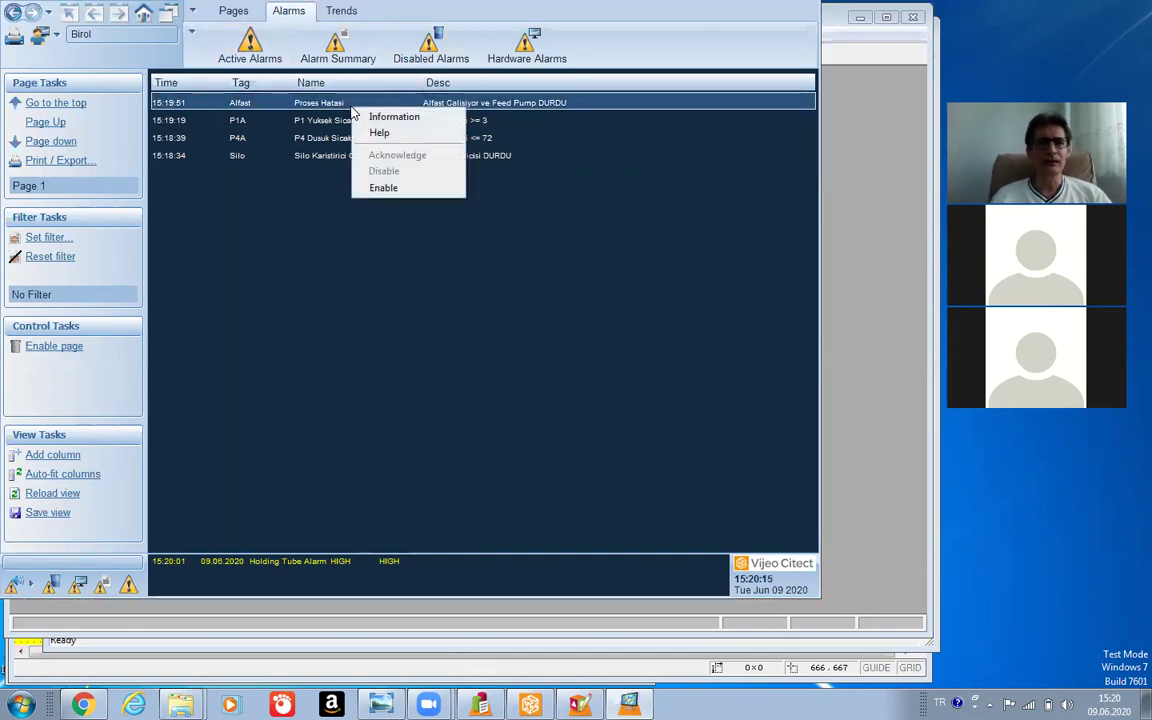
click(380, 187)
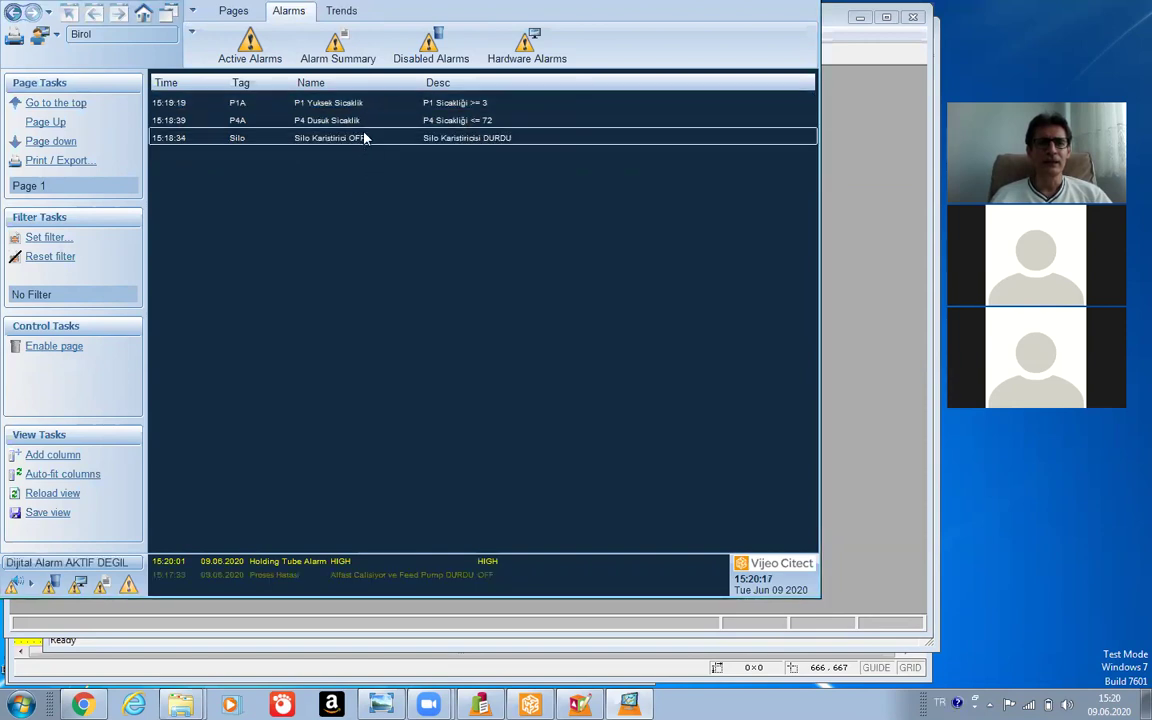
right_click(325, 106)
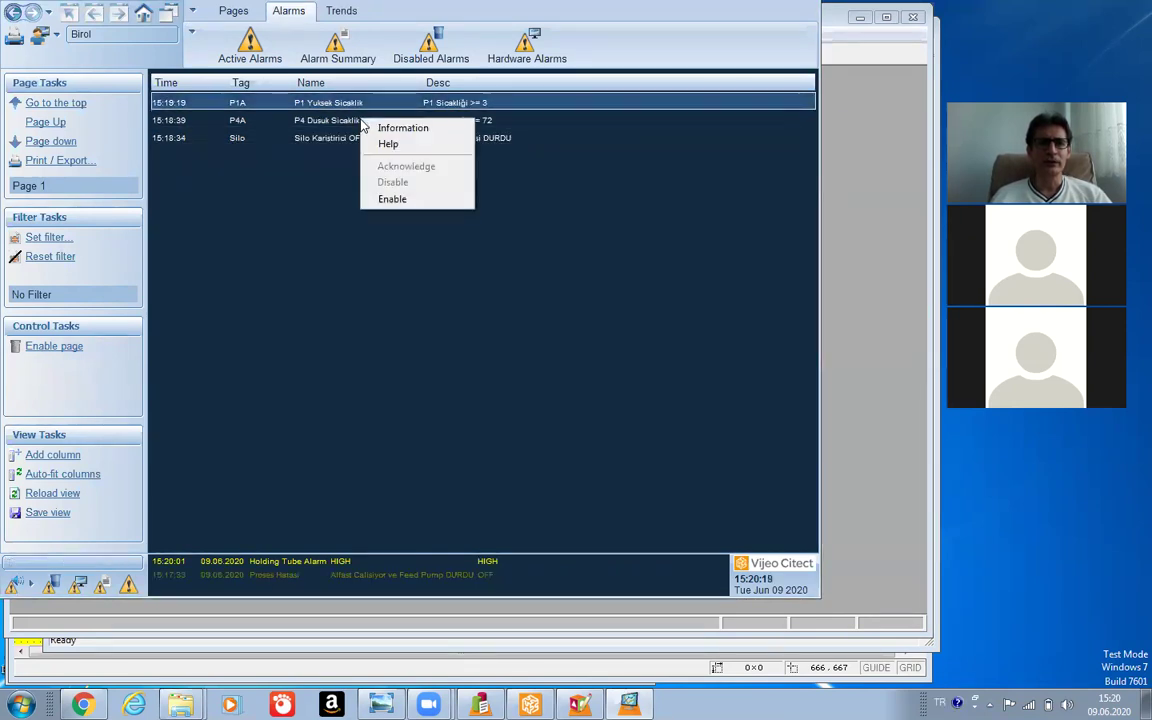
click(378, 192)
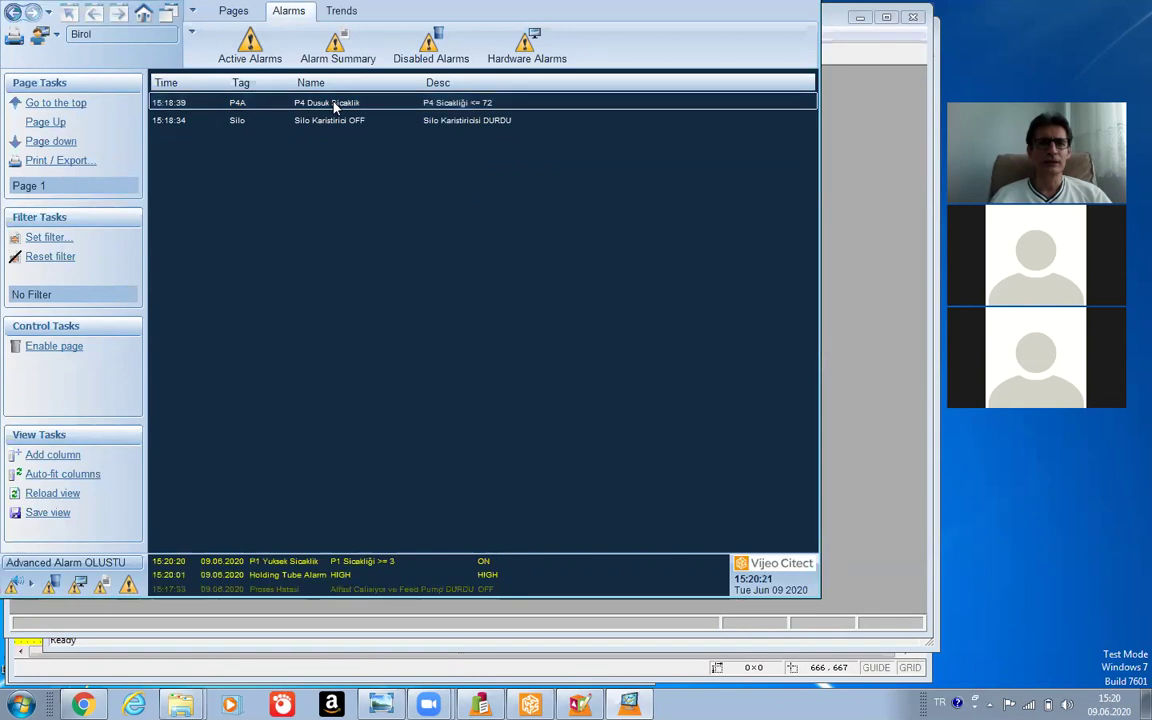
right_click(336, 108)
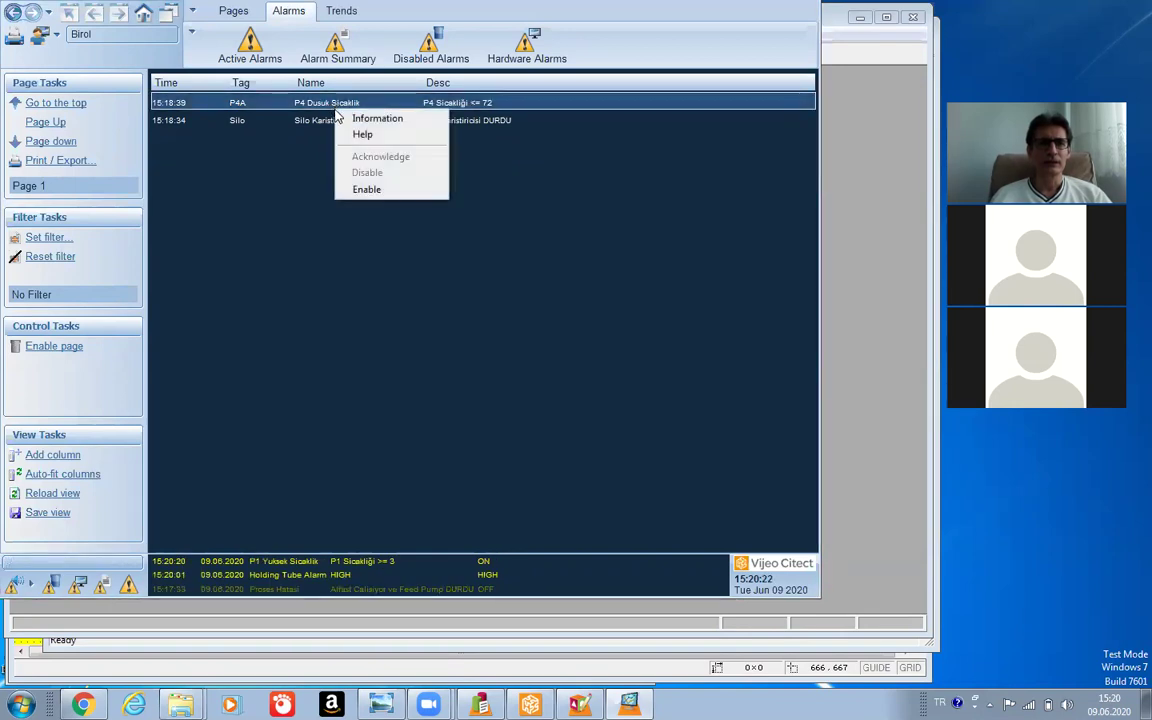
click(360, 191)
right_click(335, 110)
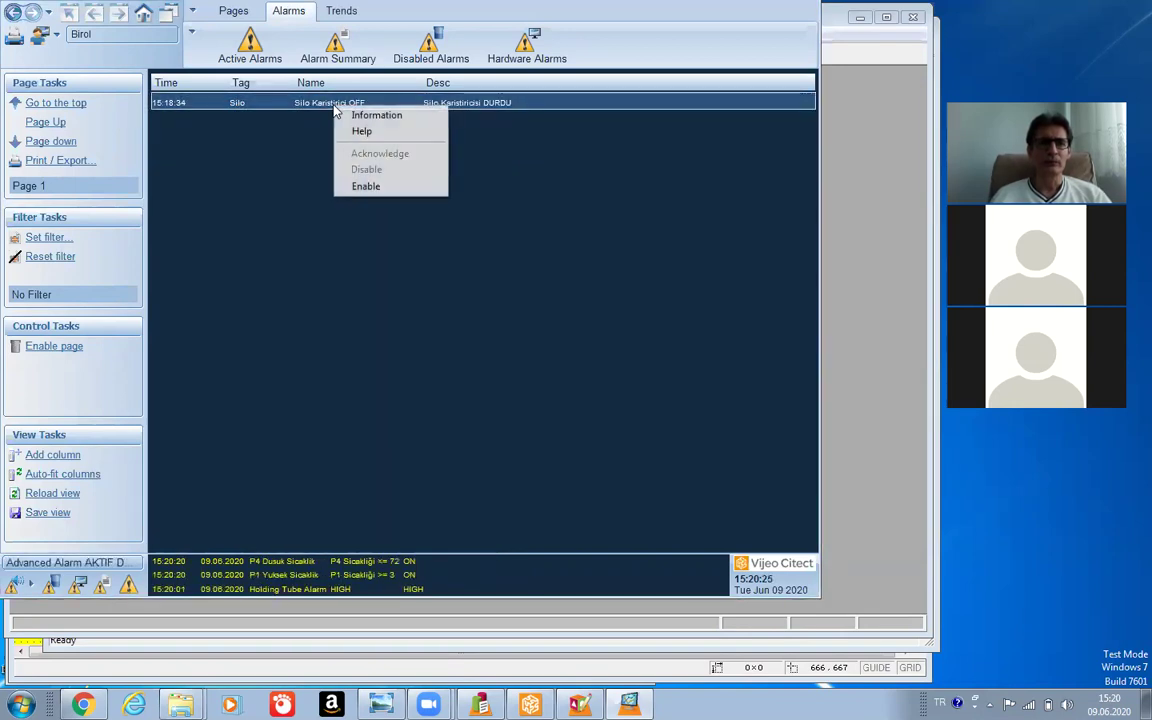
click(364, 189)
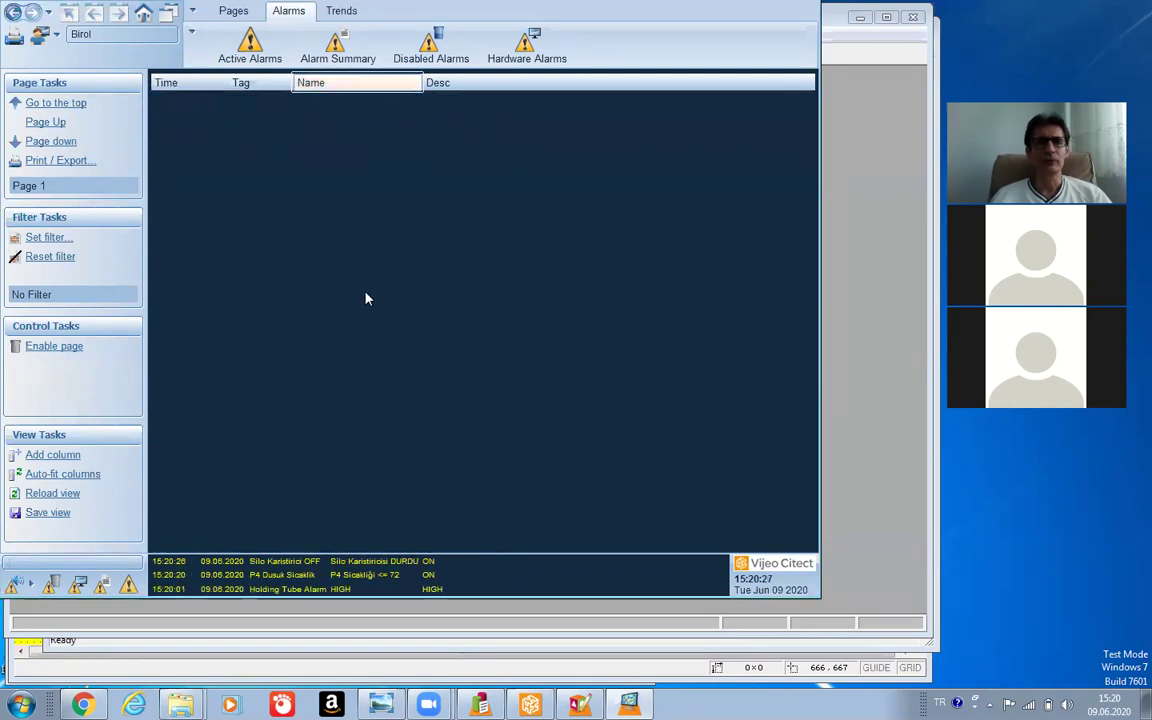
Show the active alarms list and shut down the runtime.
click(250, 45)
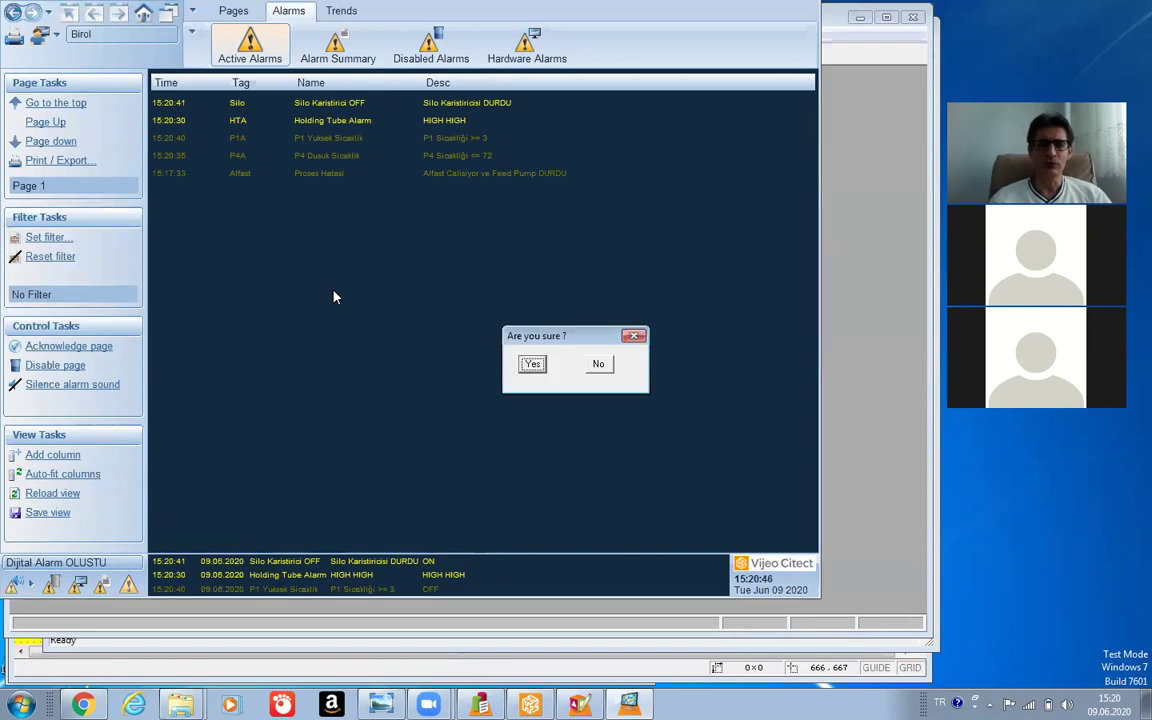
click(532, 363)
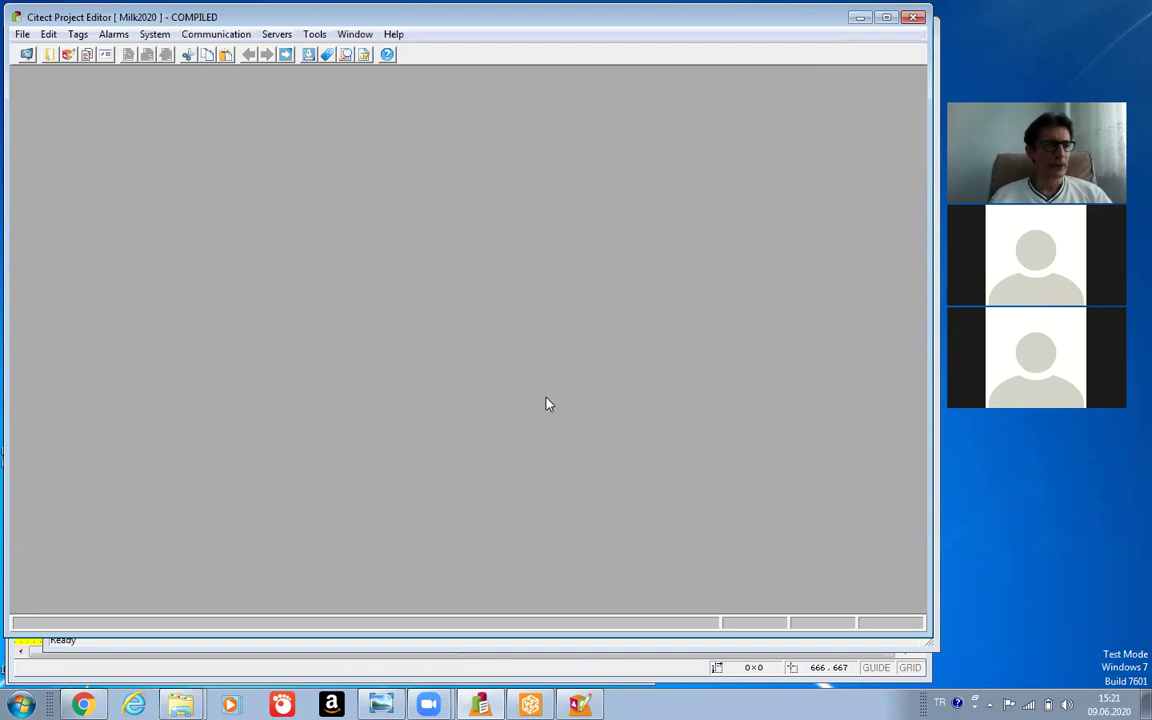
Switch to Citect Explorer and open the Alarm Servers form from the Milk2020 project's communications.
click(466, 645)
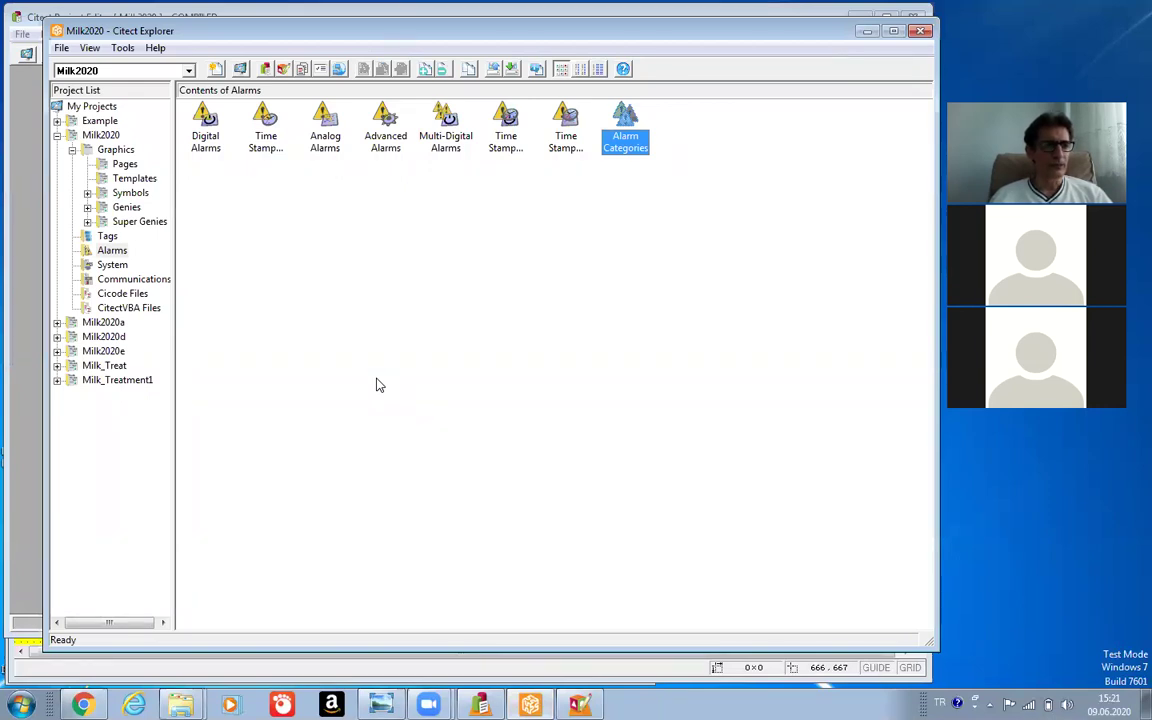
click(140, 281)
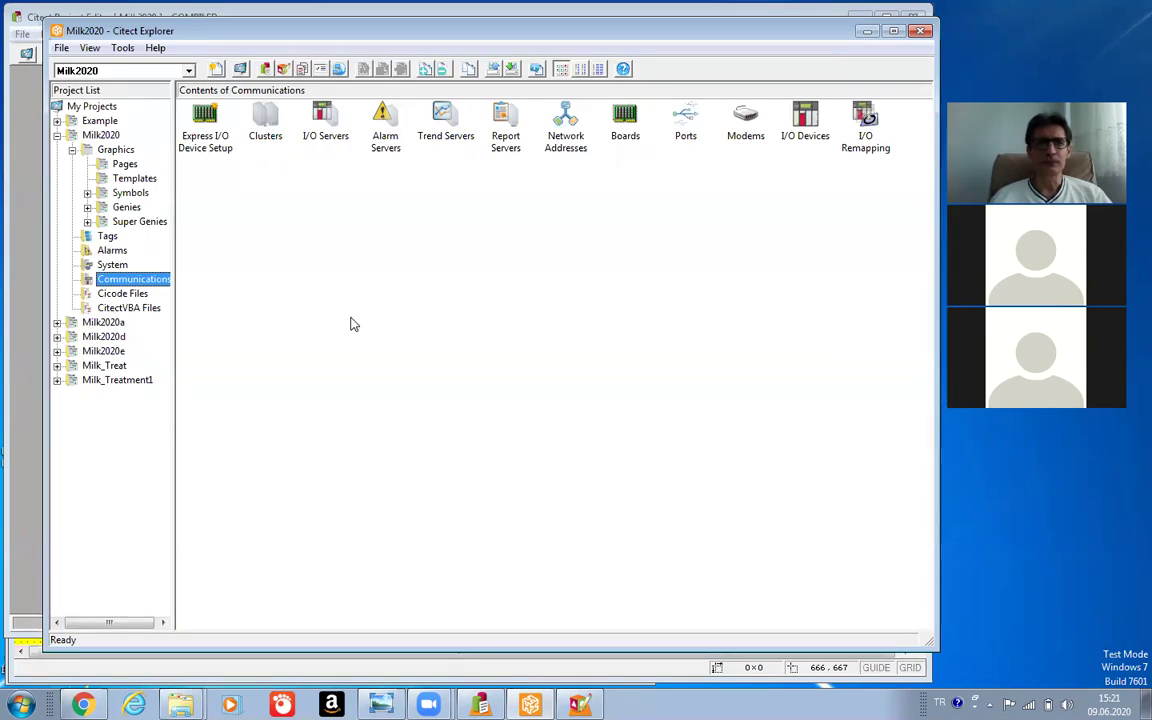
click(385, 121)
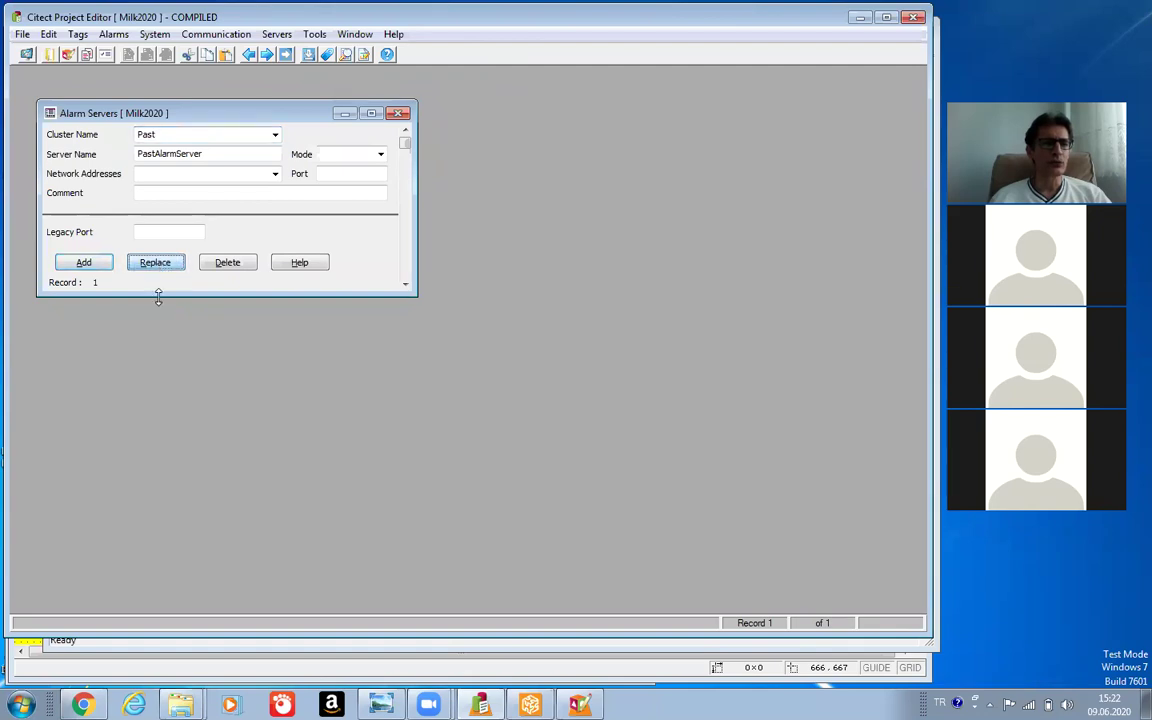
Compile the Milk2020 project, forcing a full compilation.
click(24, 36)
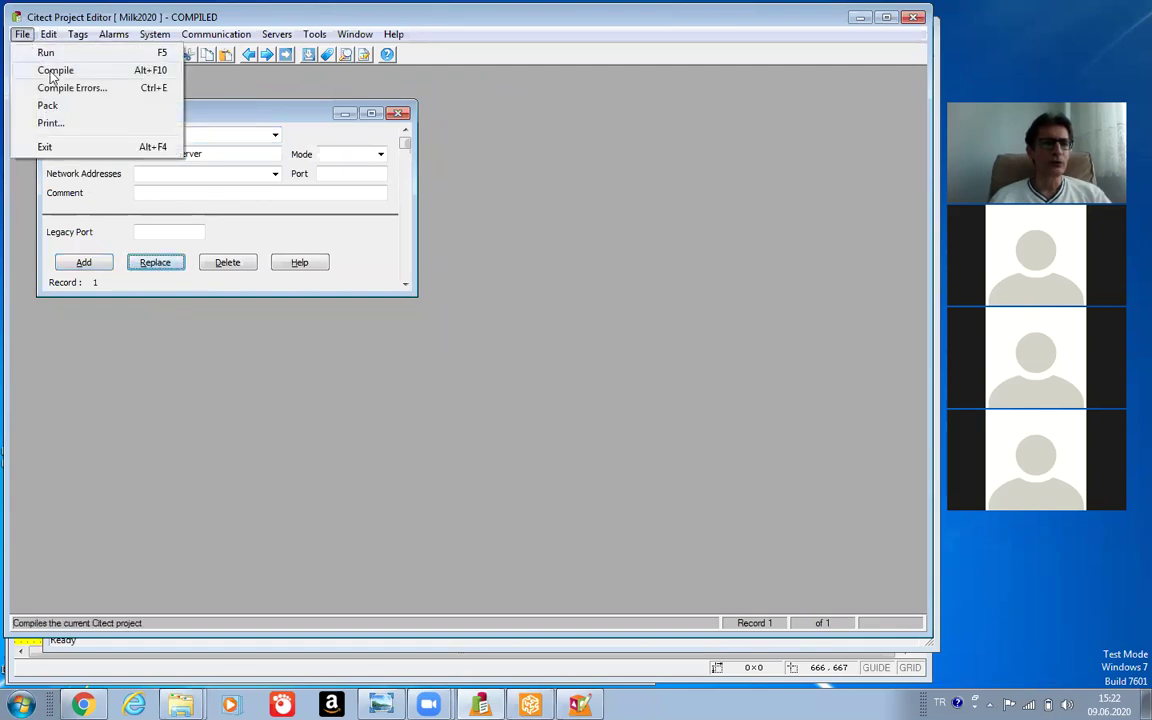
click(52, 70)
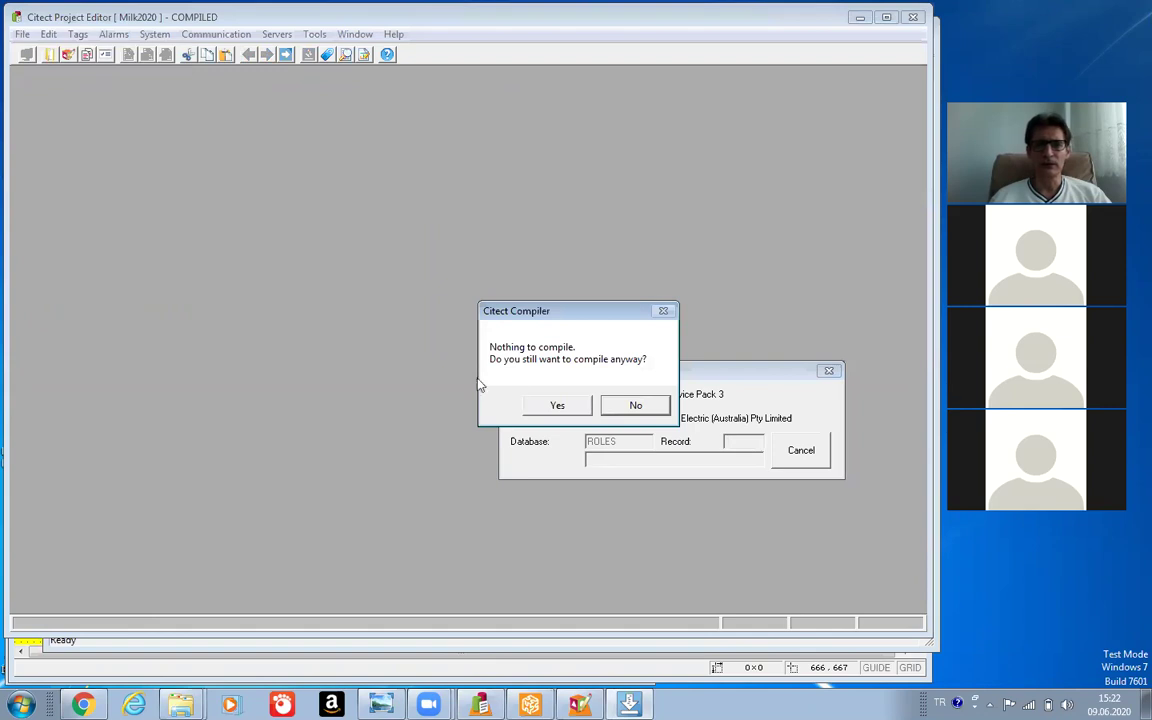
click(558, 405)
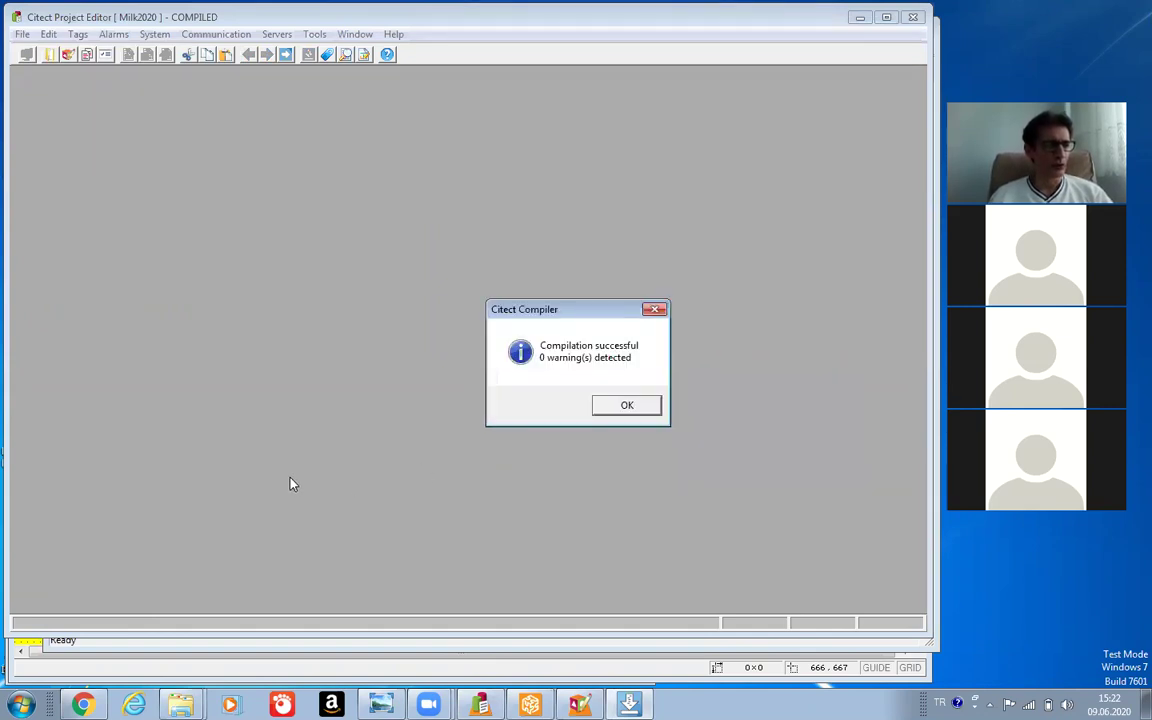
click(625, 405)
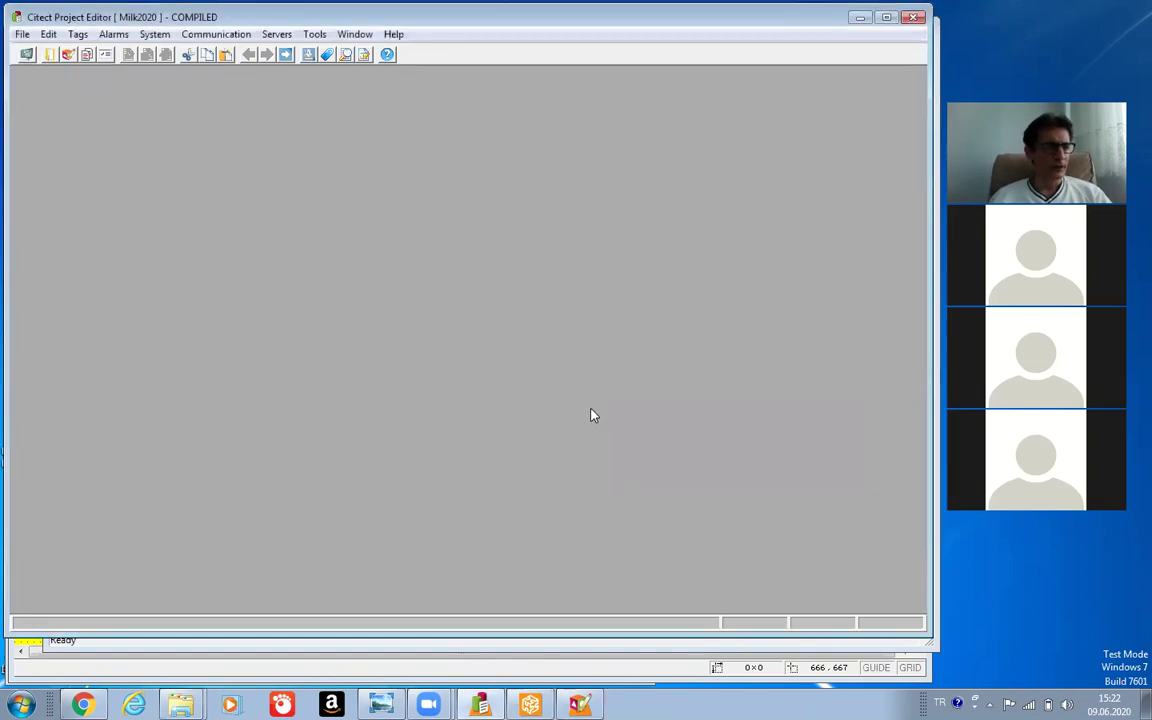
Return to Citect Explorer, open the Milk2020 I/O Devices form and collapse it to its basic fields.
click(530, 705)
right_click(530, 705)
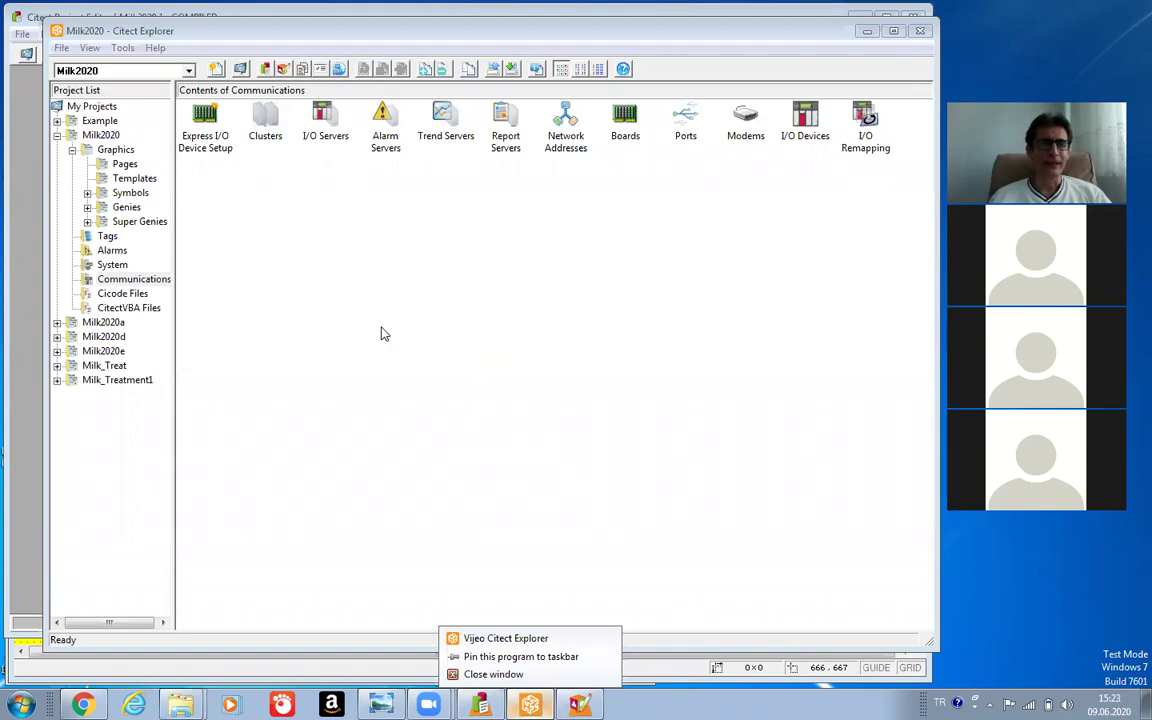
click(150, 283)
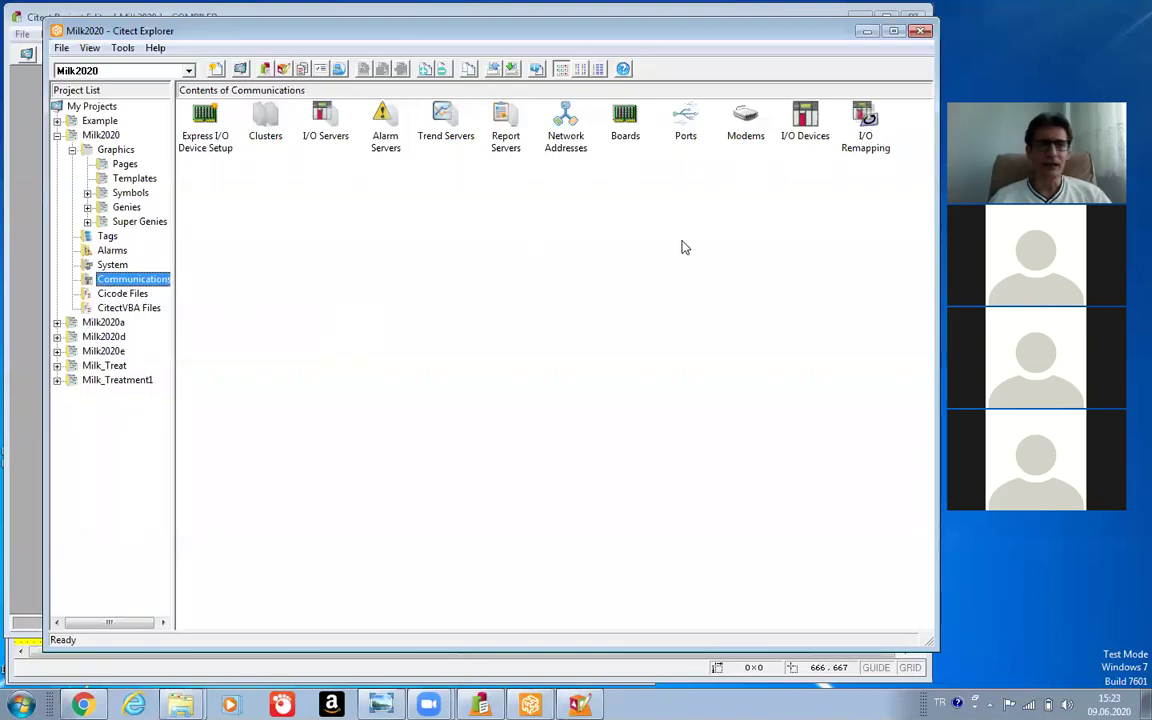
double_click(806, 118)
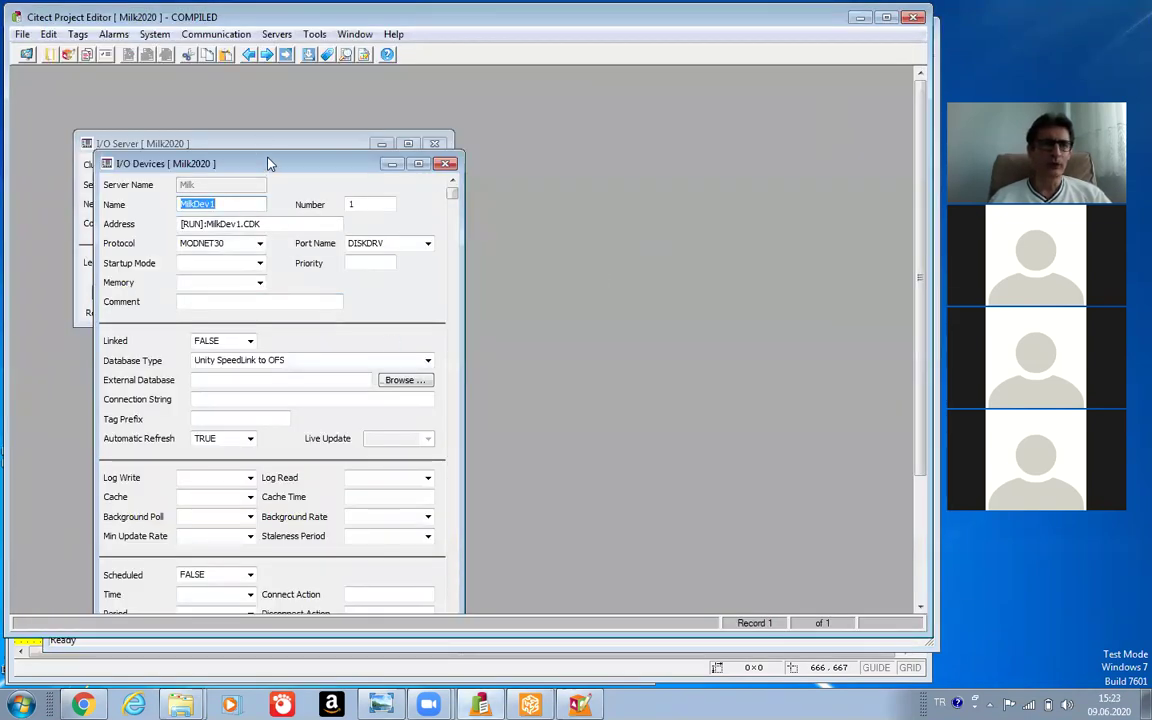
drag(268, 163, 267, 129)
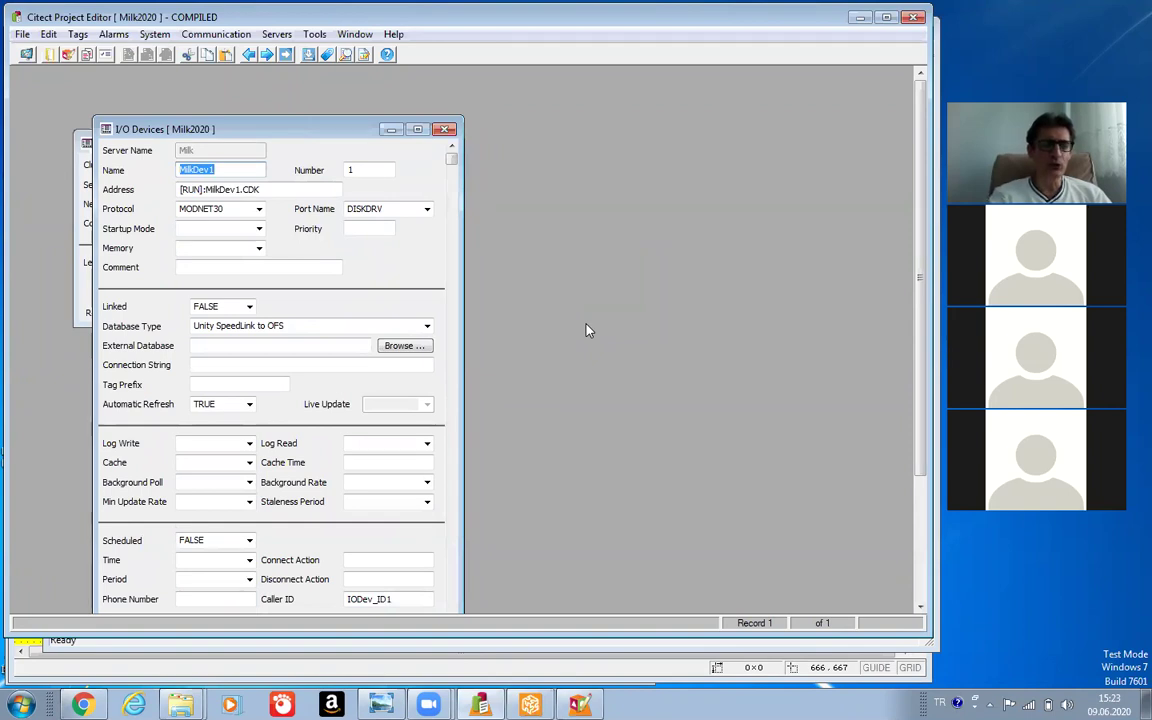
key(F2)
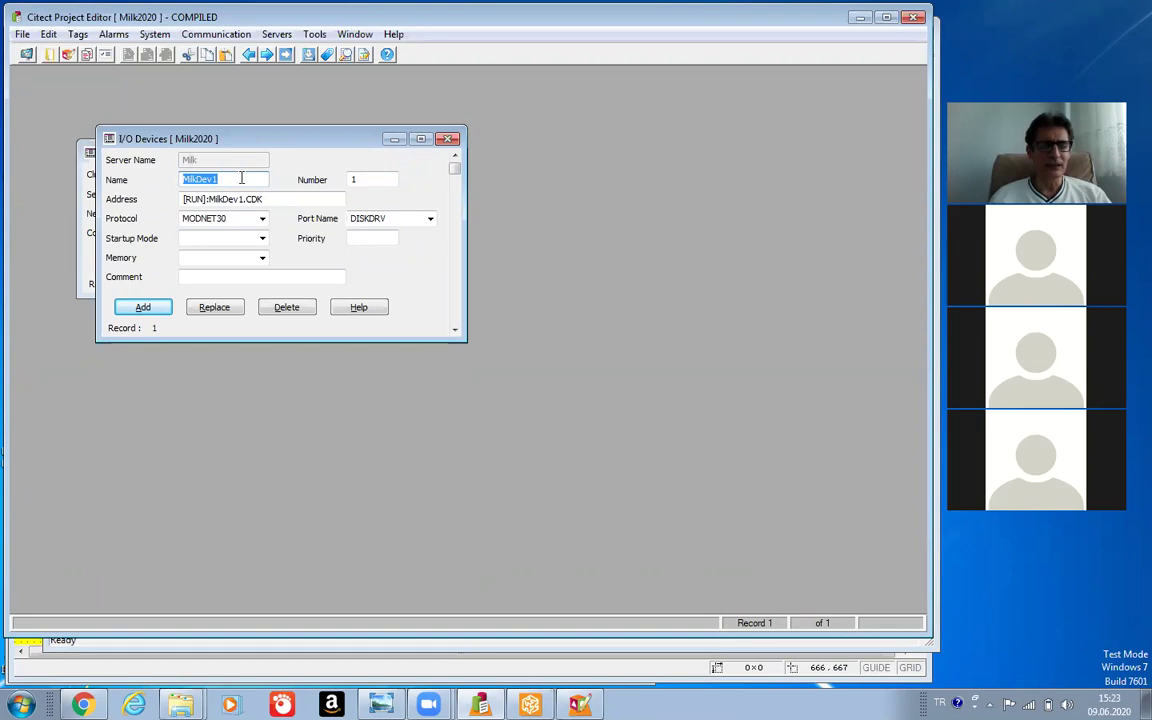
Name the new I/O device AlarmDevice and set its number to 12.
text(Alarm)
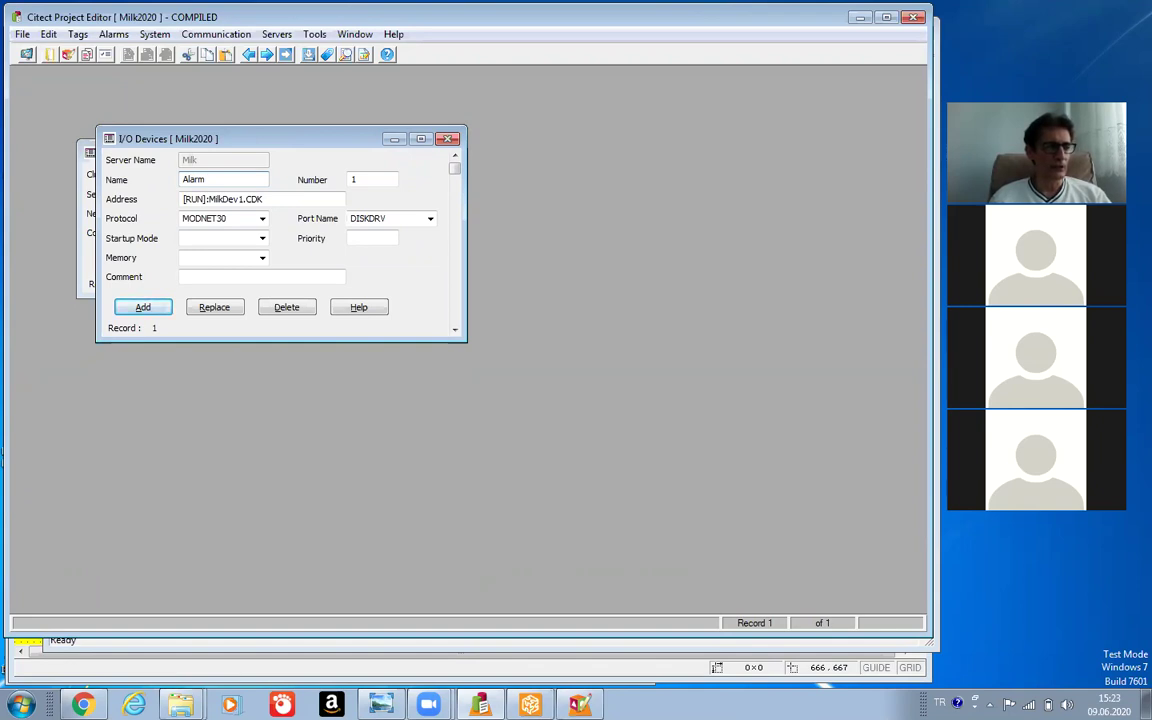
text(Device)
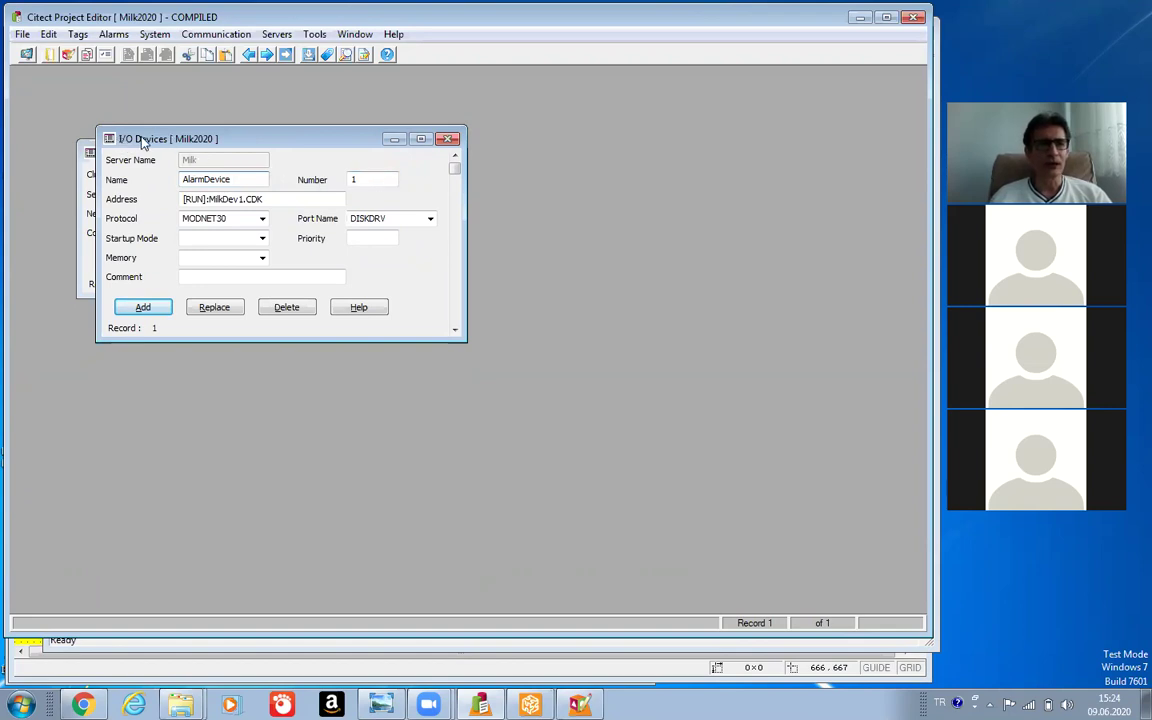
click(364, 180)
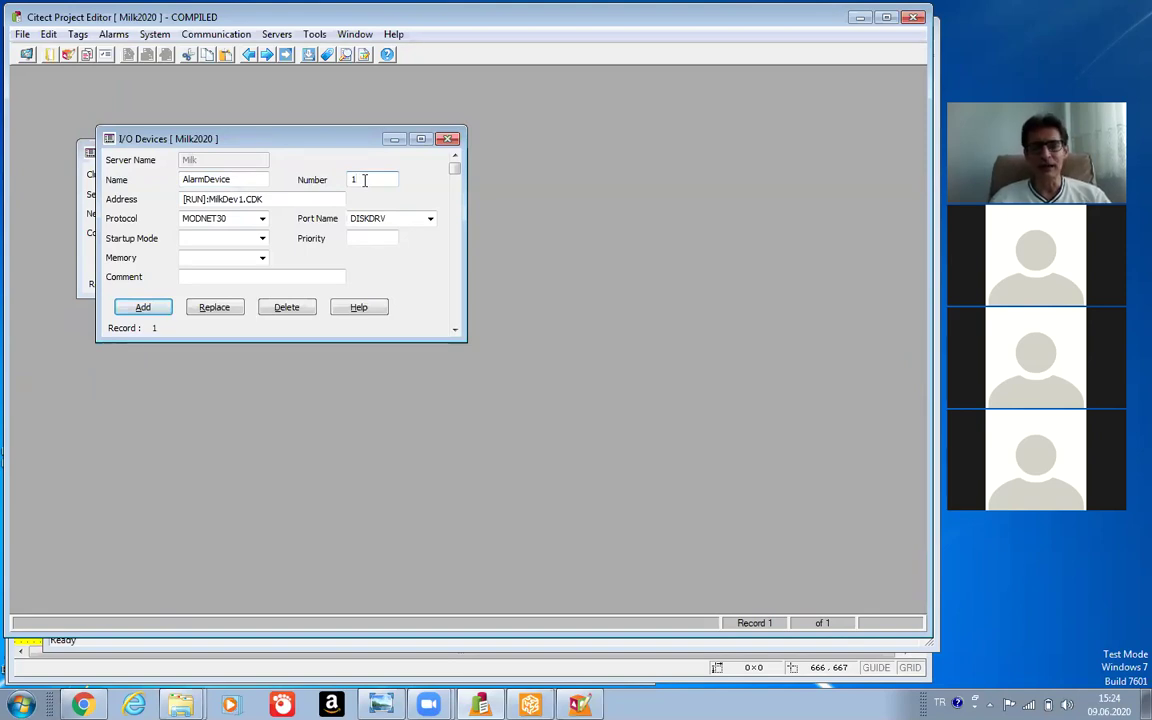
text(2)
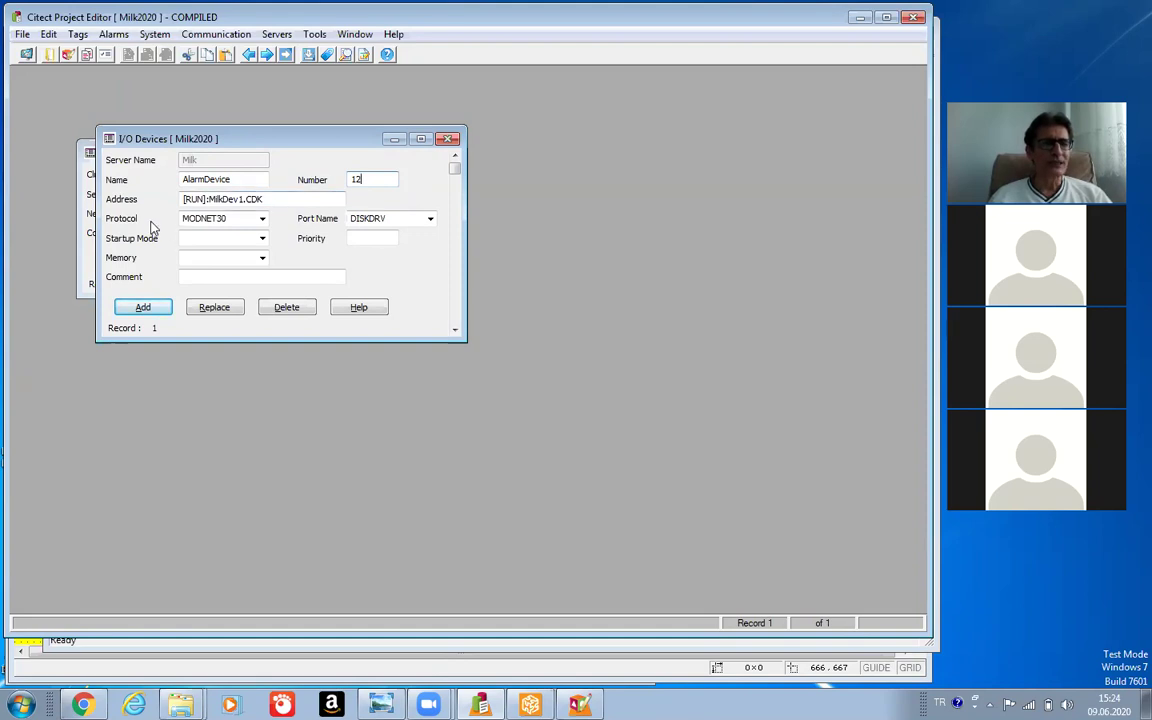
Set the protocol of the AlarmDevice I/O device to GENERIC.
click(262, 220)
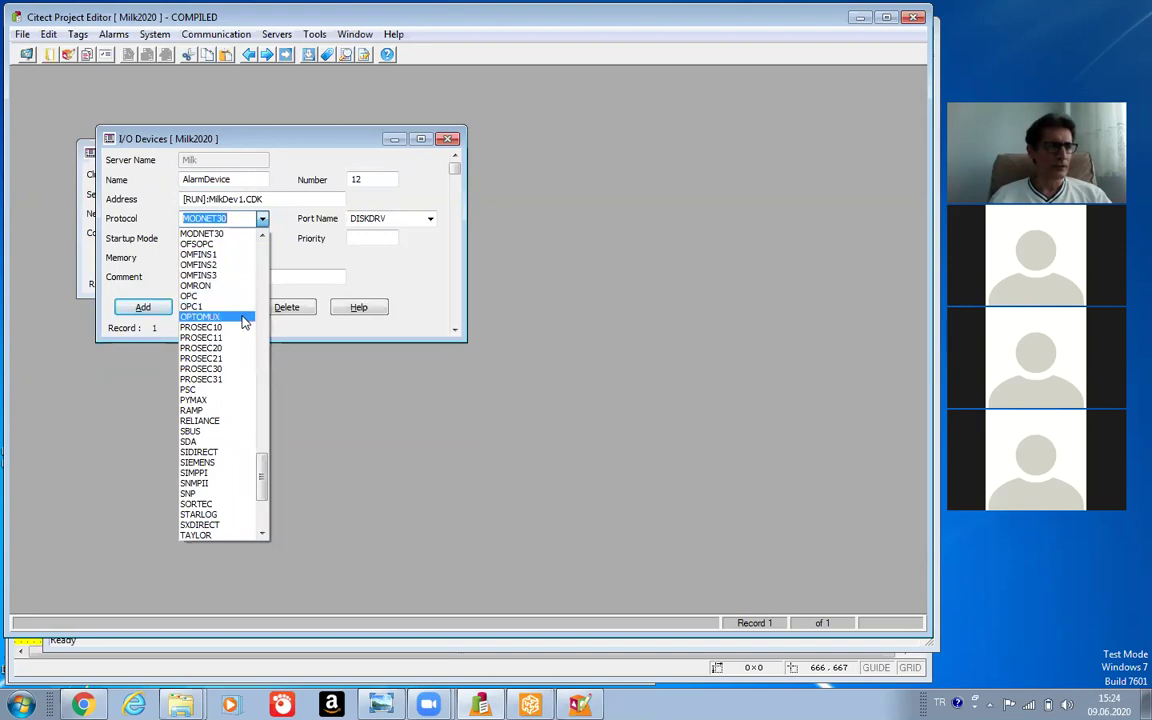
drag(261, 456, 262, 358)
right_click(262, 358)
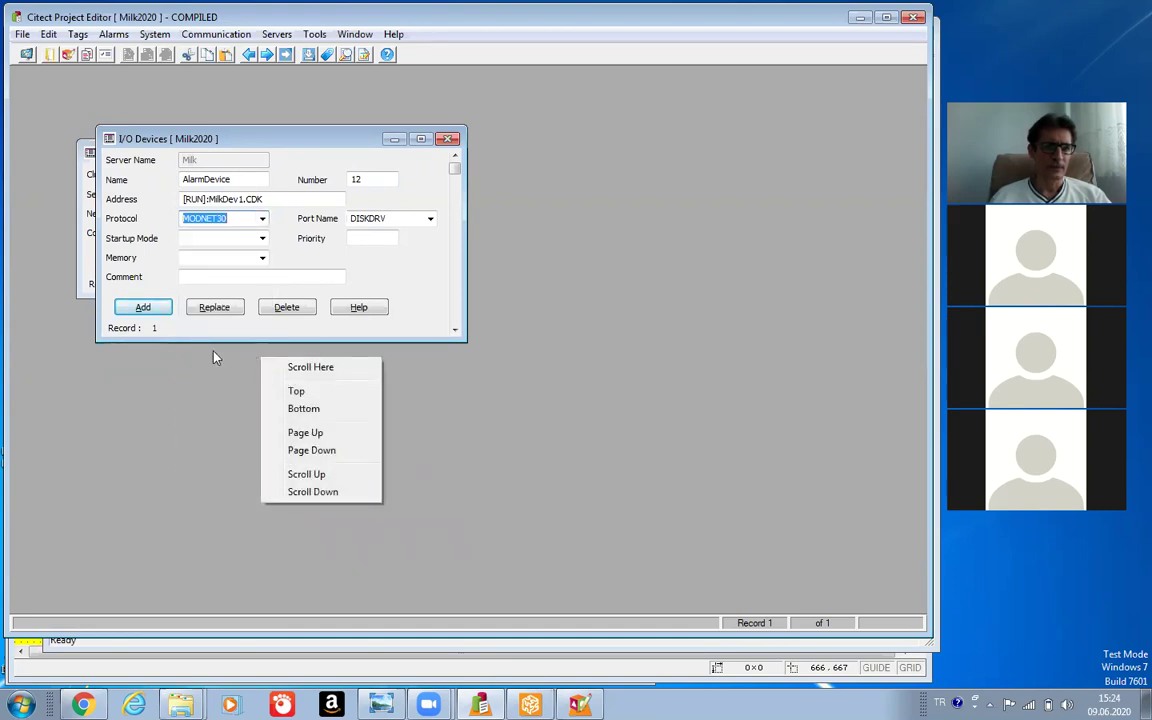
click(211, 406)
click(261, 219)
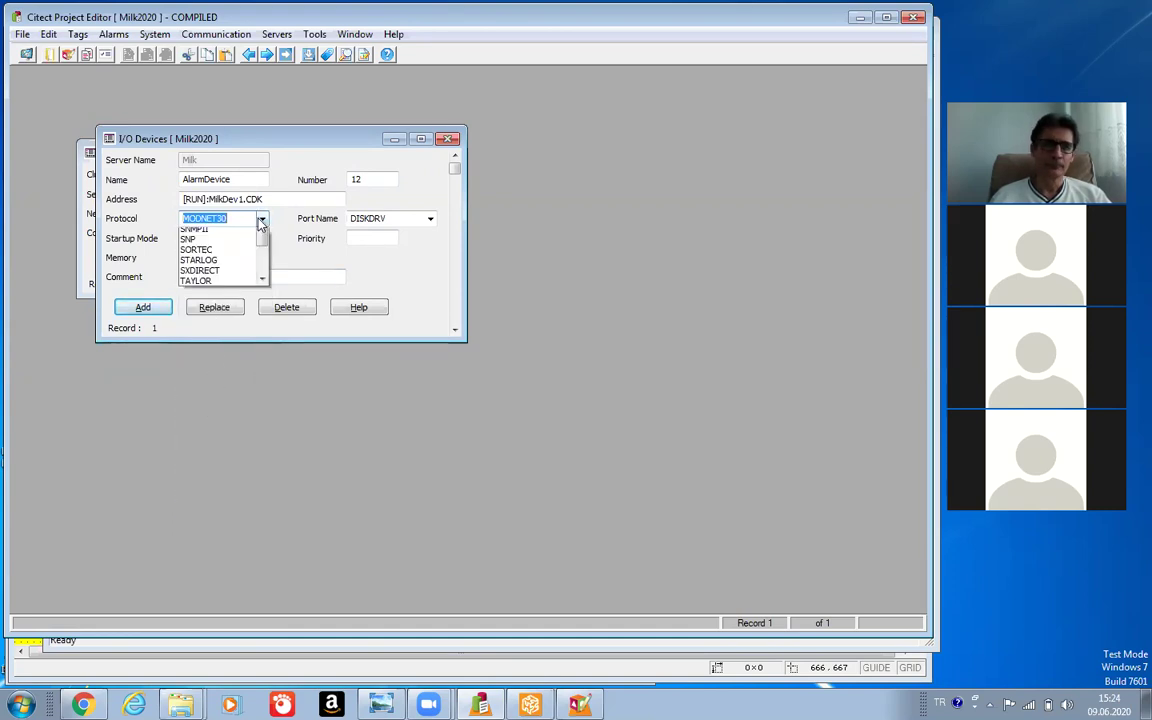
scroll(238, 240, up, 9)
scroll(266, 272, up, 10)
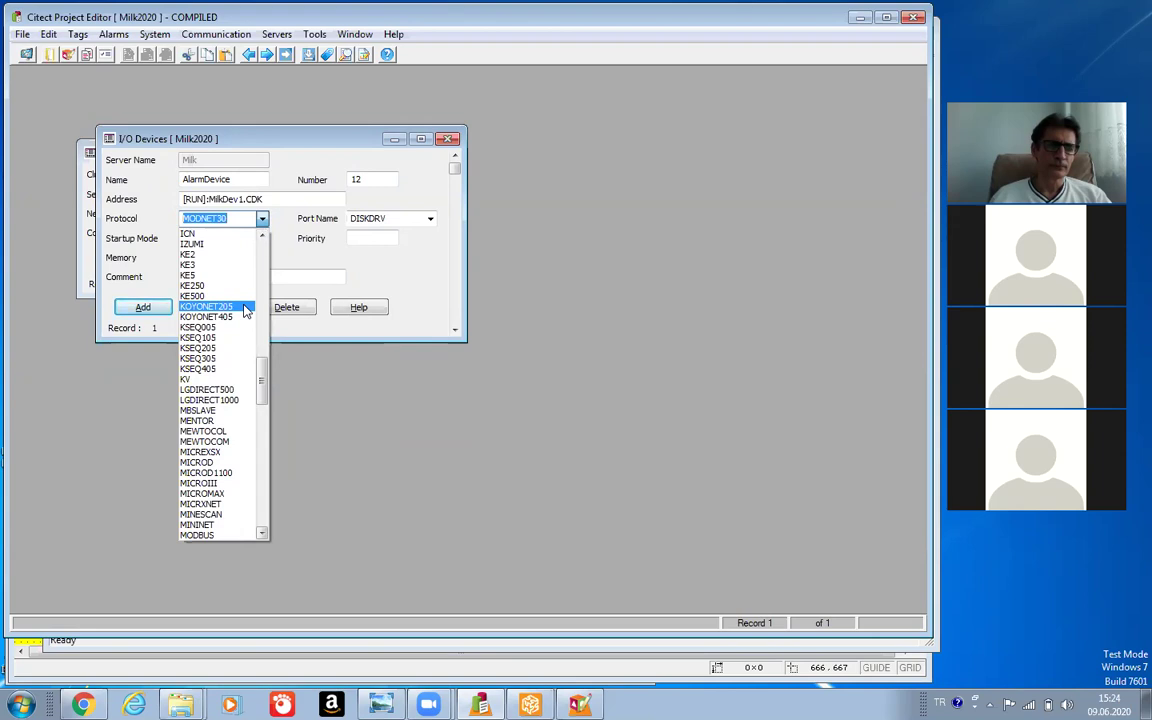
scroll(265, 289, up, 10)
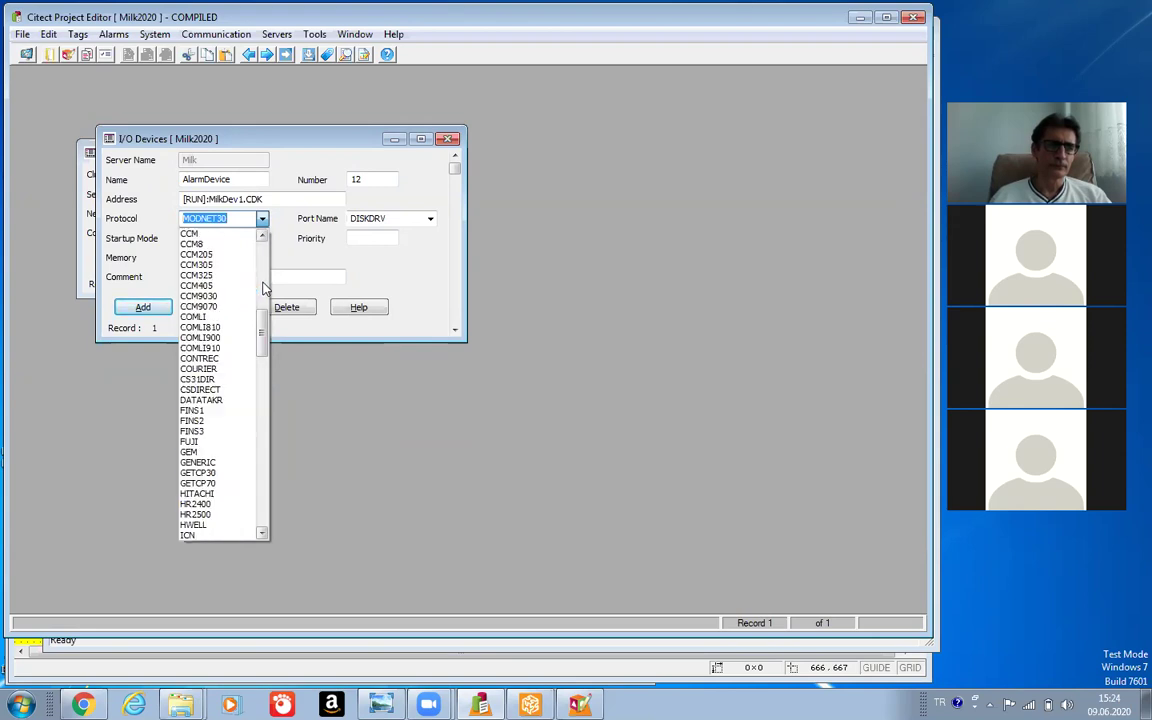
click(222, 463)
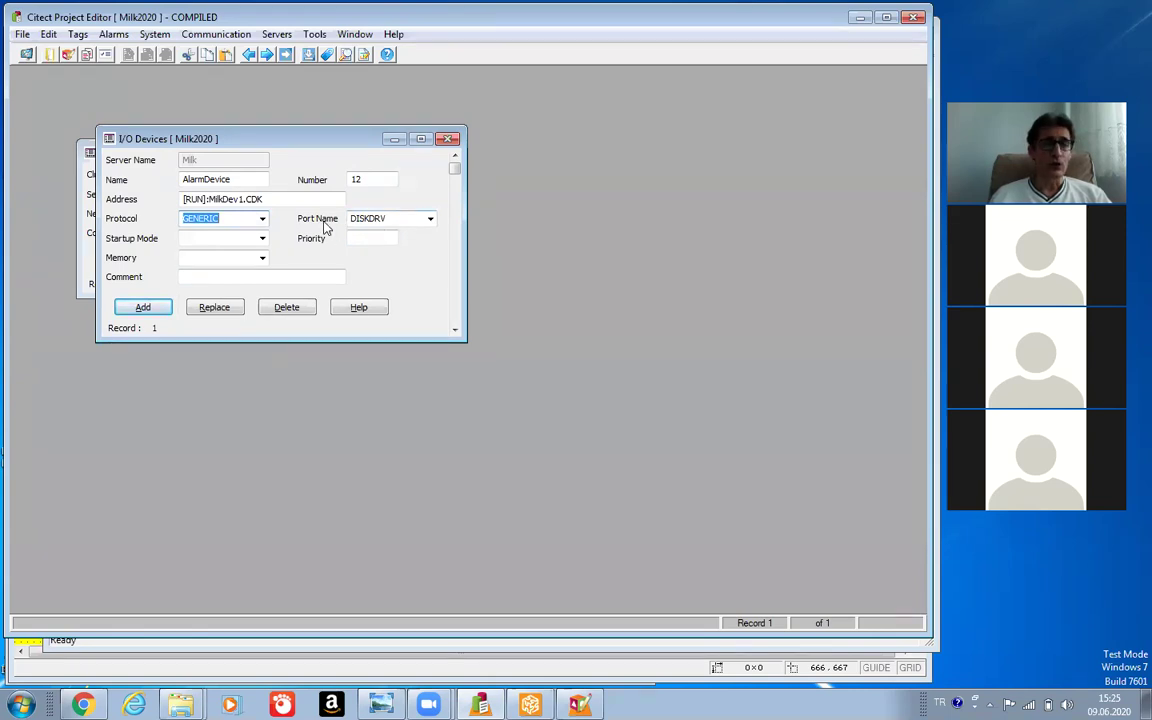
Select the DISKDRV port for AlarmDevice and add it as a new I/O device record.
click(429, 222)
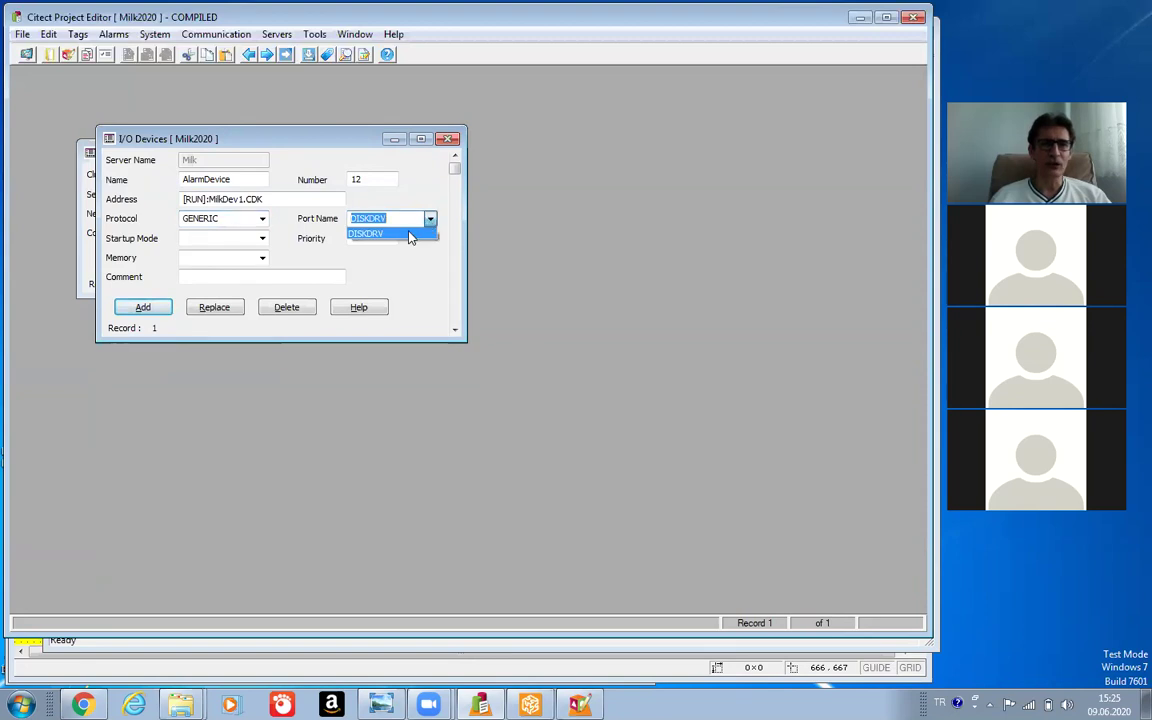
click(408, 232)
key(End)
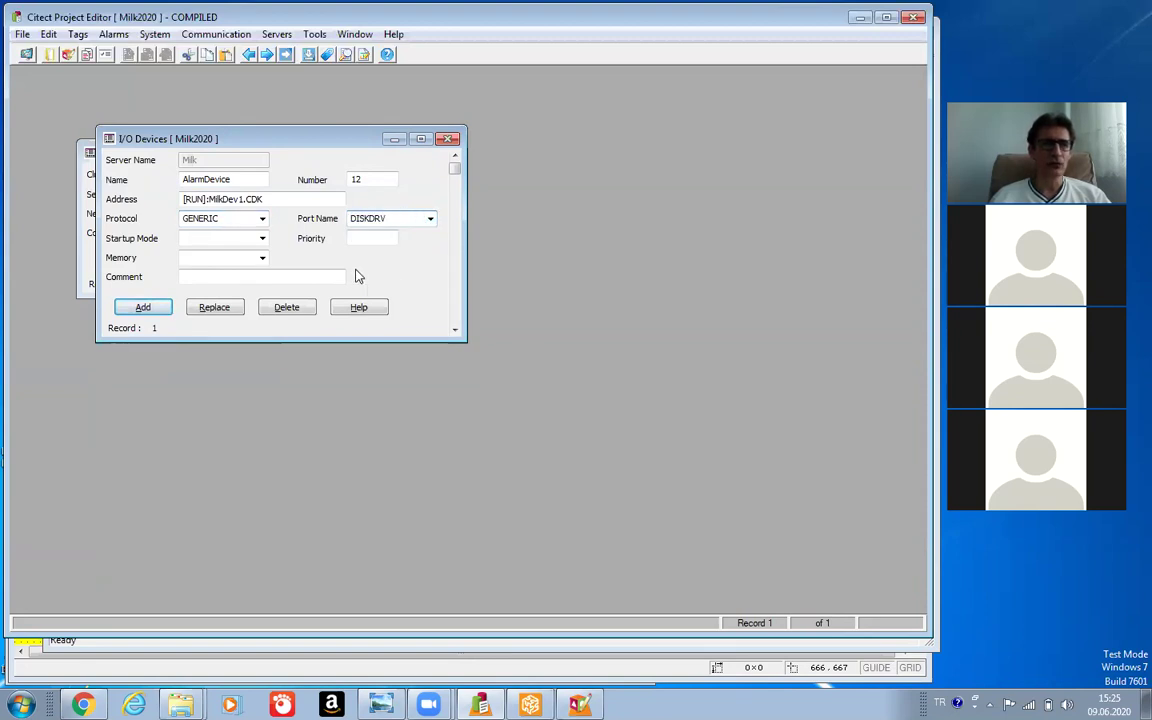
click(145, 308)
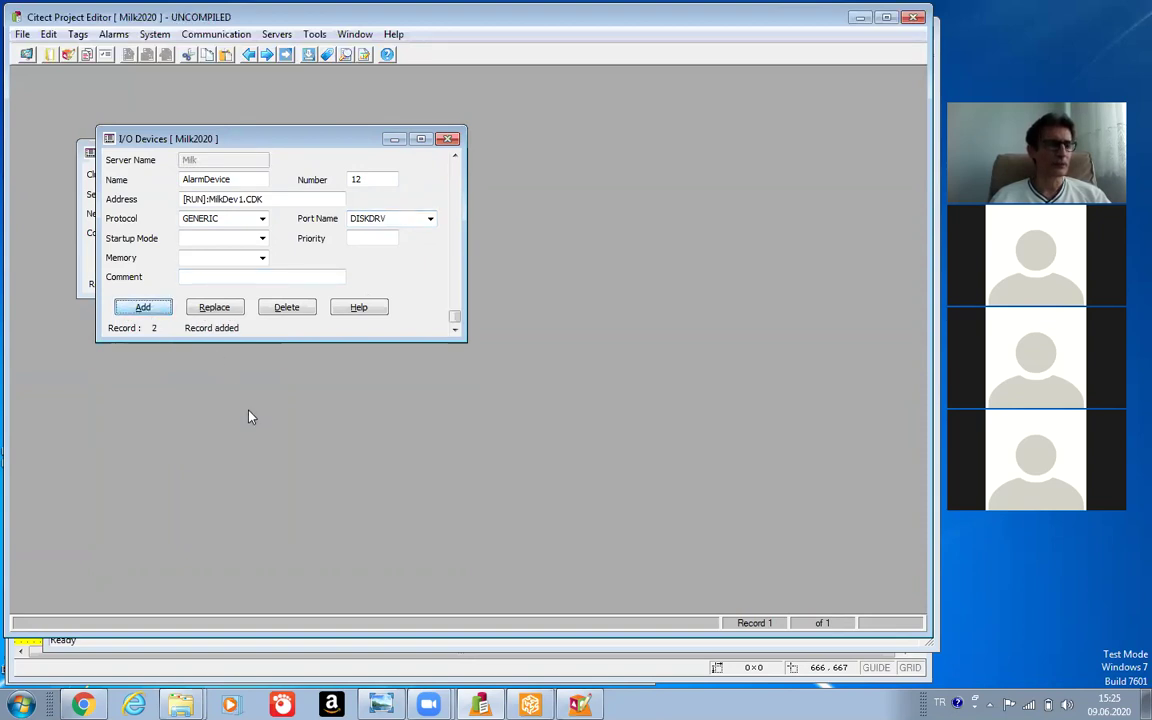
Compile the Milk2020 project with the added AlarmDevice record.
click(22, 34)
click(55, 69)
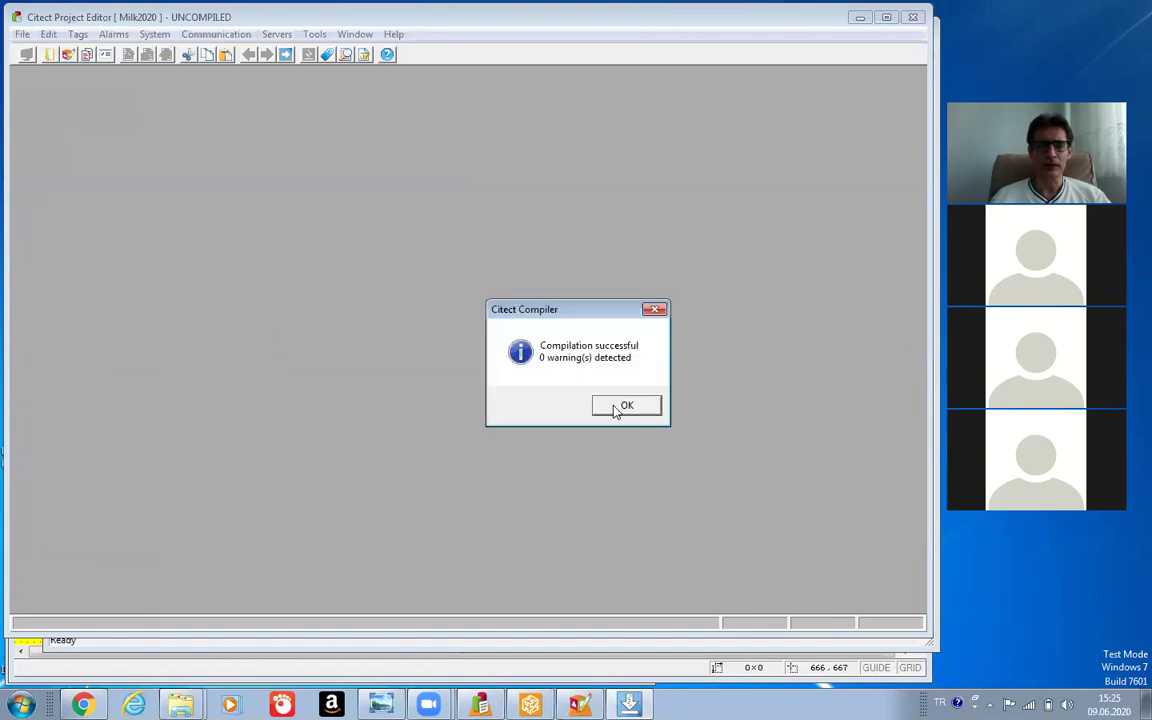
click(618, 405)
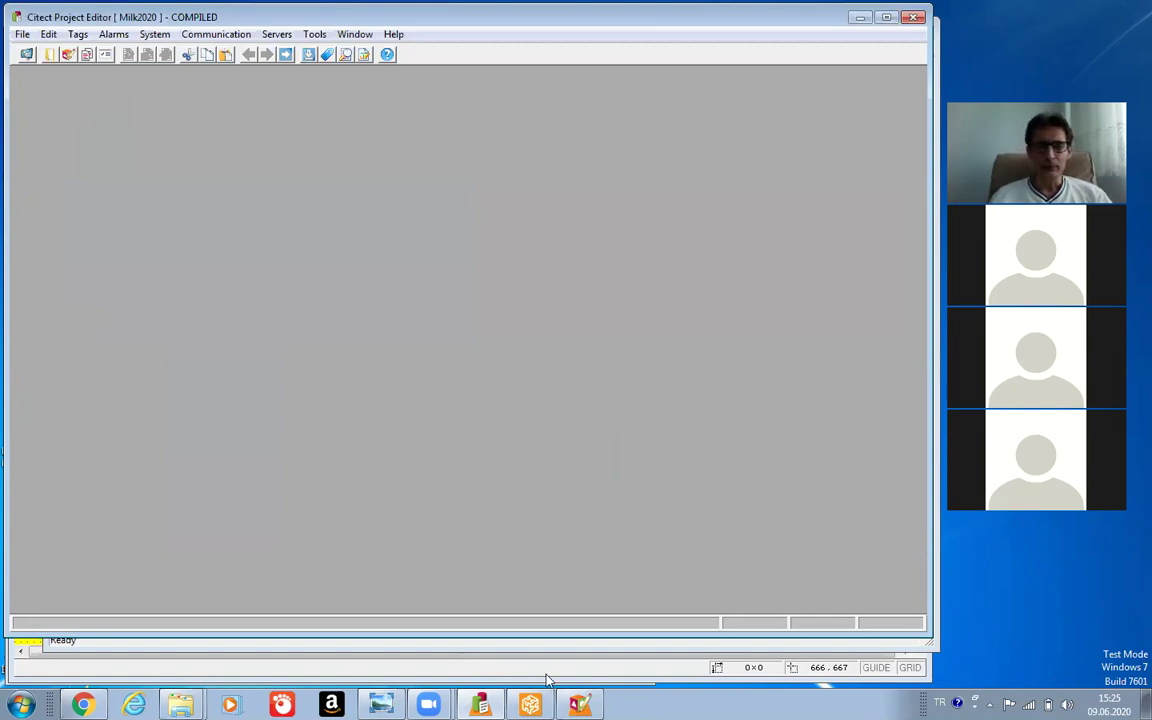
Switch to Citect Graphics Builder and shift the Holding Tube Temp. gauge slightly upward on the Past page.
click(530, 705)
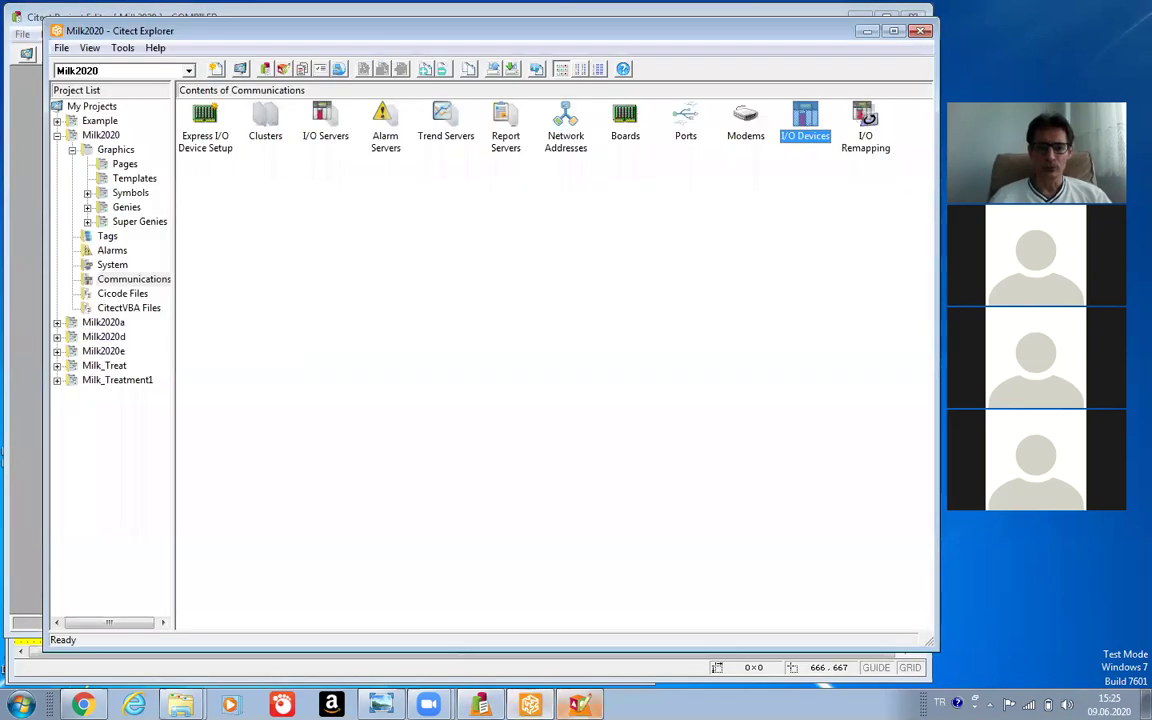
click(579, 705)
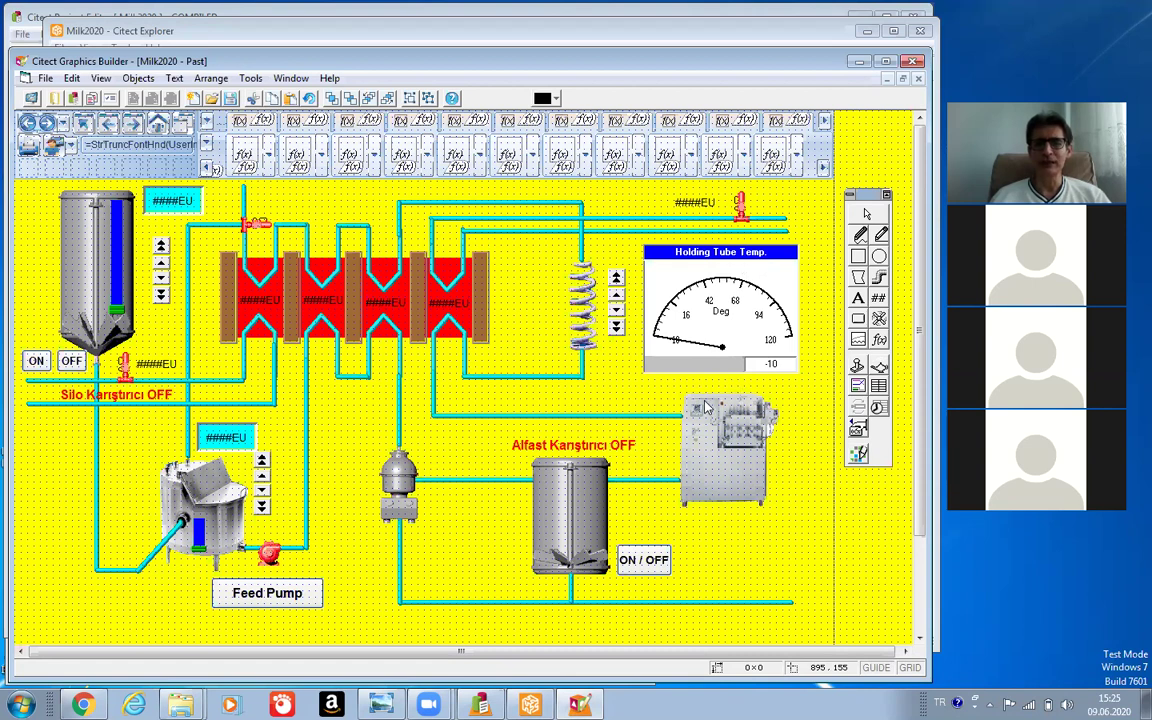
drag(714, 258, 714, 250)
click(672, 392)
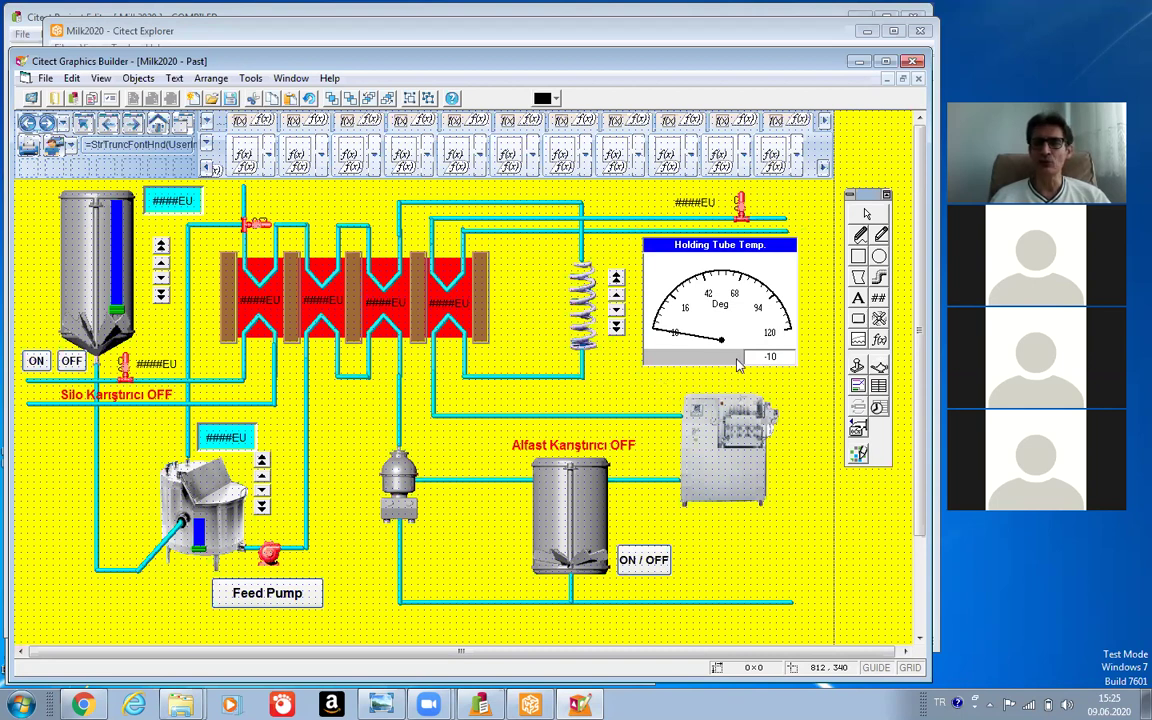
Place the text "Normal" just below the Holding Tube Temp. gauge and open its properties clear of the label.
click(860, 299)
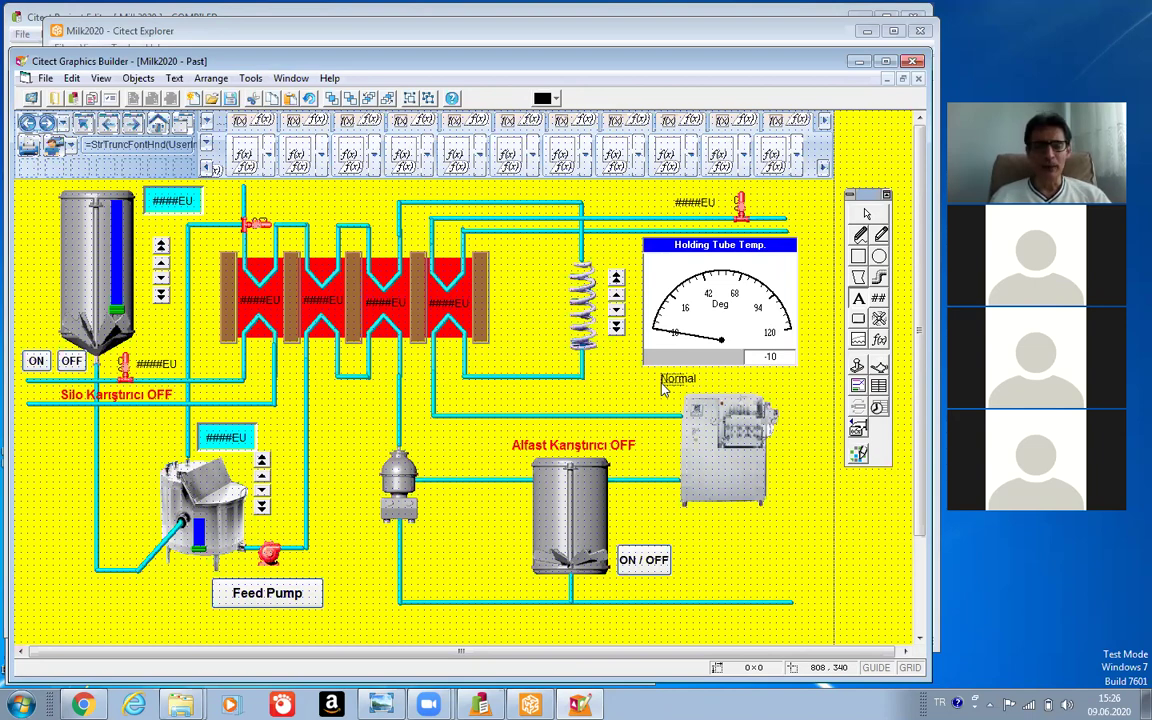
double_click(661, 383)
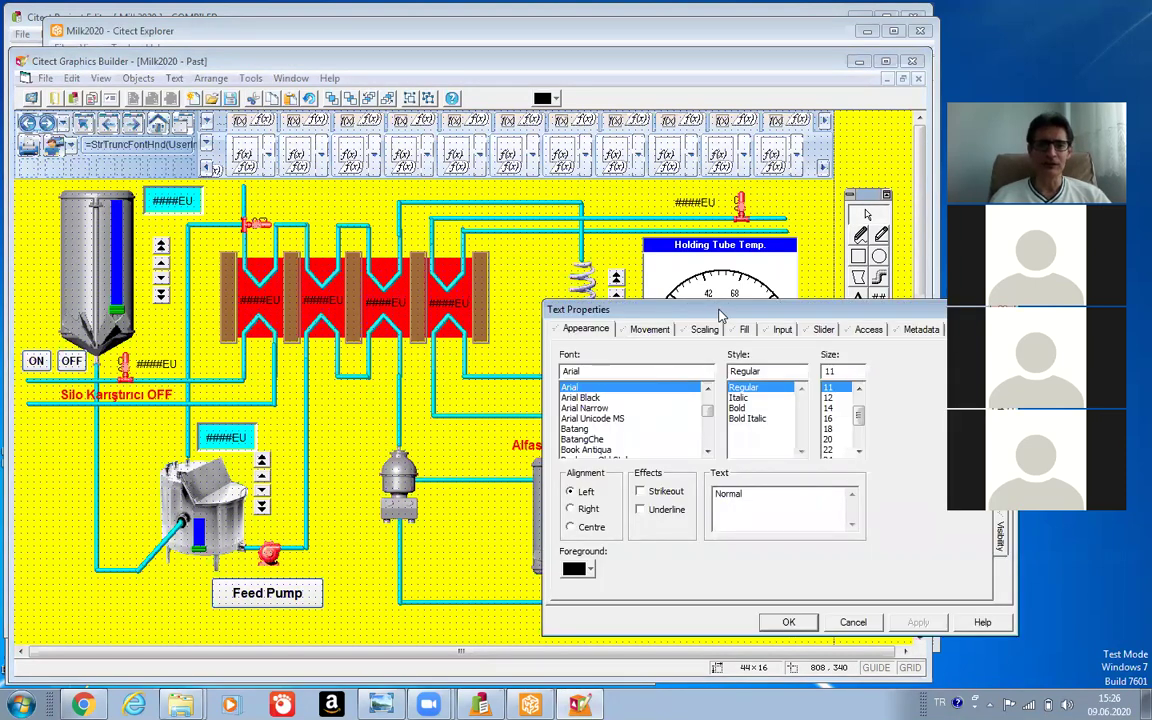
drag(720, 316, 312, 229)
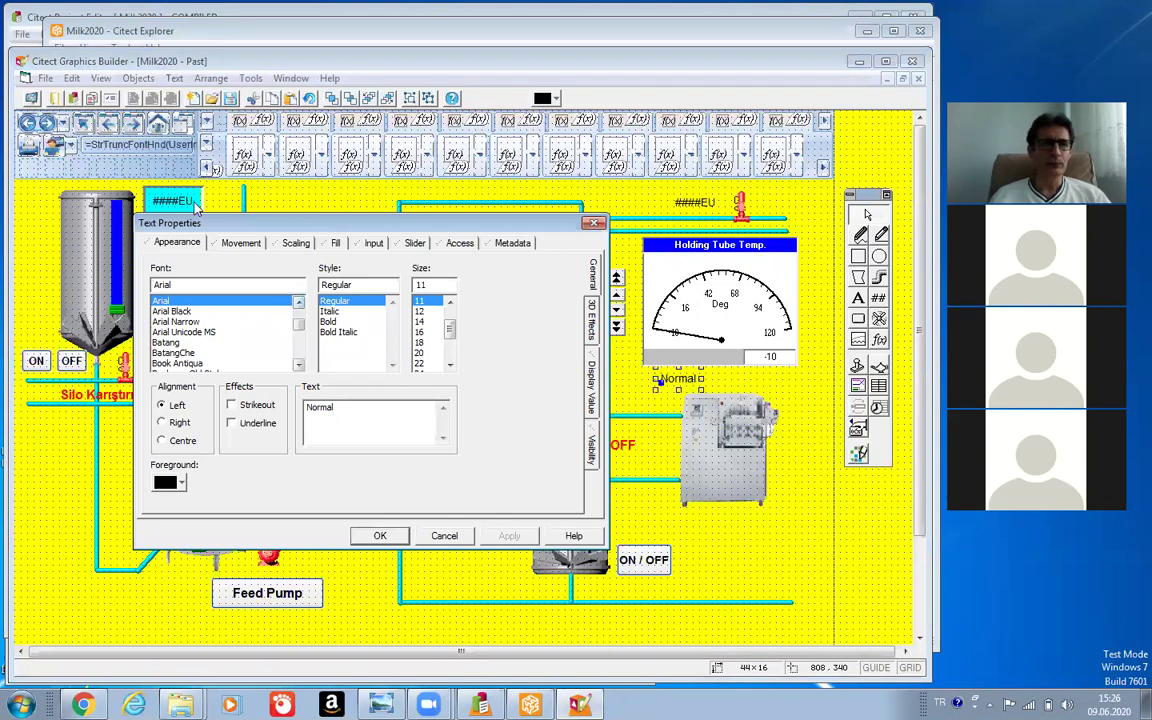
Change the label to "Normal Sıcaklık" in centred bold 12-point Arial and centre it beneath the gauge.
click(328, 321)
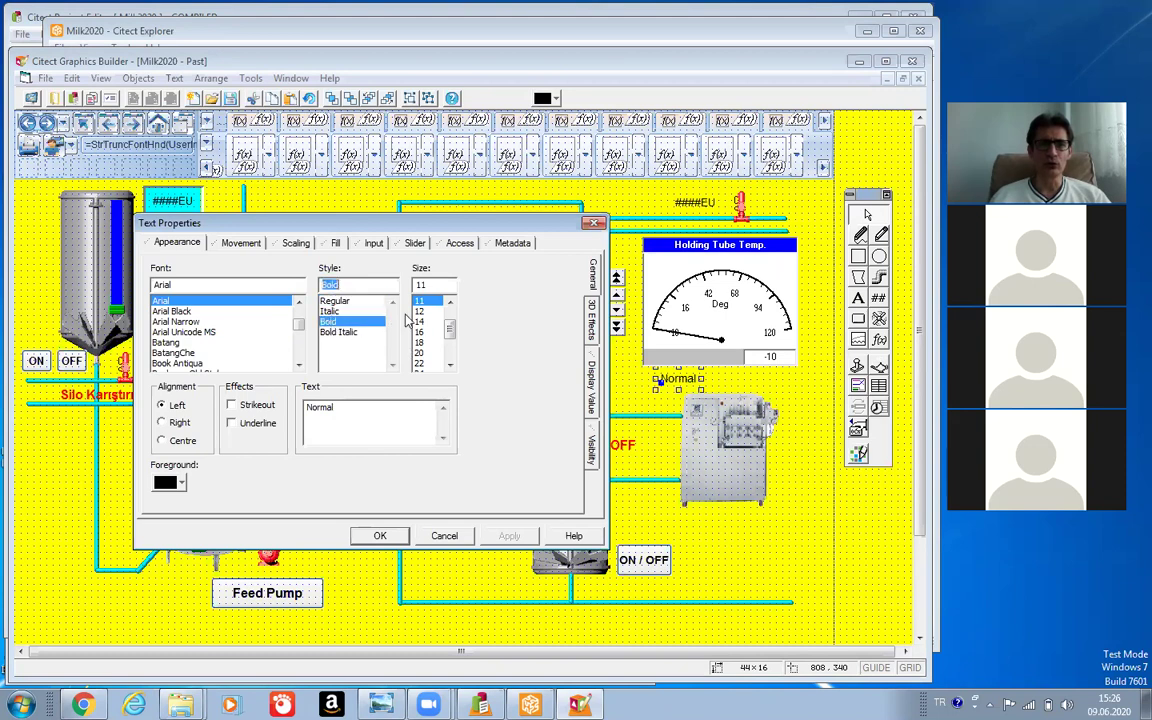
click(426, 312)
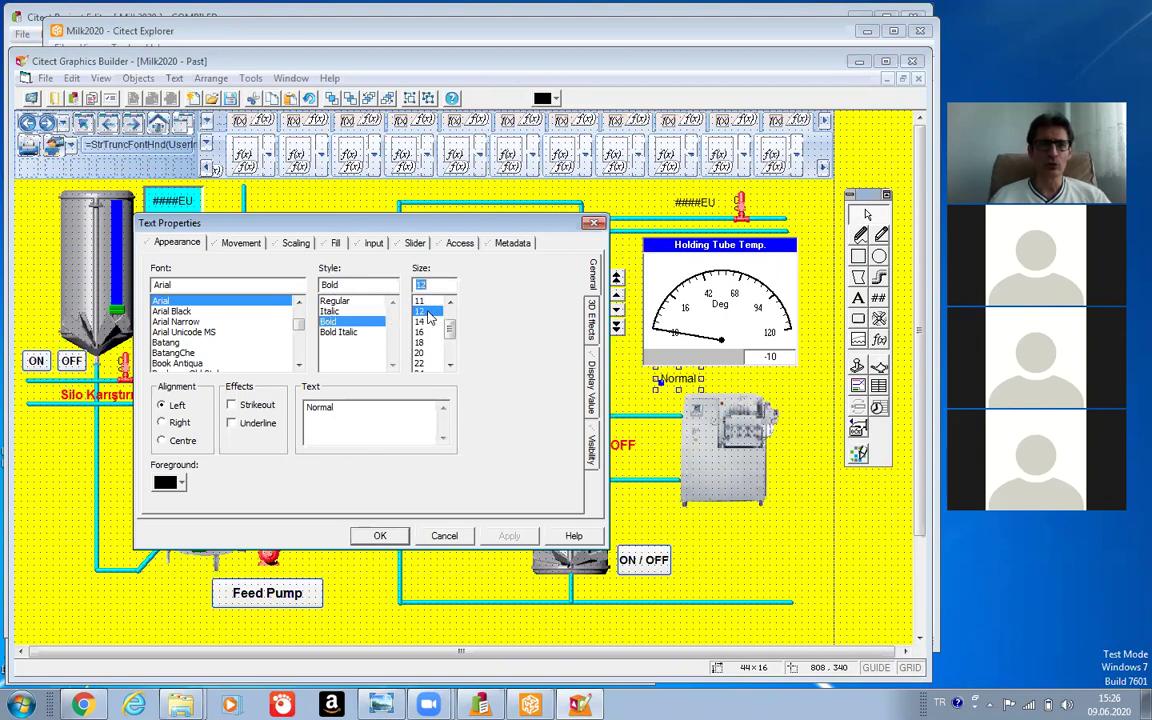
click(354, 405)
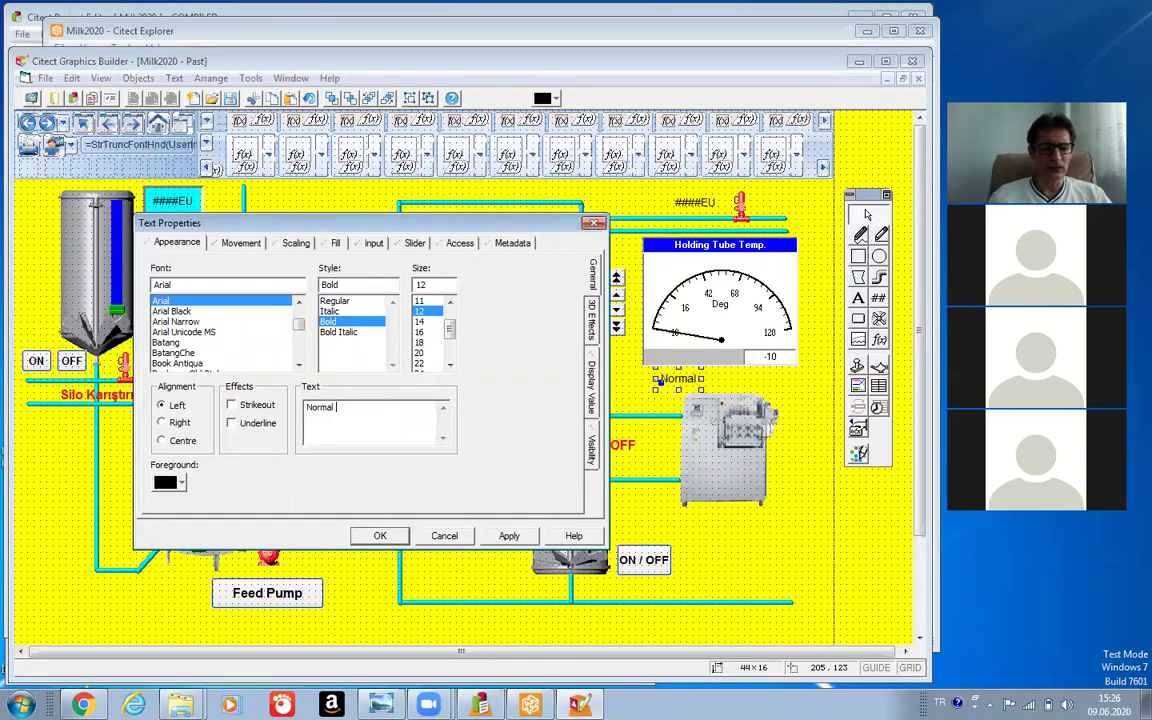
text(Sicaklik)
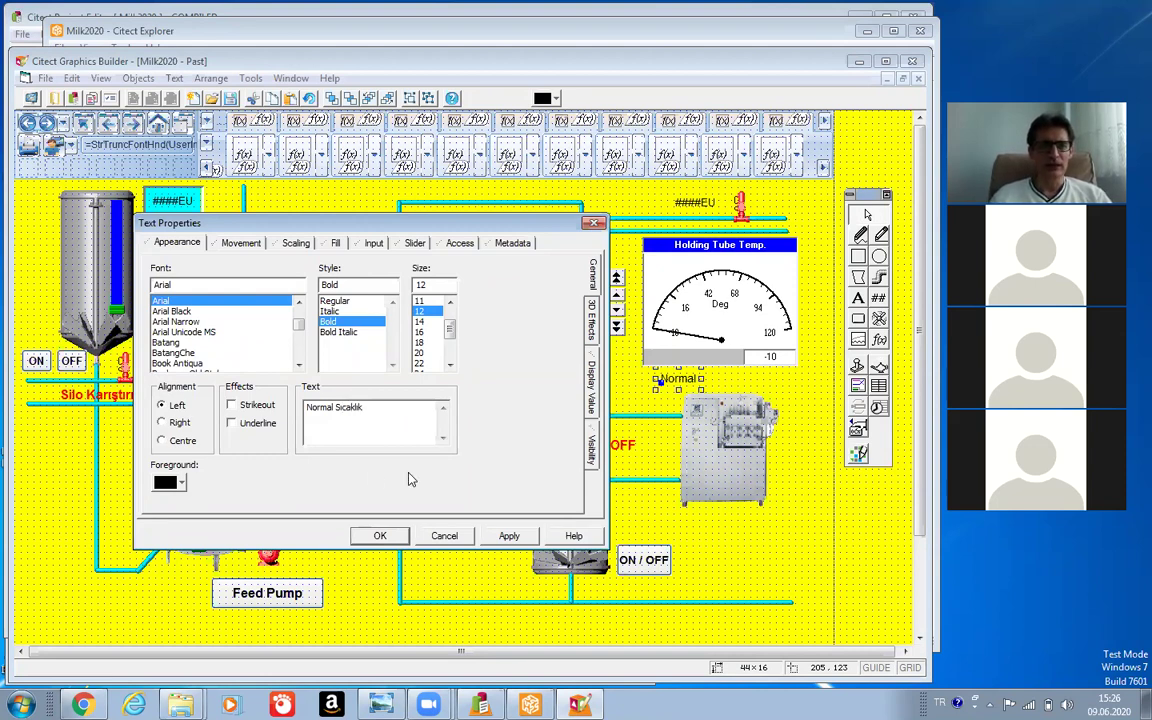
click(163, 441)
click(504, 538)
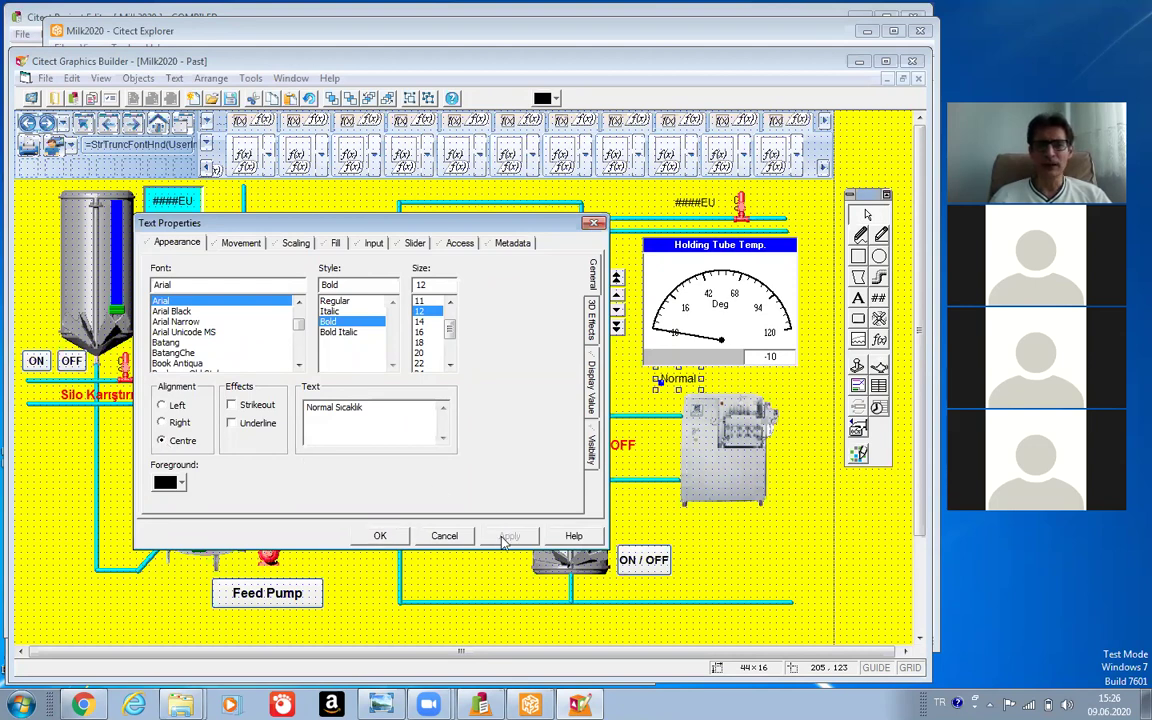
click(655, 383)
drag(655, 383, 692, 381)
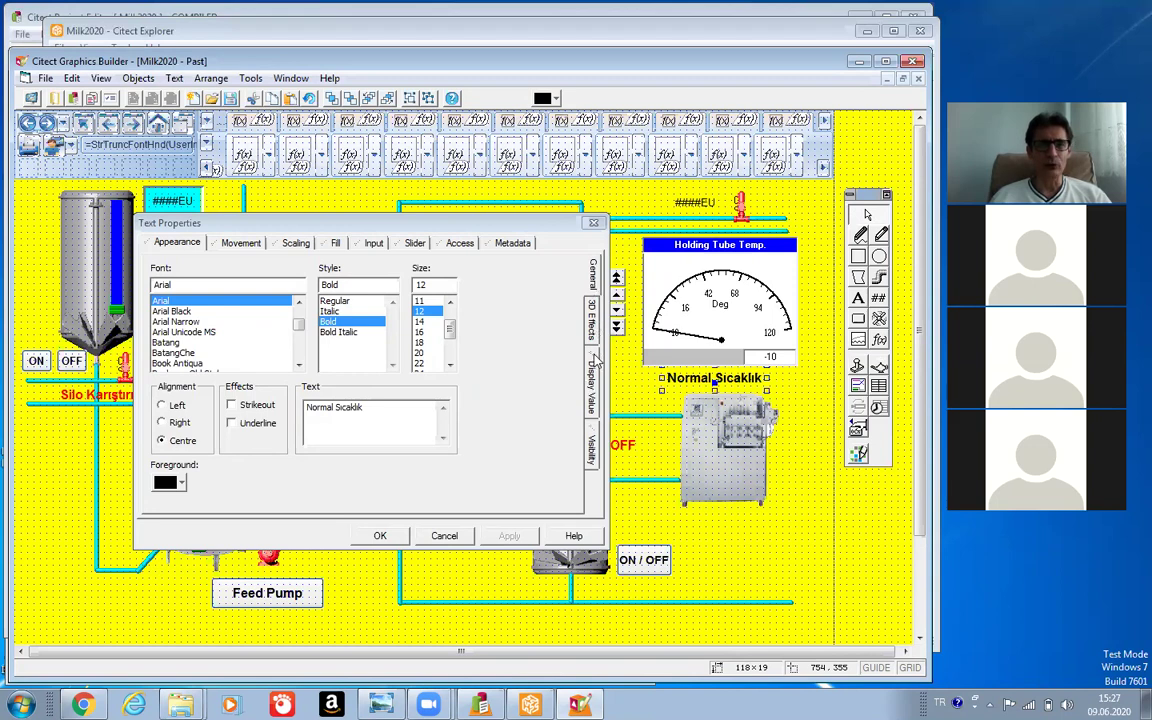
Make the label's display value multi-state and enter HTA.H OR HTA.HH as condition A.
click(592, 390)
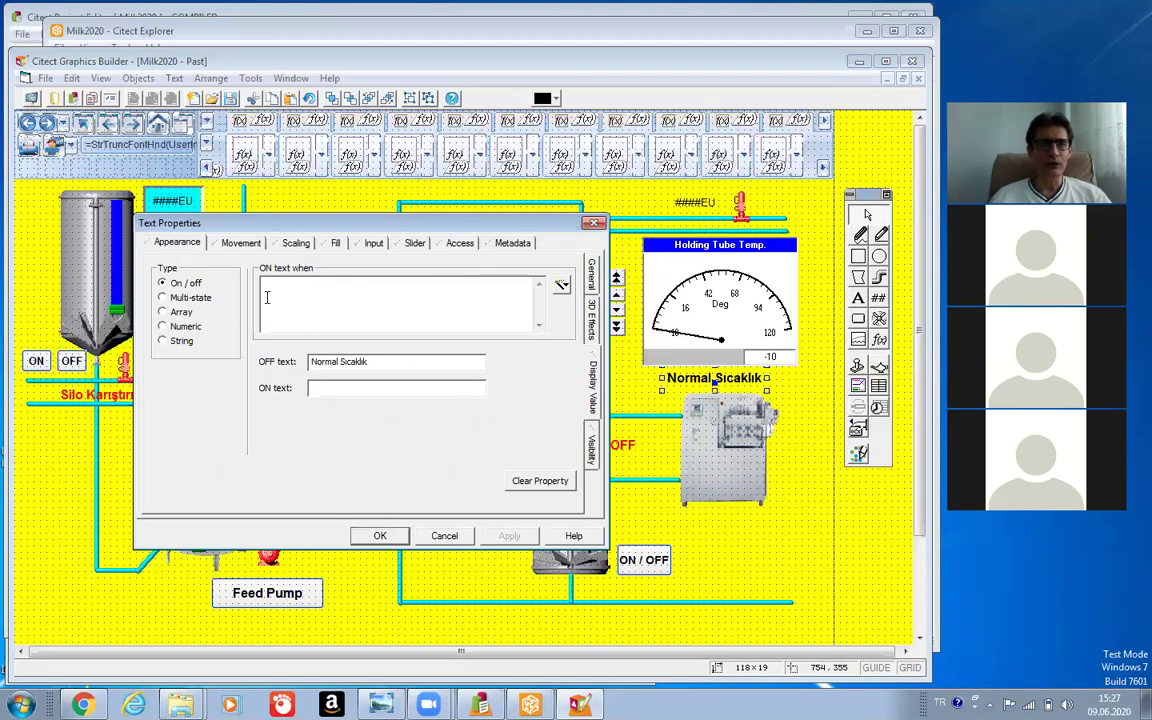
click(164, 299)
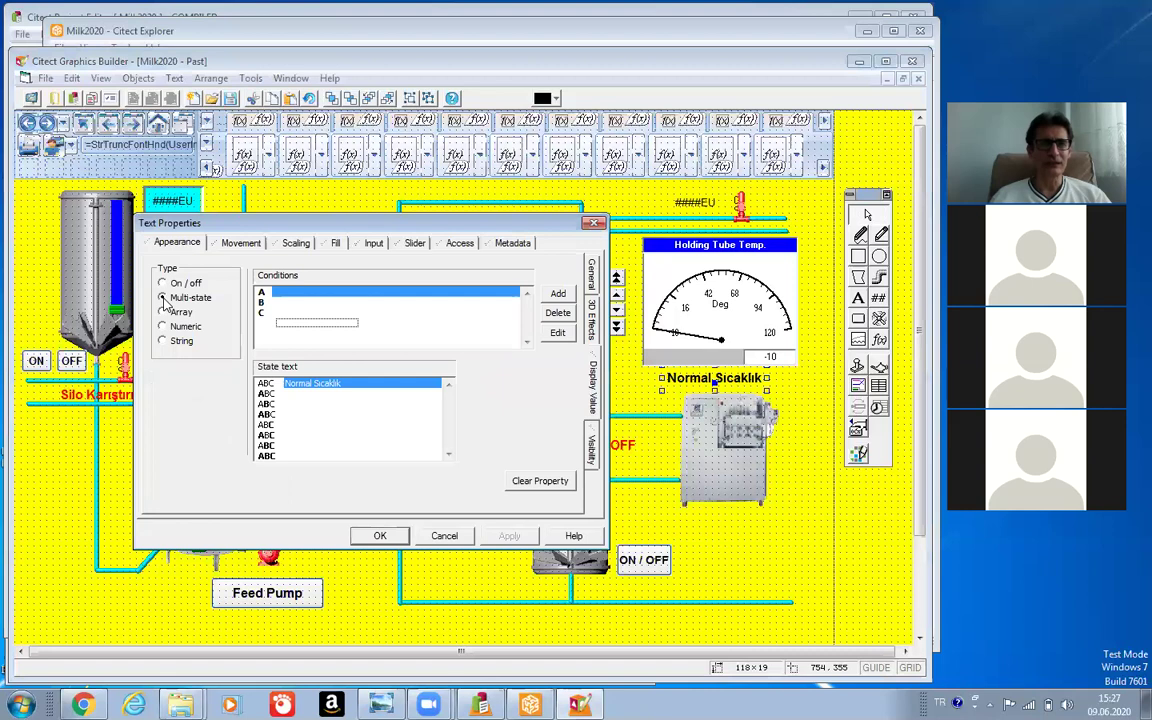
click(310, 295)
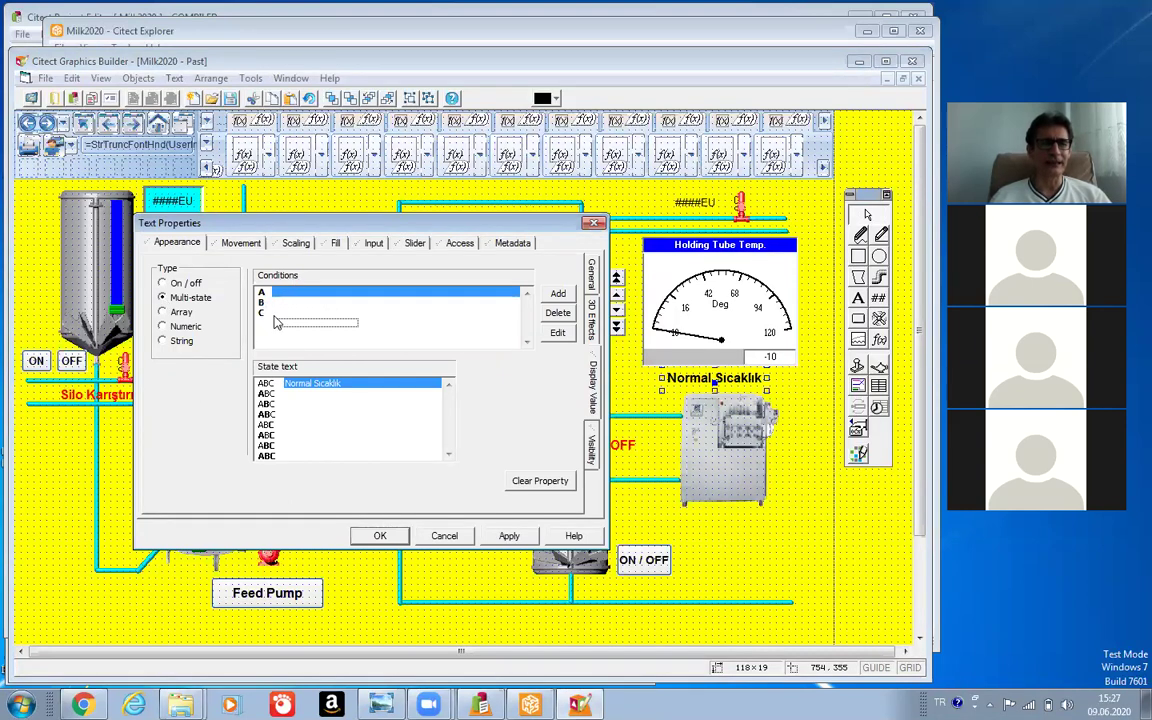
click(288, 293)
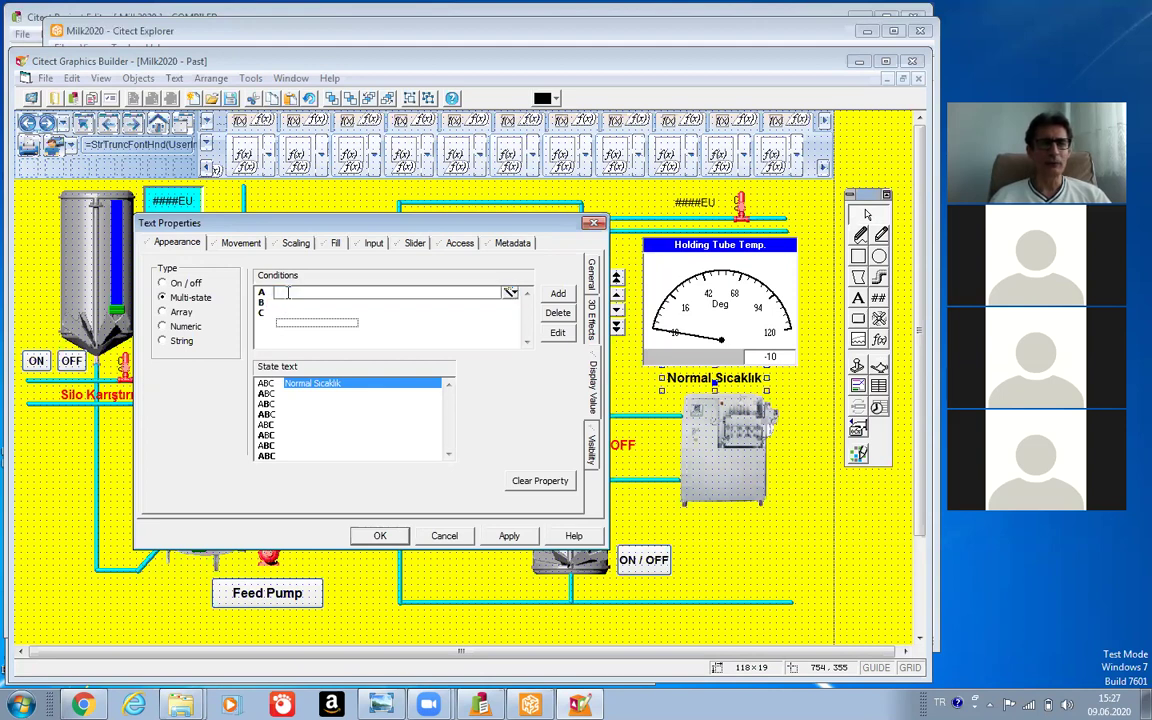
text(HT)
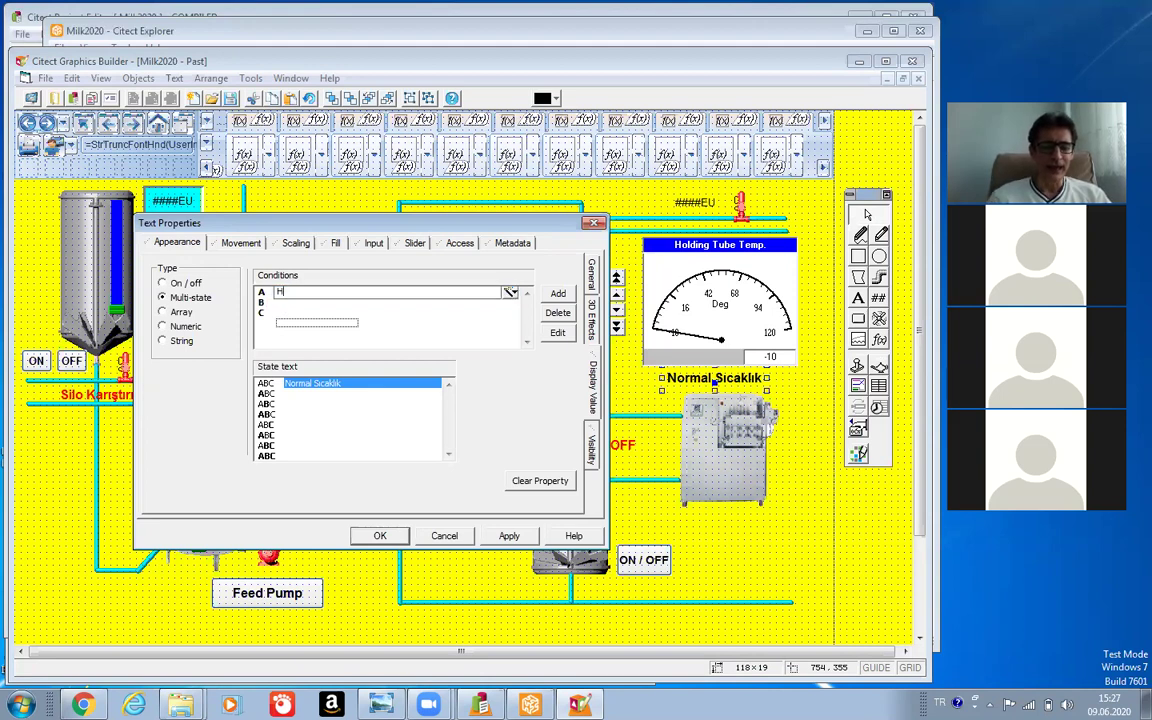
text(A)
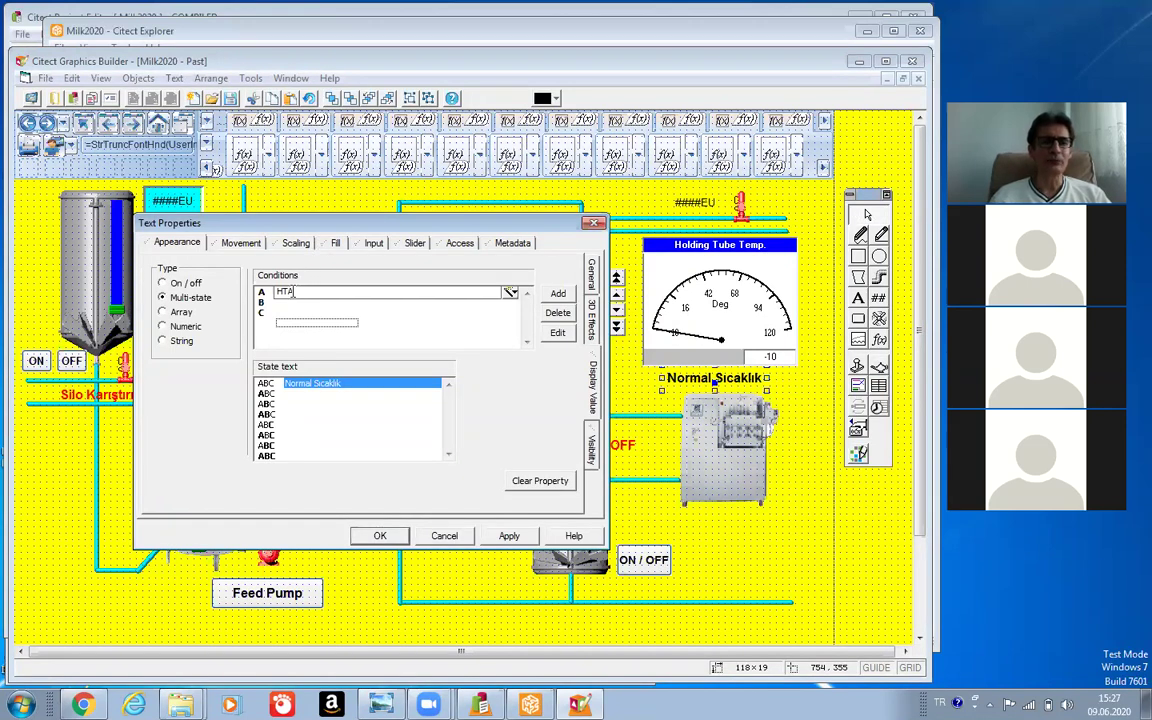
text(.)
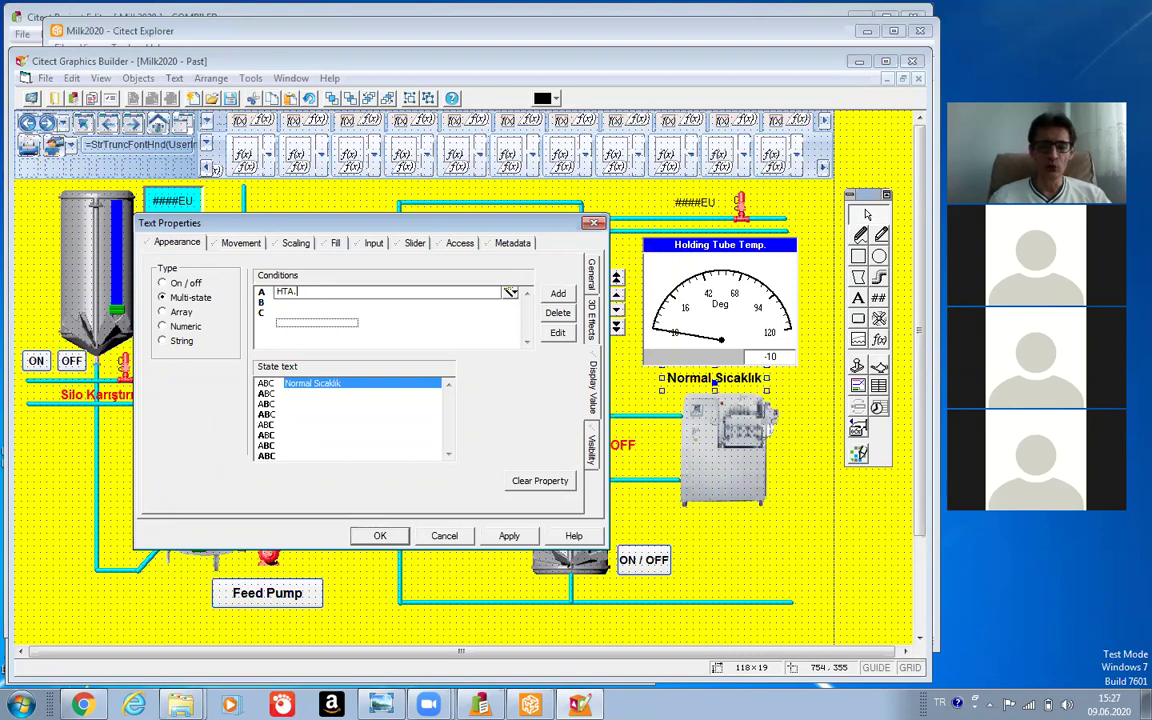
text(H)
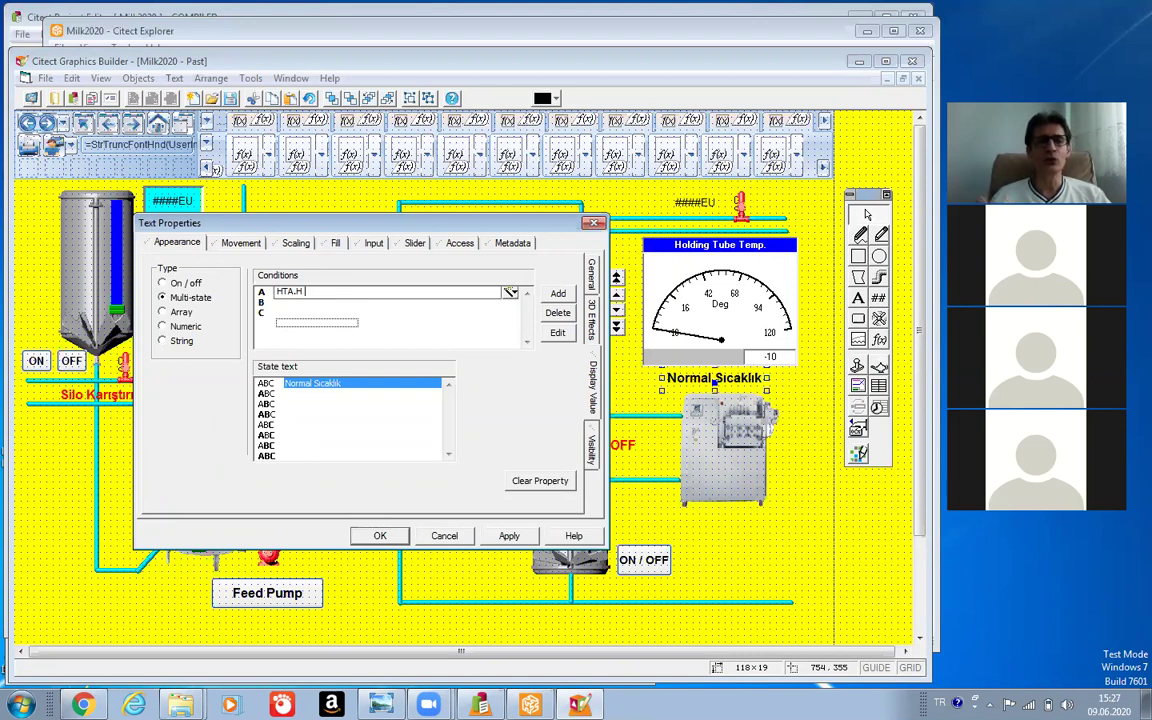
text(OR)
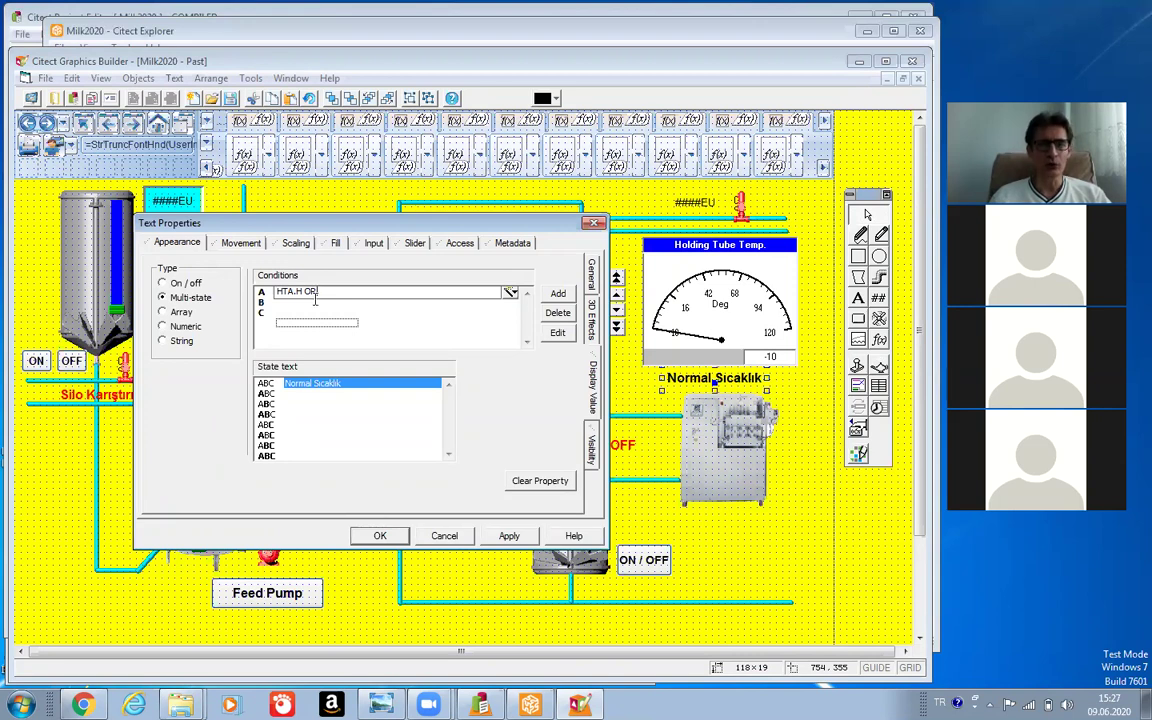
text(HTA)
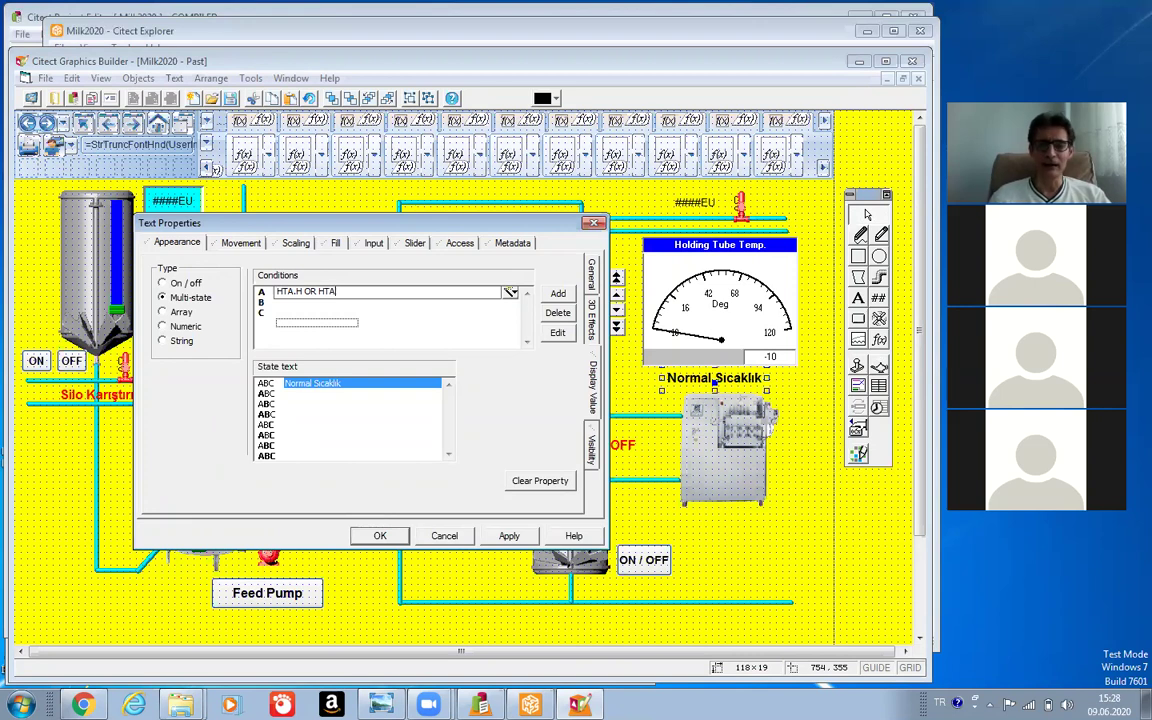
text(.HH)
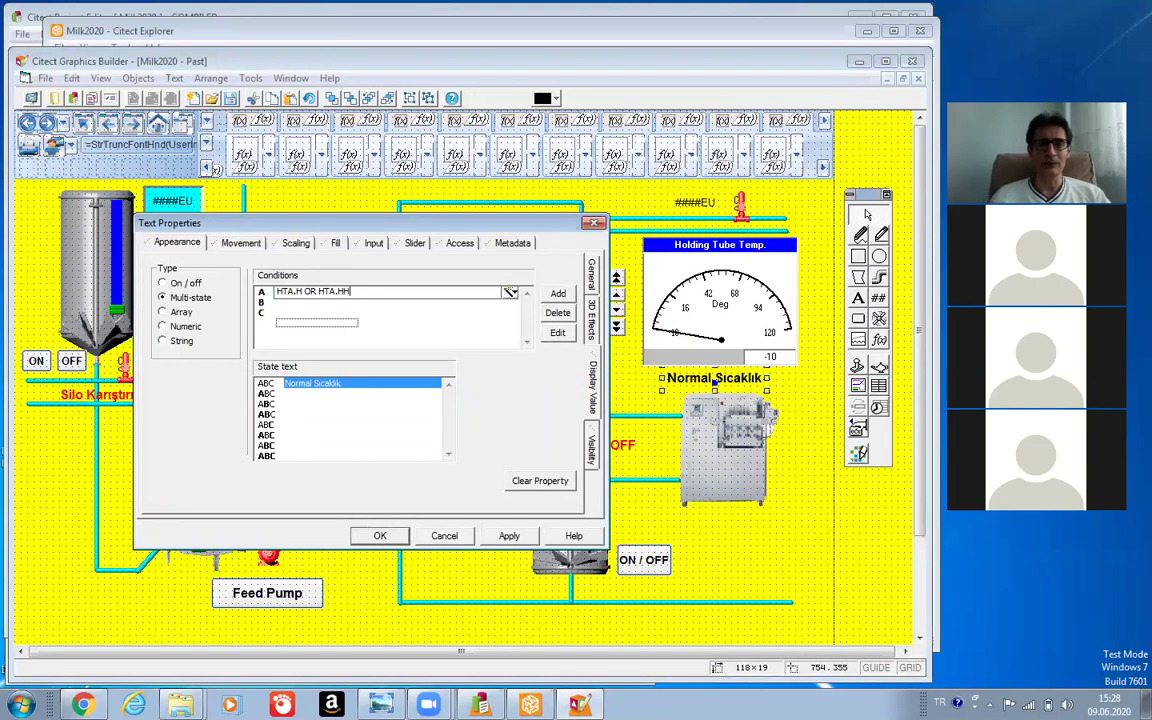
Copy the whole condition A expression to the clipboard.
key(shift+Left)
key(shift+Left)
key(shift+Left)
key(shift+Left)
key(shift+Left)
key(shift+Left)
key(shift+Left)
key(shift+Left)
key(shift+Left)
key(shift+Left)
key(shift+Left)
key(shift+Left)
key(shift+Left)
key(shift+Left)
key(shift+Left)
key(ctrl+c)
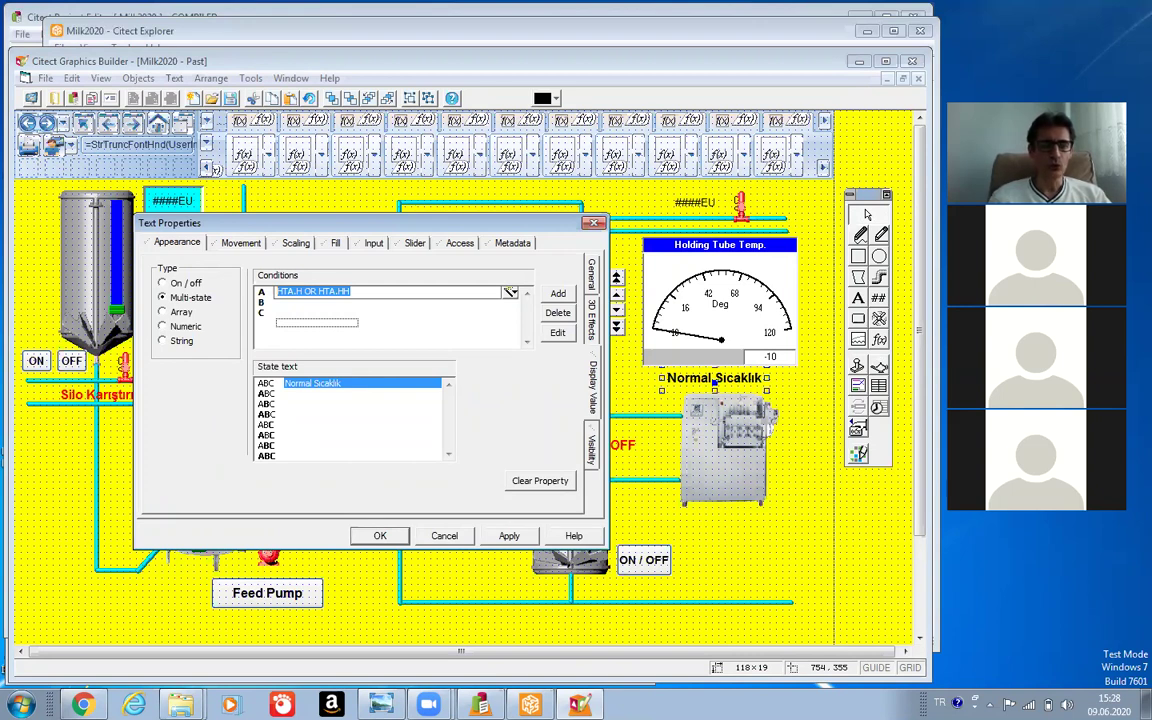
Paste the copied expression into condition B of the label's display value and change it to HTA.L OR HTA.LL.
click(281, 291)
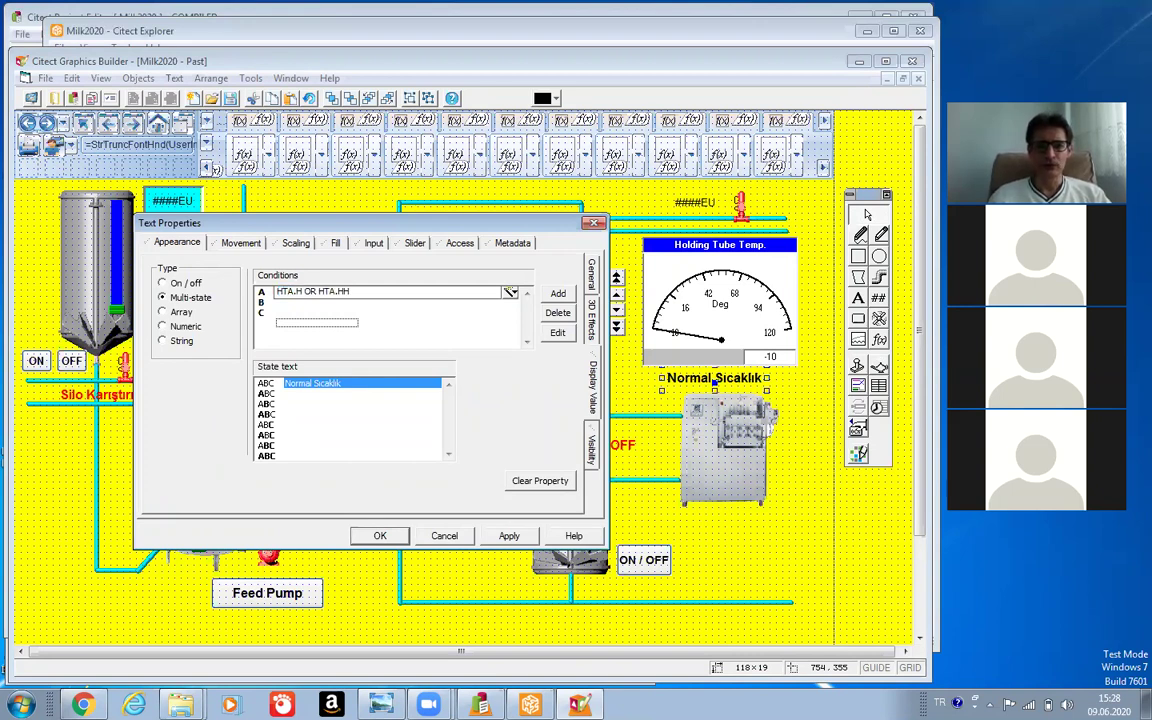
key(Return)
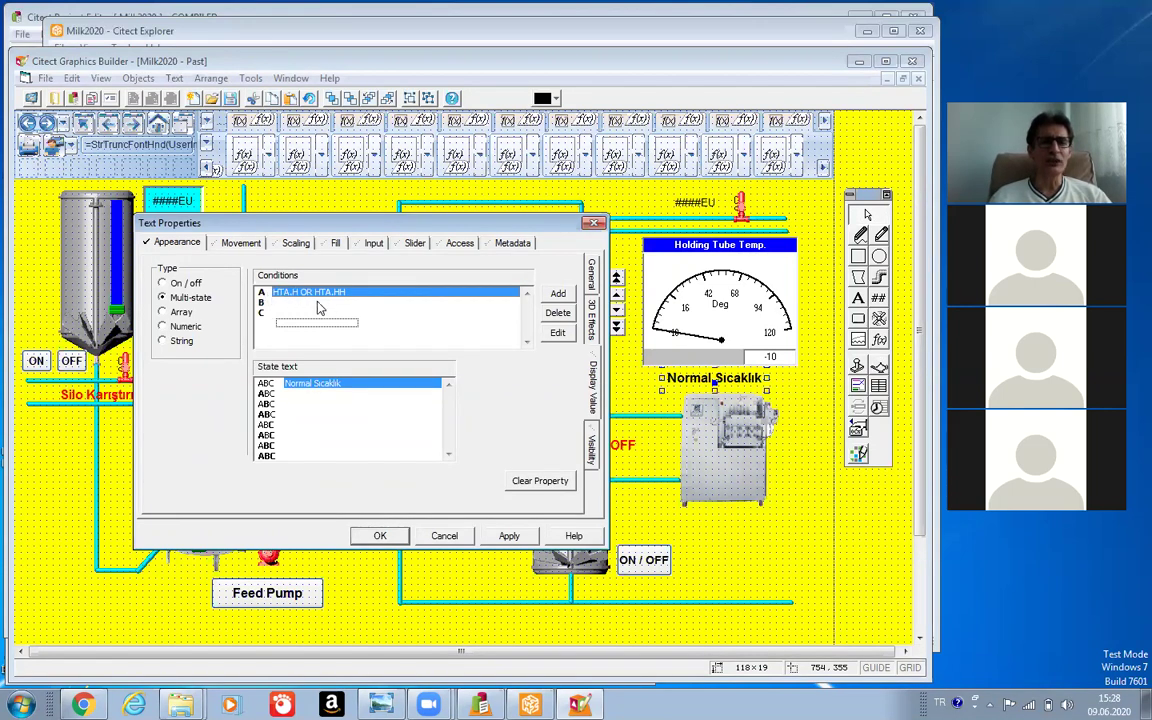
click(302, 303)
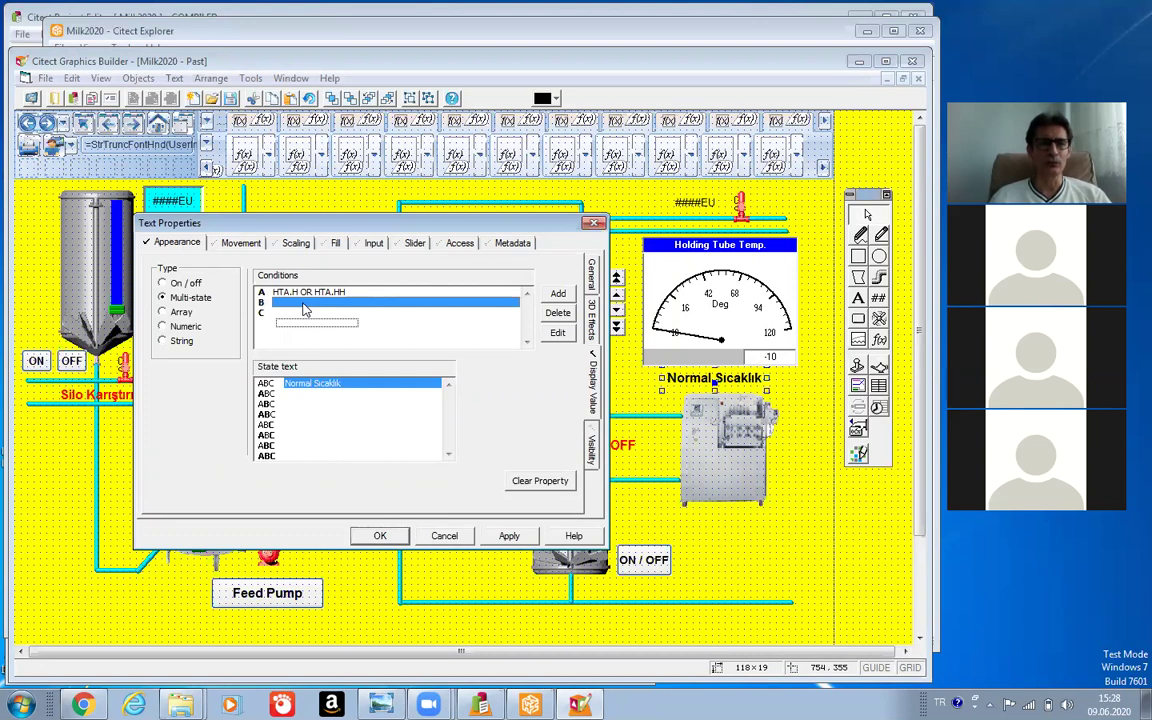
click(303, 304)
key(ctrl+v)
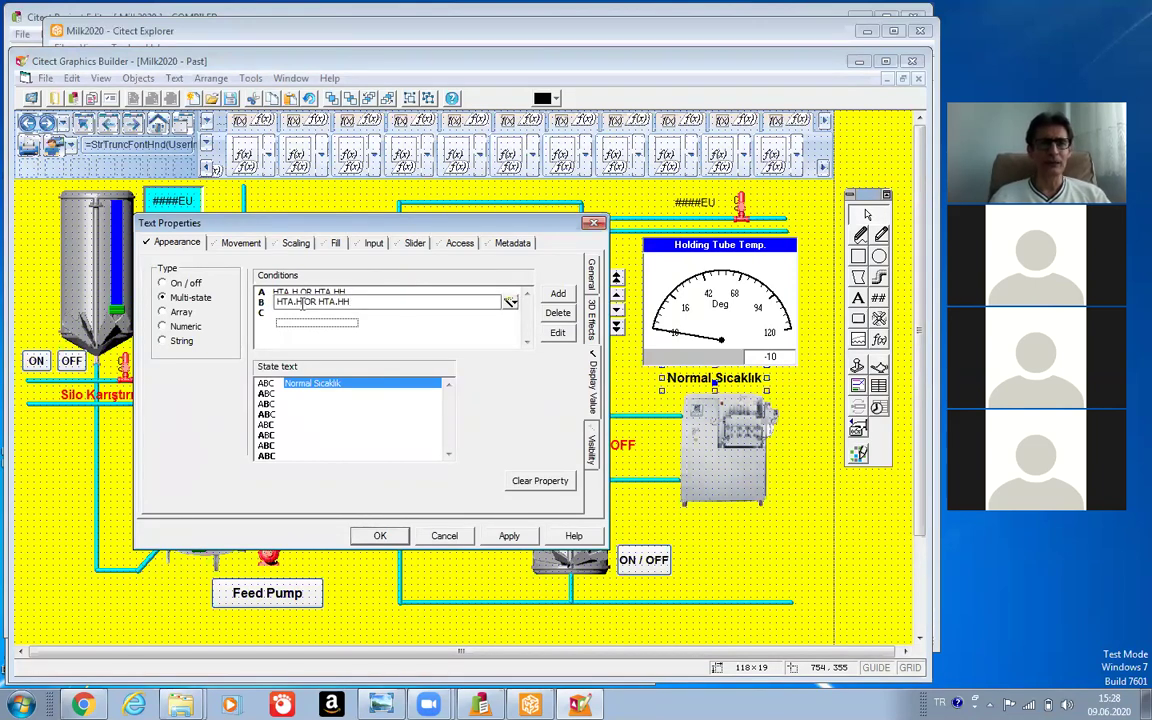
key(BackSpace)
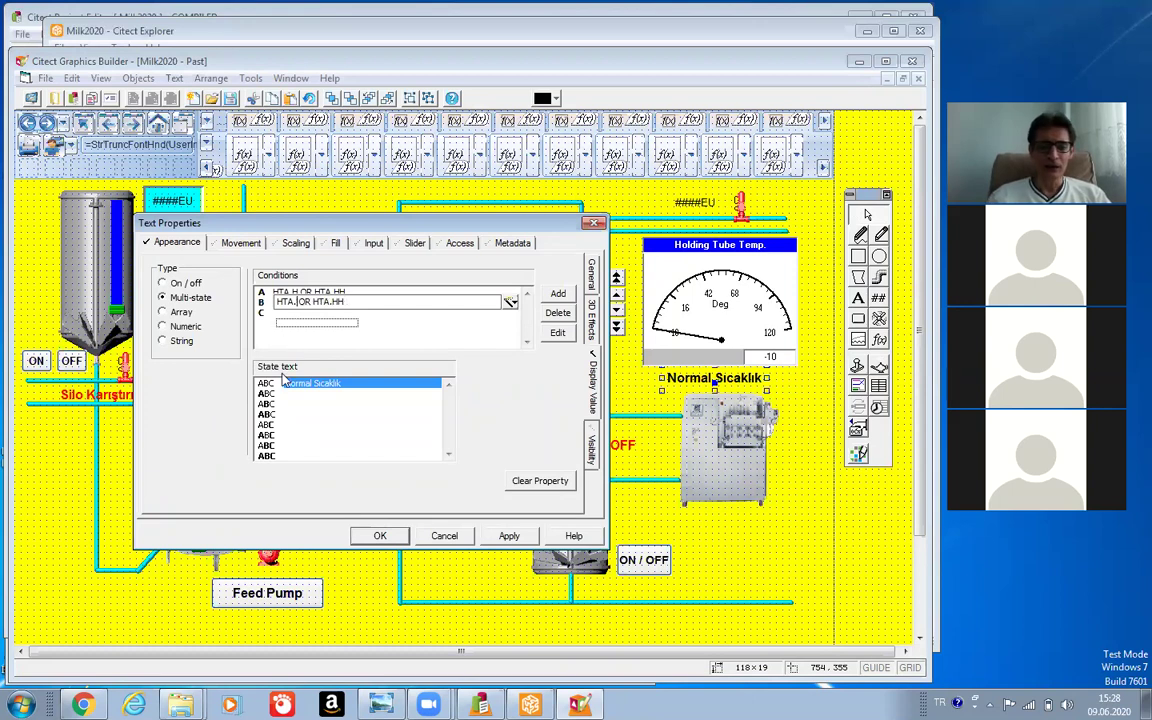
text(L)
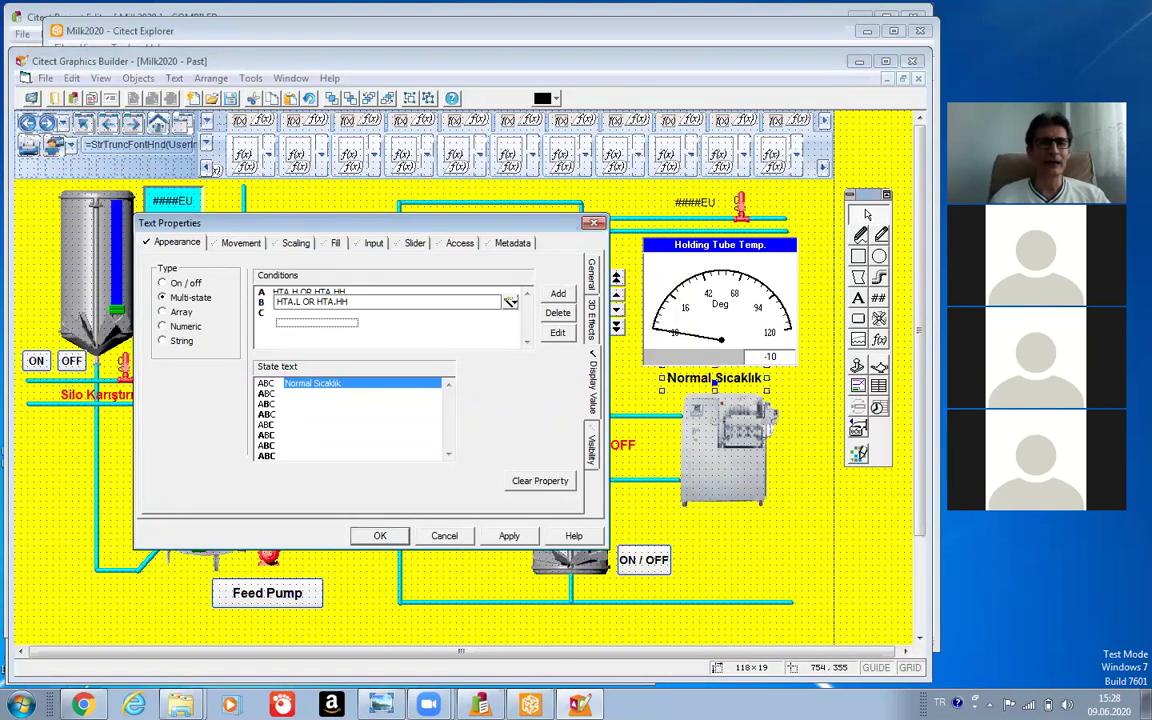
key(Right)
key(Right)
key(Right)
key(Right)
key(Right)
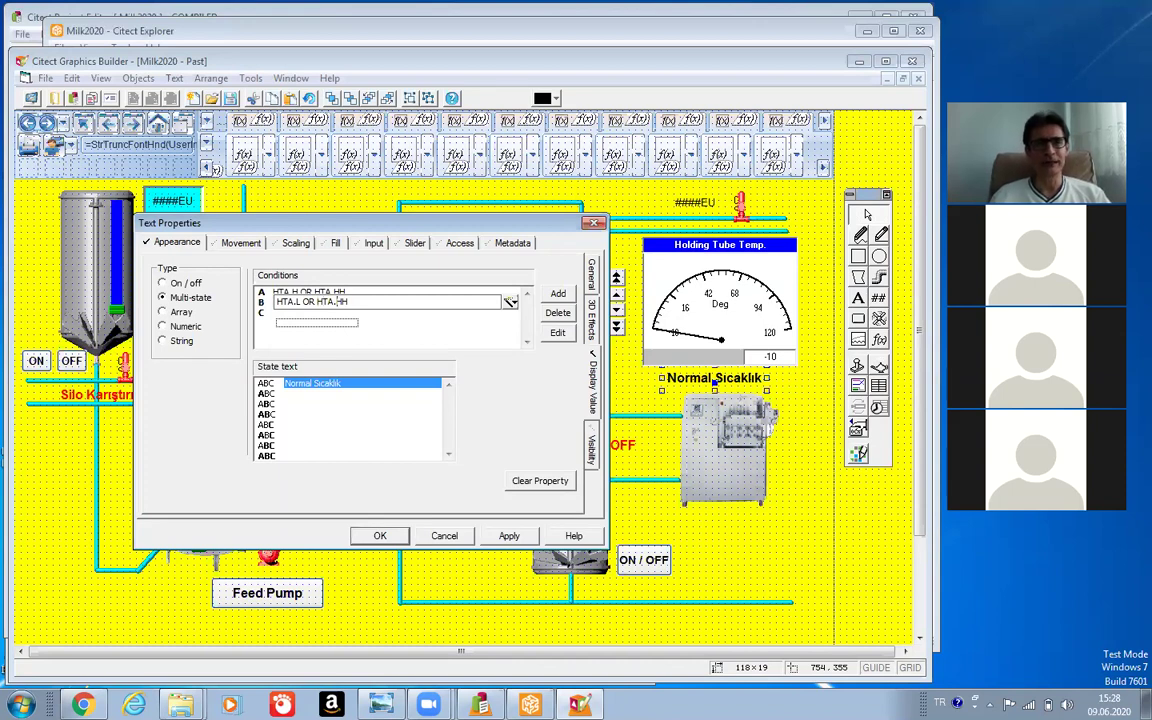
key(BackSpace)
key(BackSpace)
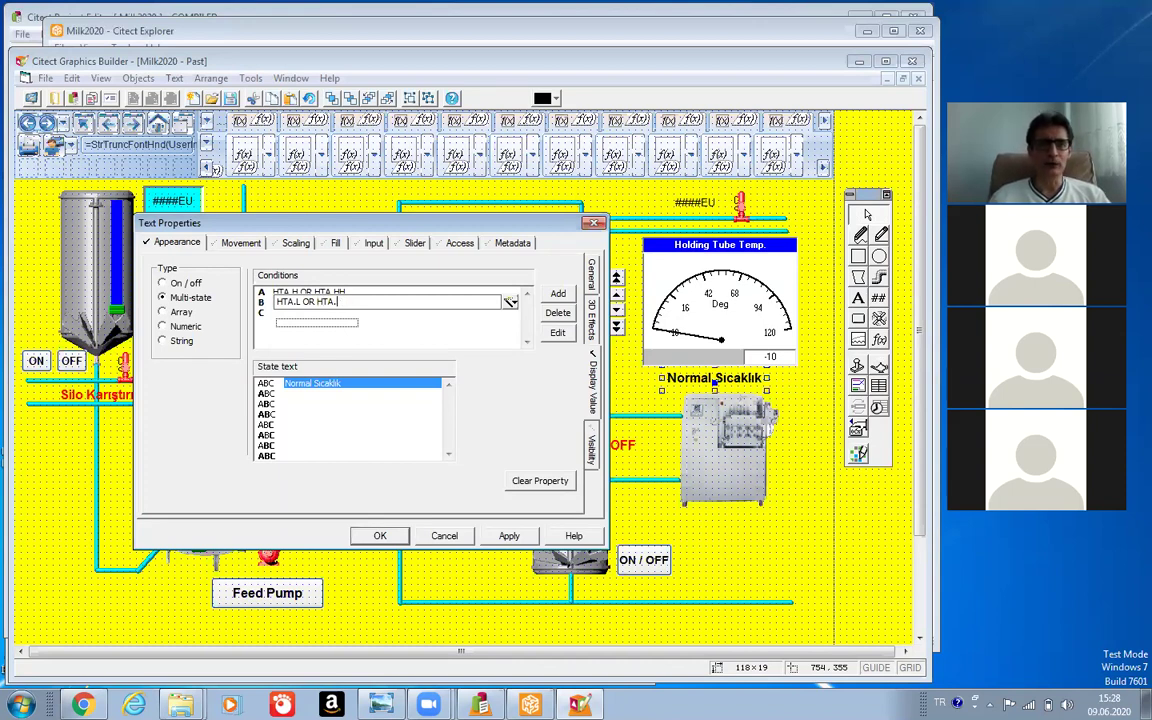
text(LL)
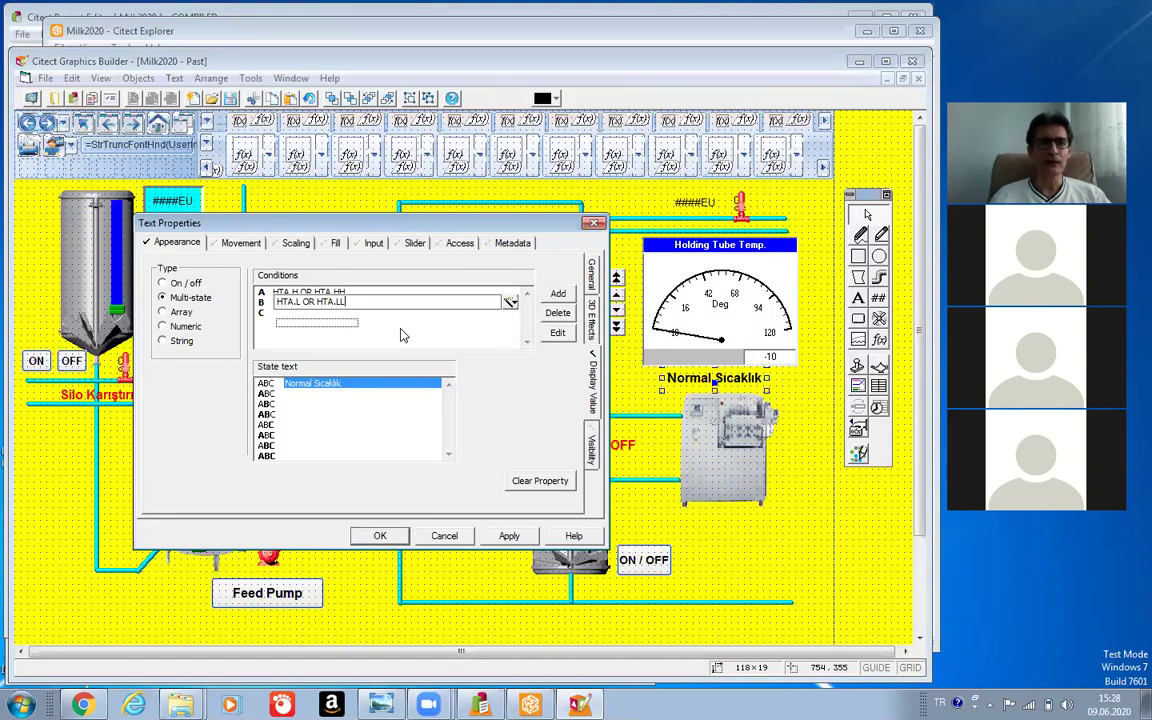
key(Return)
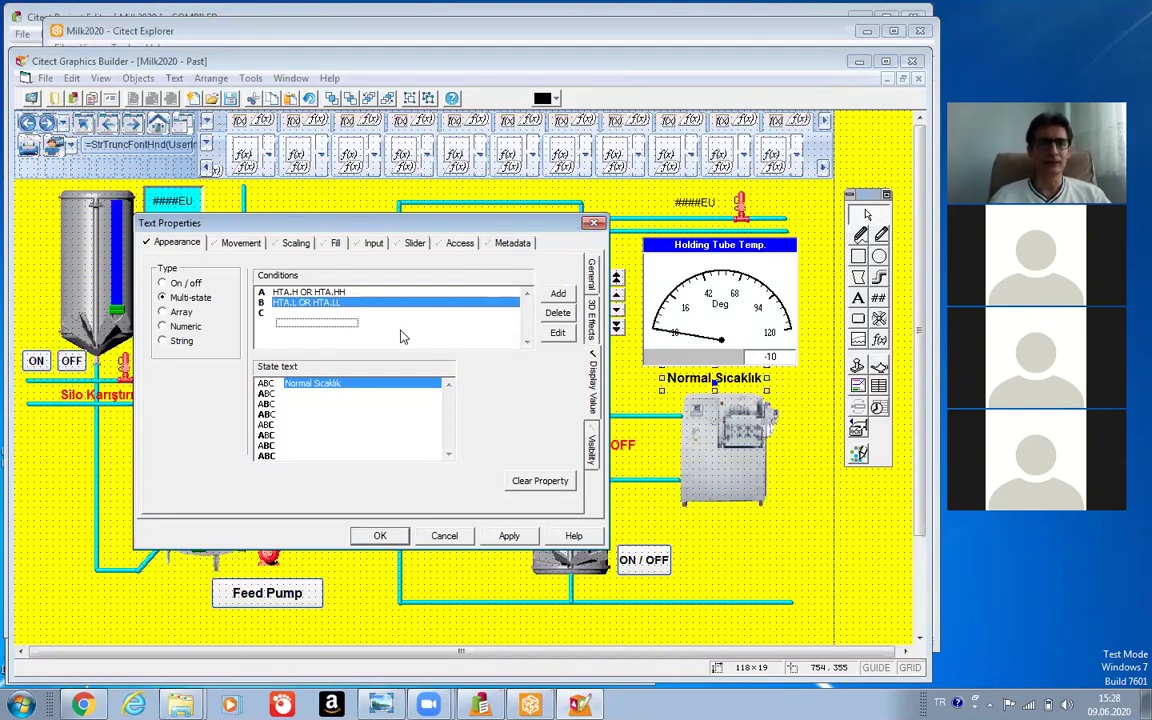
Remove the empty condition C and set the state text for only condition A true to "Yüksek Sıcaklık".
click(300, 316)
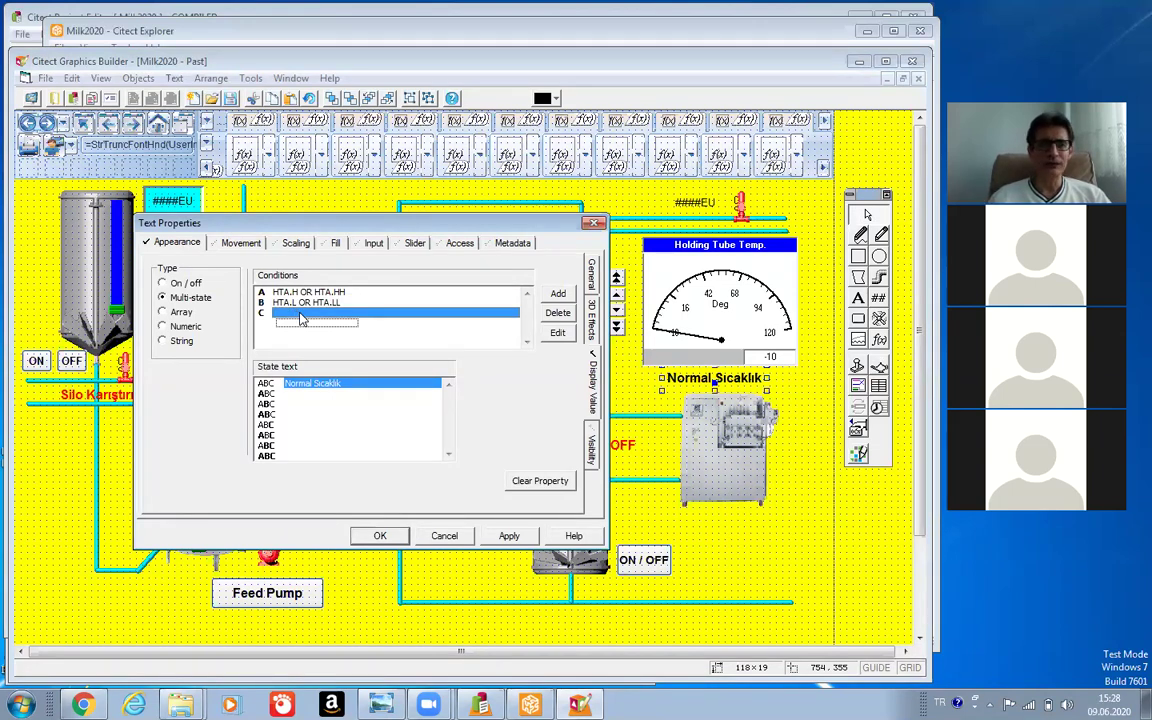
click(300, 316)
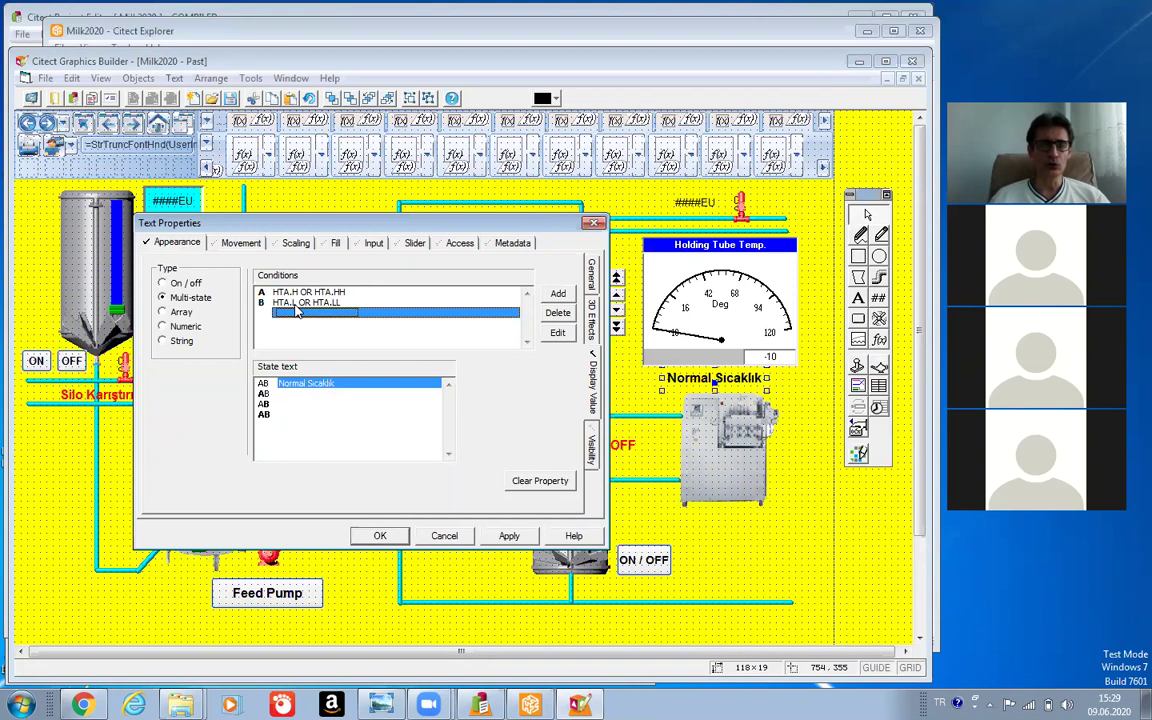
click(316, 390)
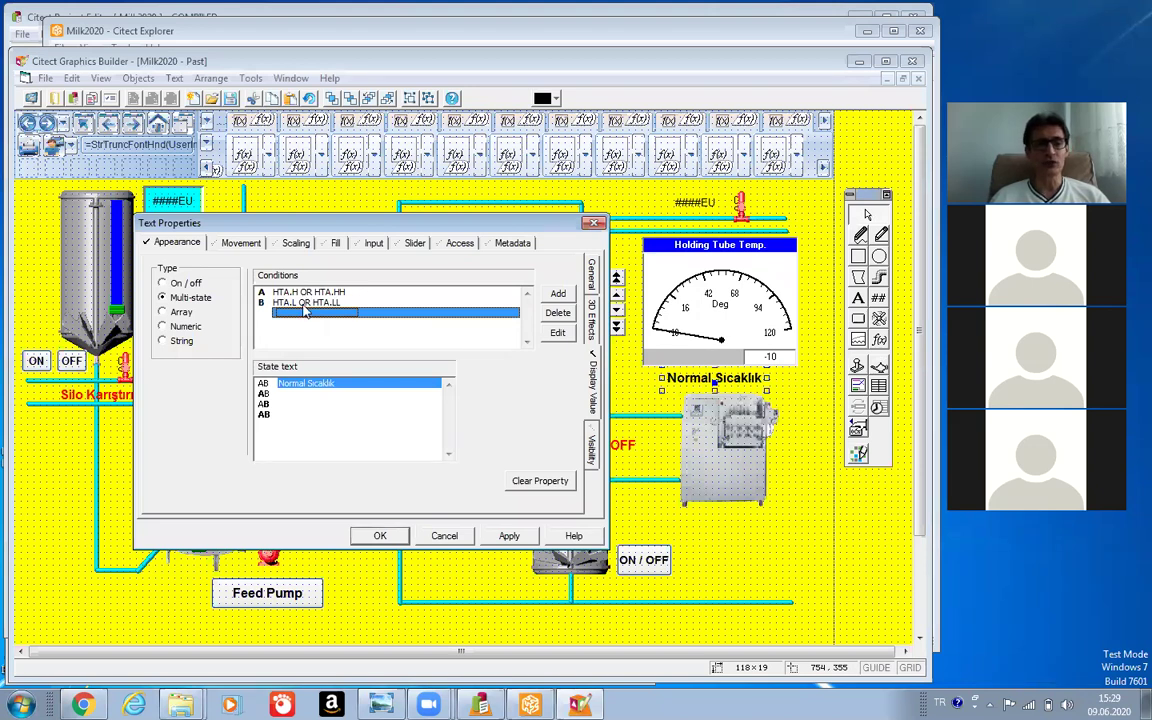
click(286, 395)
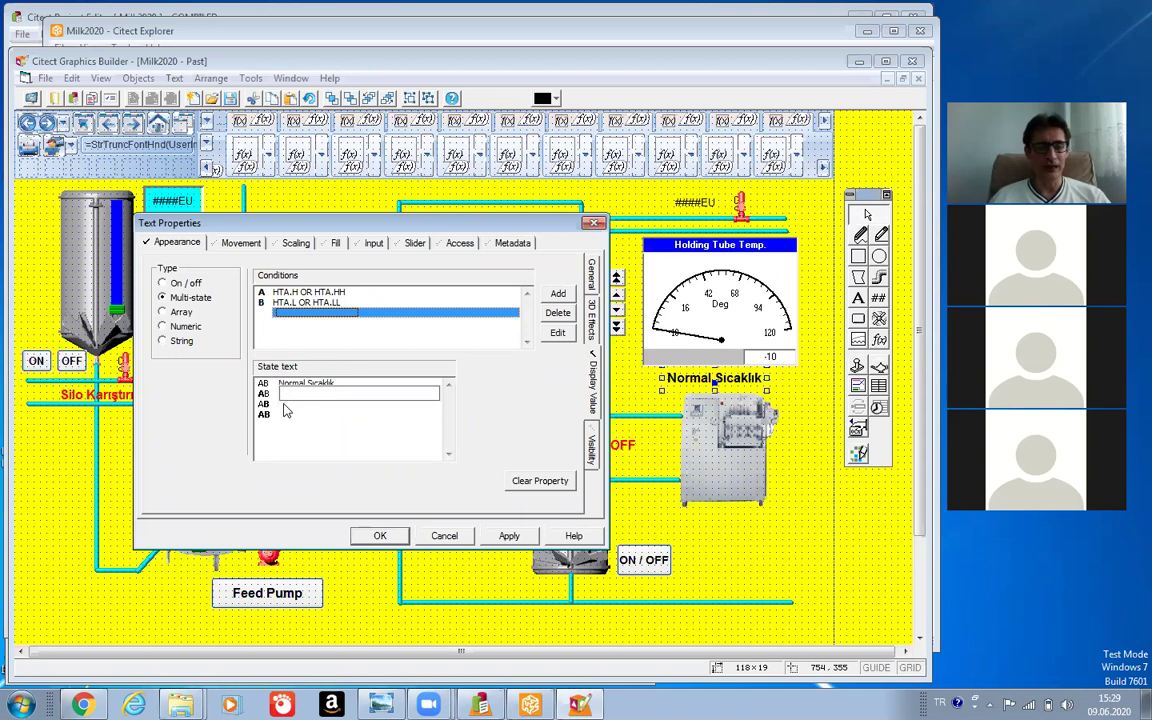
text(Yü)
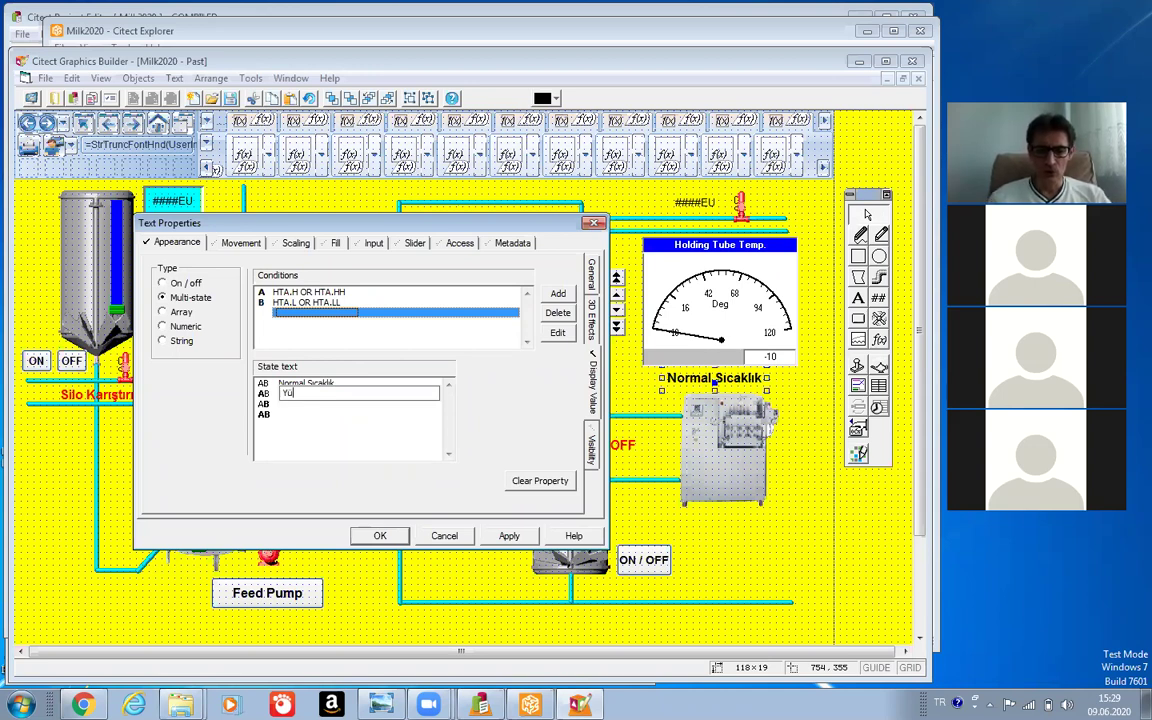
text(ksek Sıcaklı)
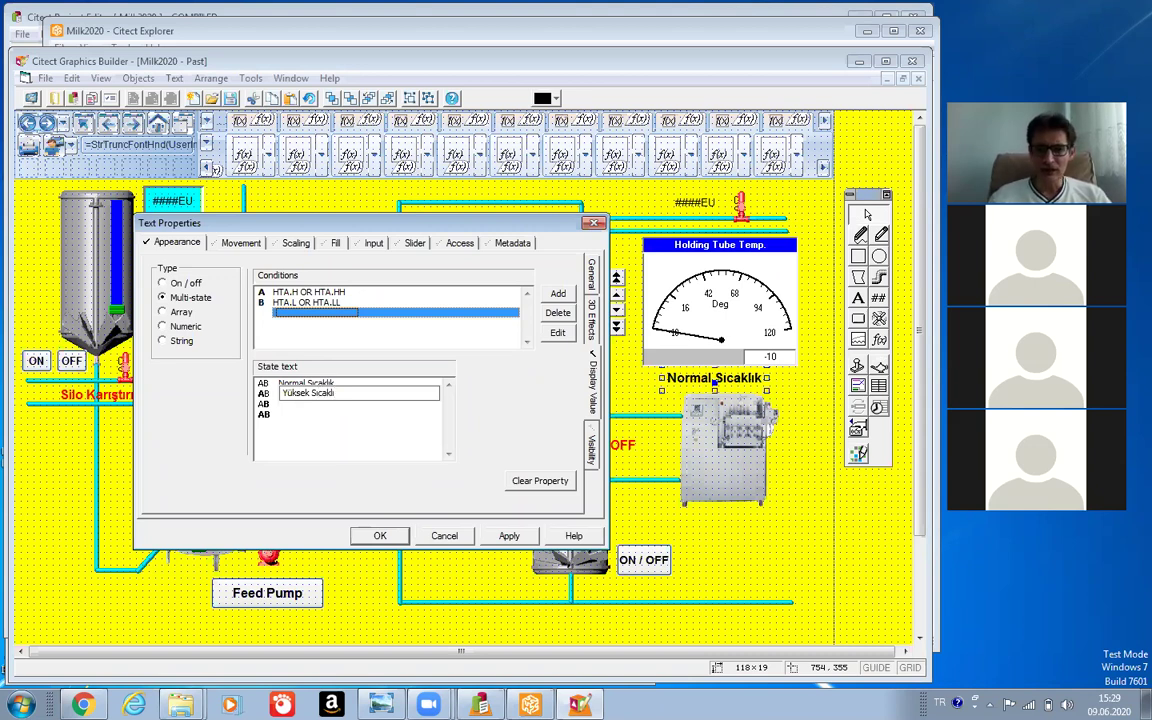
text(k)
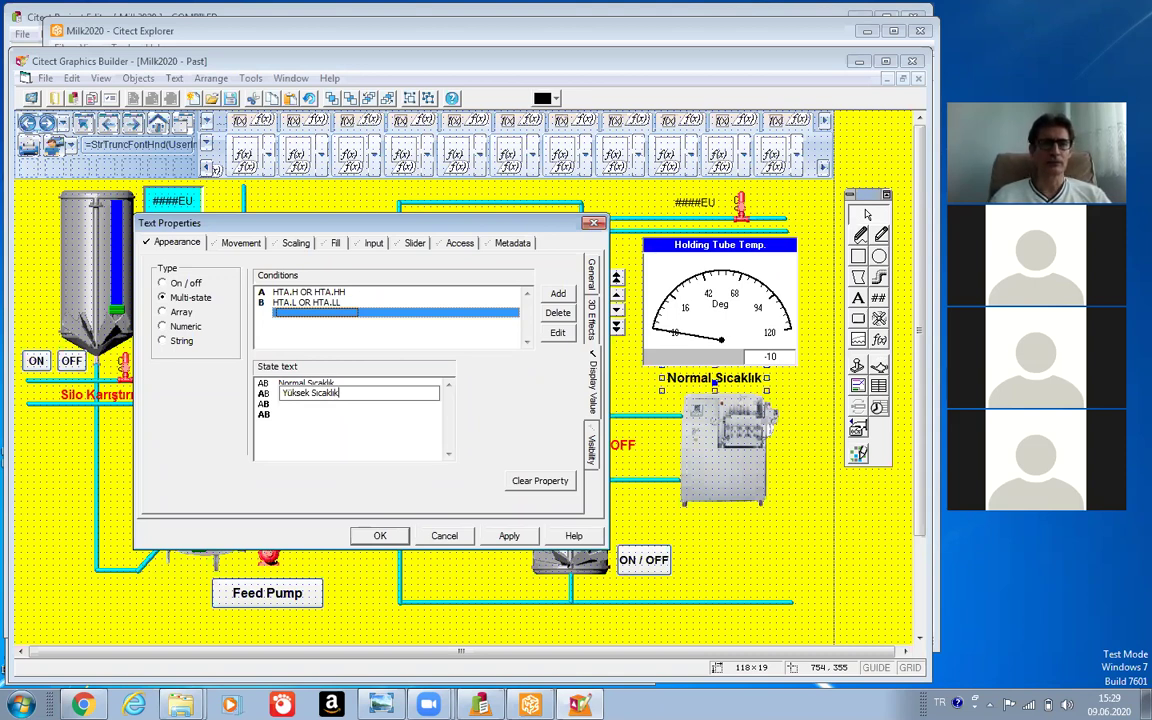
key(Return)
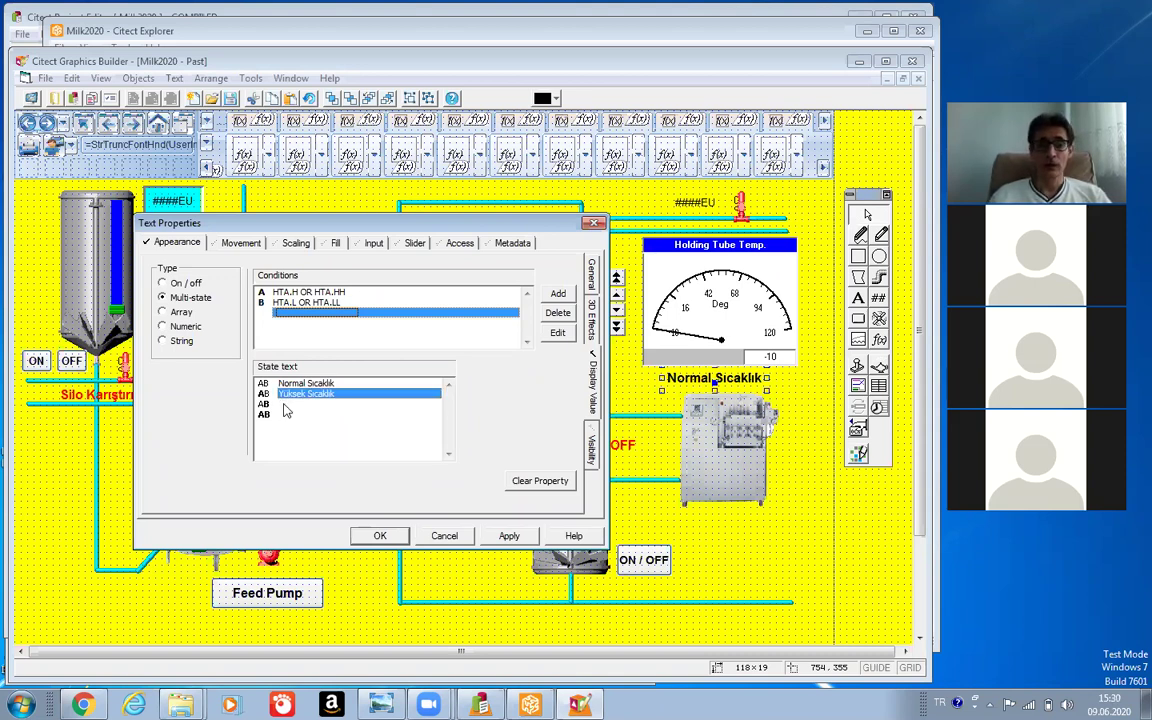
Set the state text for only condition B true to "Düşük Sıcaklık".
click(279, 404)
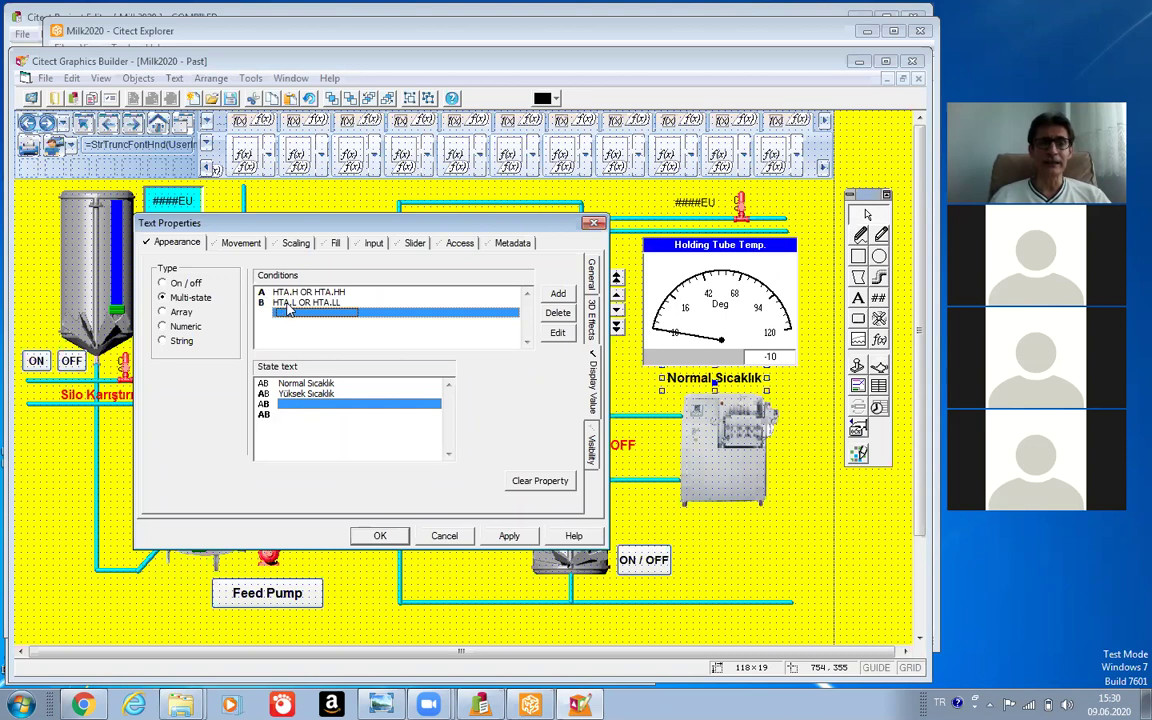
click(284, 404)
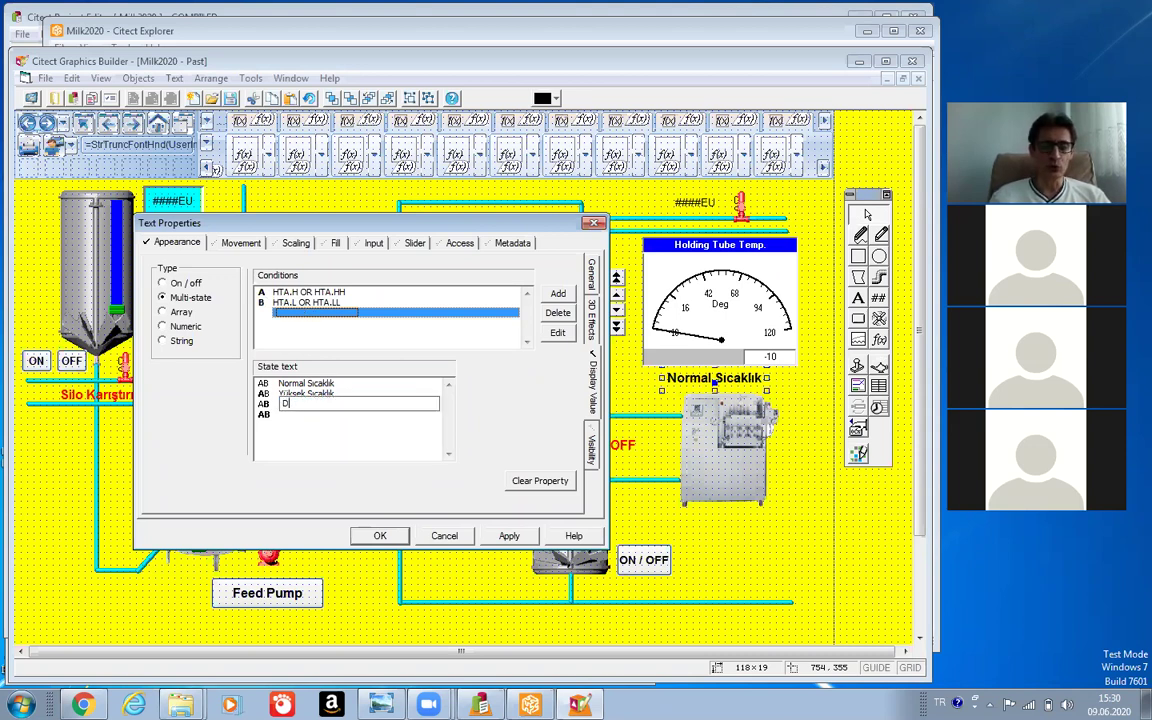
text(Düşük )
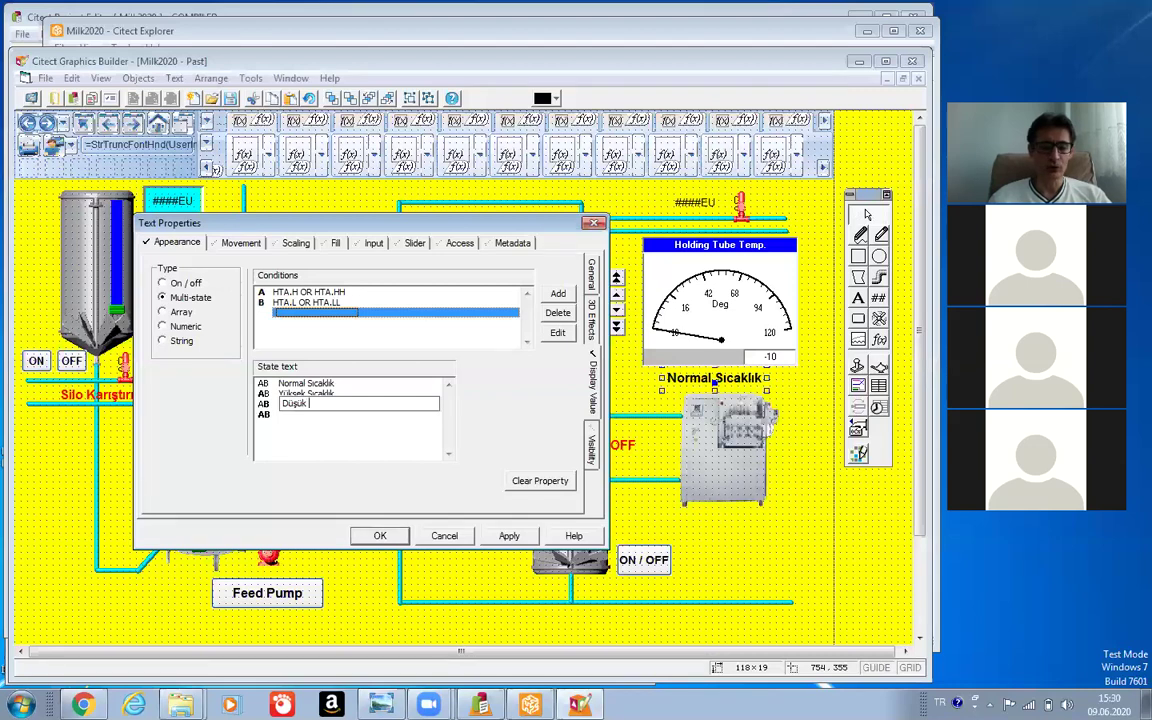
text(Sıca)
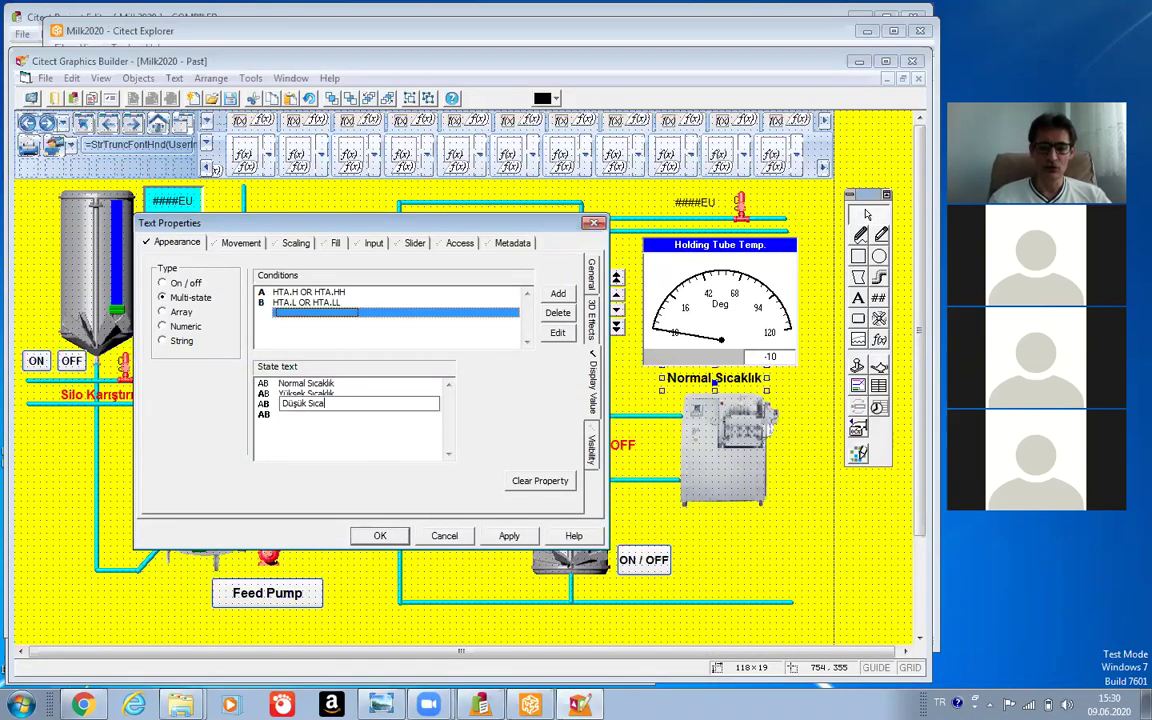
text(klık)
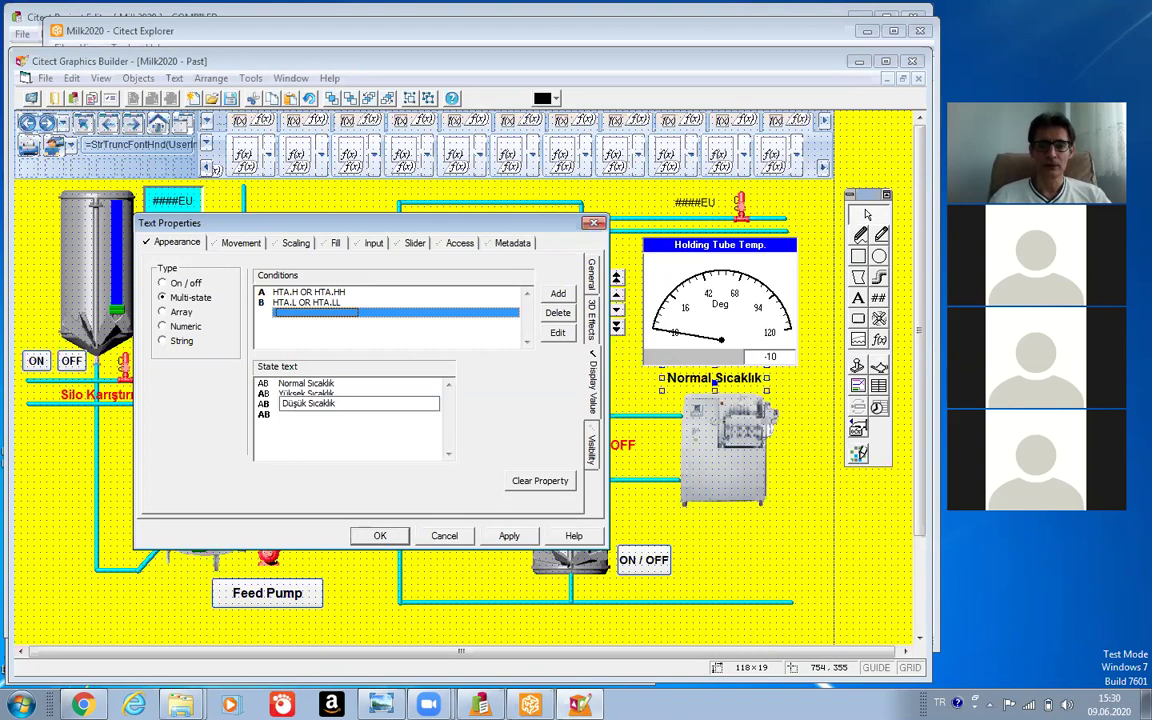
key(Return)
Set the state text for conditions A and B both true to "Sistem Hatası Var" and apply the label's properties.
click(287, 416)
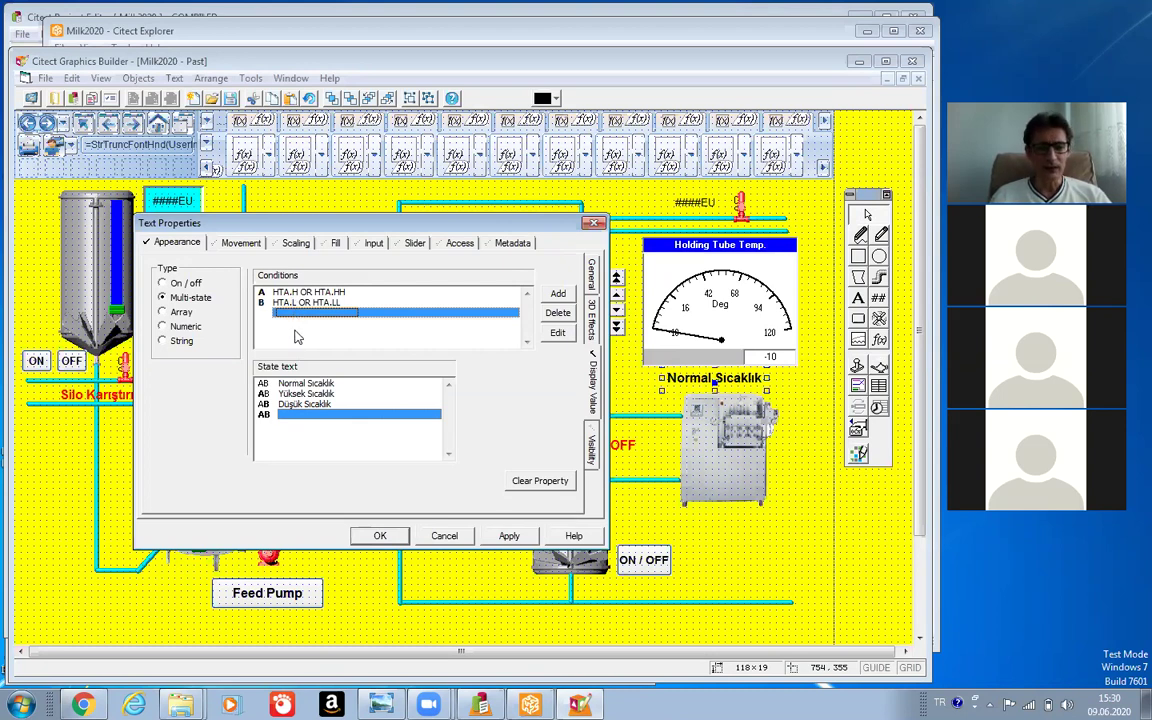
click(296, 416)
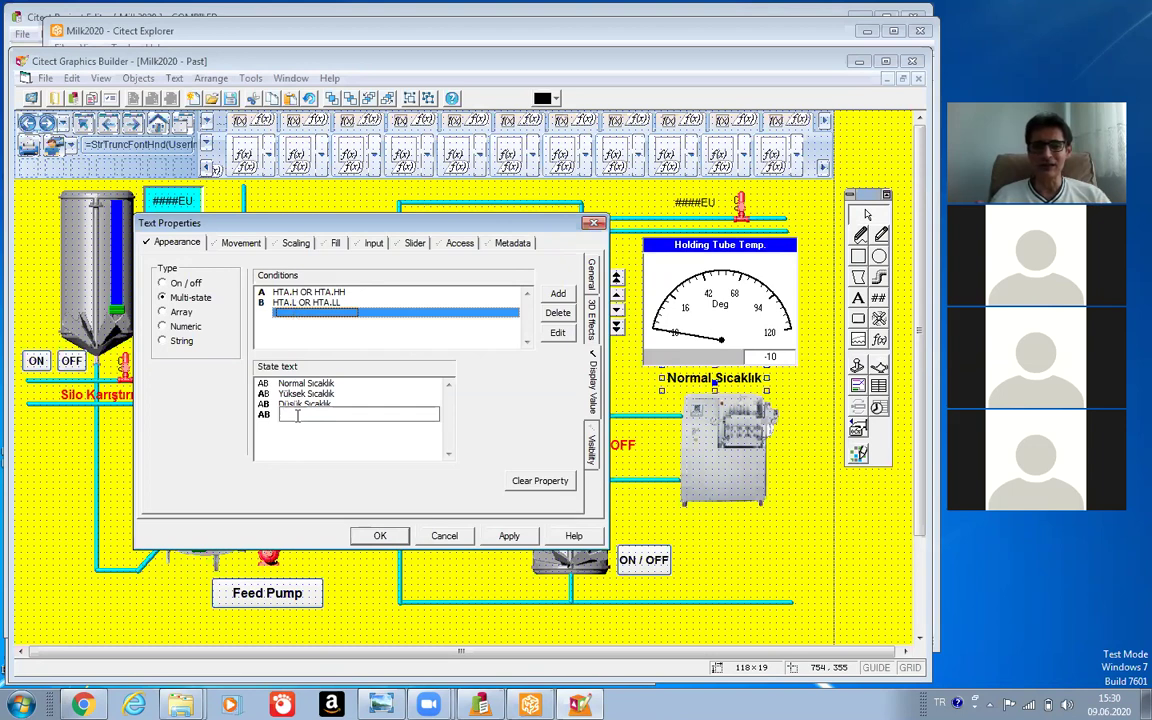
text(Siste)
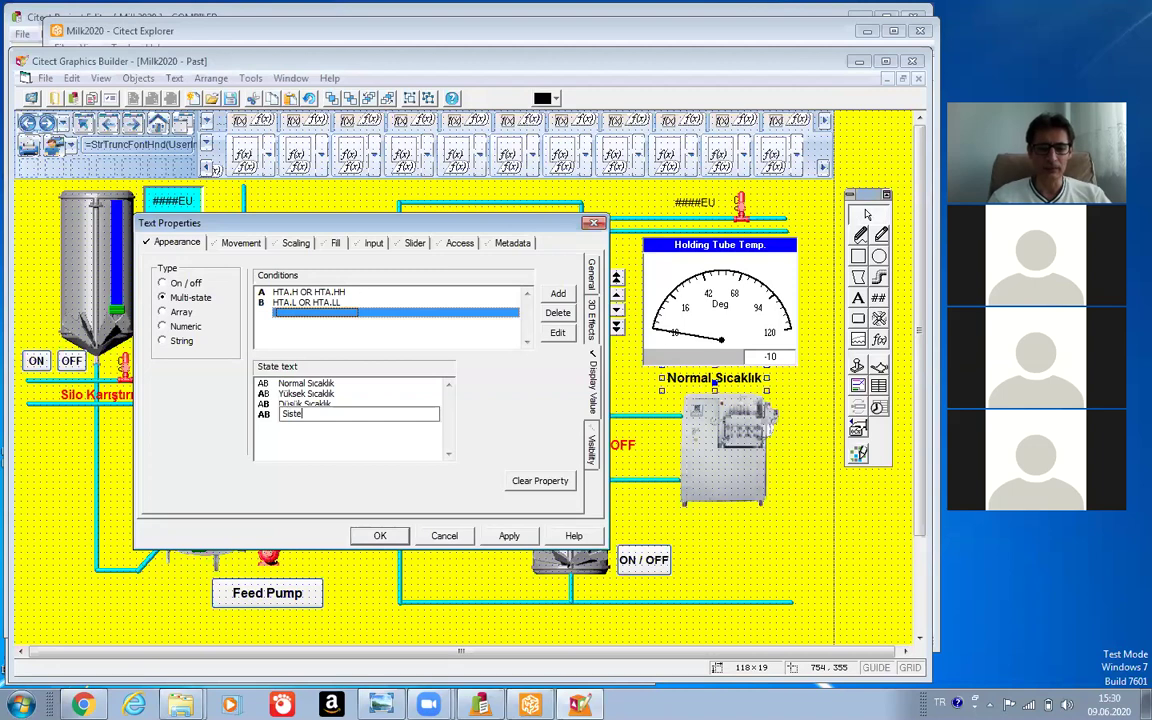
text(m Ha)
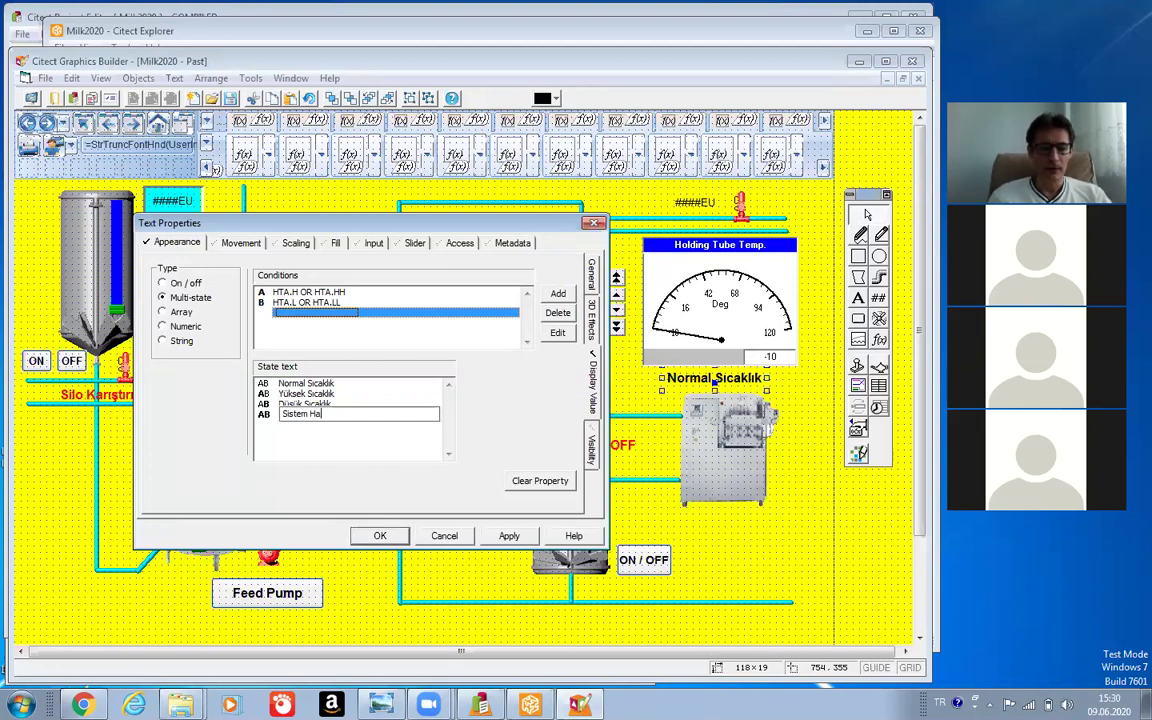
text(tası Var)
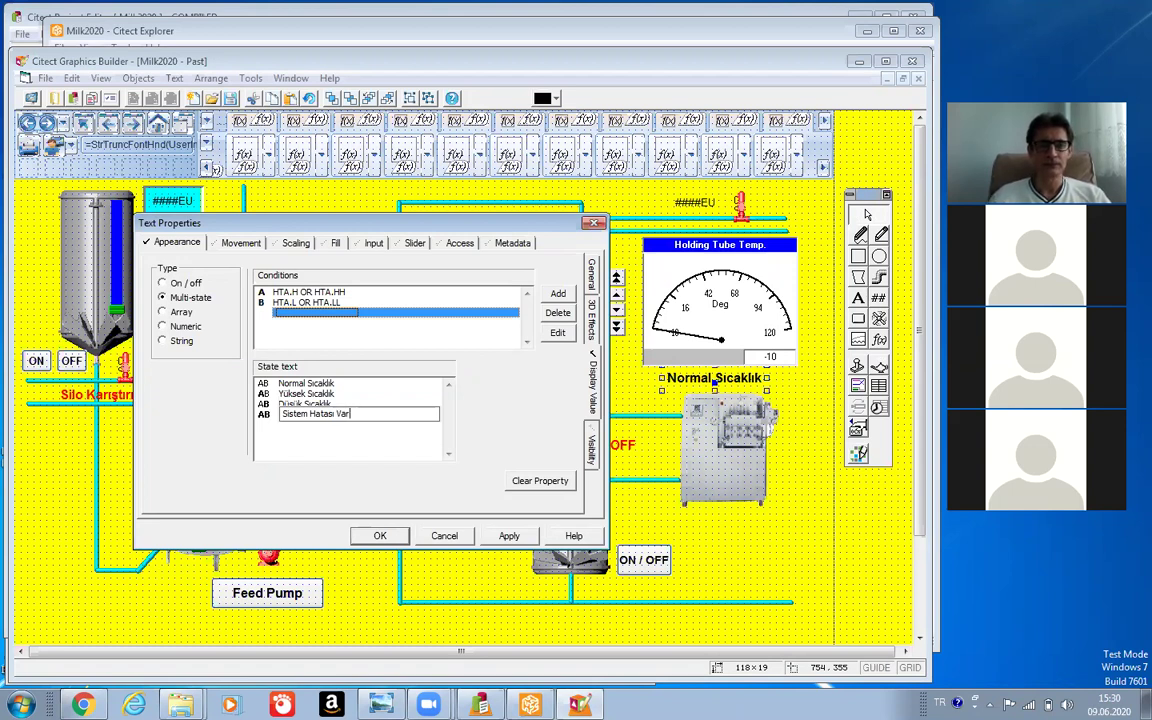
click(296, 421)
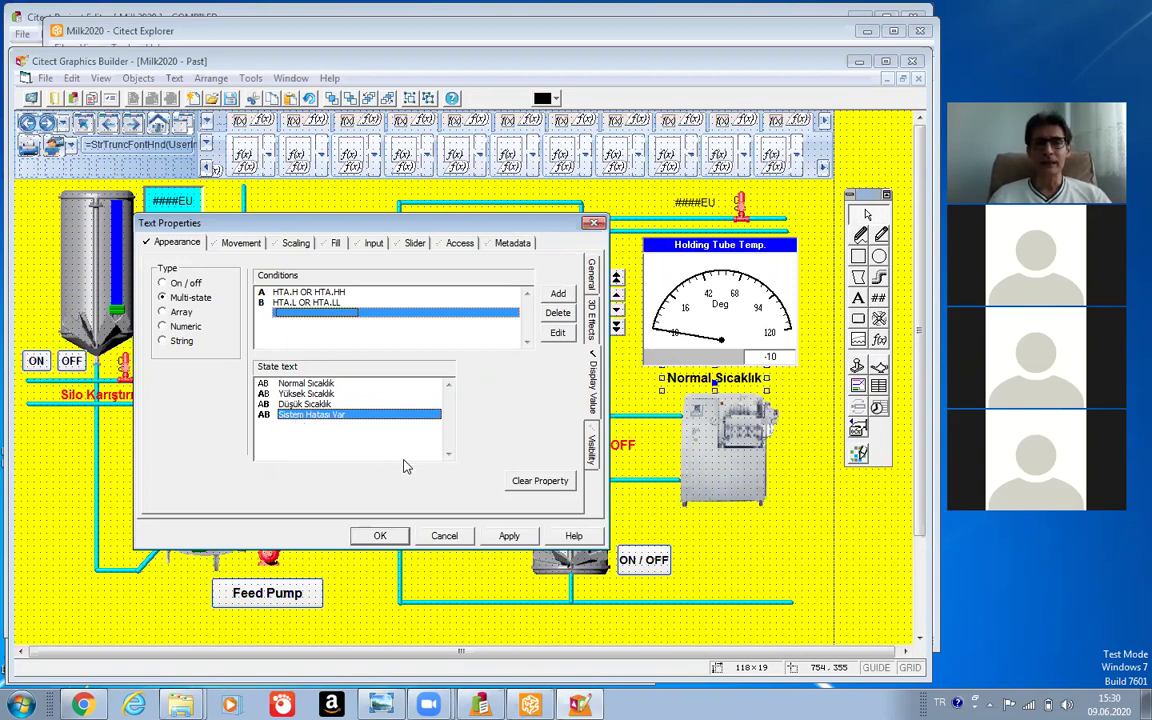
click(509, 535)
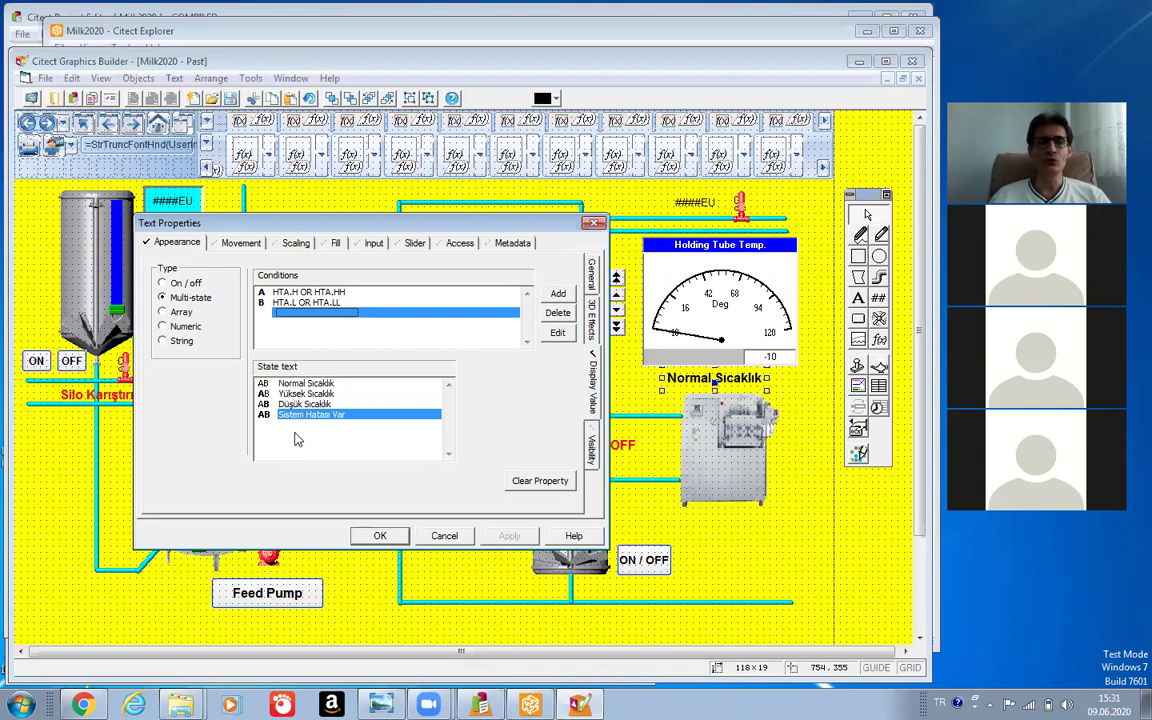
Make the label's fill color multi-state and enter HTA.H OR HTA.HH as its condition A.
click(335, 245)
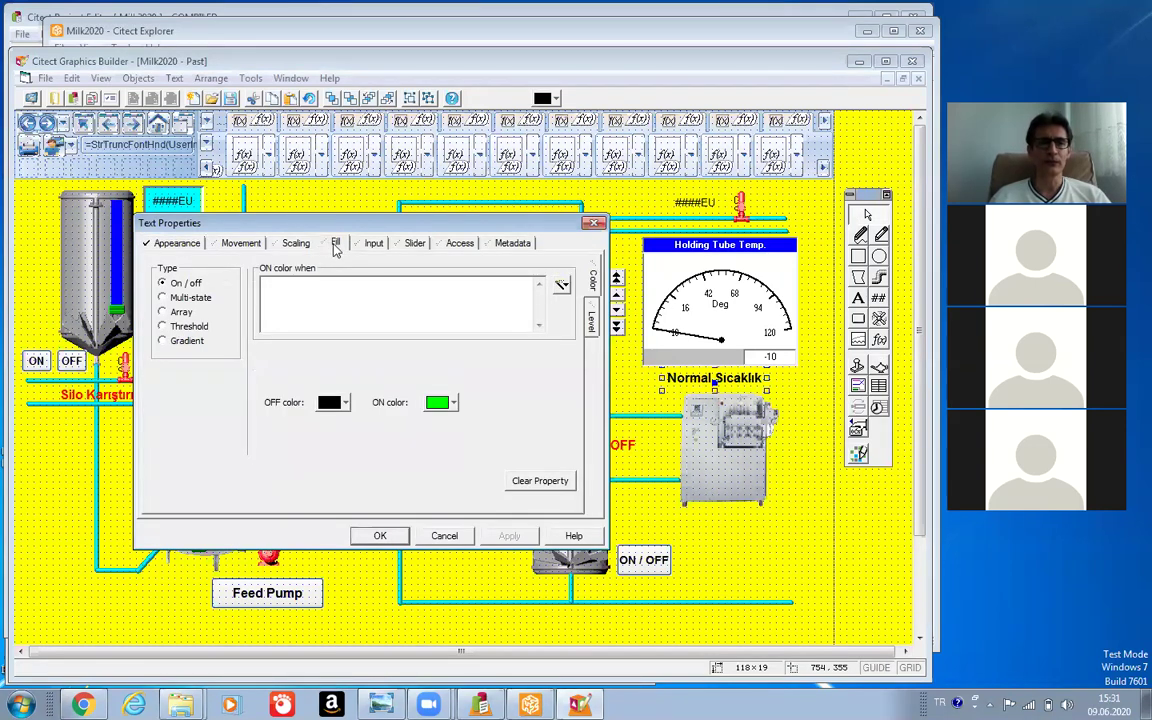
click(189, 298)
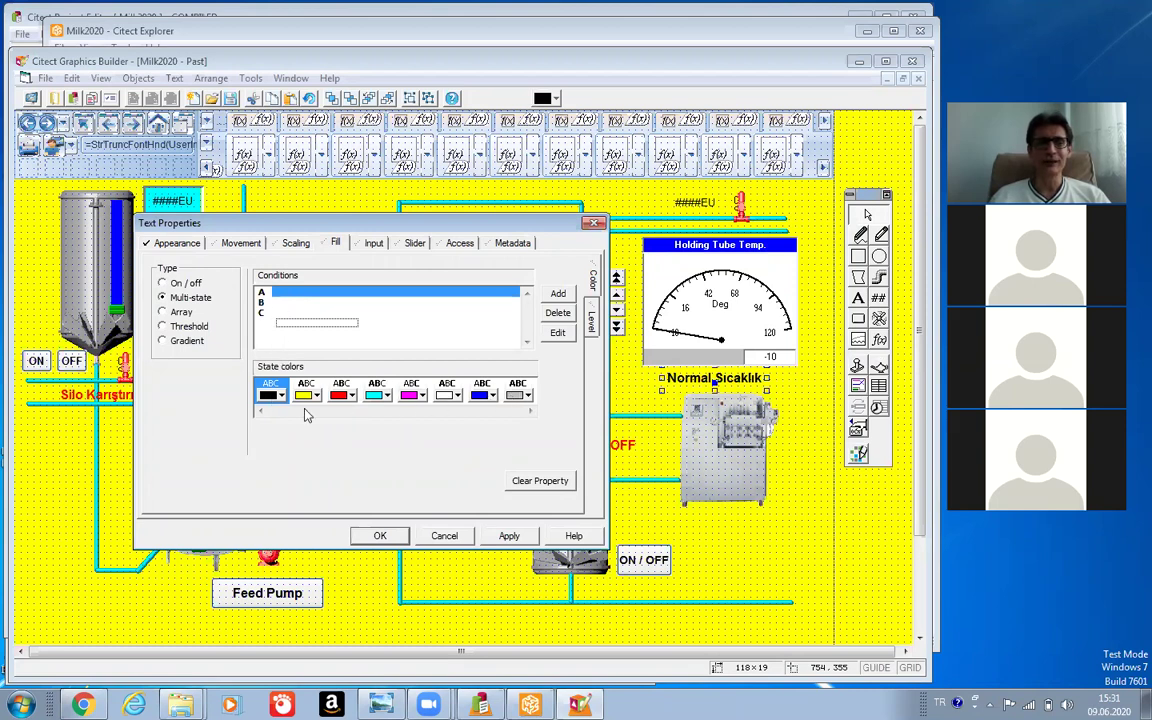
click(289, 293)
text(HTA.H OR HTA.HH)
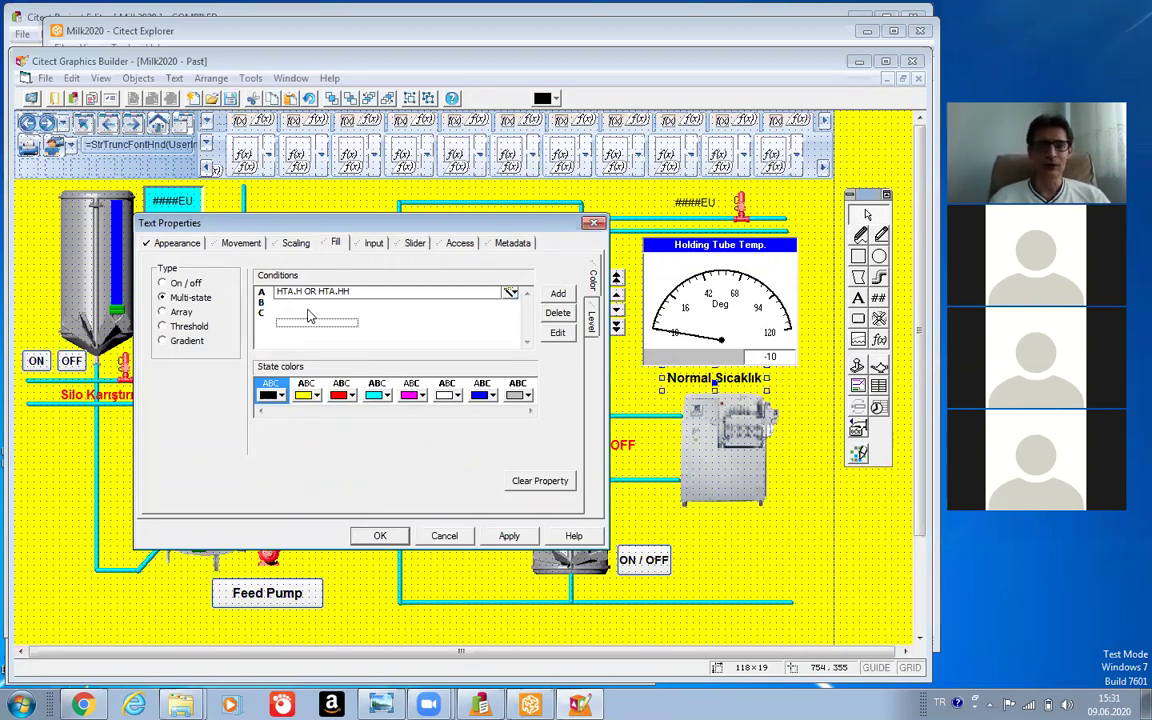
key(Return)
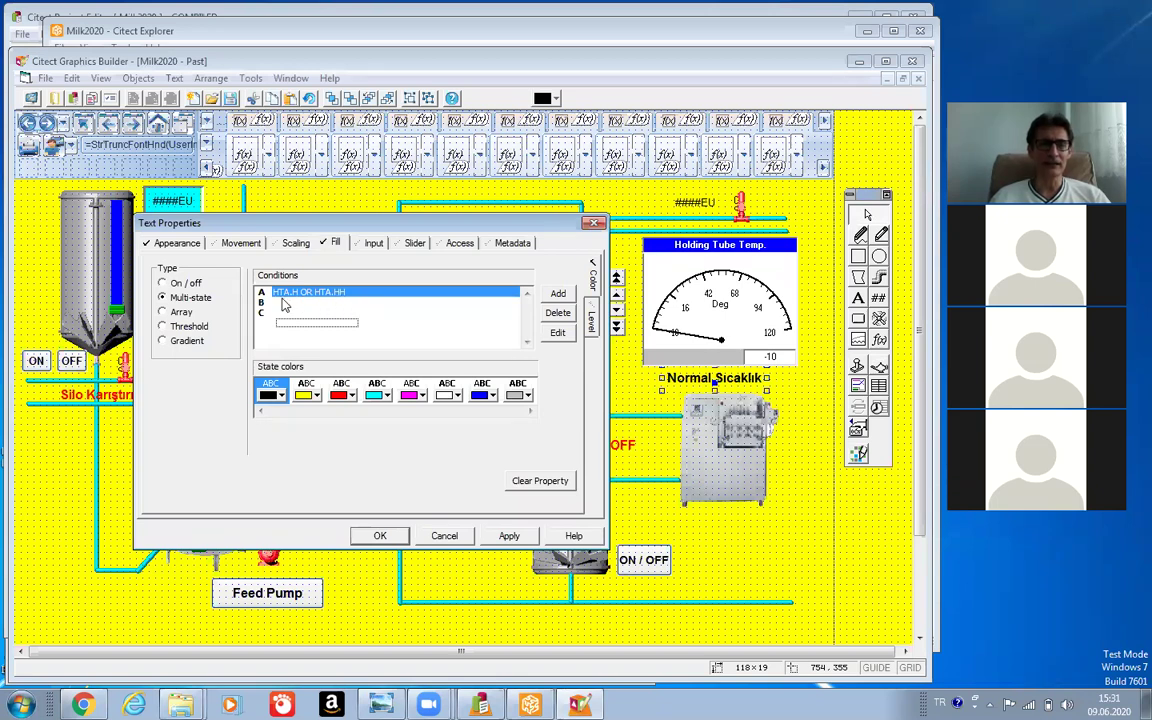
Enter HTA.L OR HTA.LL as condition B of the multi-state fill and remove the empty condition C.
click(283, 303)
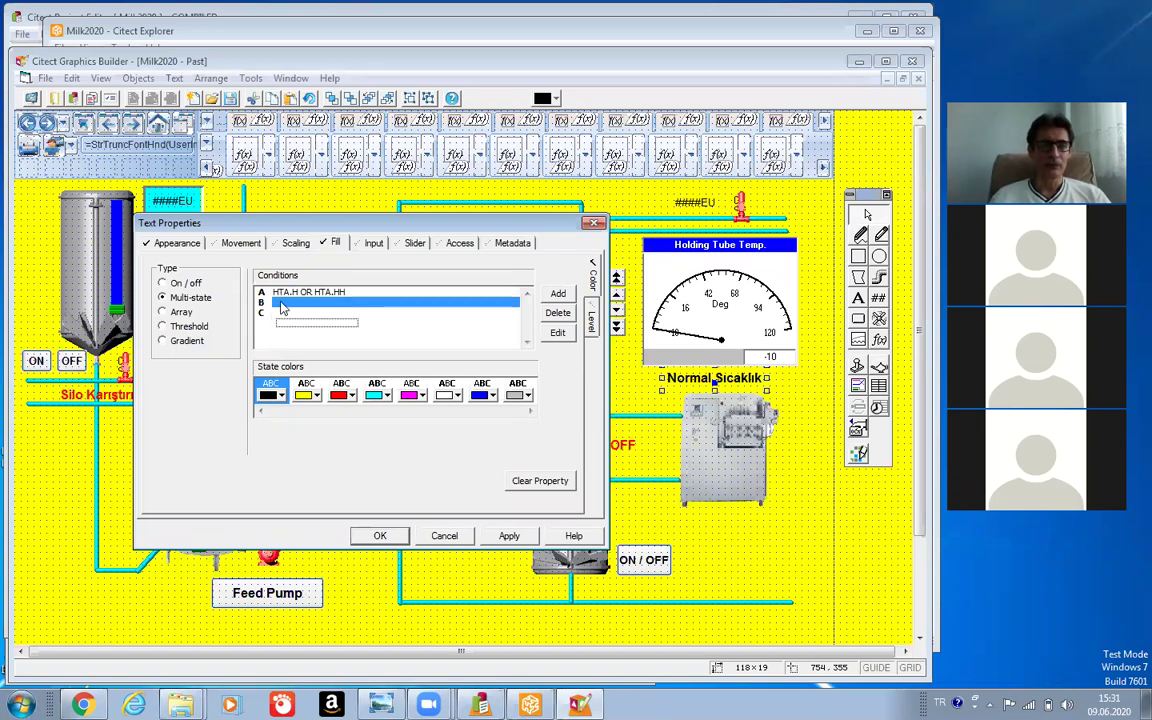
click(283, 303)
text(HTA.H OR HTA.HH)
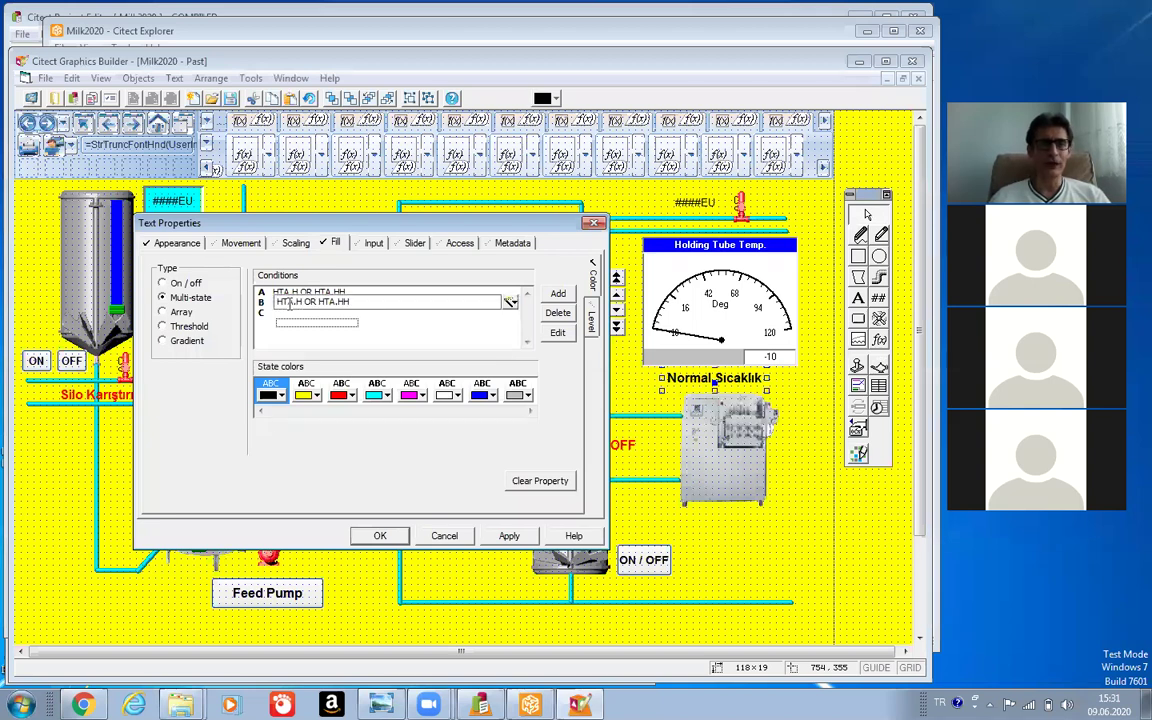
key(BackSpace)
text(L)
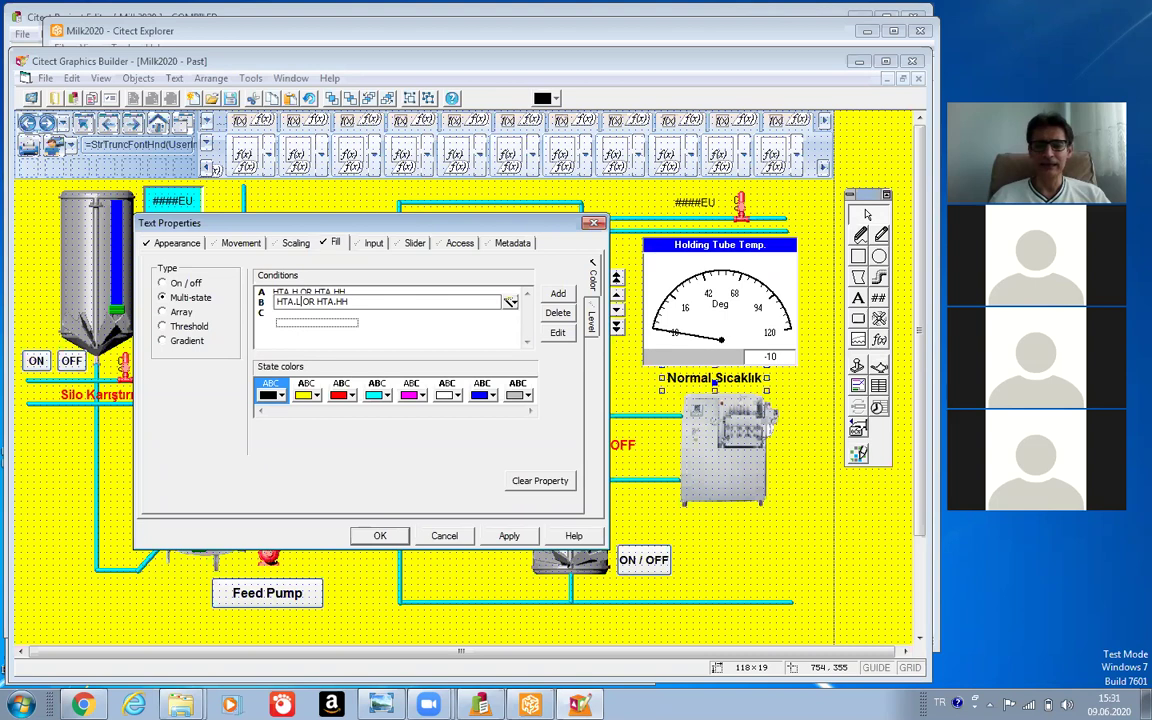
click(345, 301)
key(BackSpace)
key(BackSpace)
text(LL)
click(279, 331)
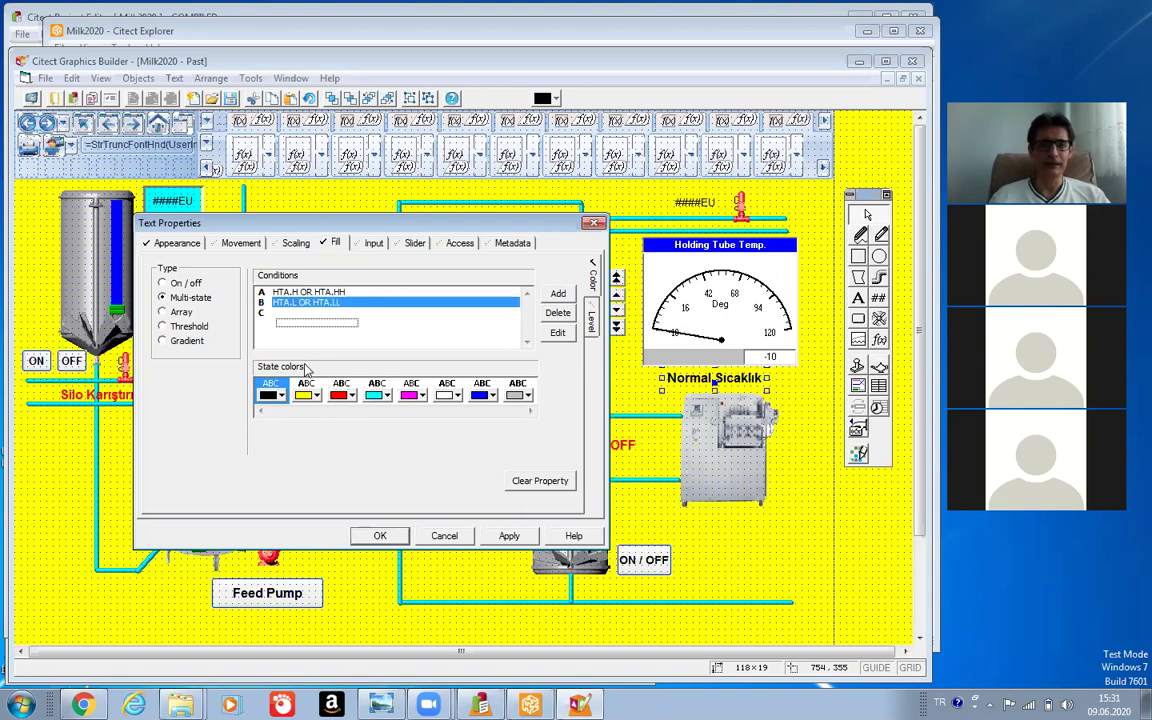
click(289, 316)
click(288, 316)
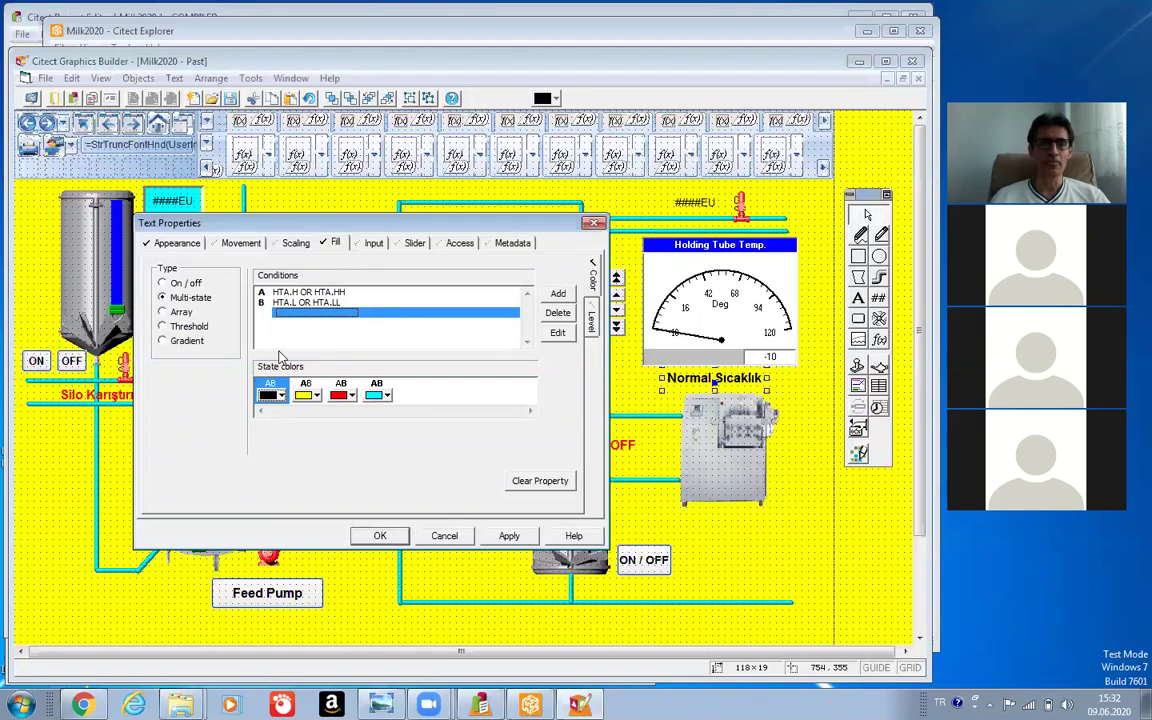
Set the fill color for only condition A true to flashing red and black.
click(316, 396)
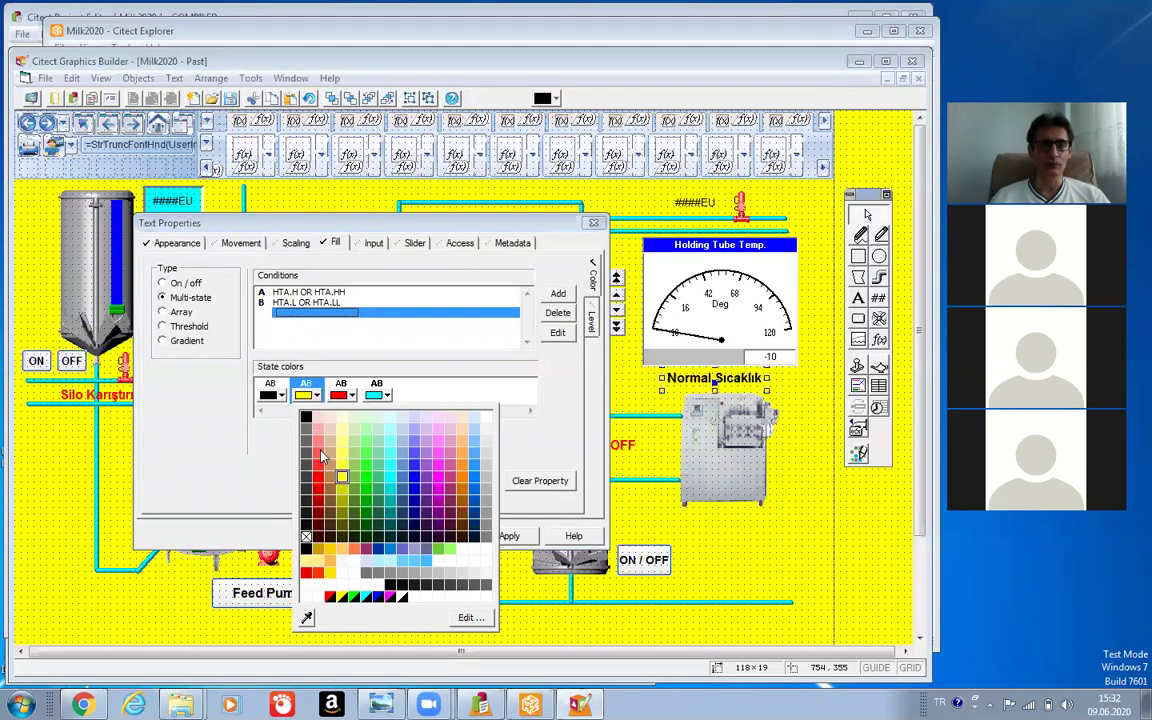
click(321, 480)
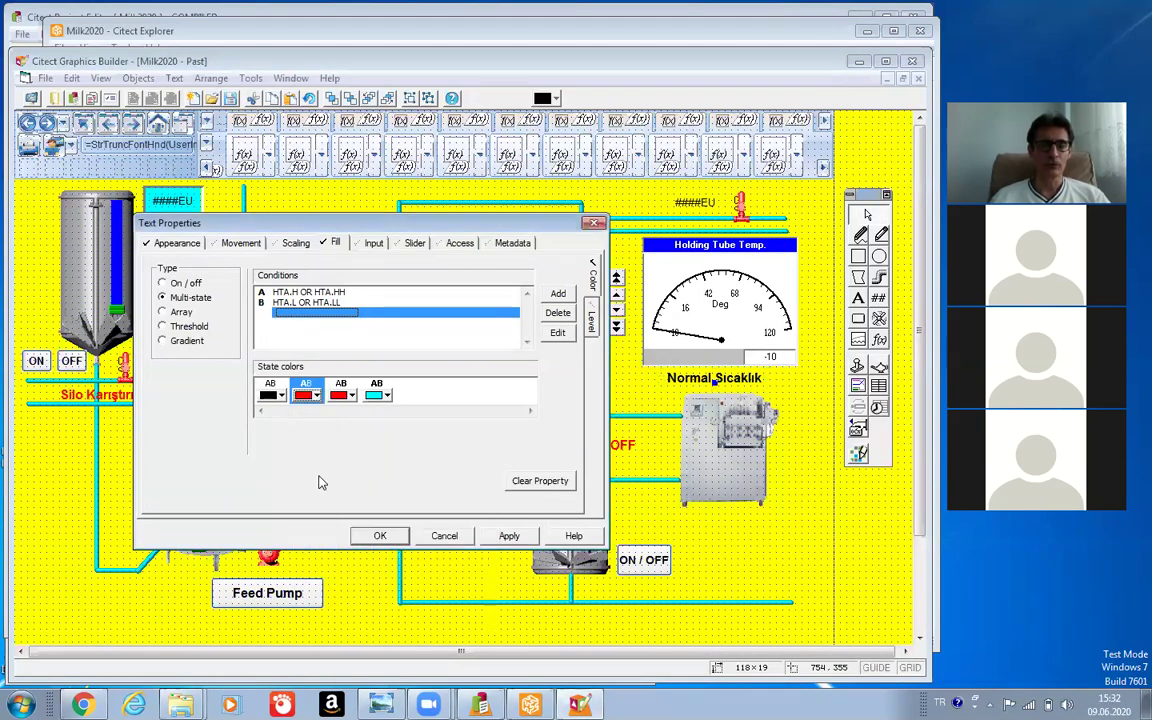
click(316, 396)
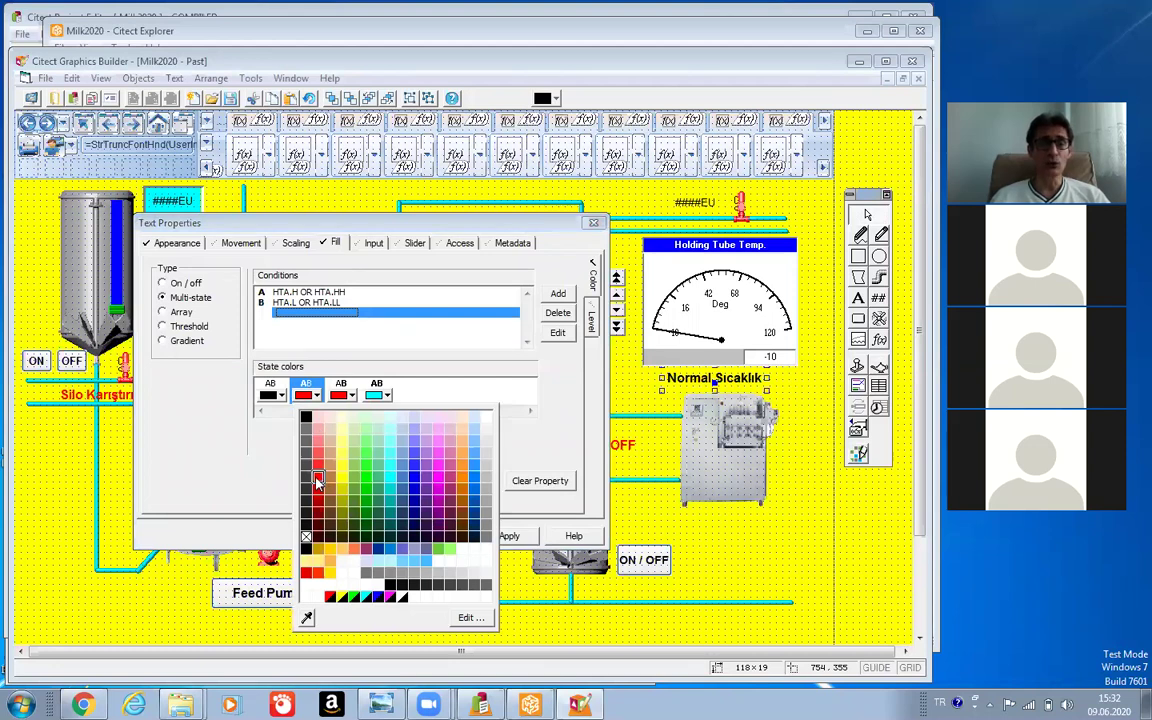
click(331, 598)
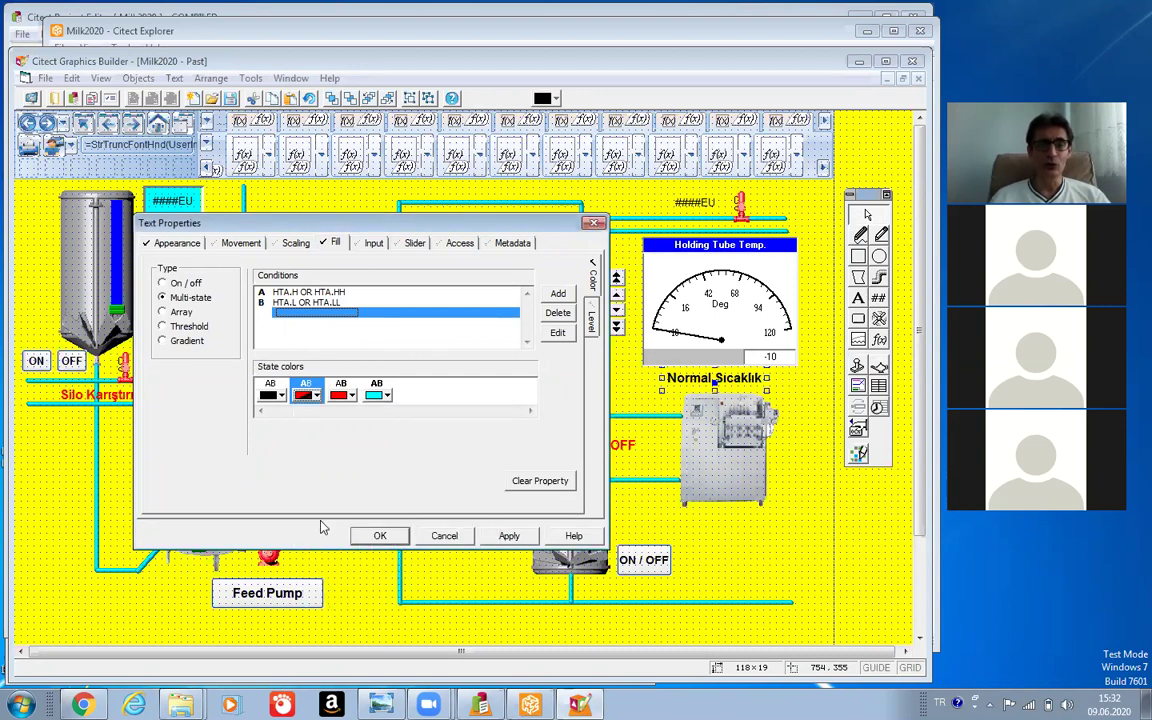
Set the fill color for only condition B true to blue.
click(351, 396)
click(351, 396)
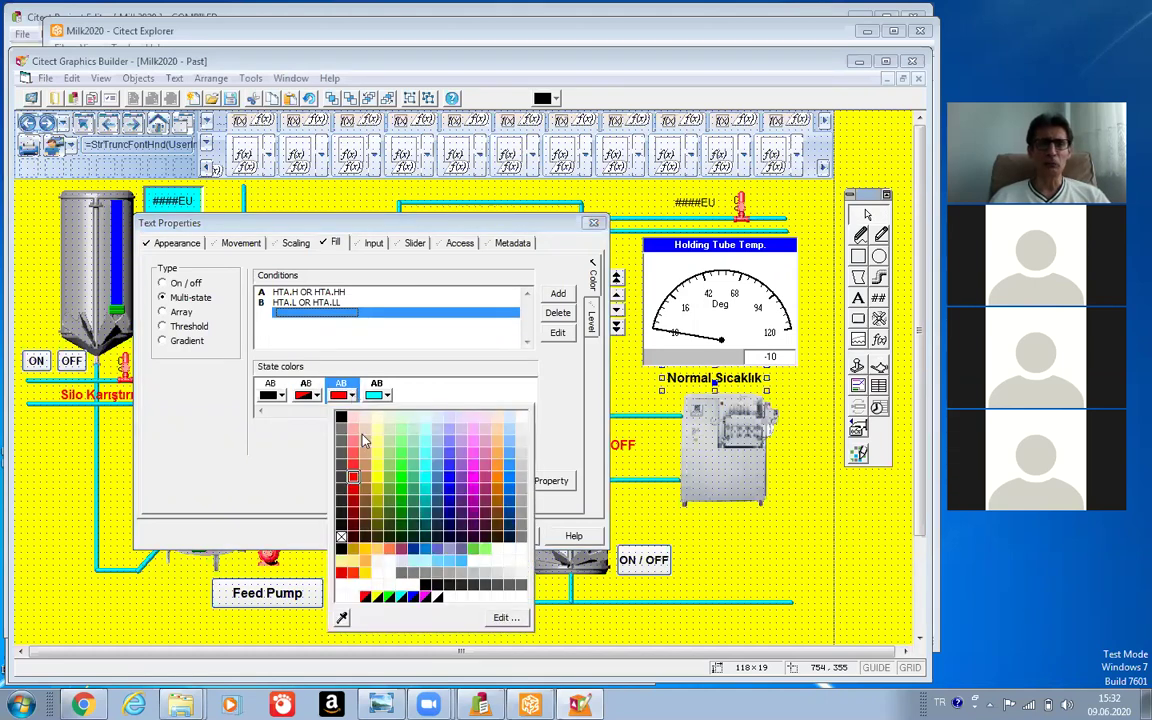
click(447, 493)
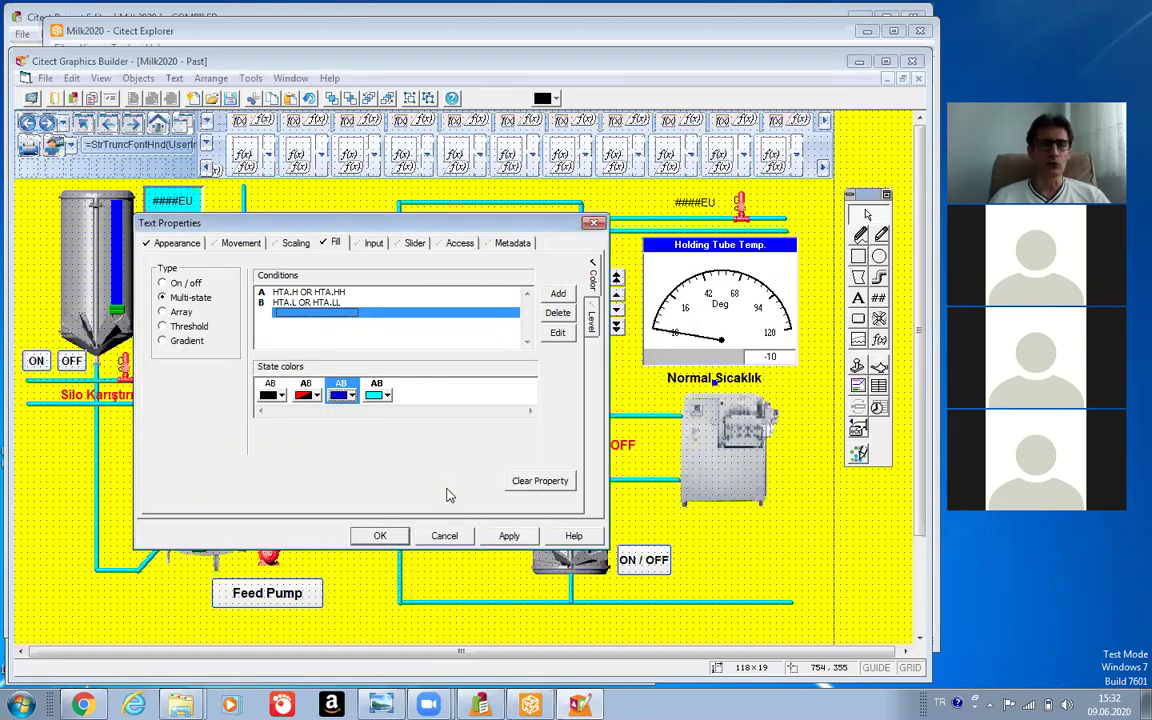
Set the fill color for conditions A and B both true to flashing yellow and black, and apply the label's properties.
click(388, 396)
click(388, 396)
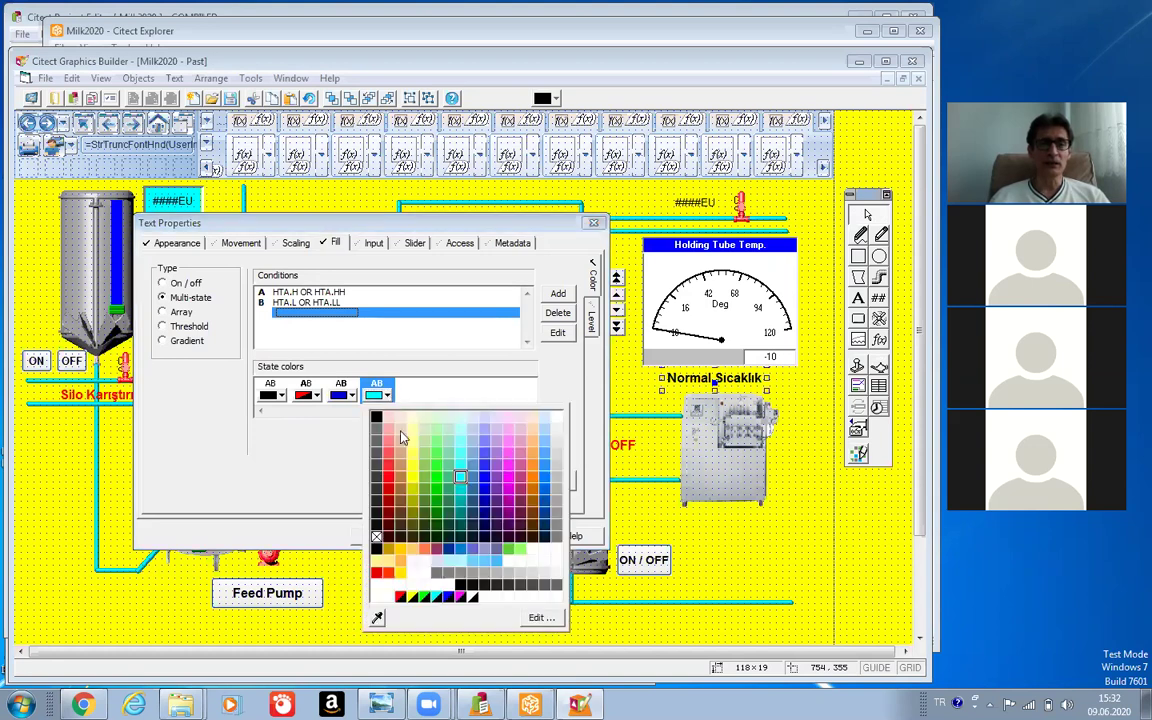
click(411, 597)
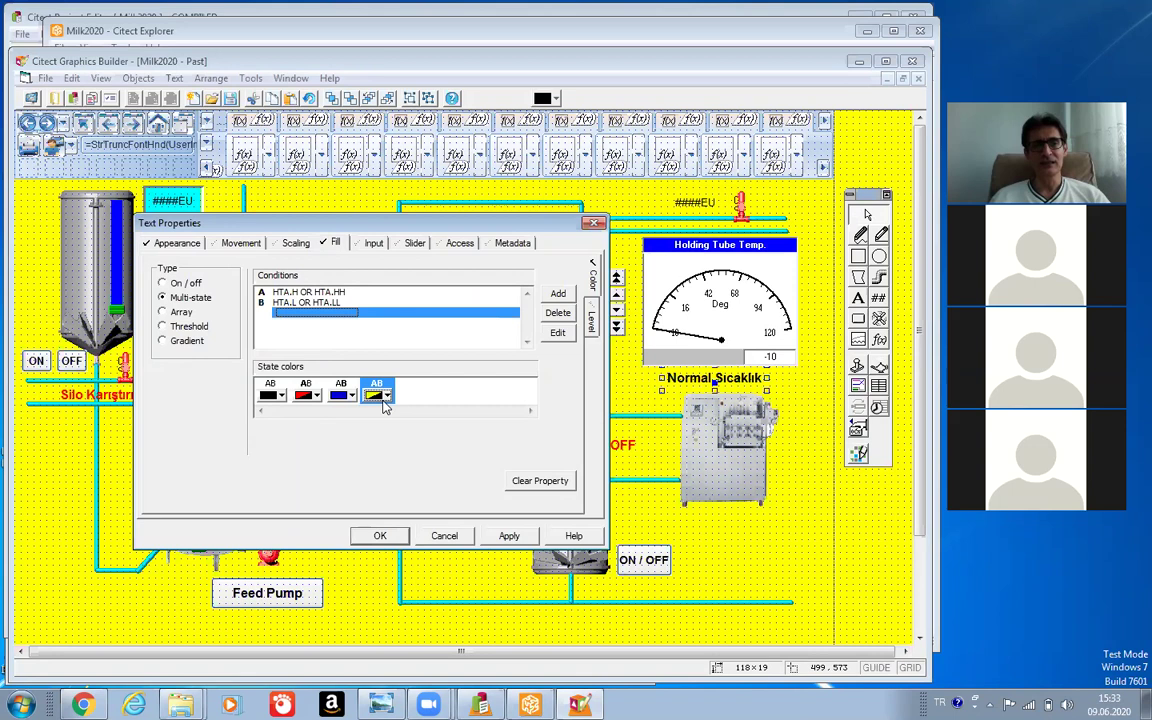
click(509, 536)
click(375, 536)
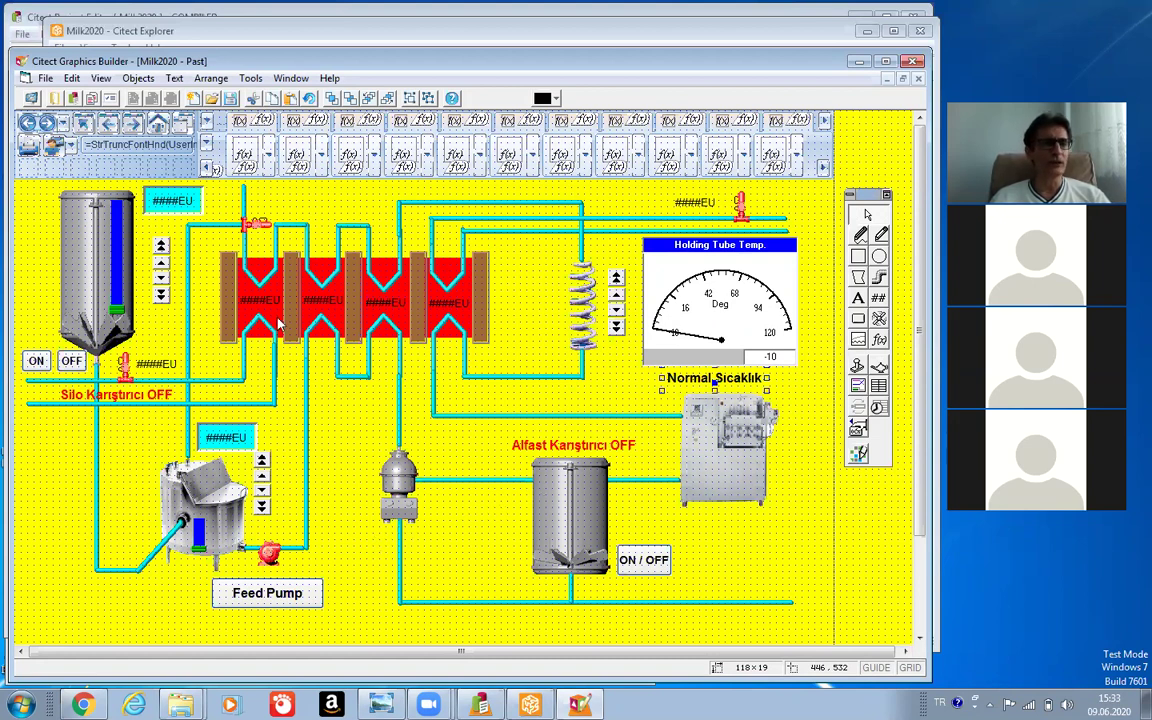
Run the Milk2020 project in demo mode and open the Past page in the runtime.
click(46, 80)
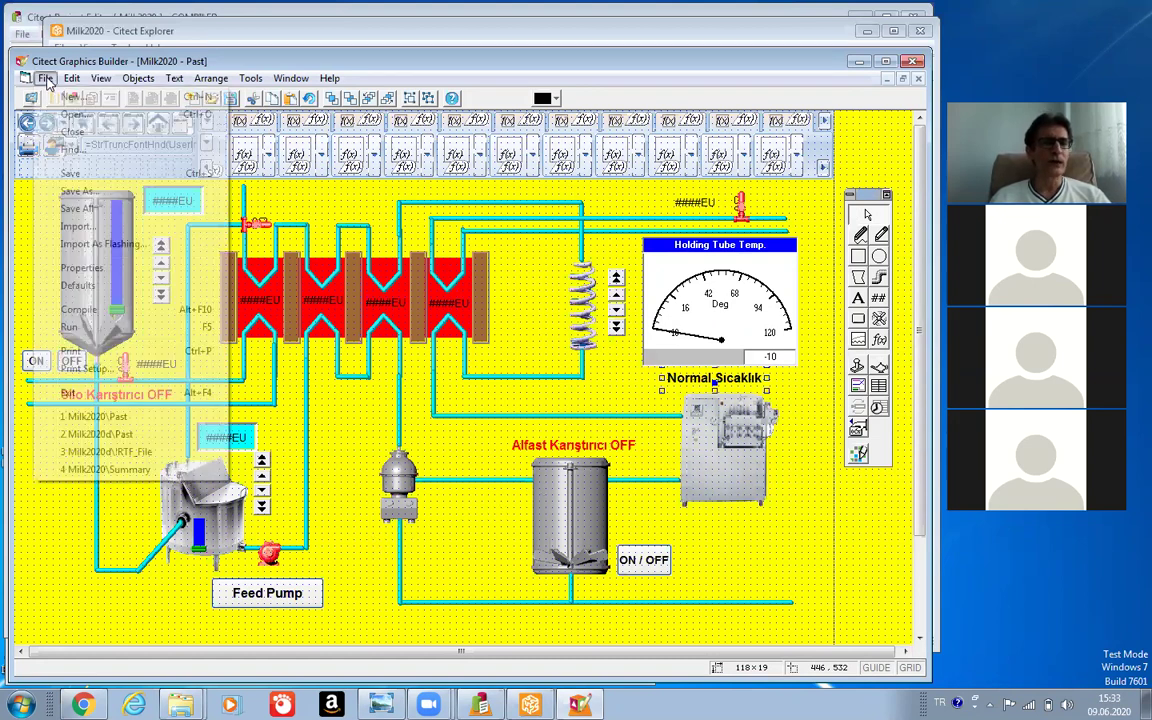
click(69, 327)
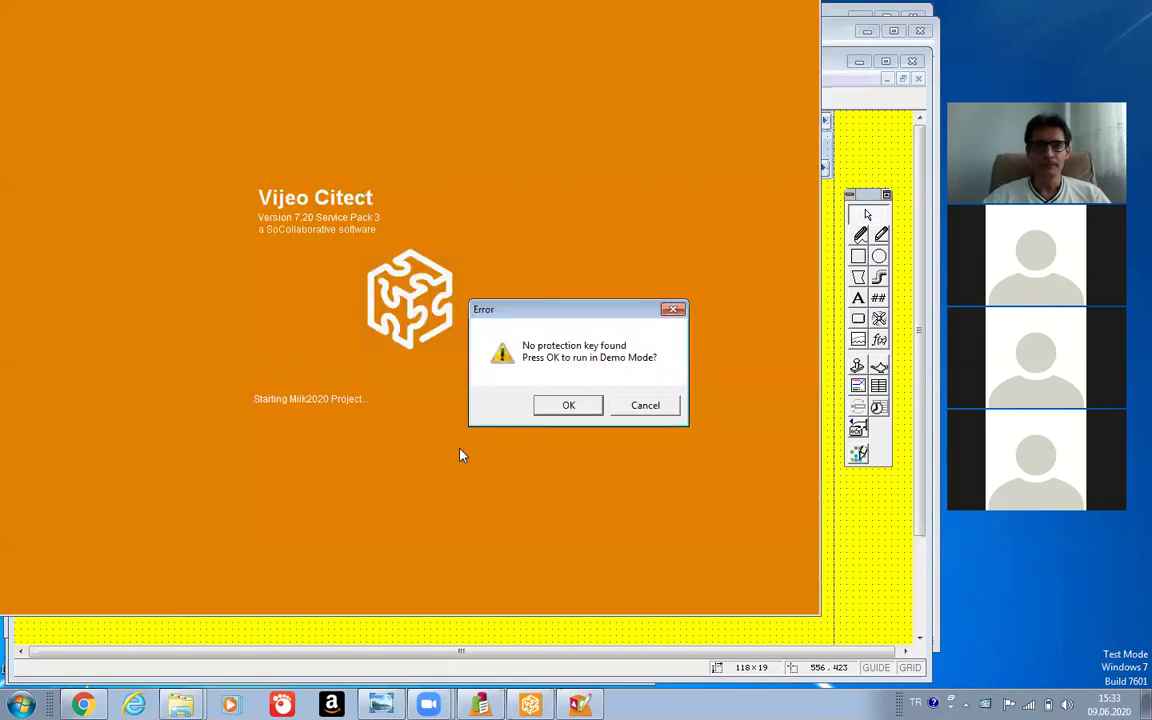
click(568, 405)
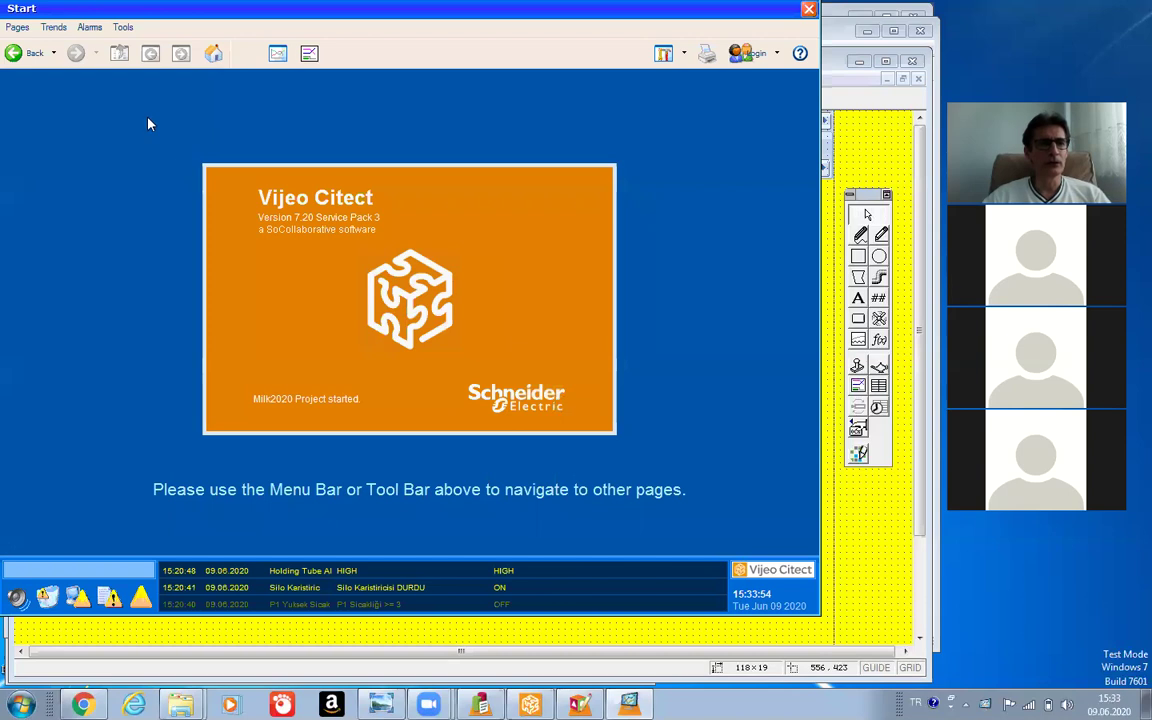
click(17, 27)
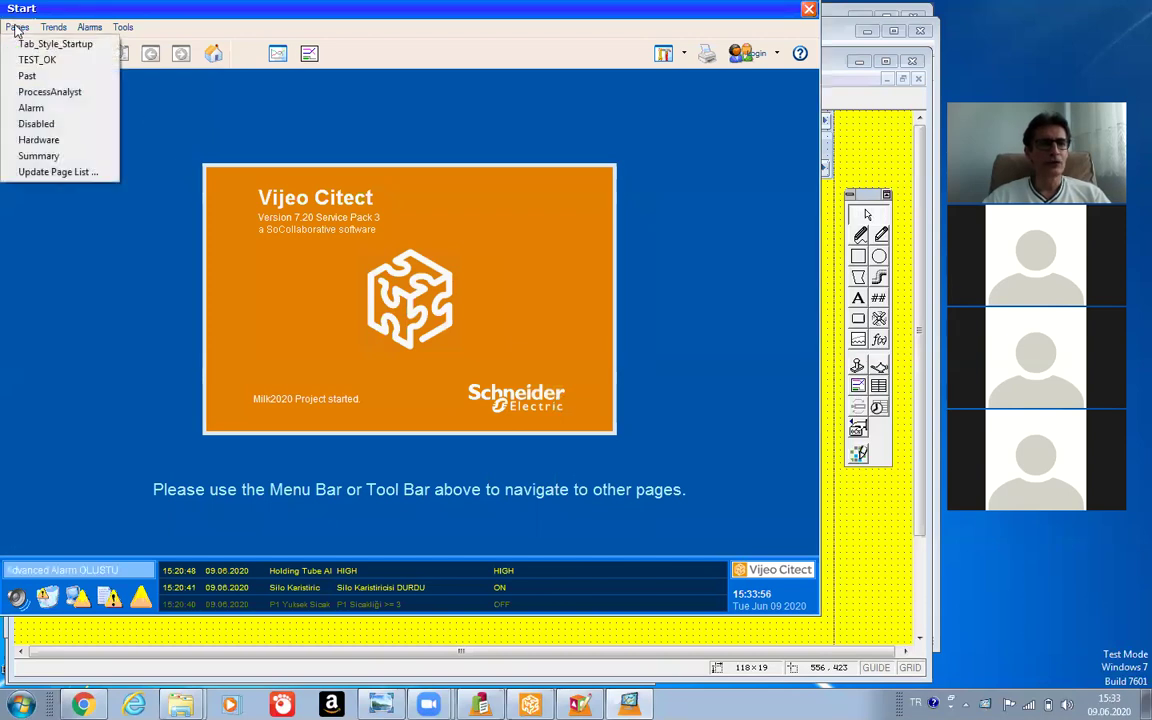
click(28, 75)
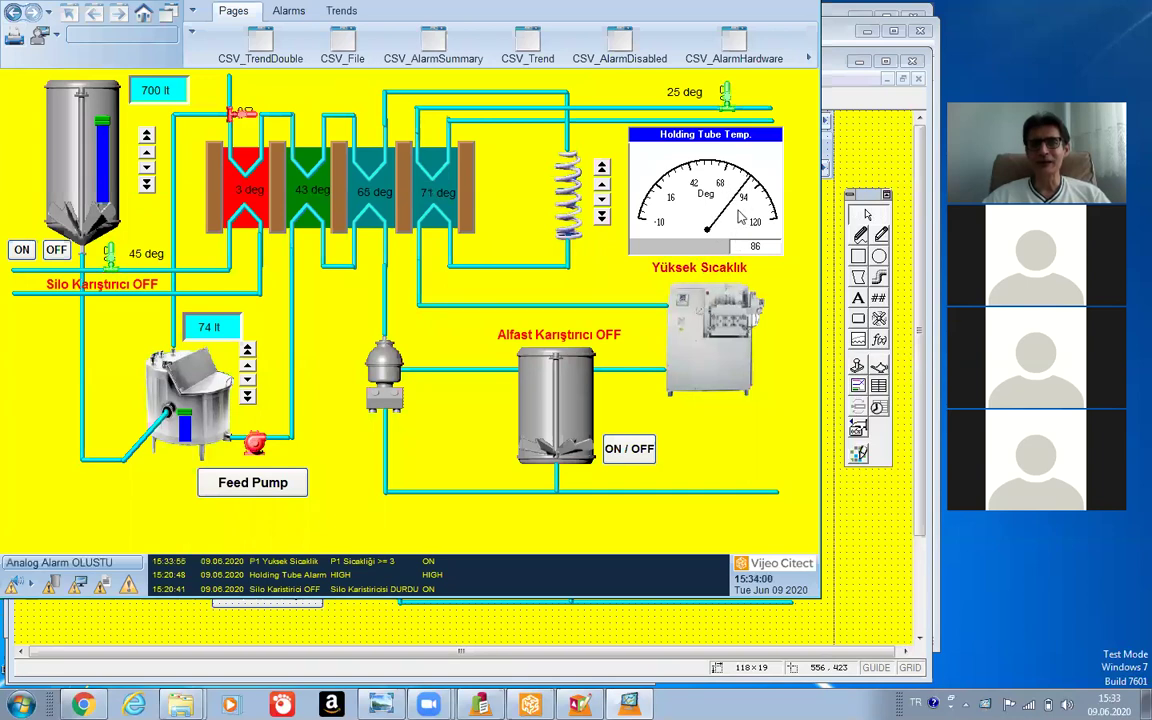
Lower the holding tube temperature in large decrements to test the label's texts and colors, and shut down the runtime.
mouse_move(670, 280)
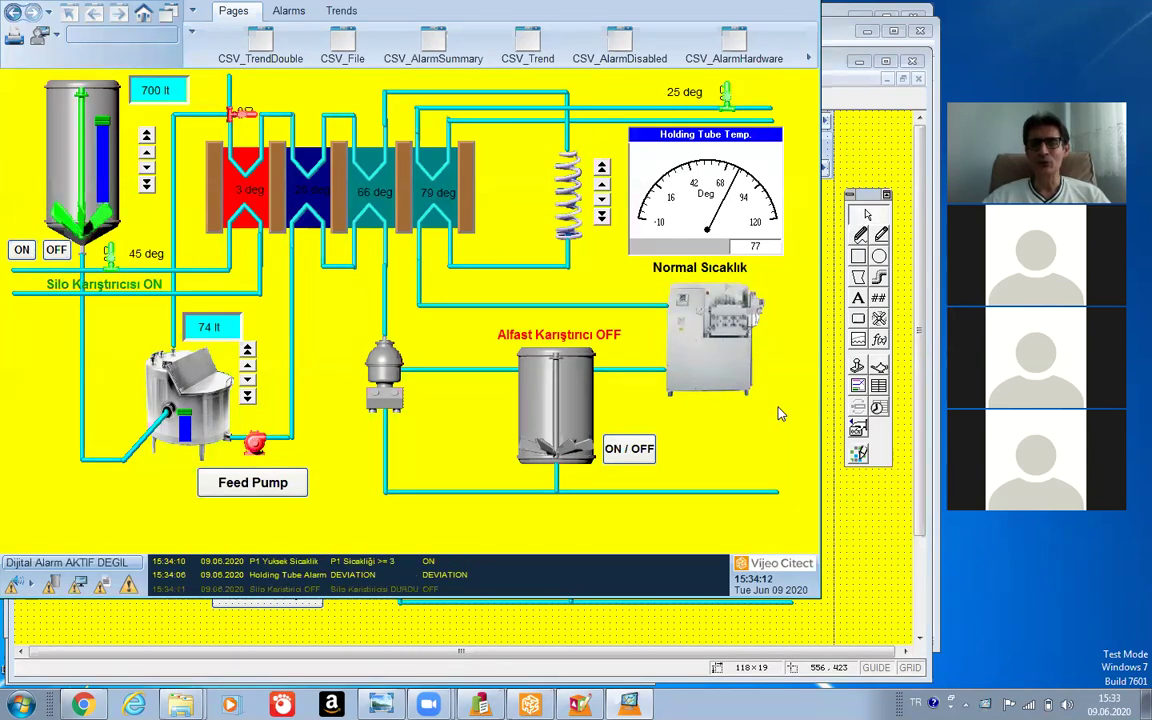
click(601, 216)
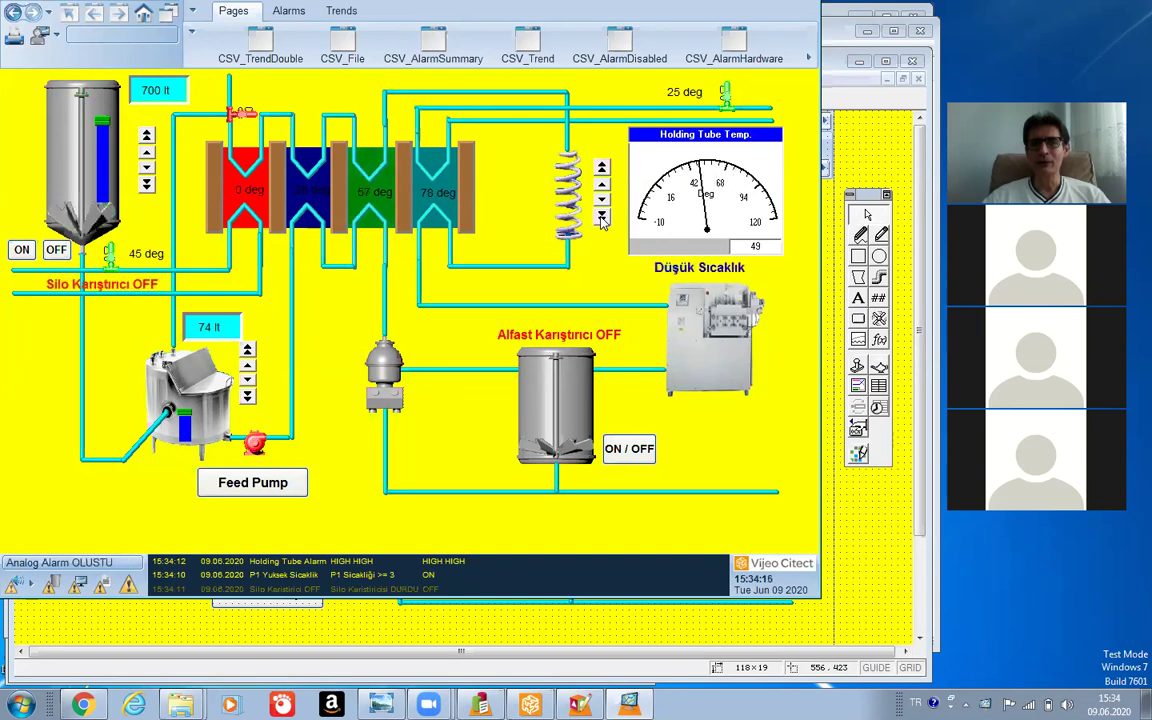
click(601, 216)
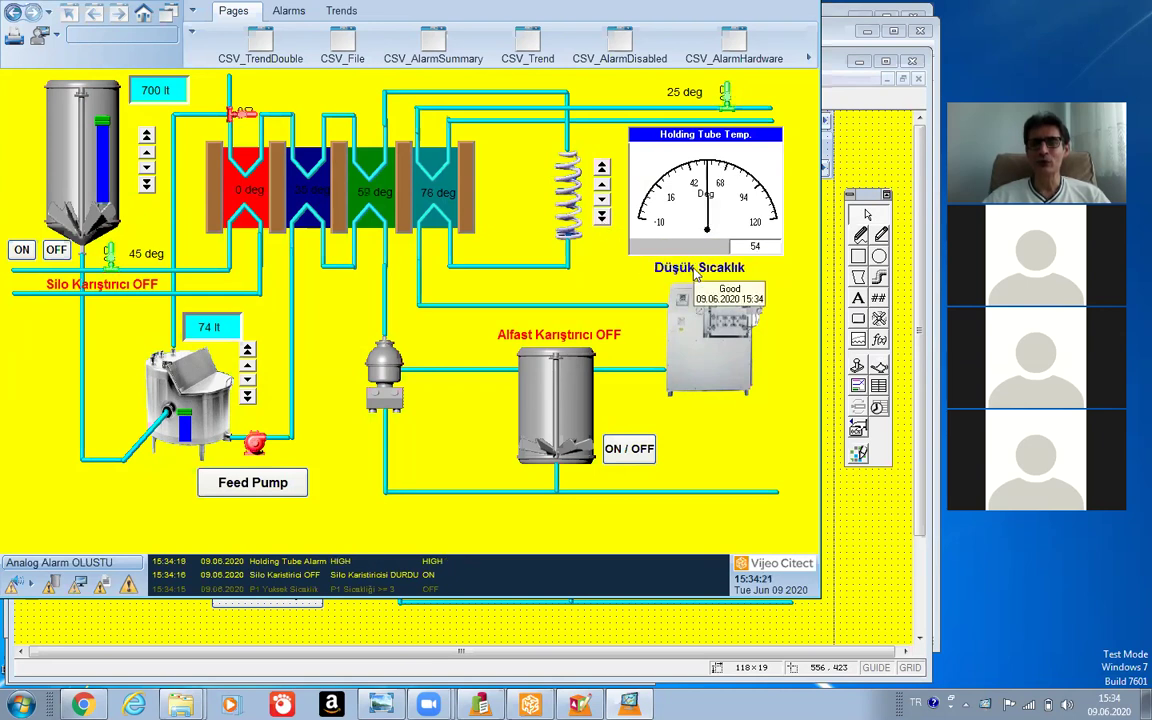
click(601, 216)
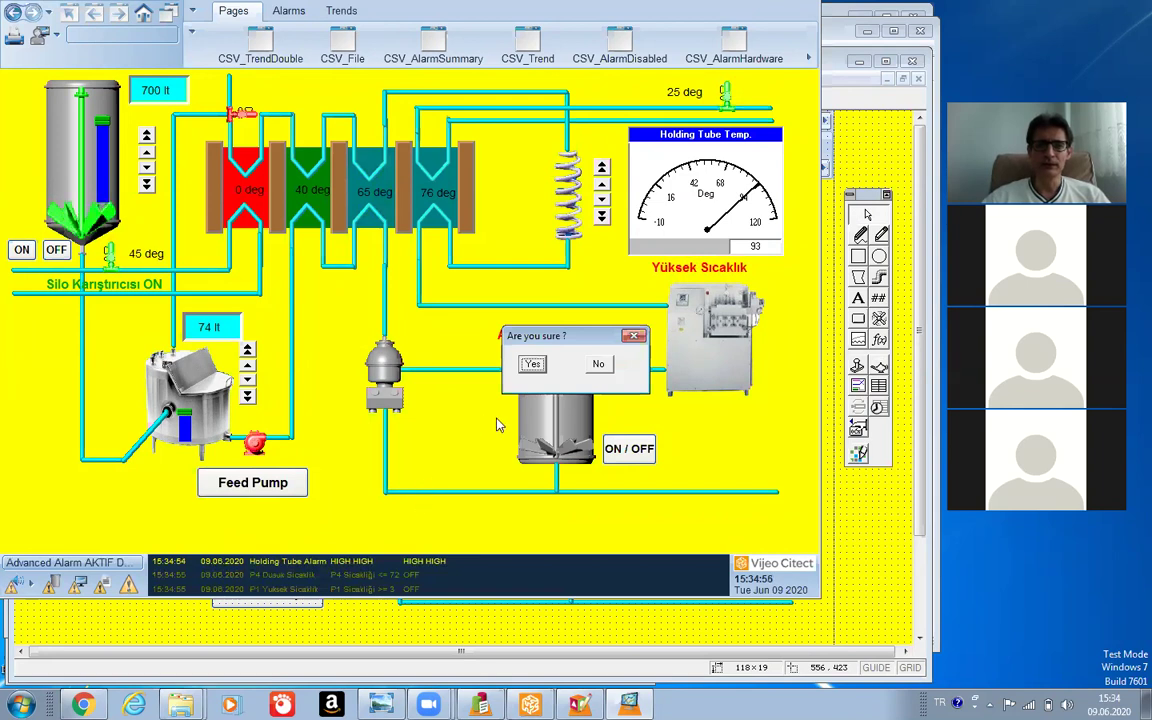
click(531, 364)
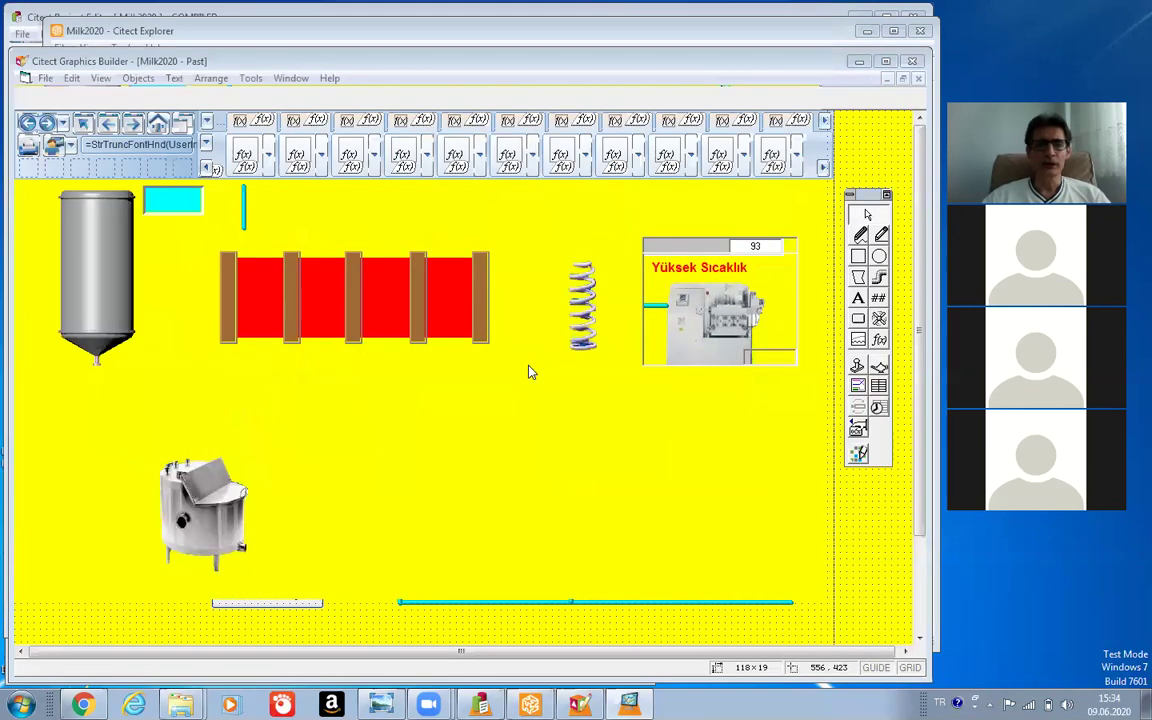
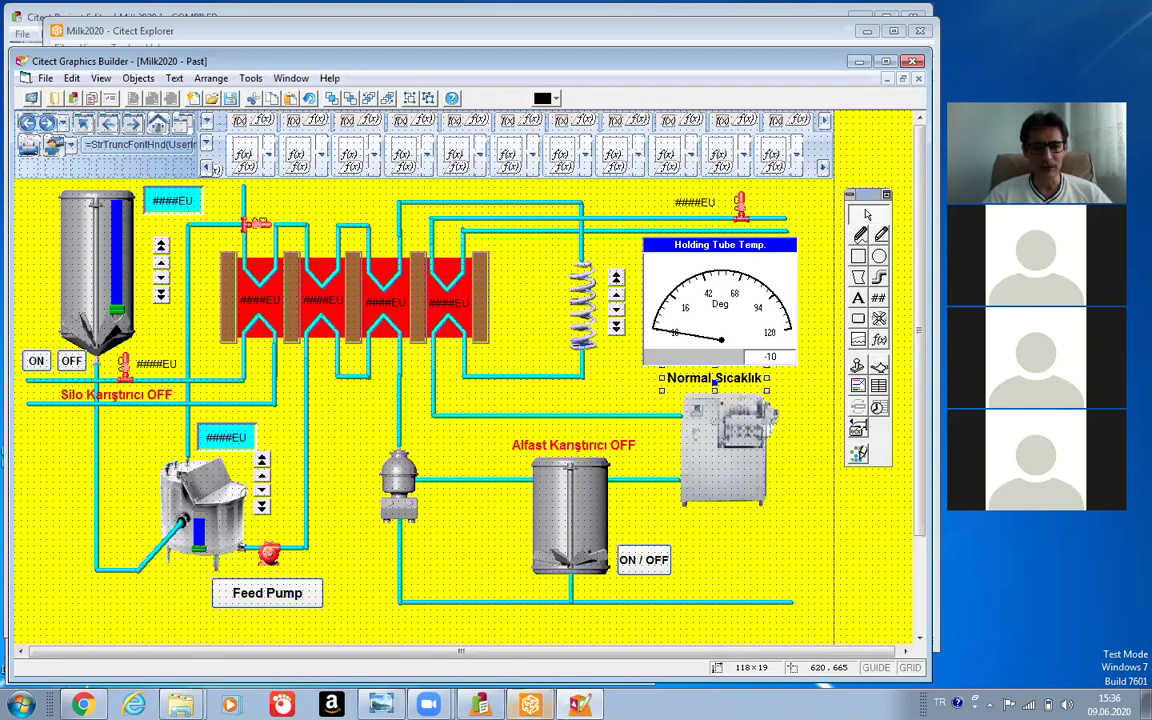
Switch to Citect Explorer and open the Milk2020 system devices form in the Project Editor.
key(alt+Tab)
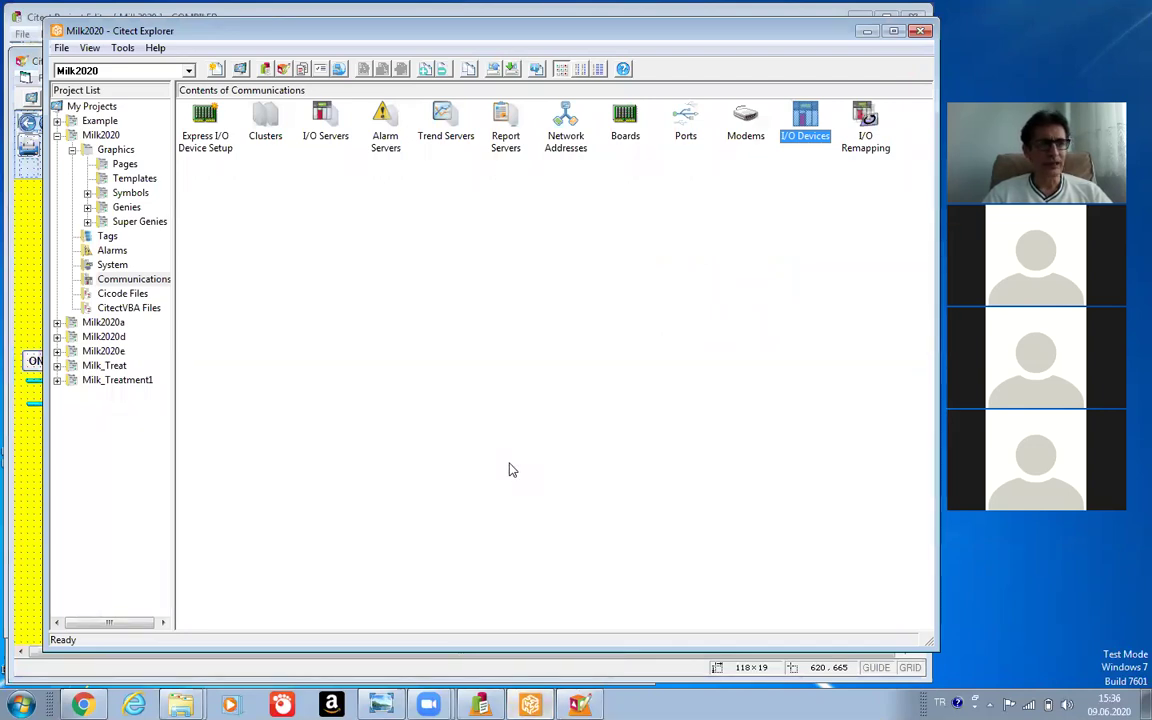
click(119, 264)
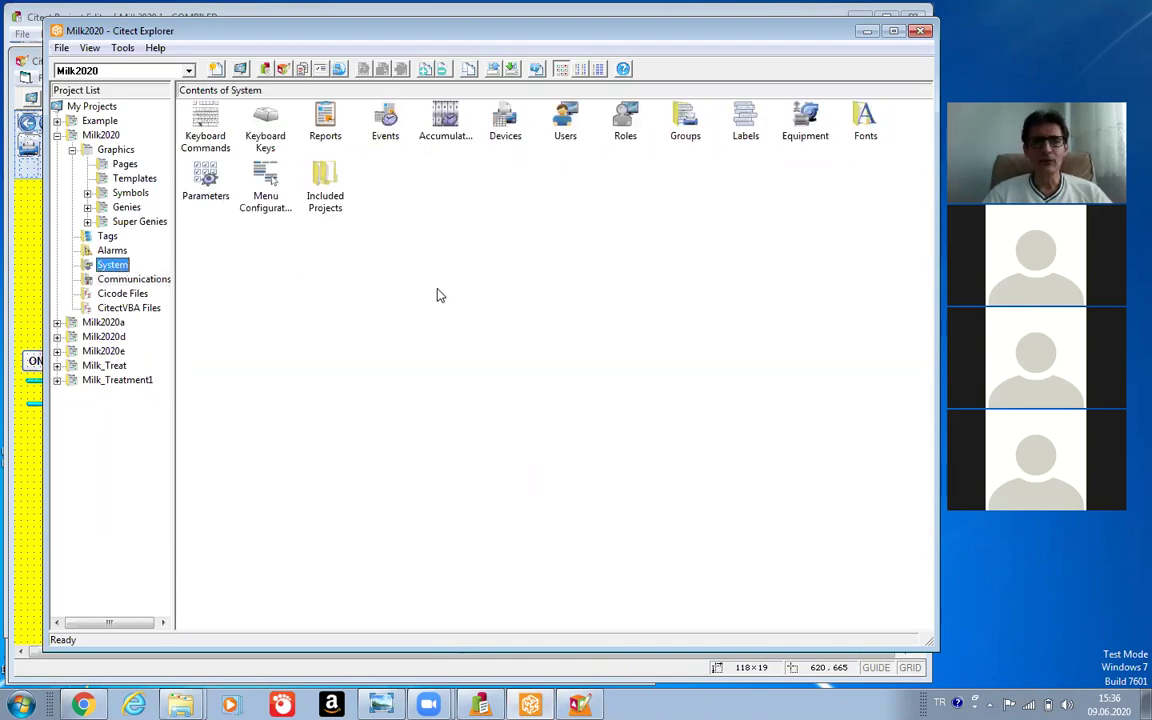
click(499, 119)
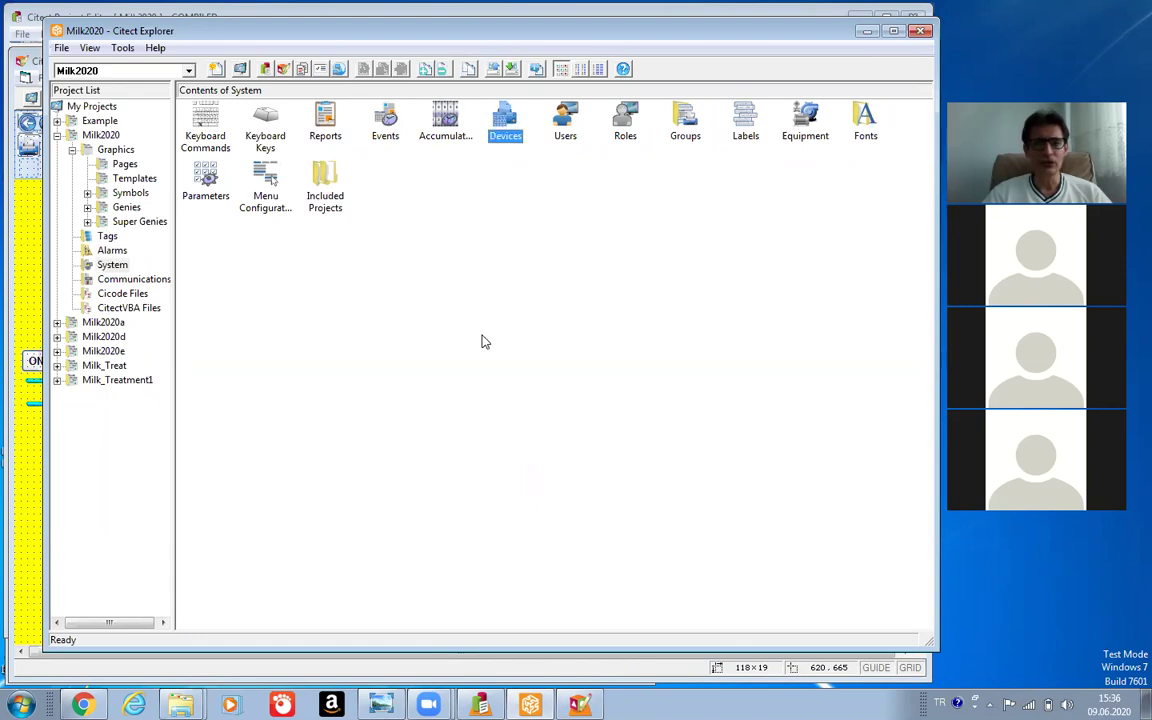
click(481, 704)
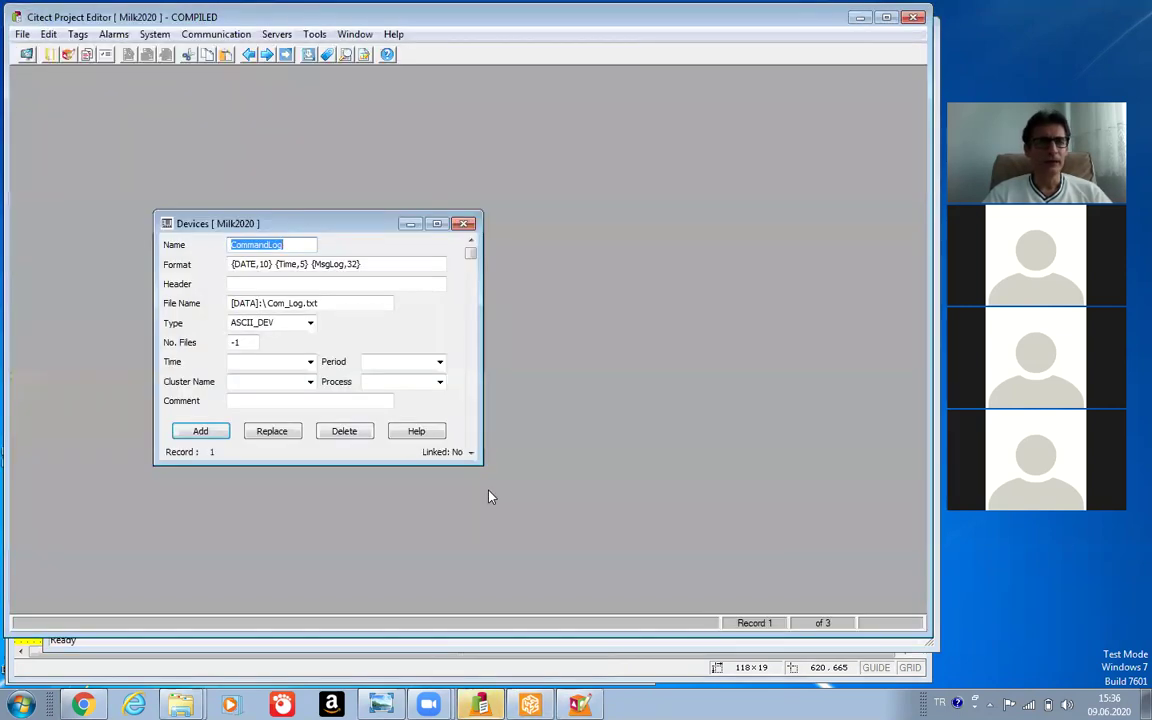
Change the device name in the CommandLog record to PastLog.
click(268, 244)
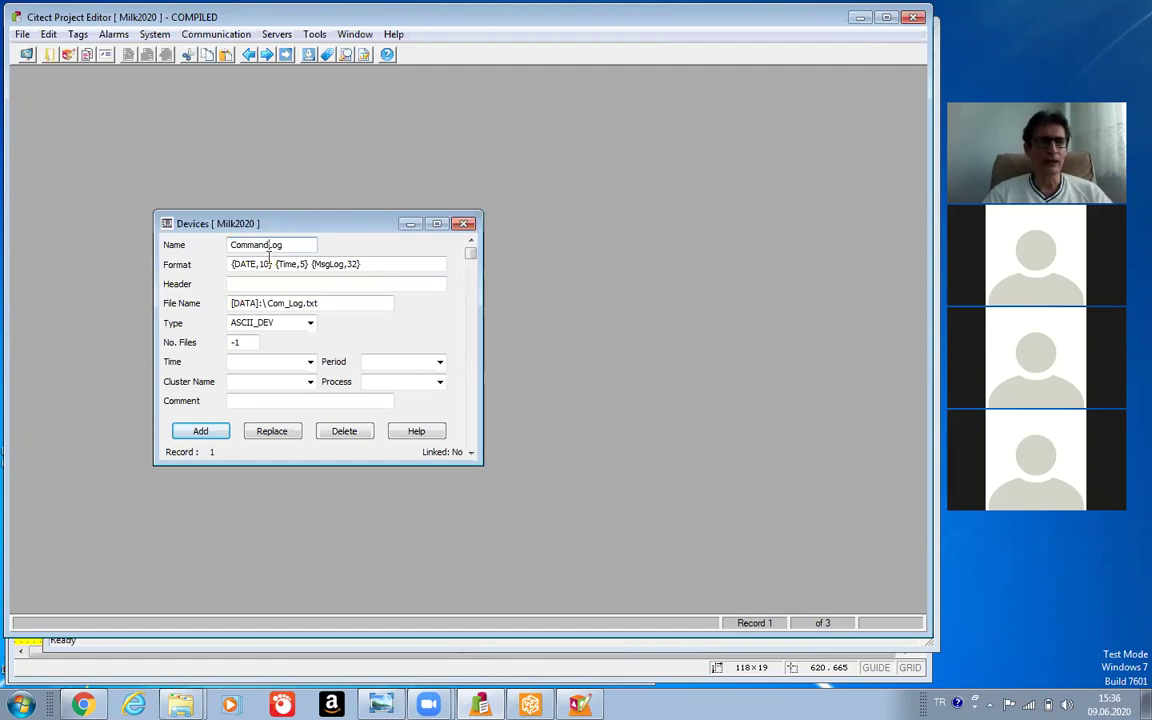
key(BackSpace)
key(BackSpace)
key(BackSpace)
key(BackSpace)
key(BackSpace)
key(BackSpace)
key(BackSpace)
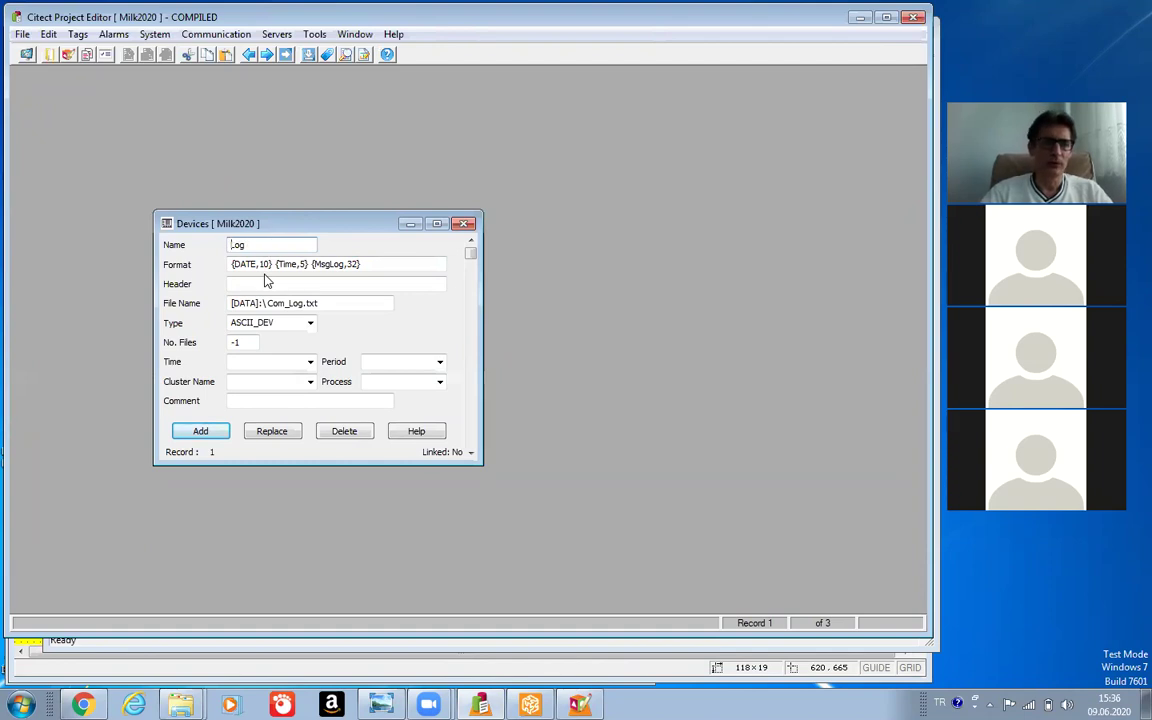
text(Past)
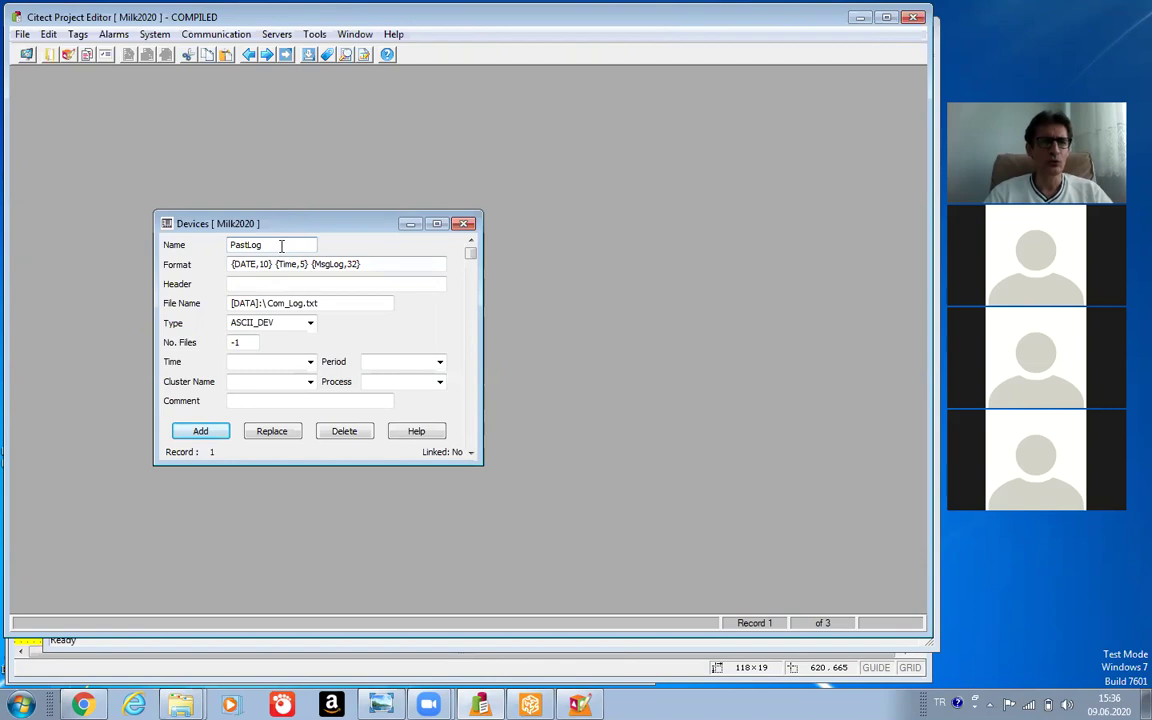
Clear the format definition of the PastLog device.
click(374, 266)
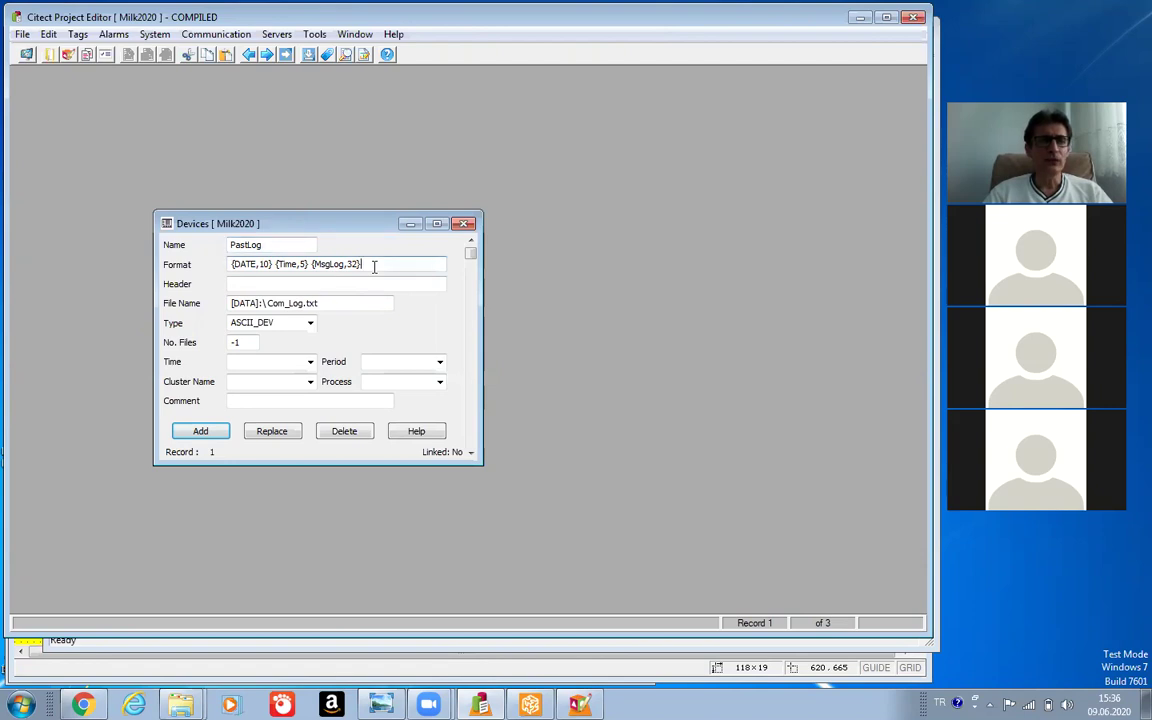
drag(374, 266, 220, 268)
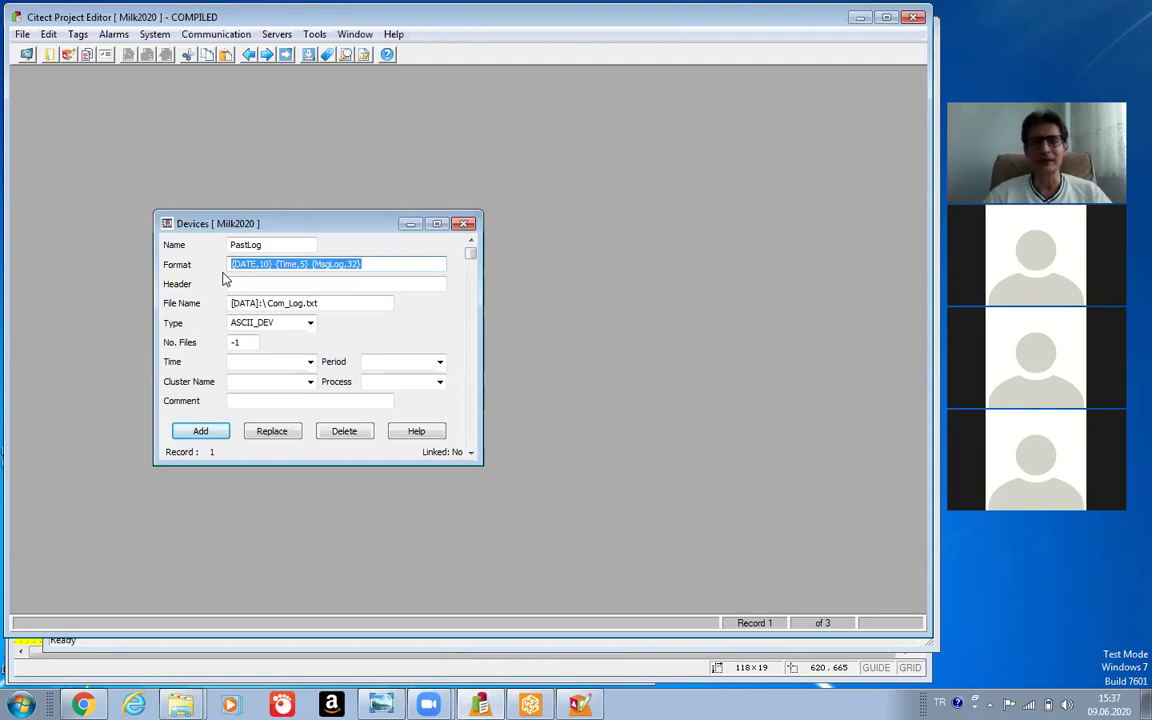
key(Delete)
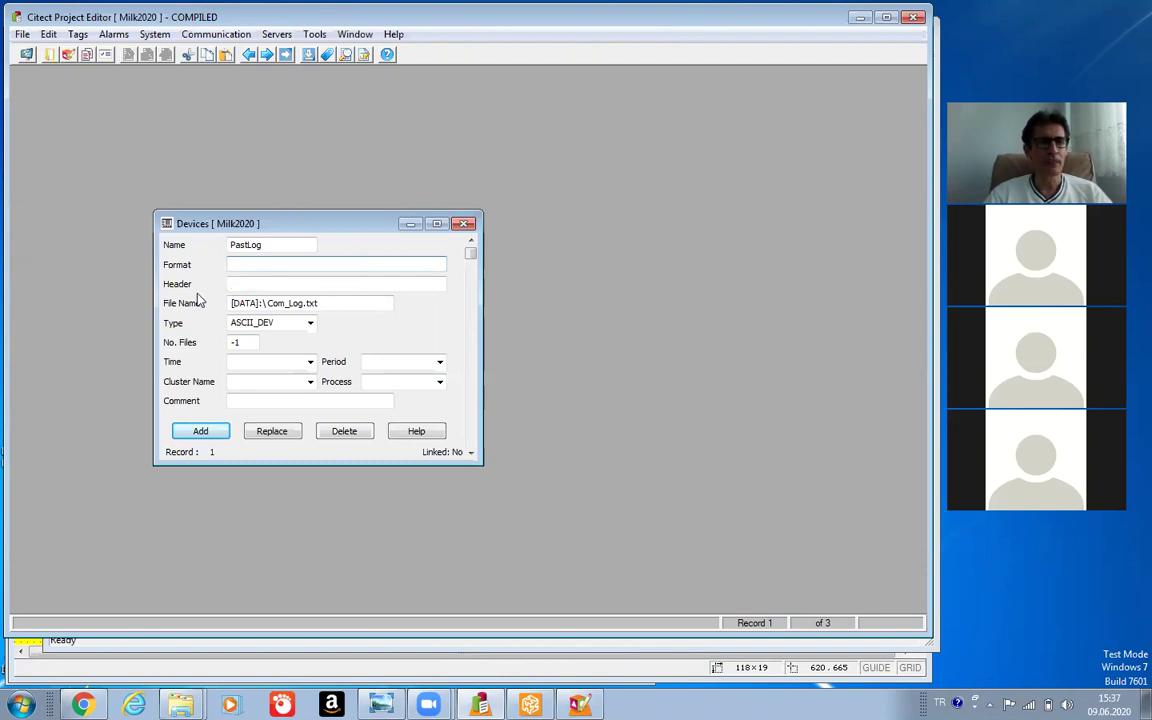
Change the PastLog device's file name to [DATA]:\Past_Rep.rtf.
click(326, 304)
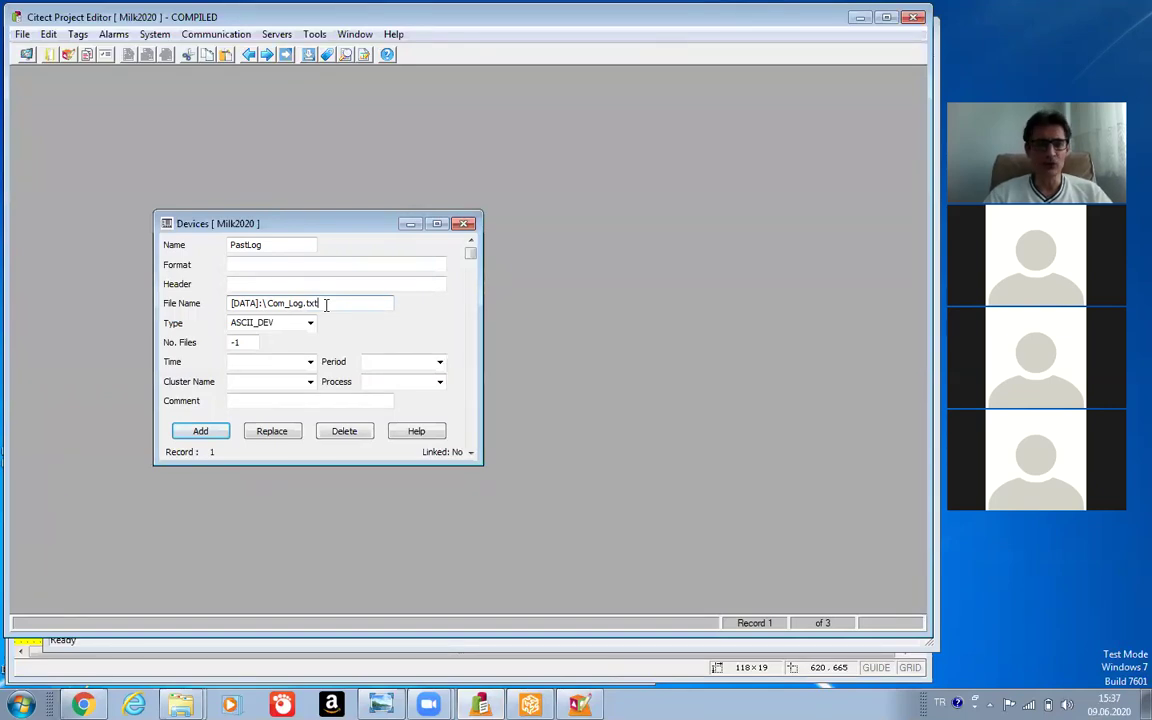
key(BackSpace)
key(BackSpace)
key(BackSpace)
key(BackSpace)
key(BackSpace)
key(BackSpace)
key(BackSpace)
key(BackSpace)
key(BackSpace)
key(BackSpace)
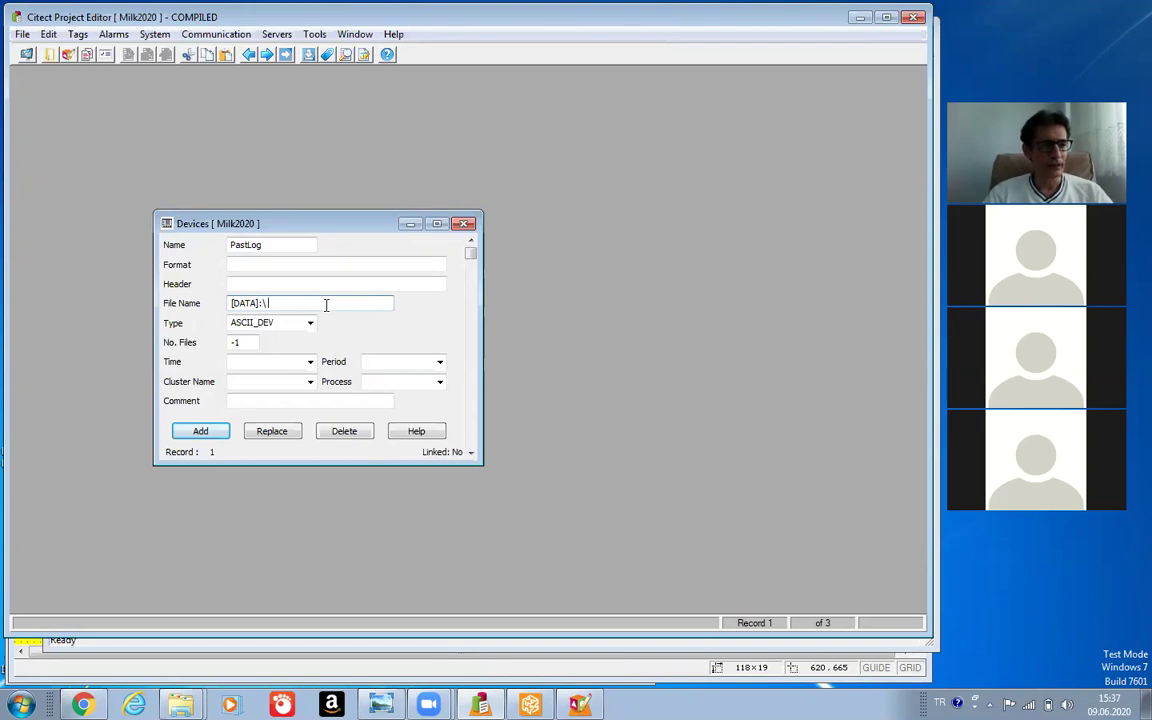
text(Past)
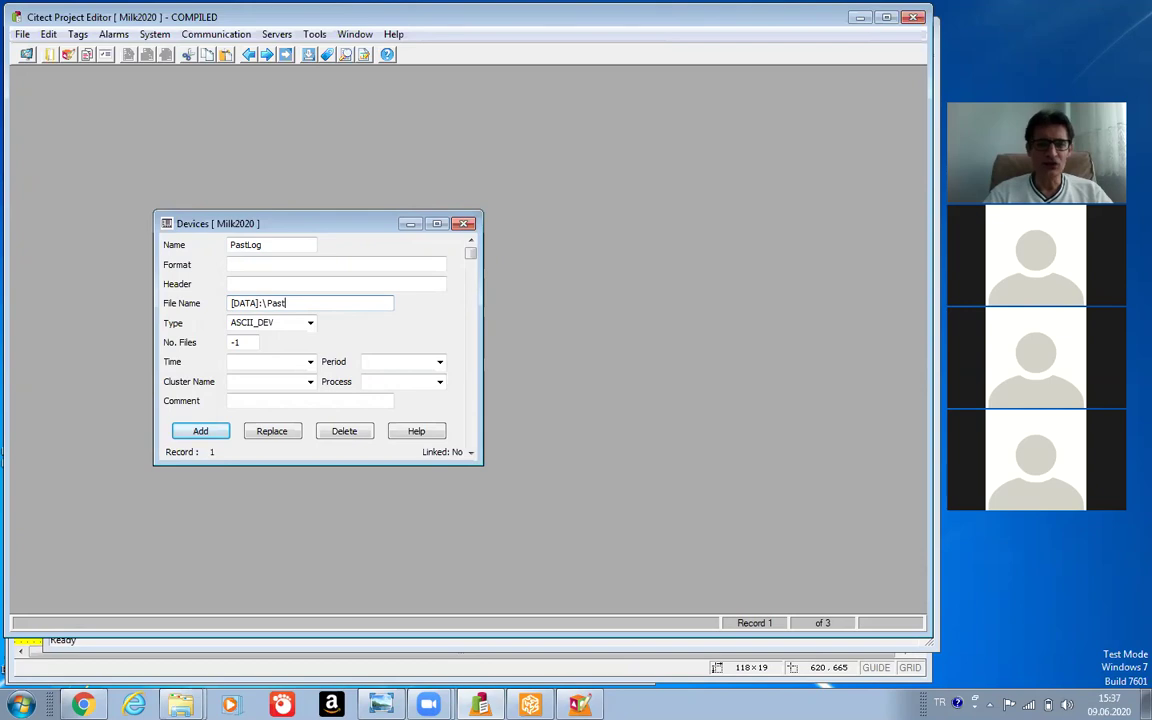
text(_Rep.)
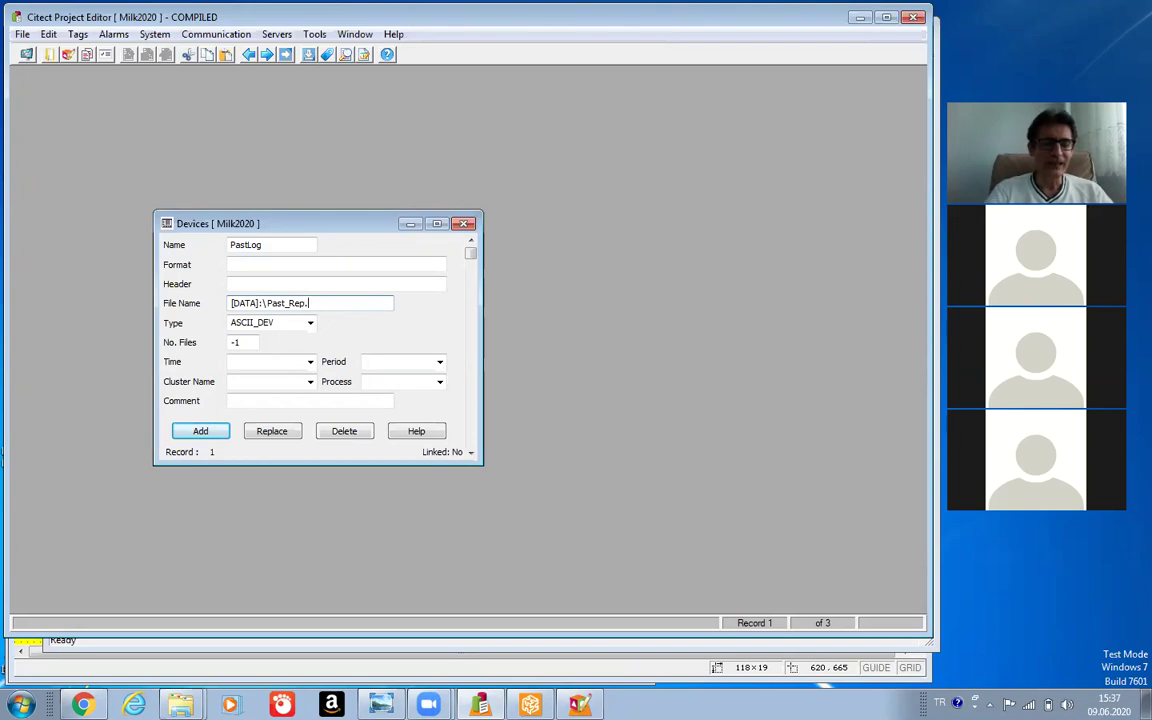
text(rtf)
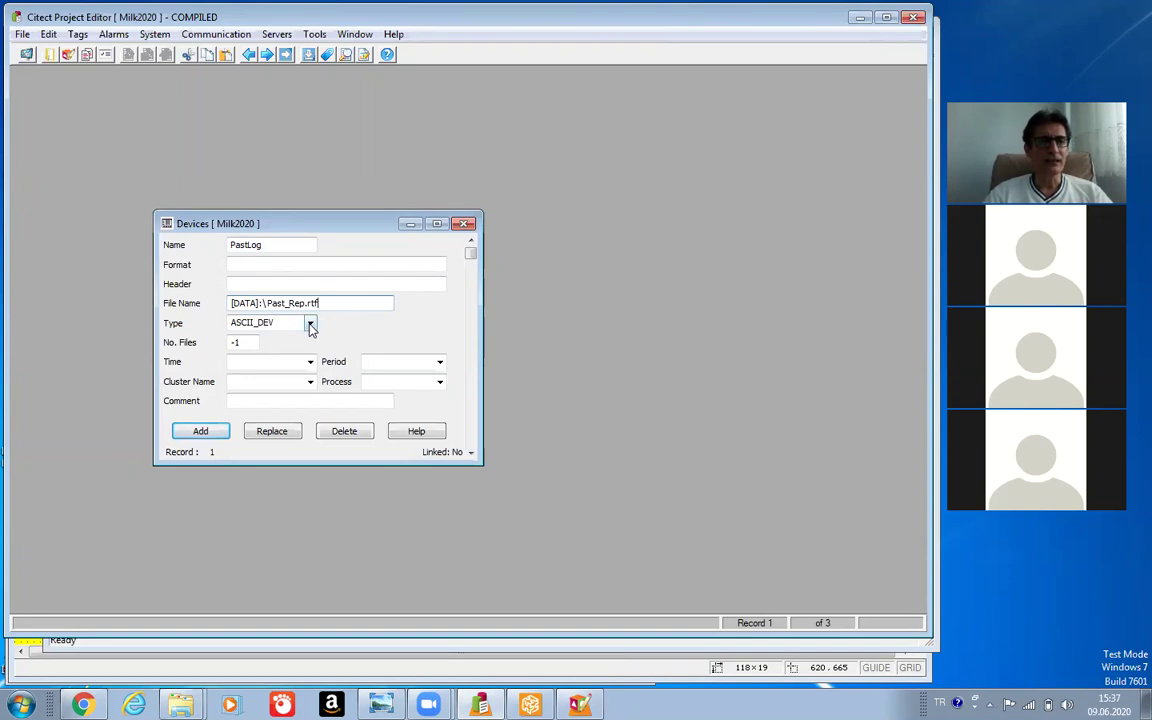
Choose ASCII_DEV as the PastLog device type and add the device as a new record.
click(310, 322)
click(278, 339)
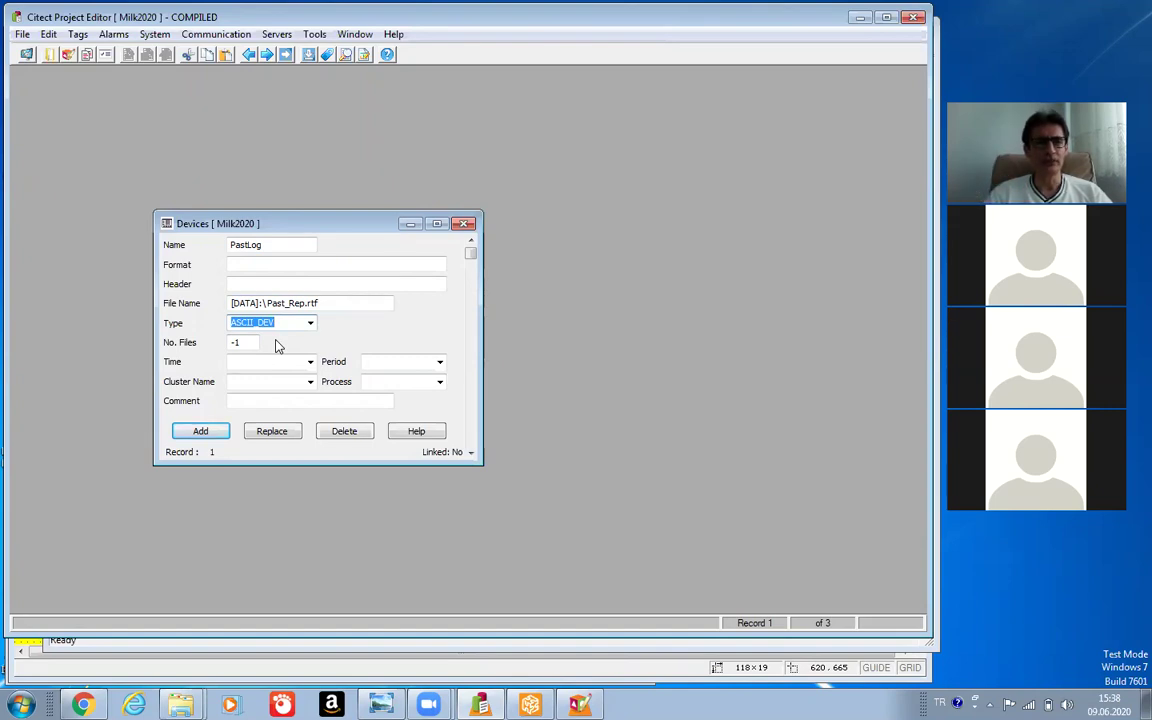
click(202, 431)
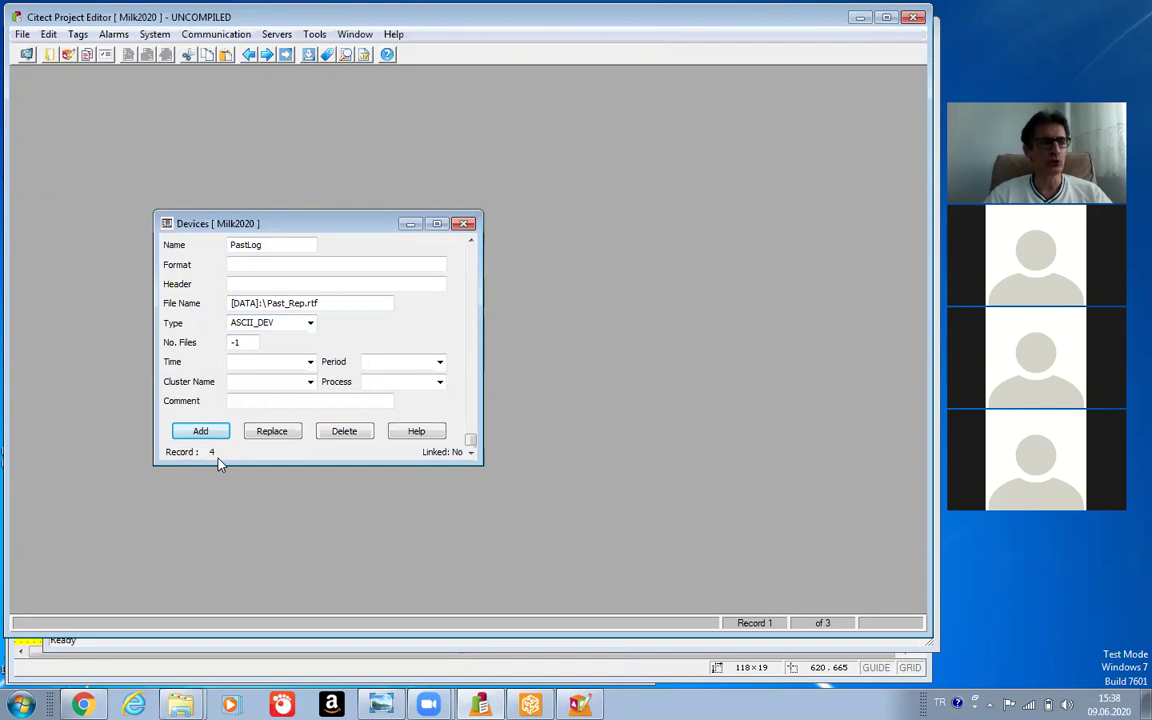
Compile the Milk2020 project and dismiss the compiler message.
click(22, 34)
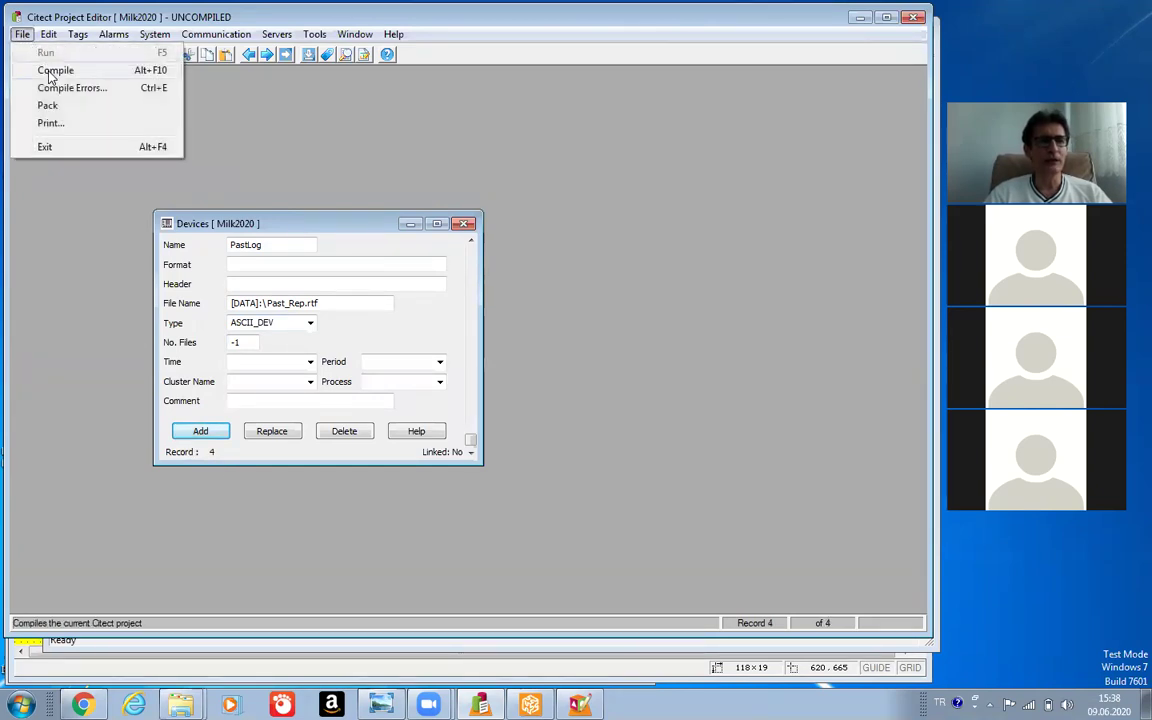
click(50, 74)
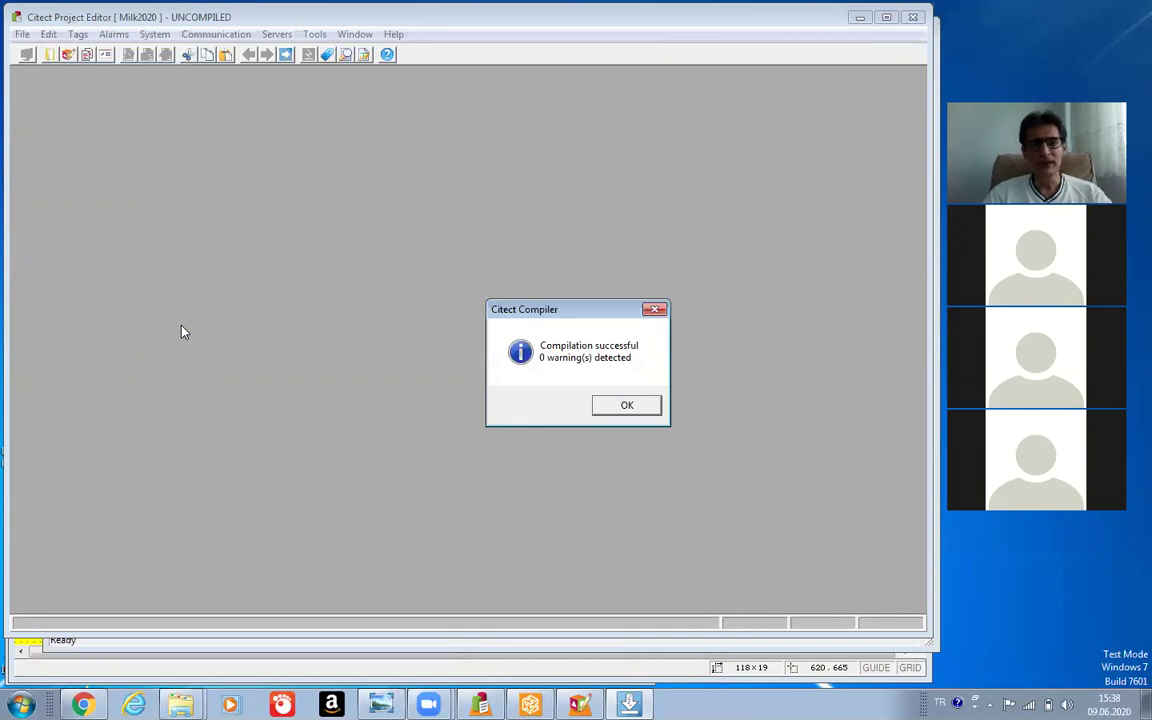
click(627, 406)
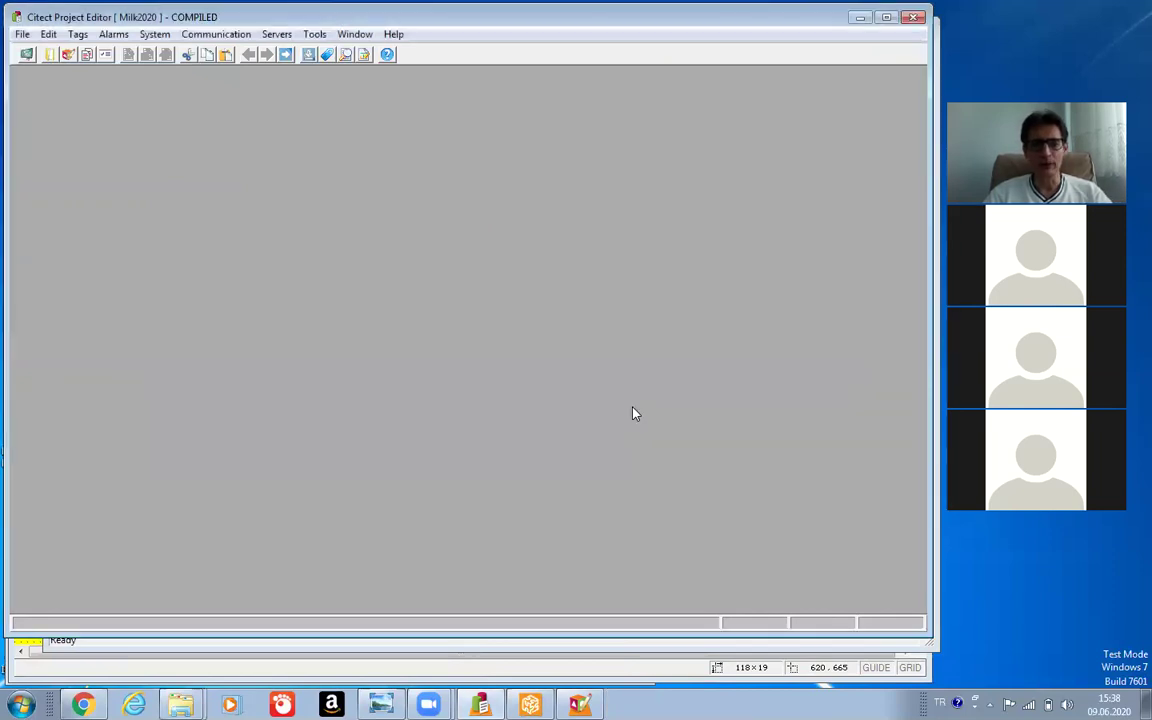
Switch to Citect Explorer and open the Reports form from the Milk2020 system contents.
click(530, 705)
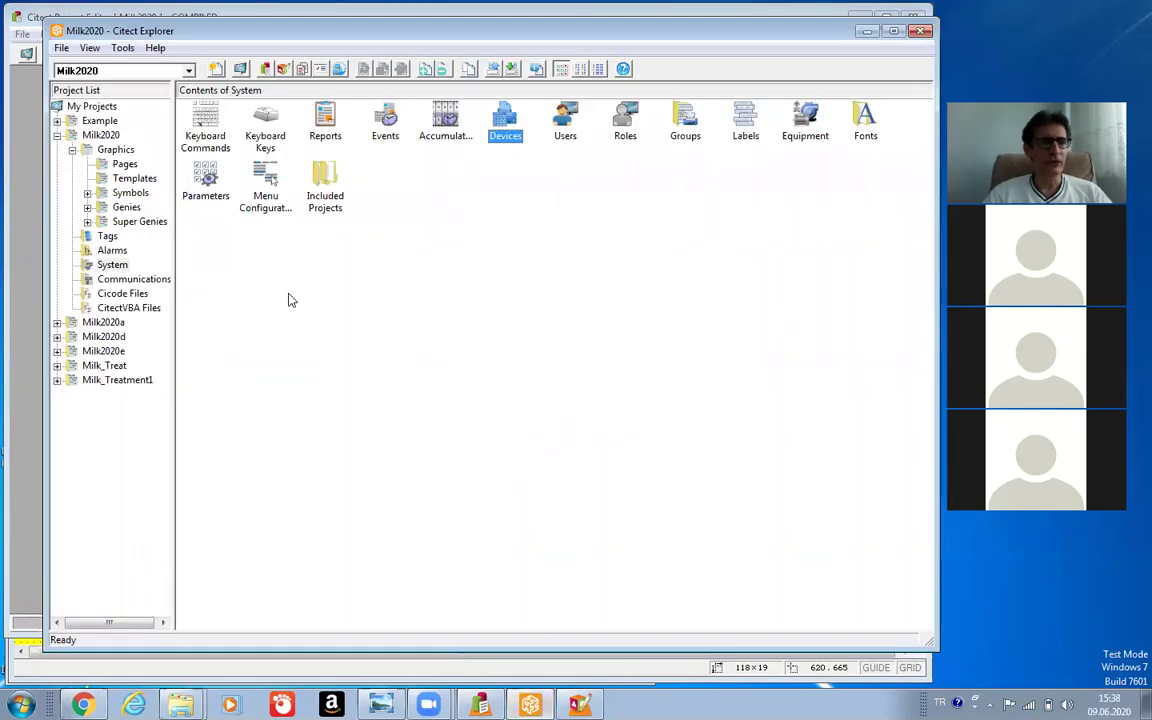
click(106, 265)
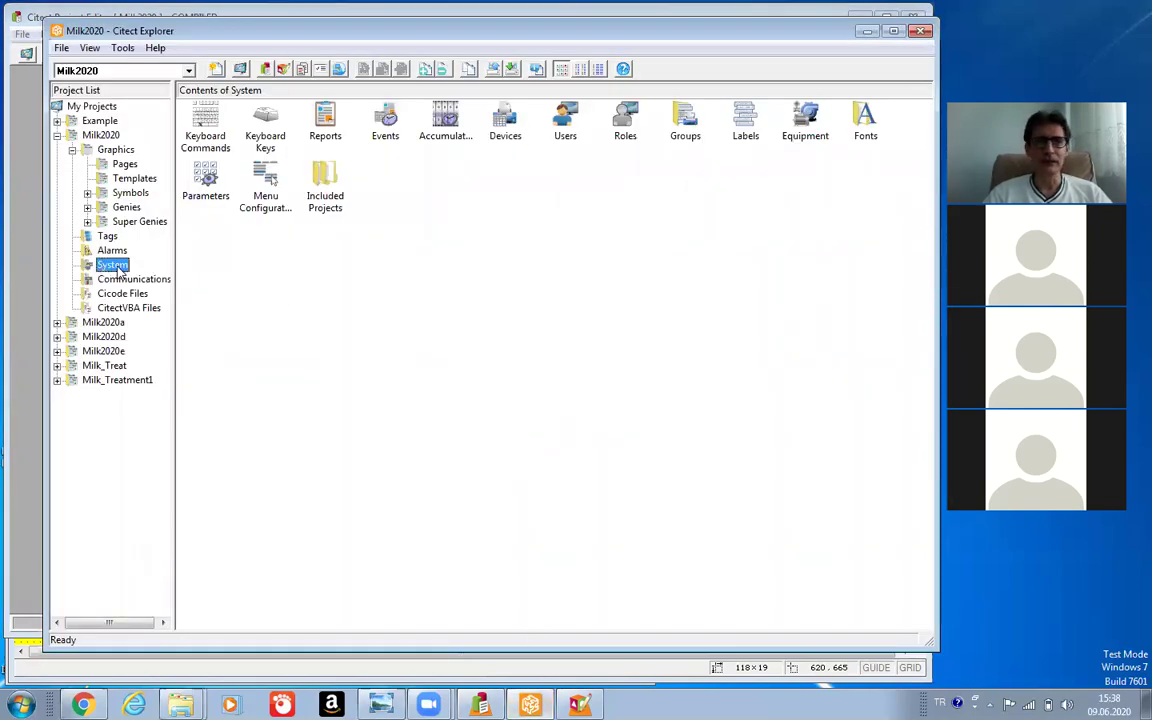
click(326, 125)
double_click(326, 125)
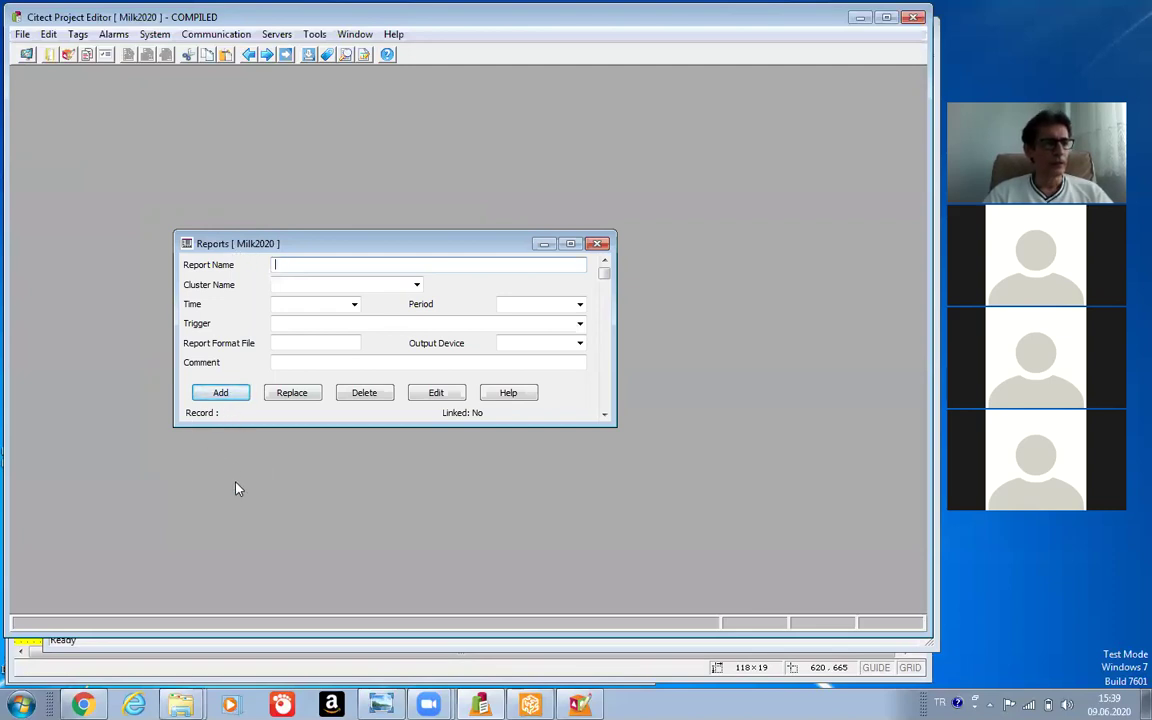
Name the report Past, assign it to cluster Past, and set its report format file to Past.rtf.
text(Past)
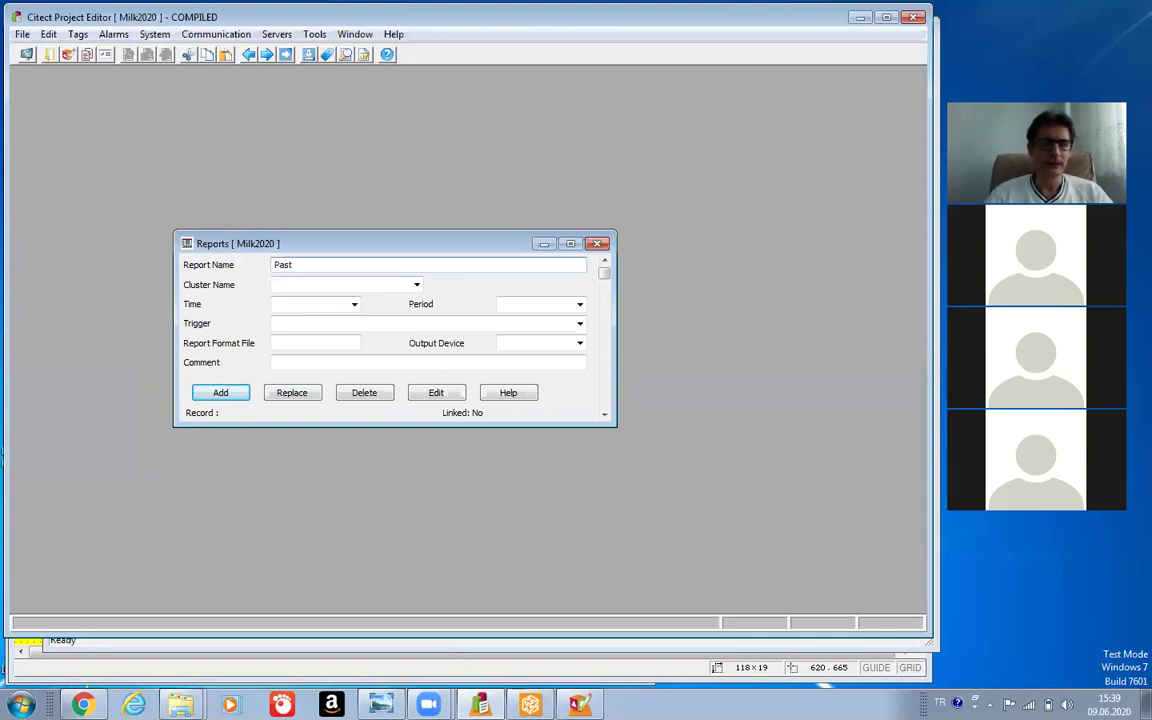
click(417, 286)
click(349, 297)
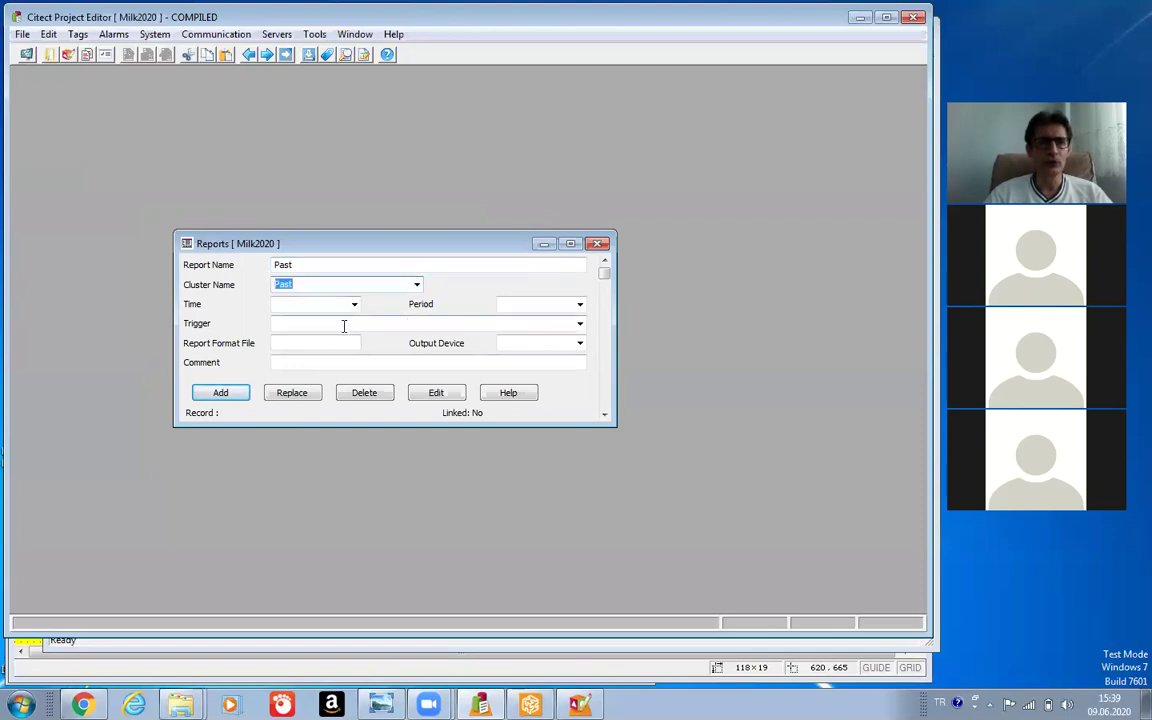
click(316, 343)
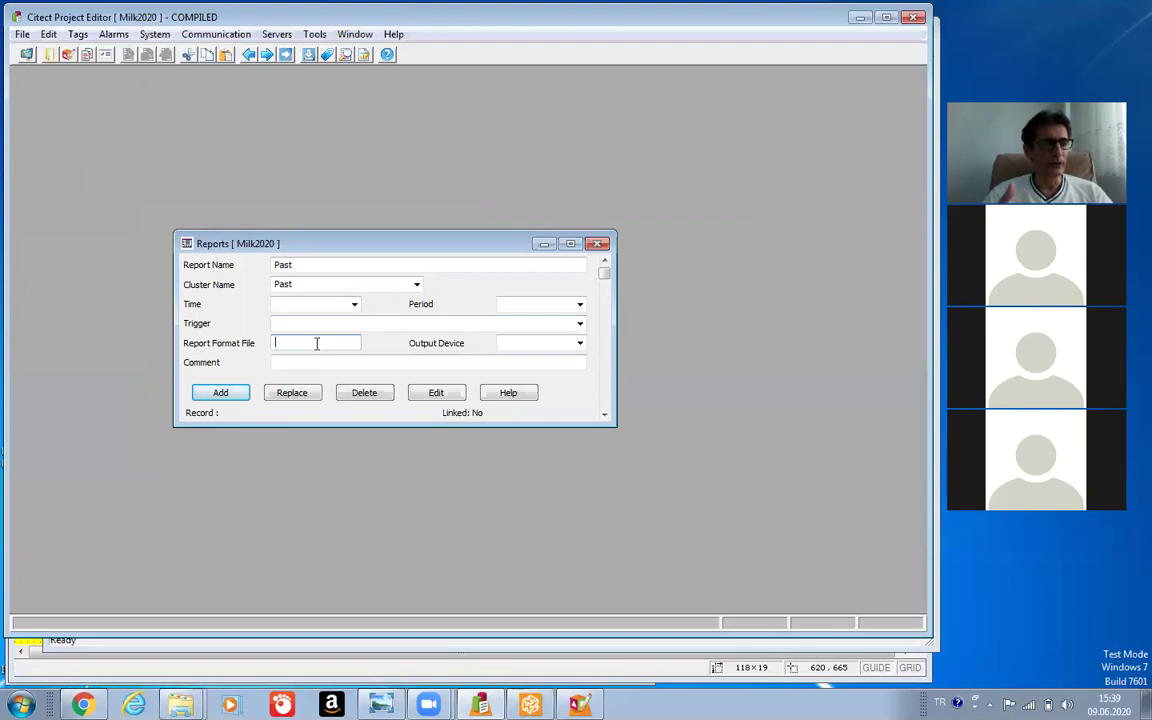
text(Past.rtf)
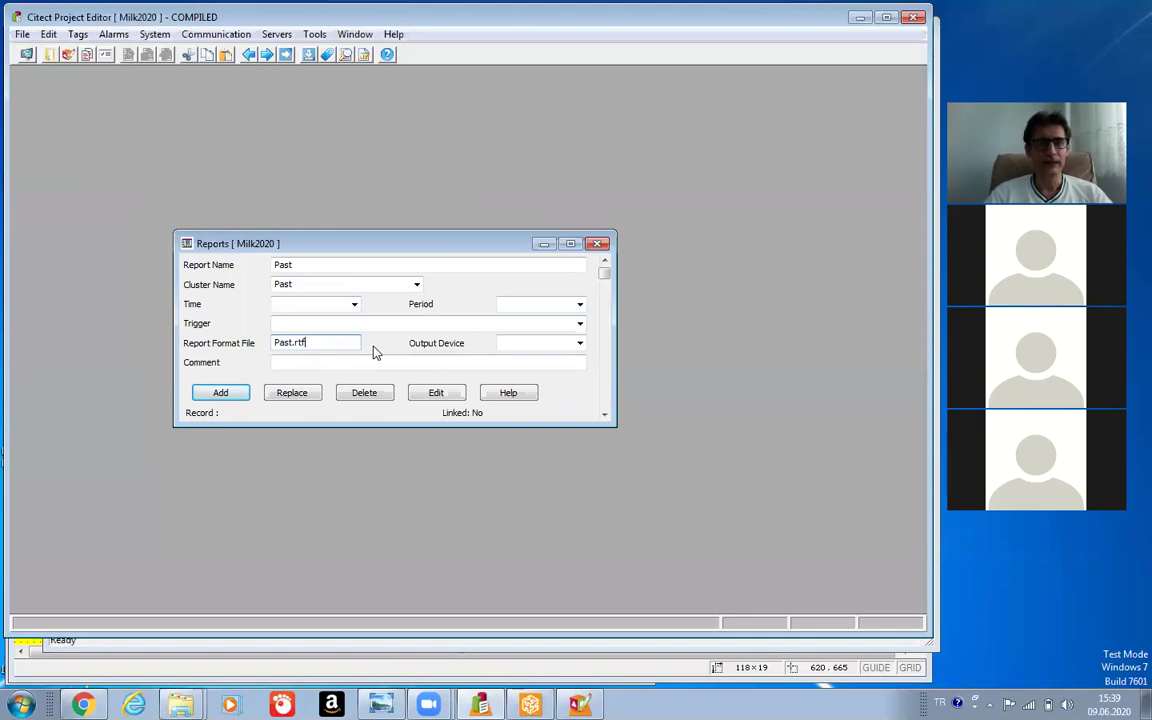
Choose PastLog as the Past report's output device and add the report record.
click(502, 344)
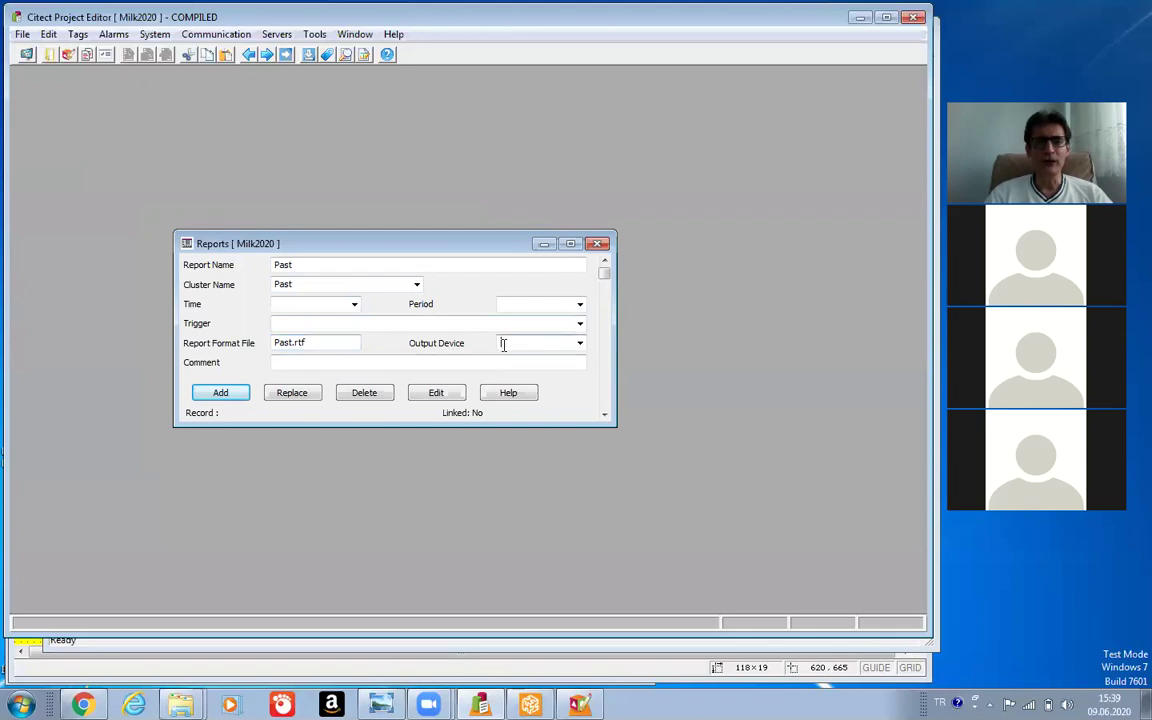
click(580, 344)
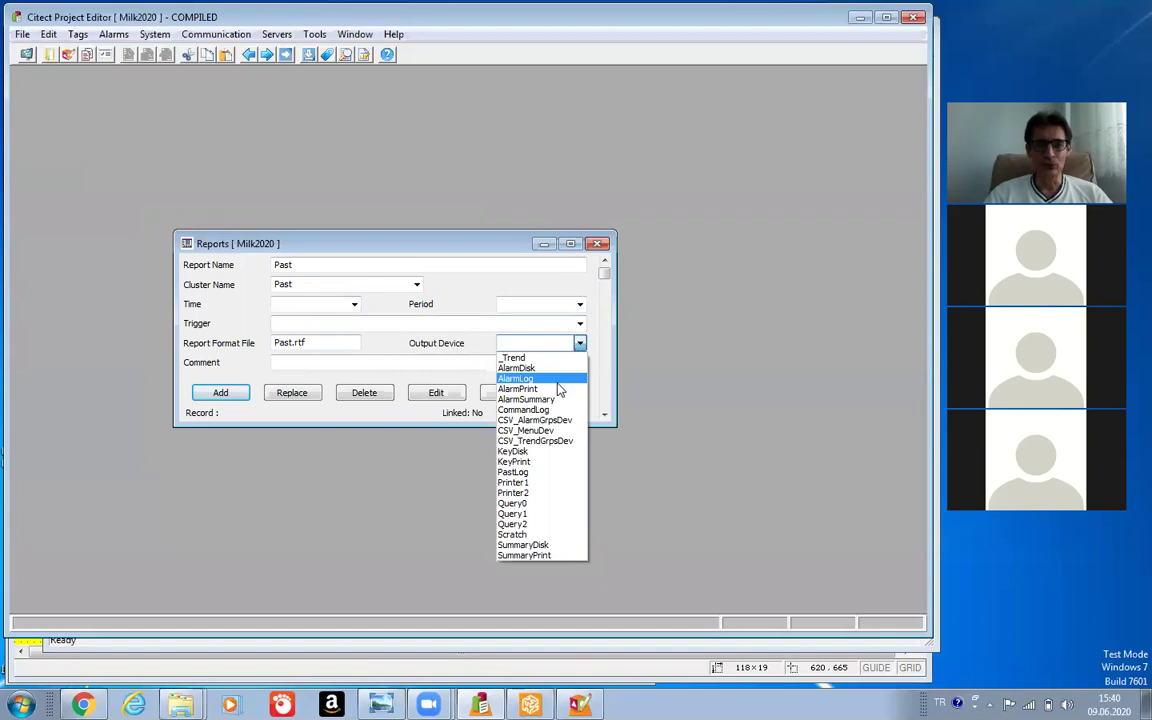
click(536, 472)
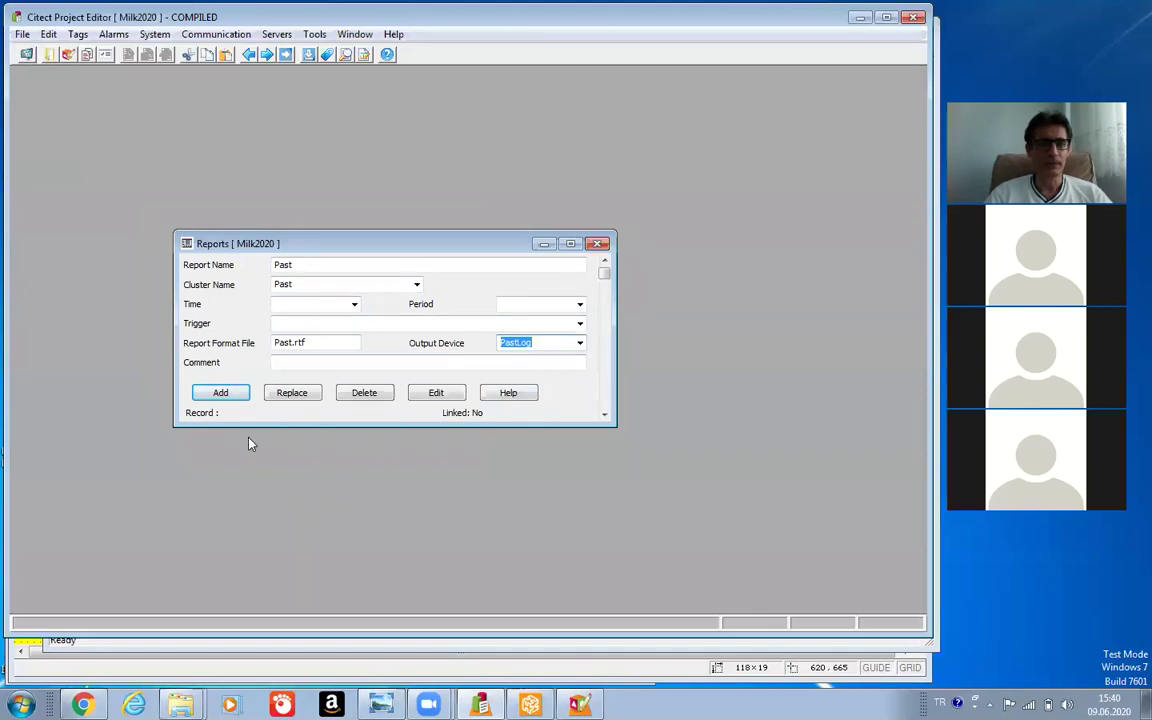
click(219, 396)
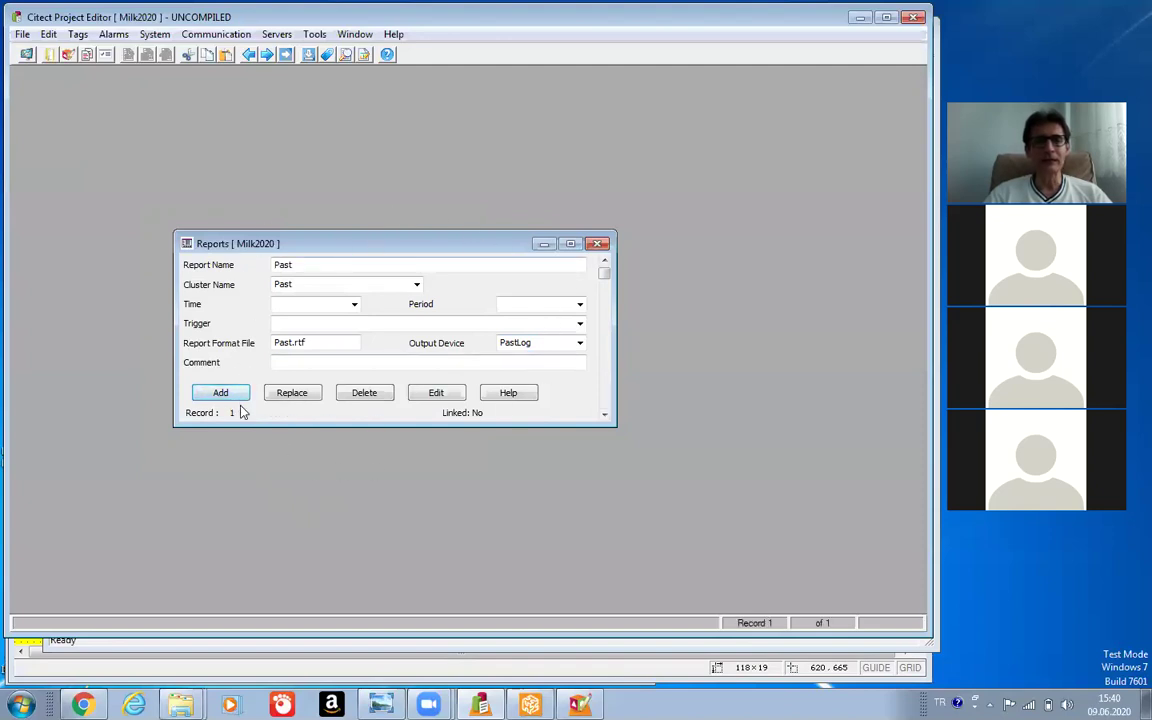
Open the Past report's format file in WordPad and enter the centered title "SÜT PASTERİZASTONU RAPORU", followed by a new line.
click(436, 395)
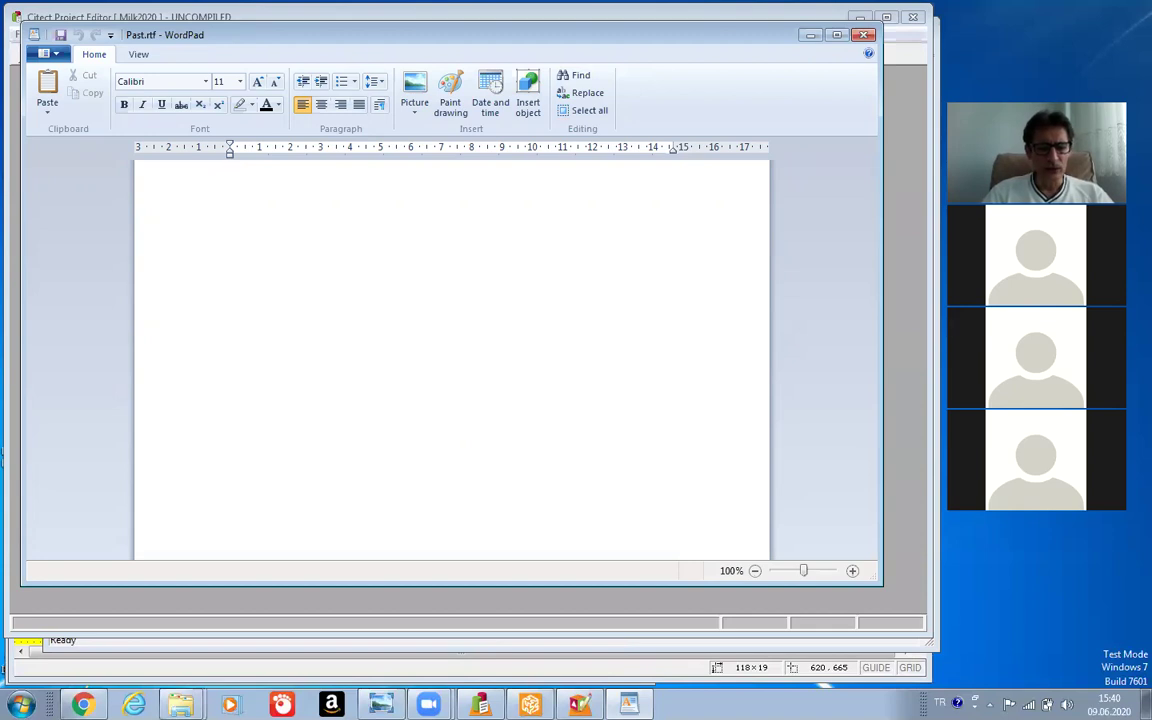
click(322, 106)
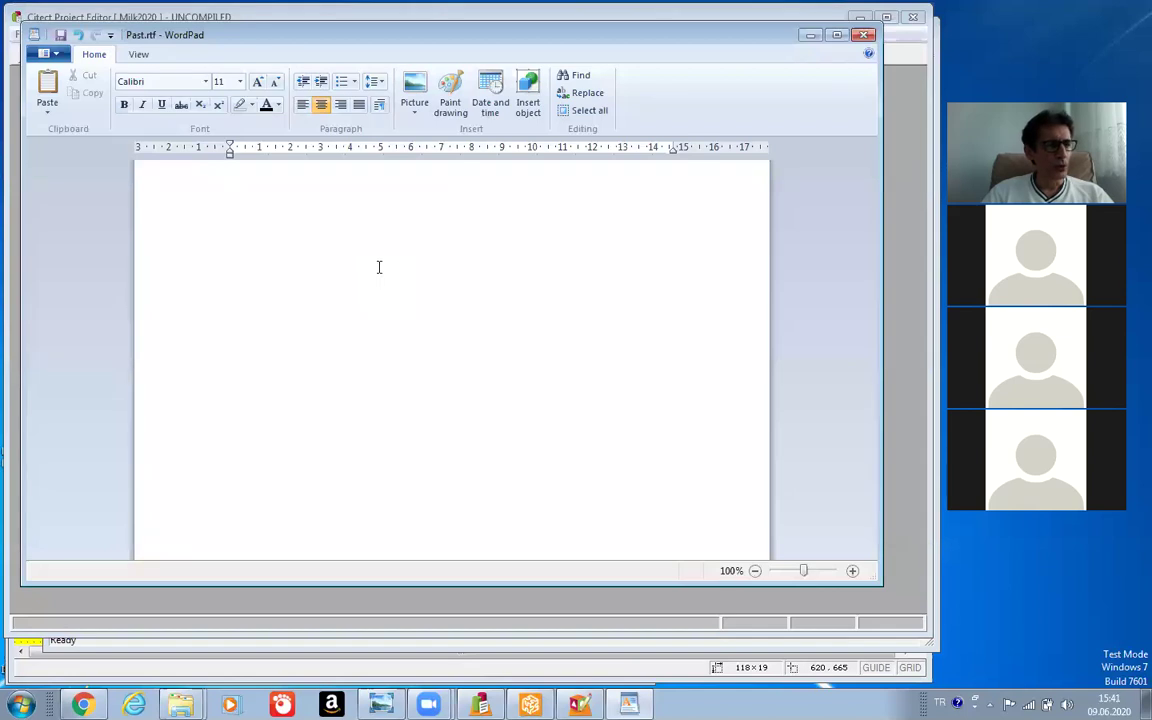
text(SÜT)
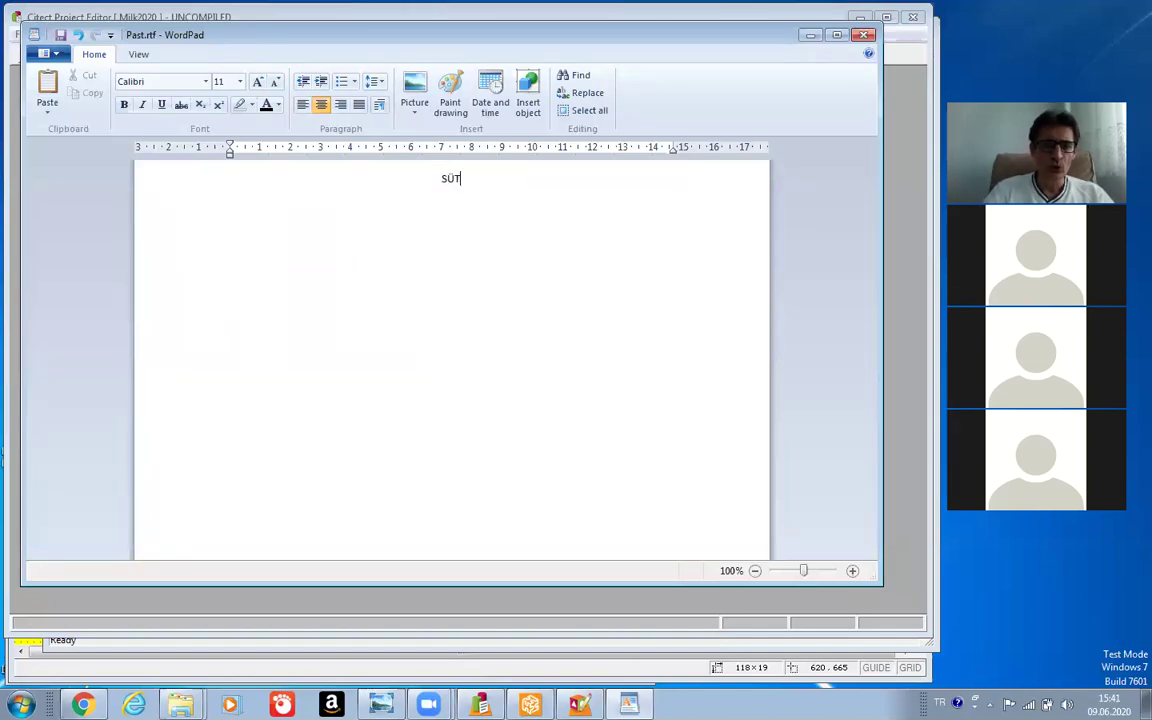
text( PAS)
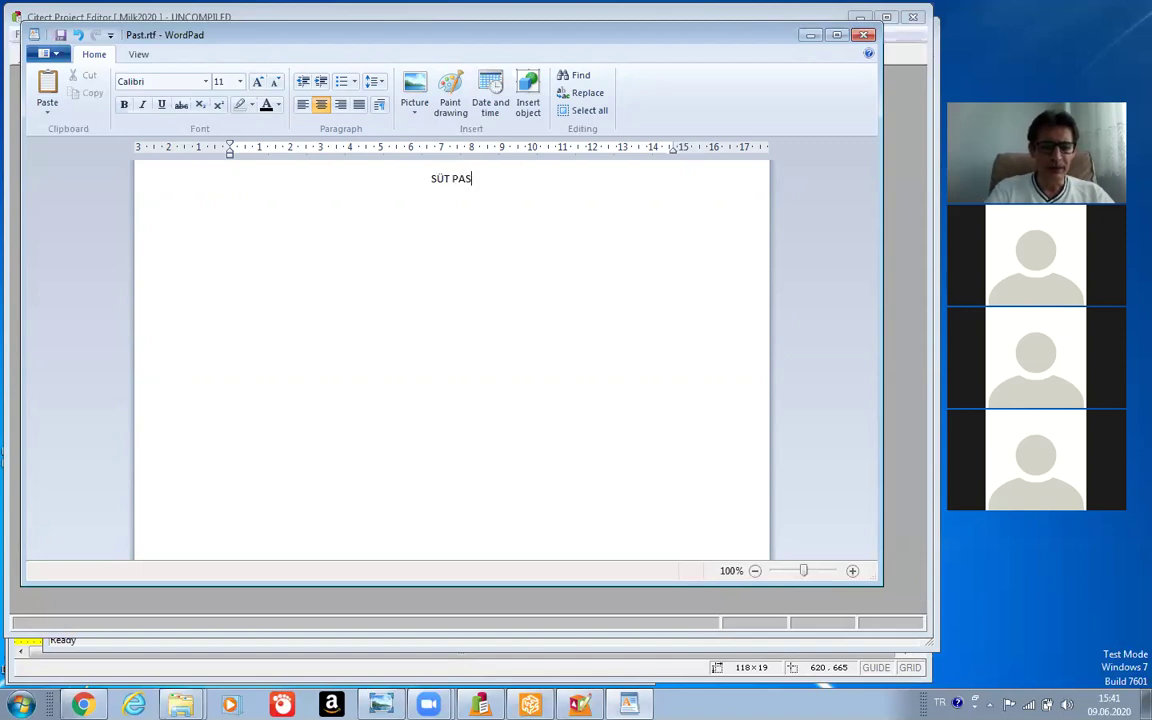
text(TÖ)
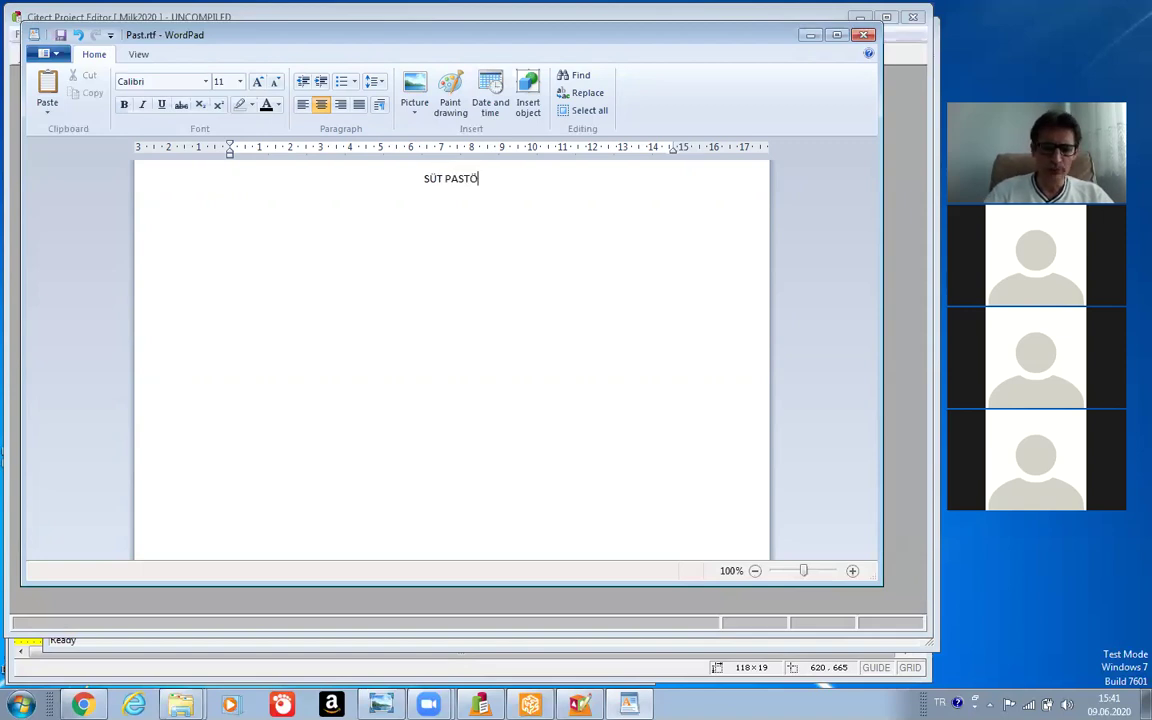
key(BackSpace)
text(ER)
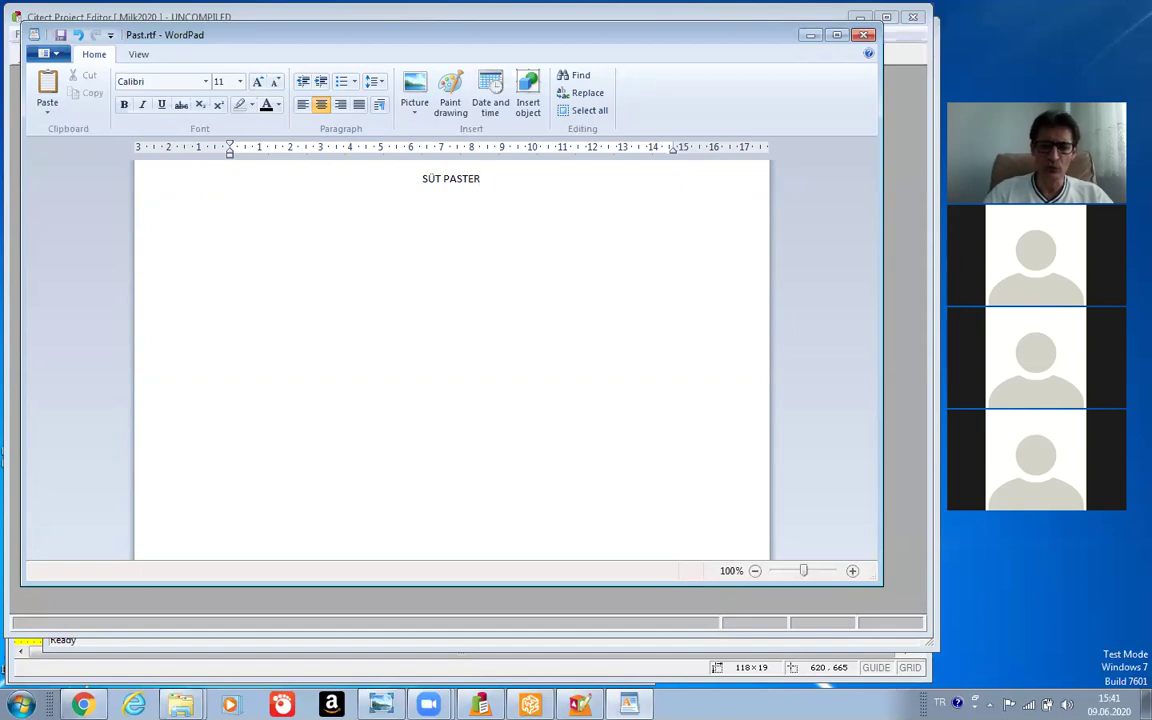
text(İ)
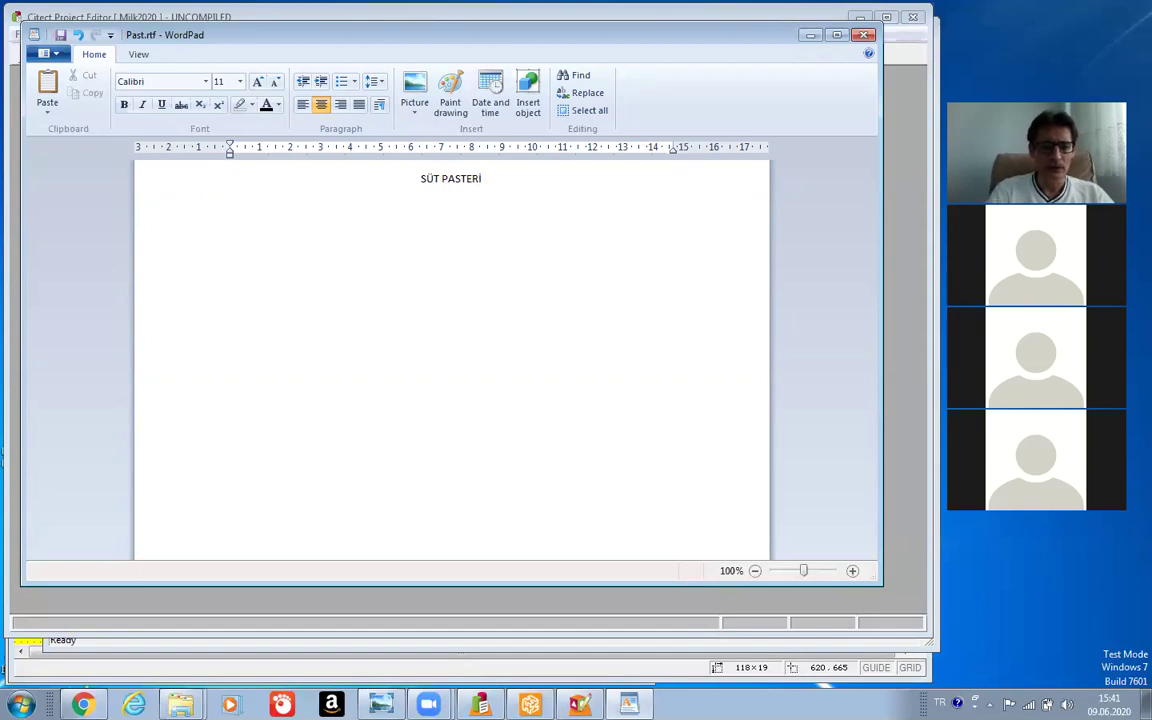
text(ZASTON)
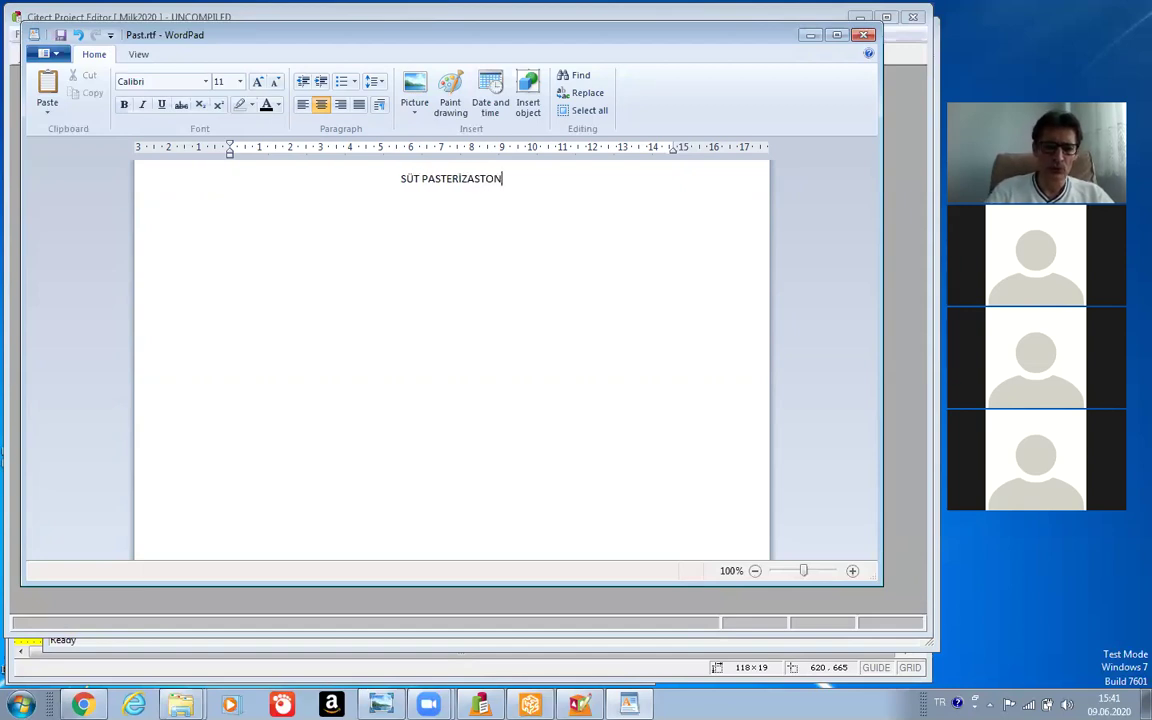
text(U RA)
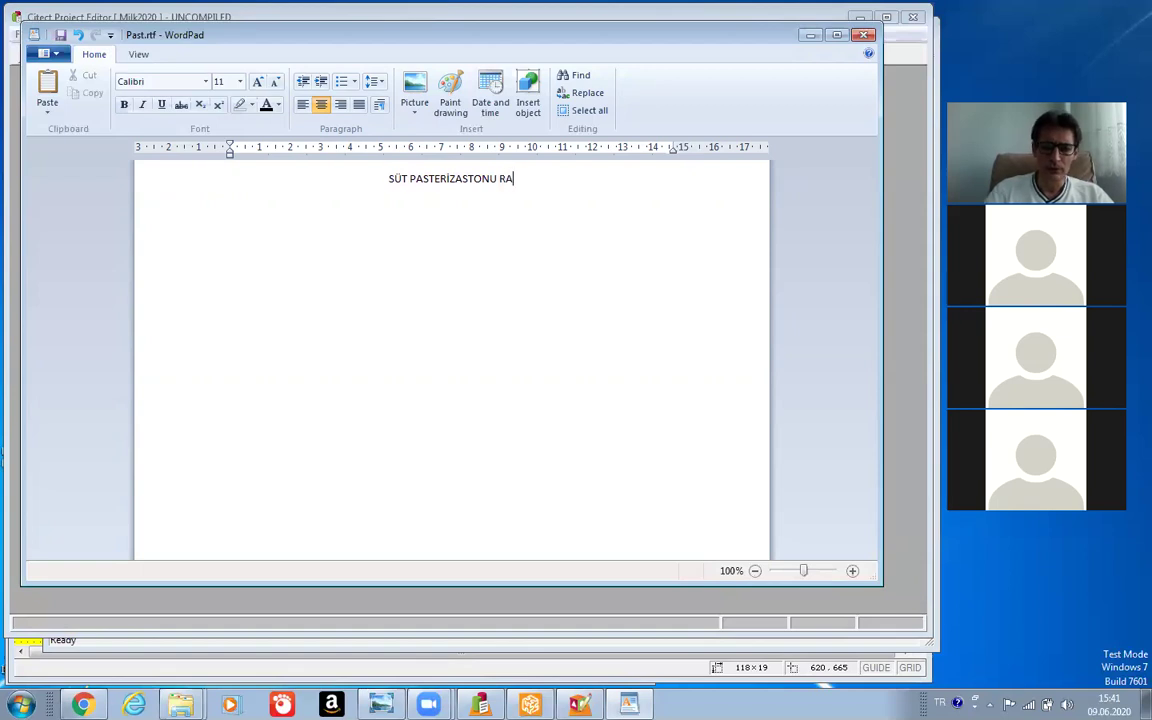
text(PORU)
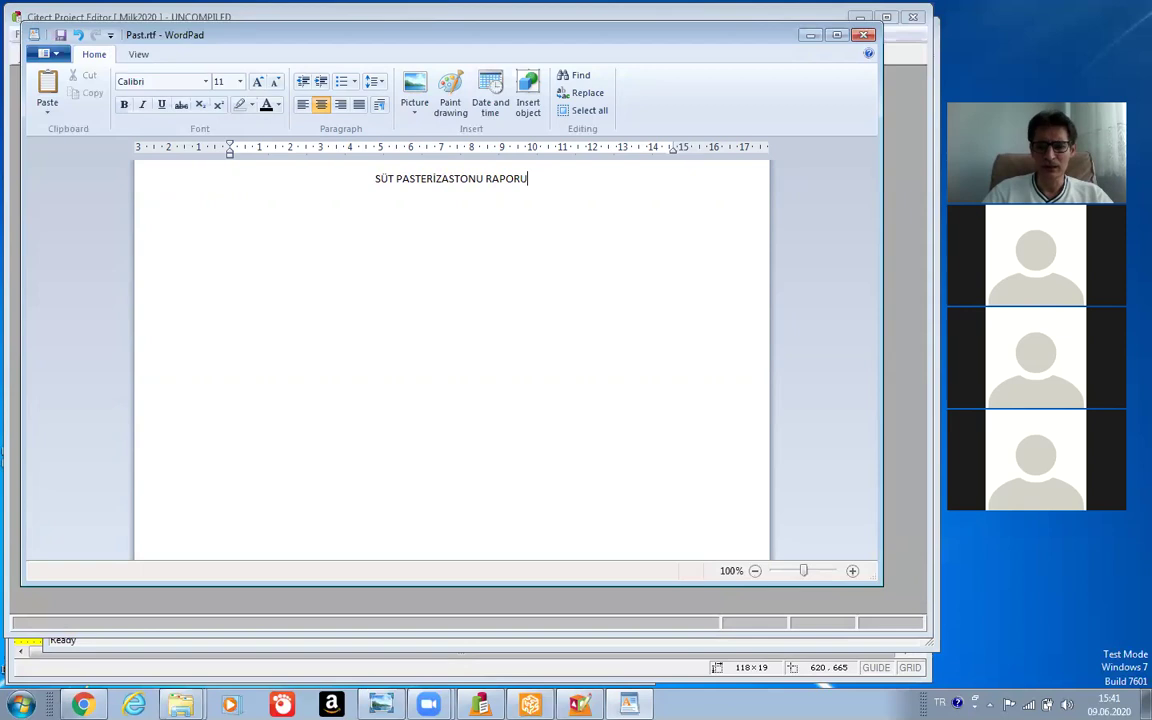
key(Return)
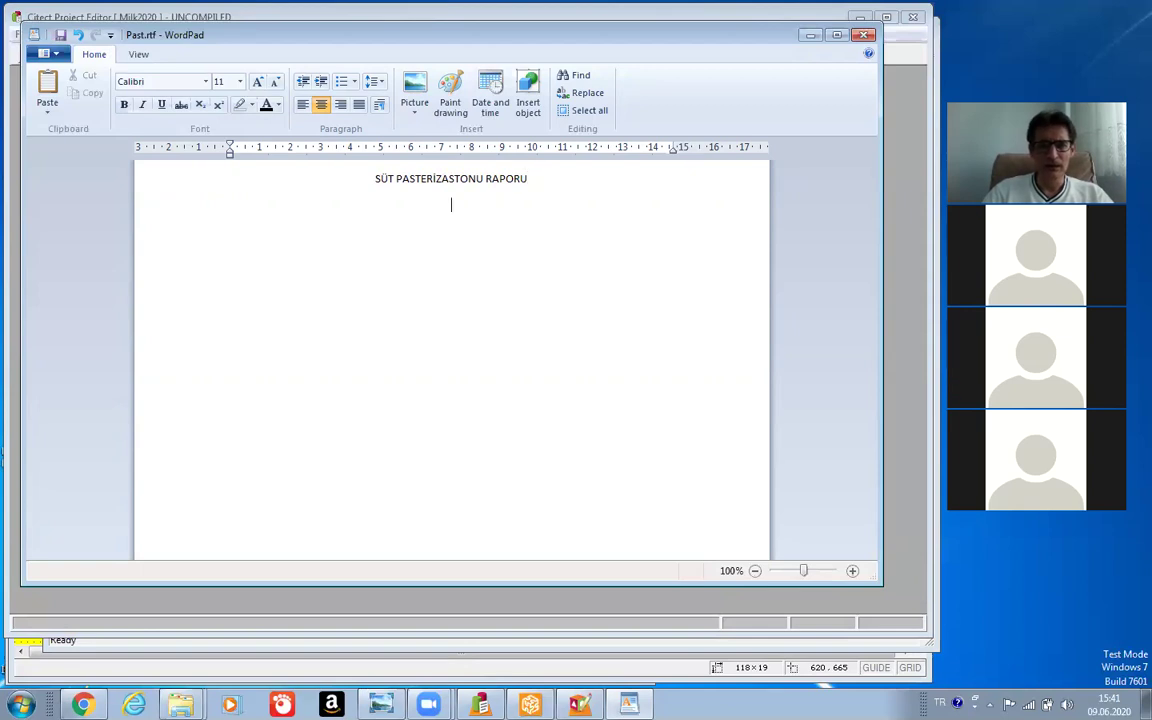
Left-align the empty line below the report title, and format the title in bold at size 12.
click(302, 106)
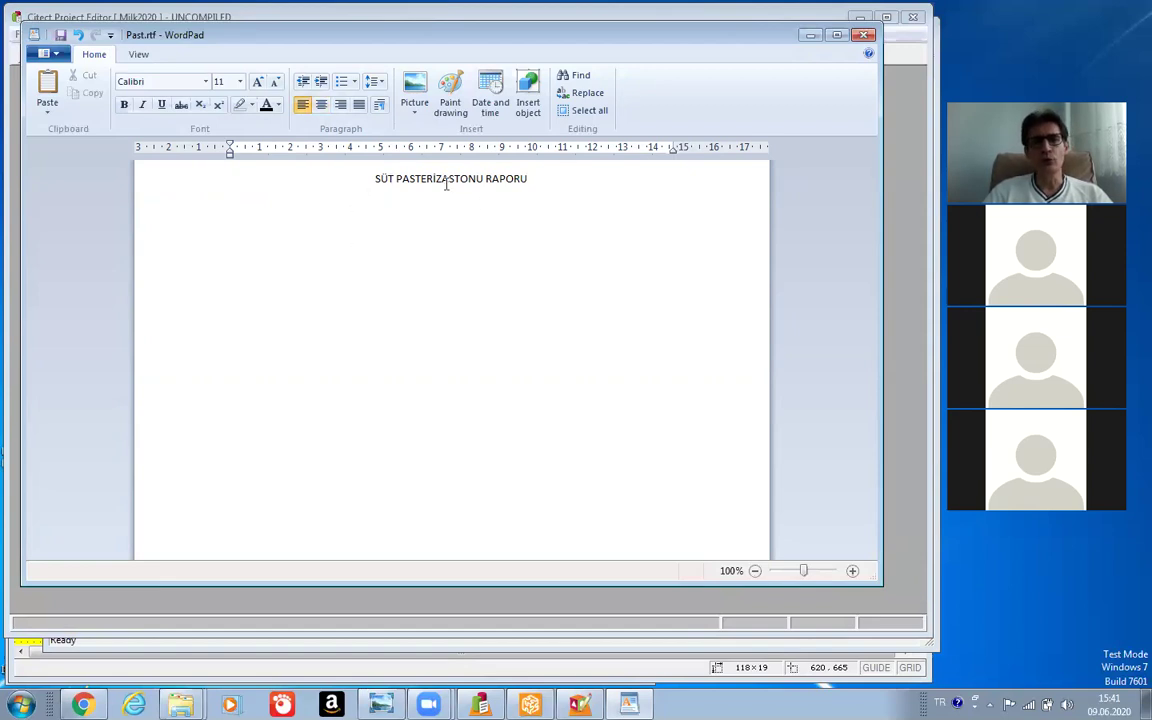
click(375, 180)
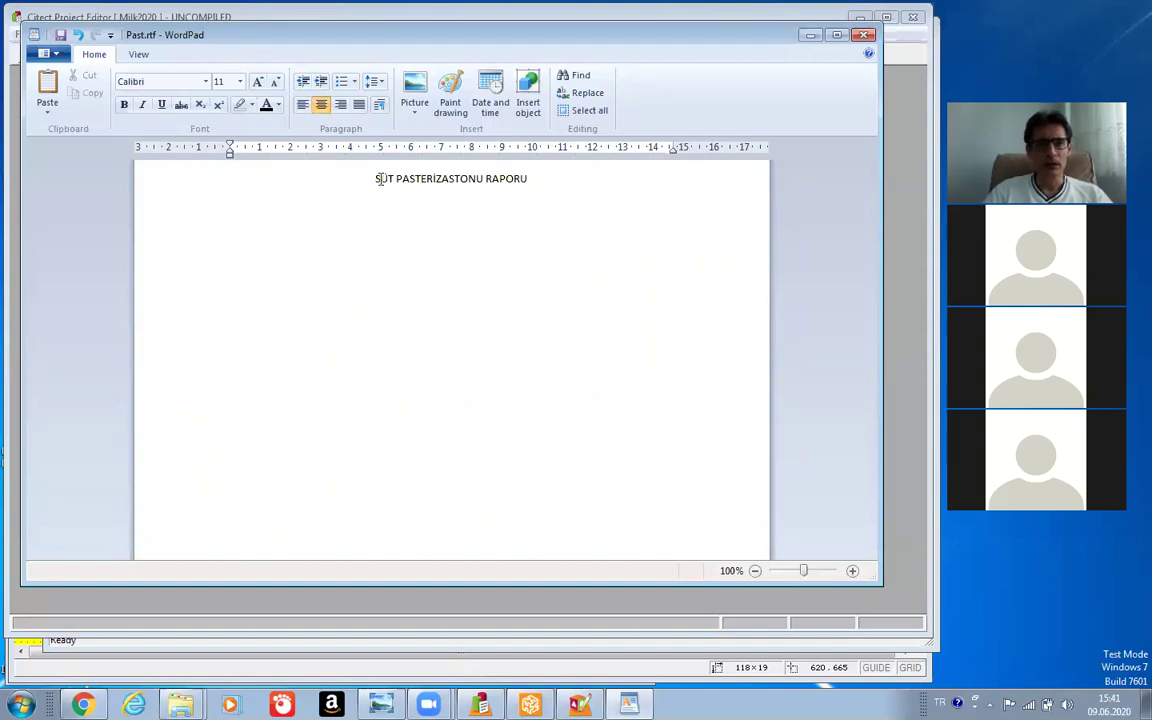
drag(375, 178, 515, 172)
click(124, 104)
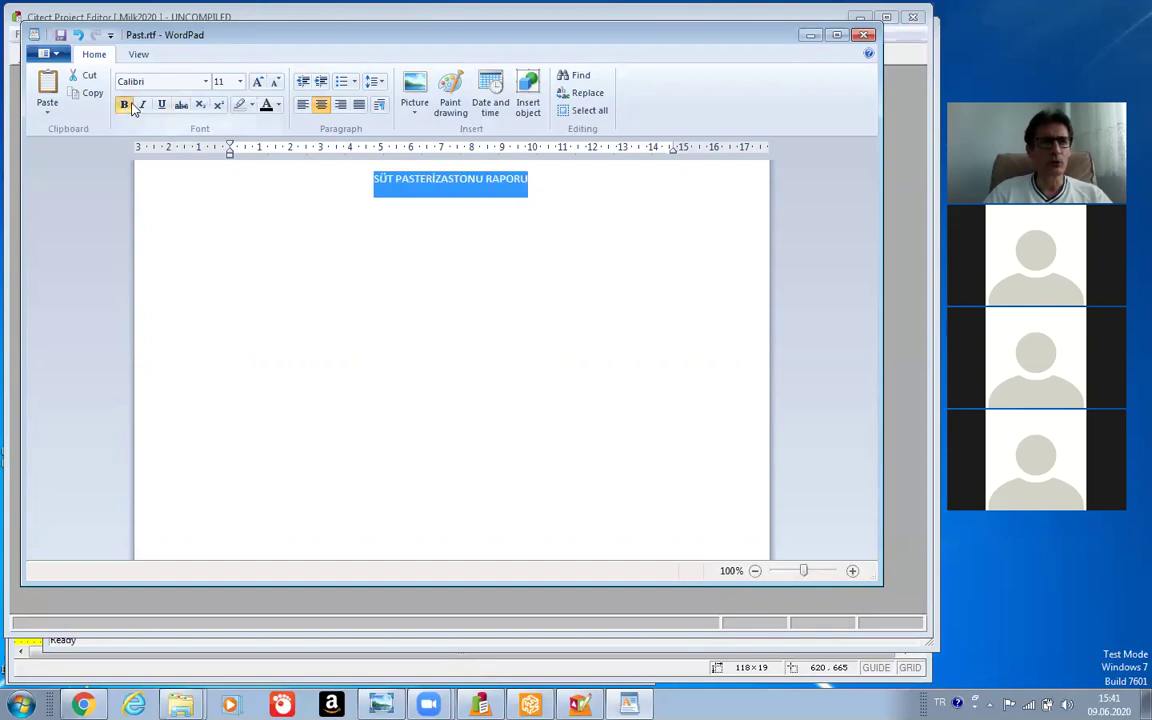
click(241, 84)
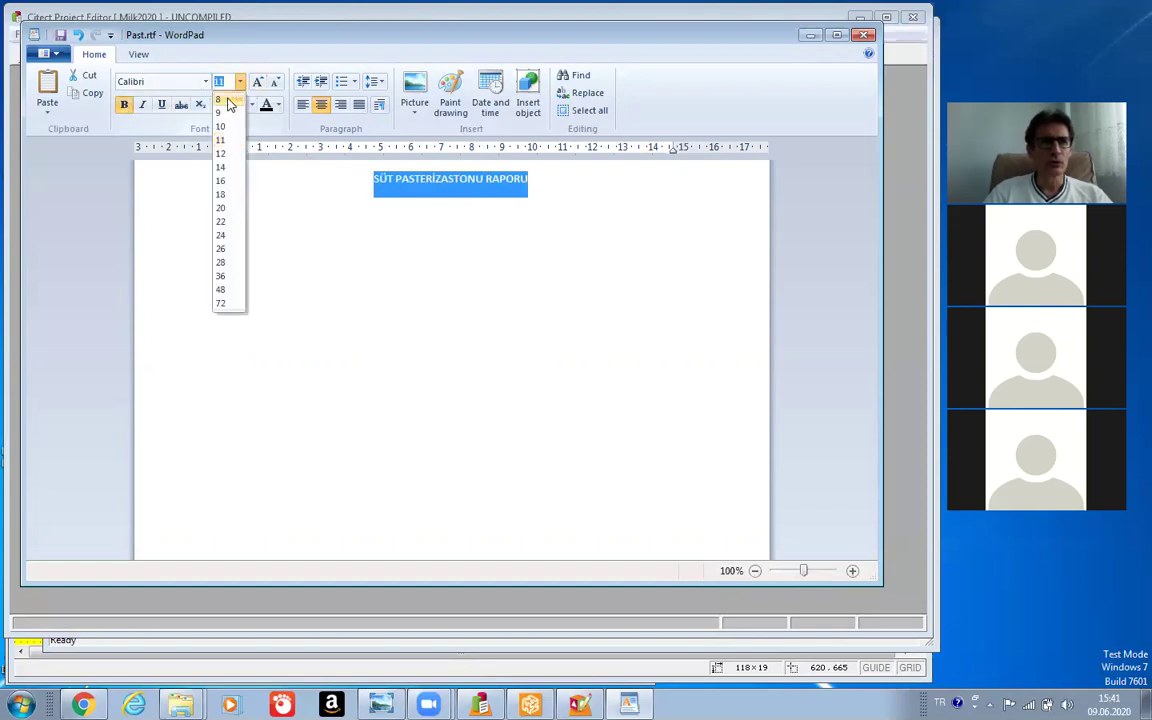
click(221, 154)
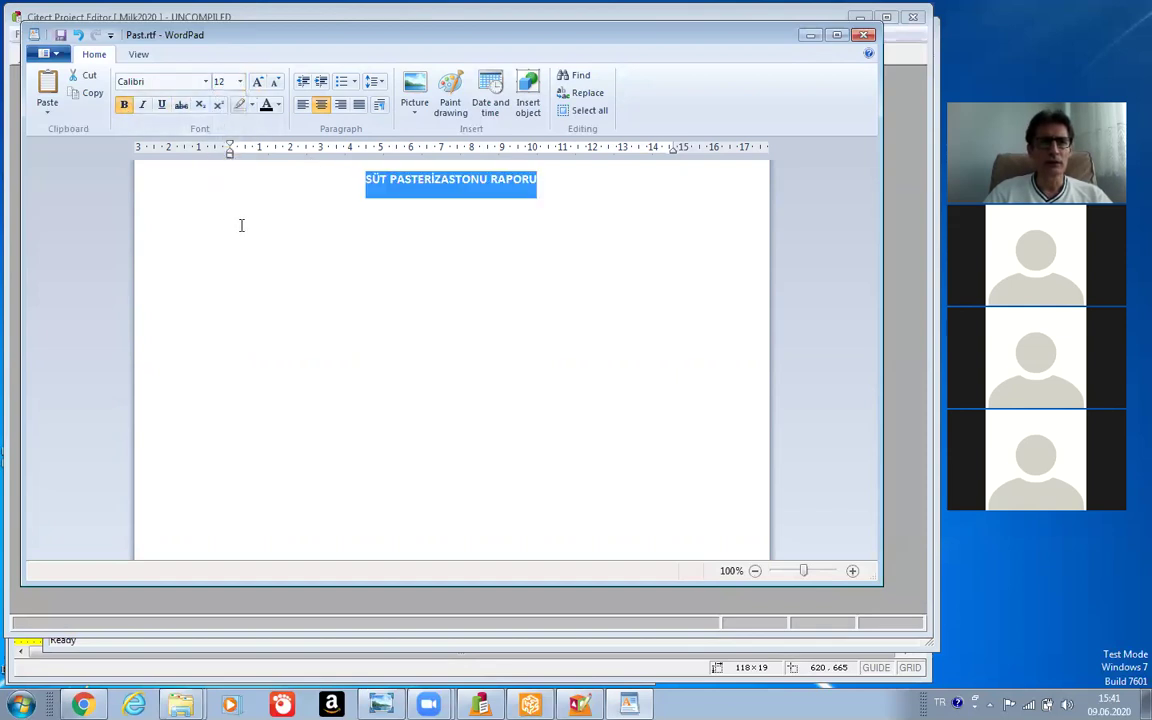
Enter "Zaman :{TIME(1)}" on the line below the title, followed by tab spacing for another entry on that line.
click(240, 226)
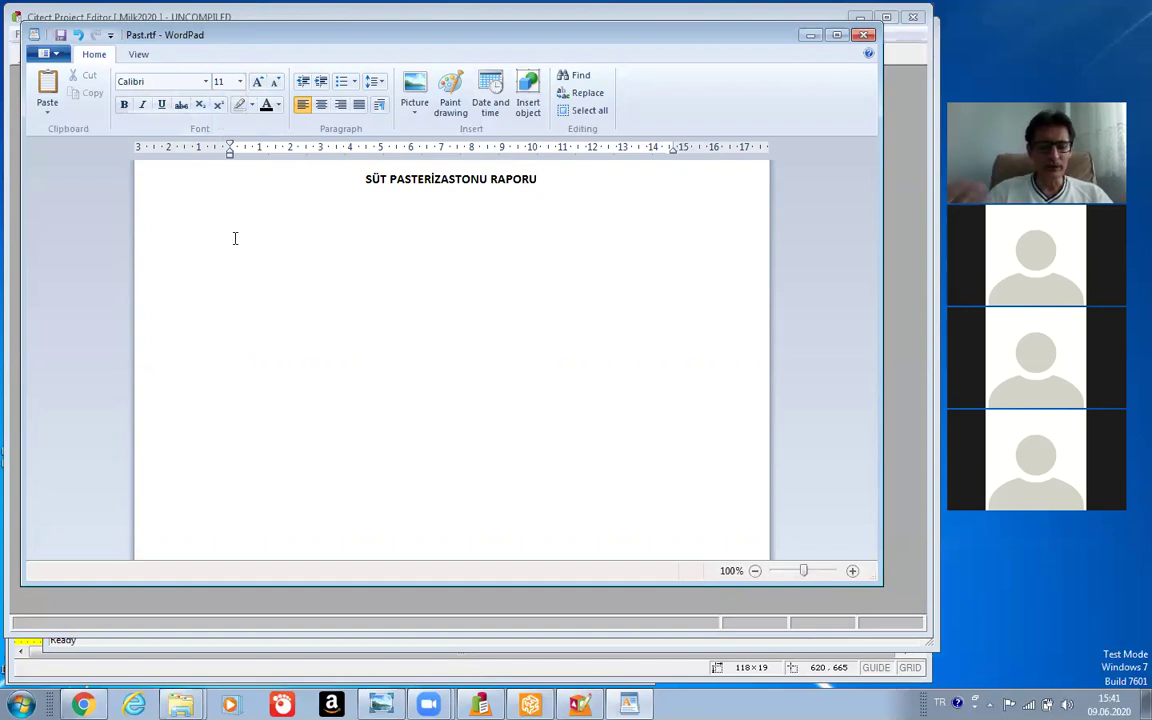
text(Zaman)
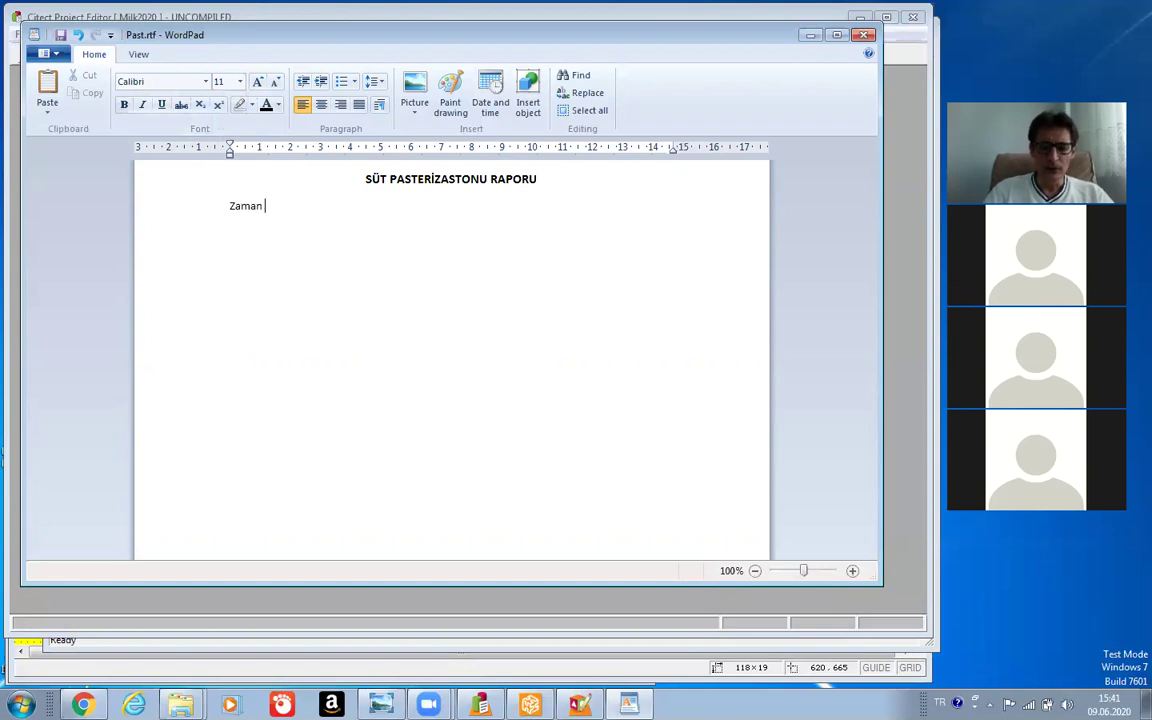
text( :)
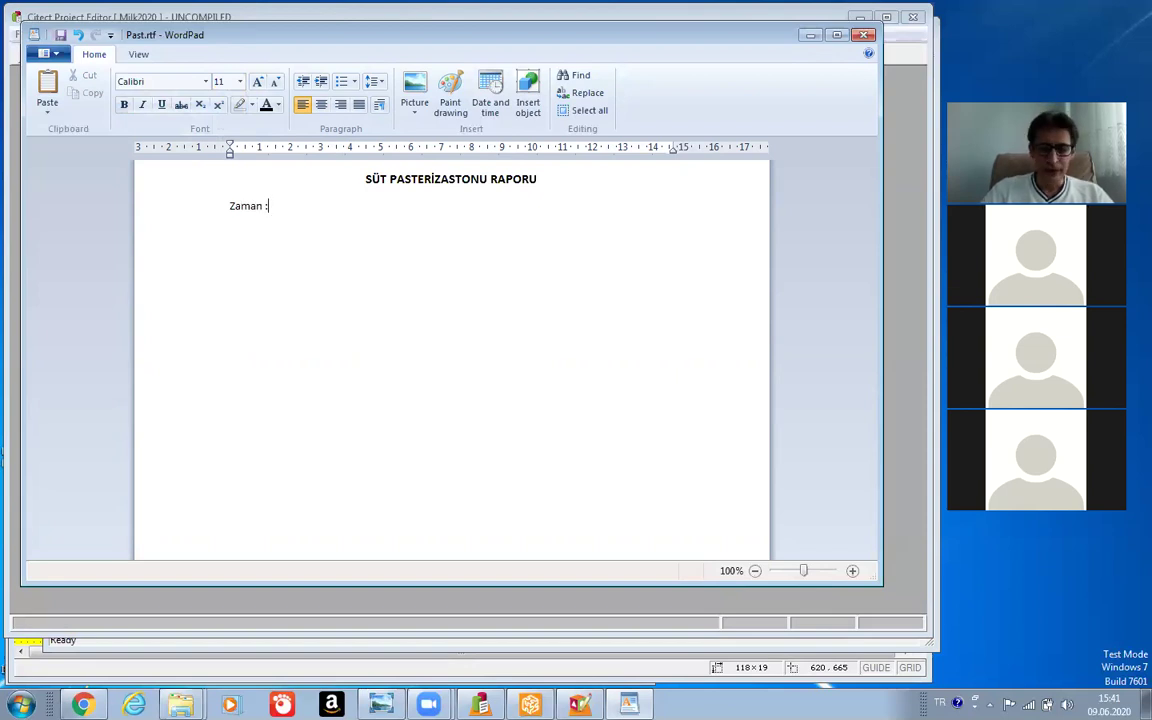
text(()
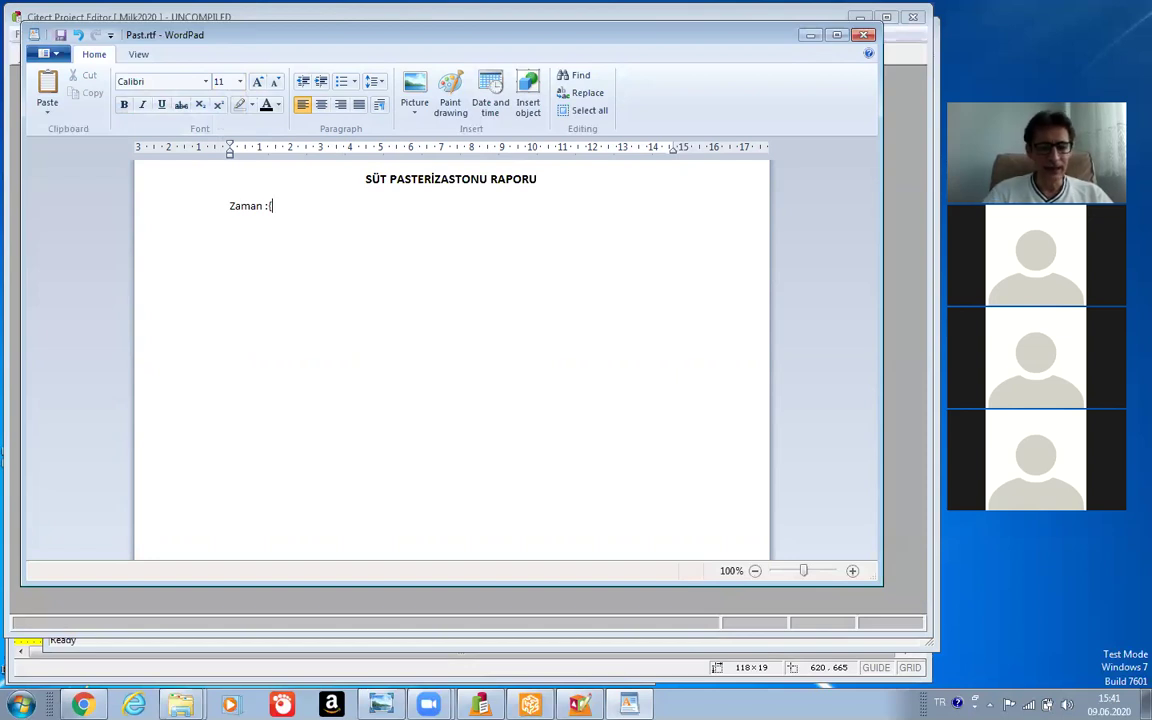
text(TIM)
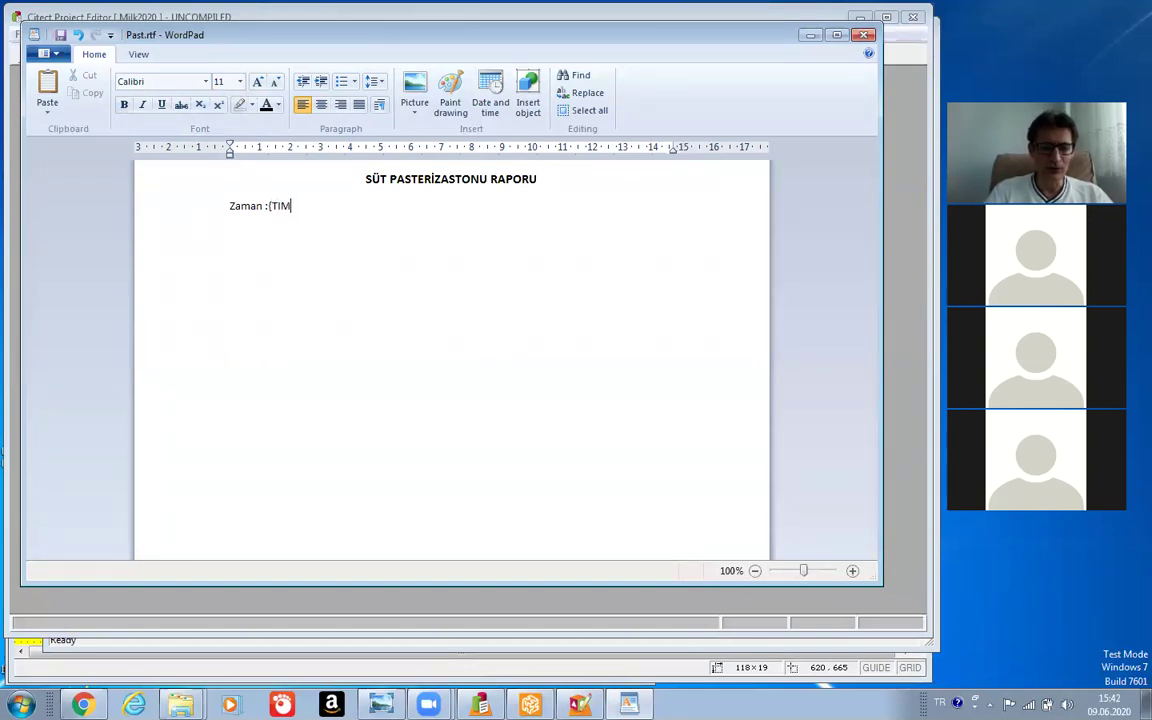
text(E()
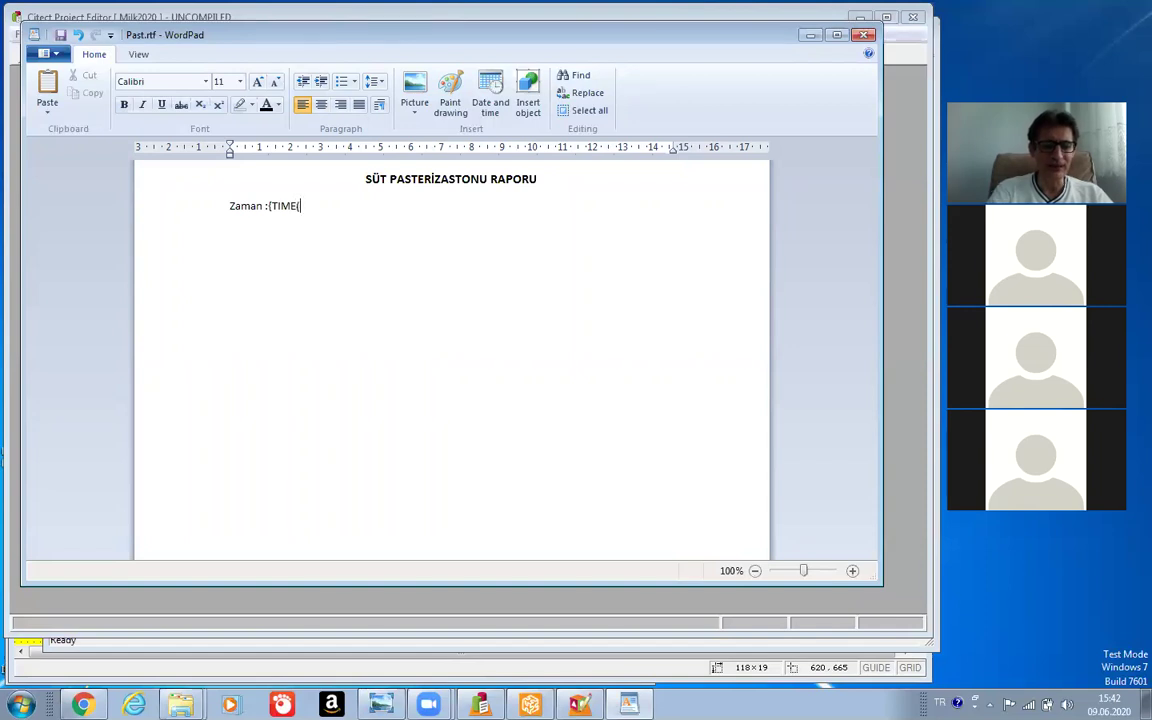
text(1)))
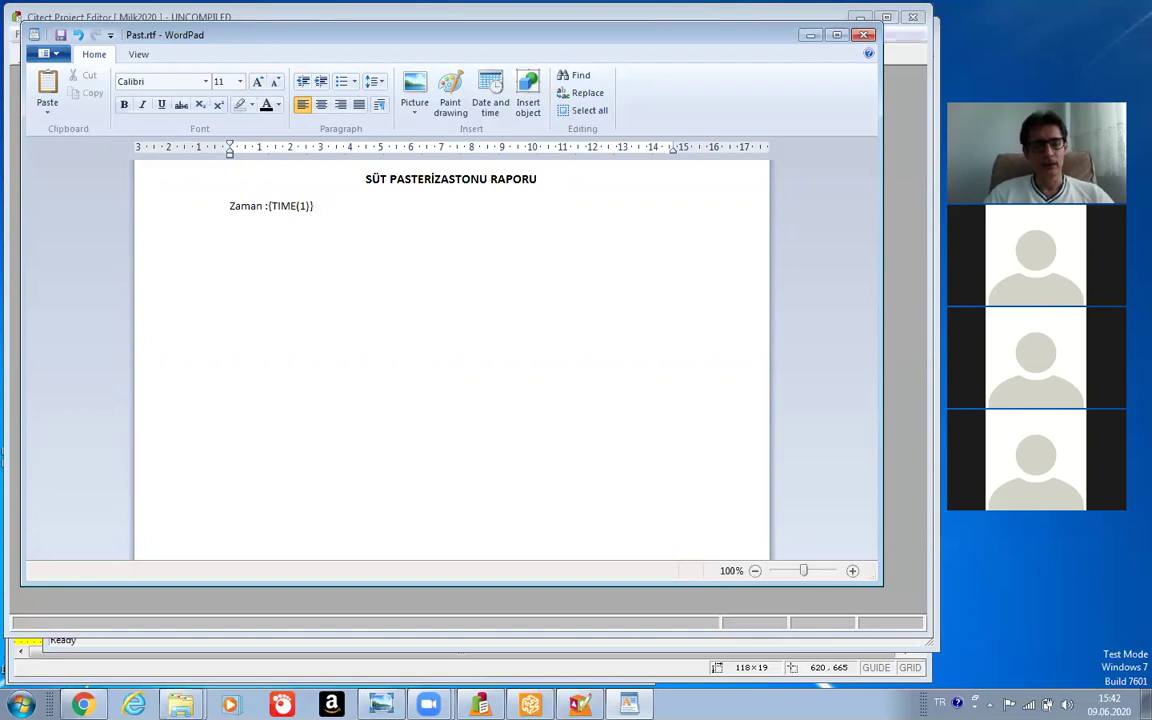
key(Tab)
key(Tab)
key(Tab)
key(Tab)
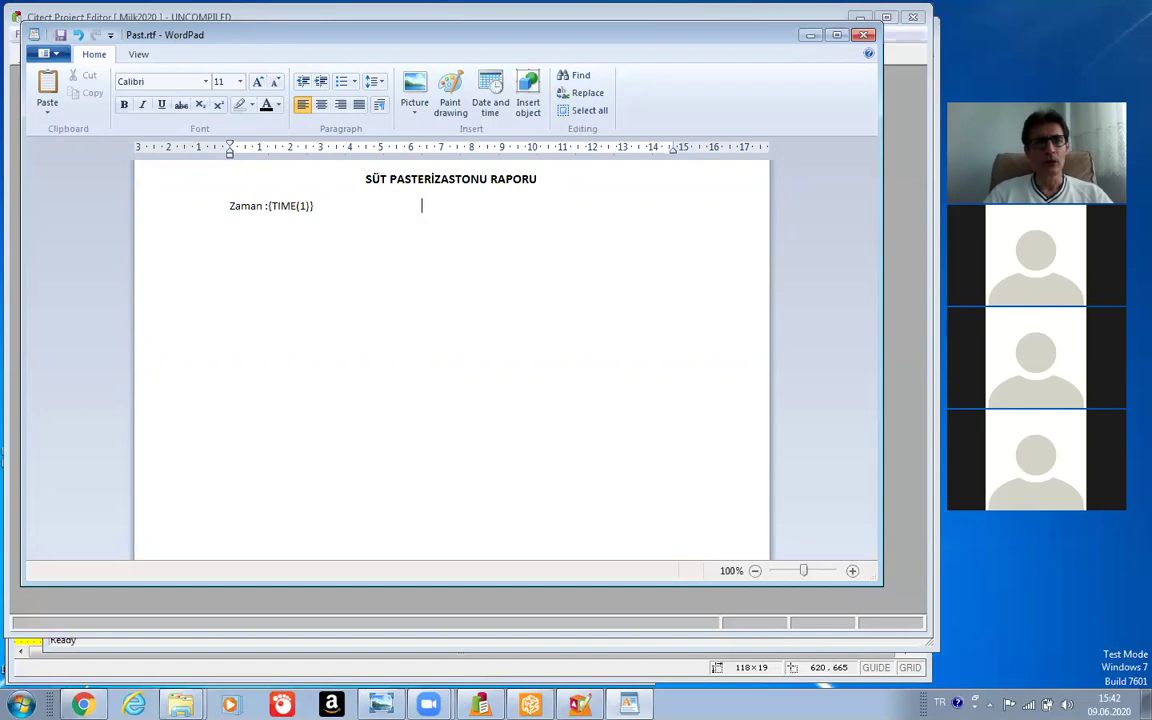